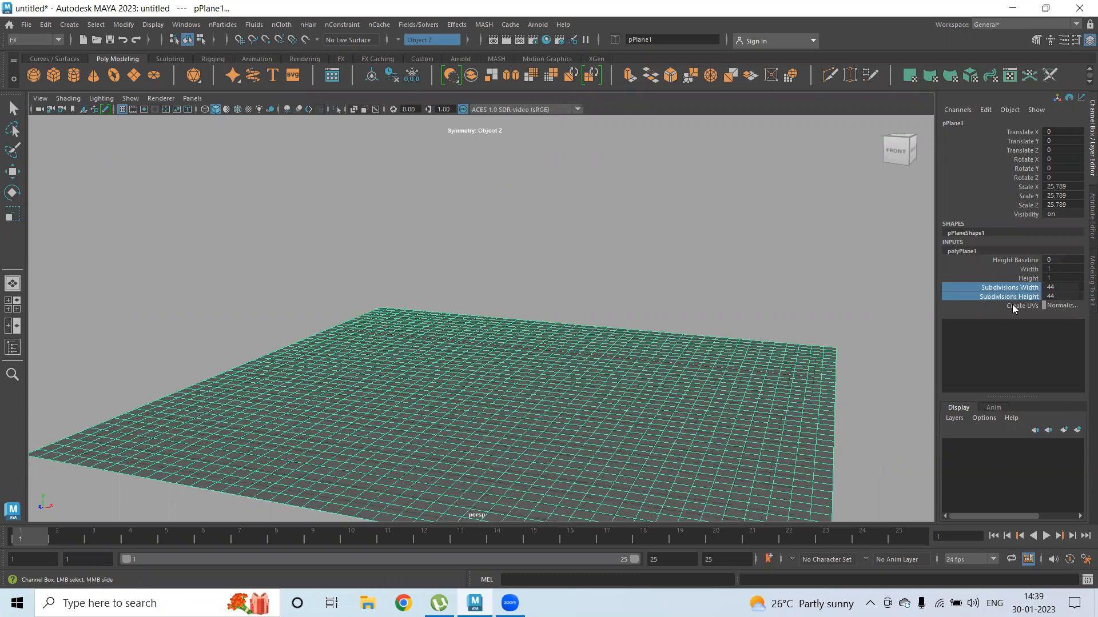
Raise the subdivided plane about 10 units along Y, above the grid
{"action": "key", "text": "w"}
{"action": "left_click_drag", "start_coordinate": [507, 346], "coordinate": [230, 249]}
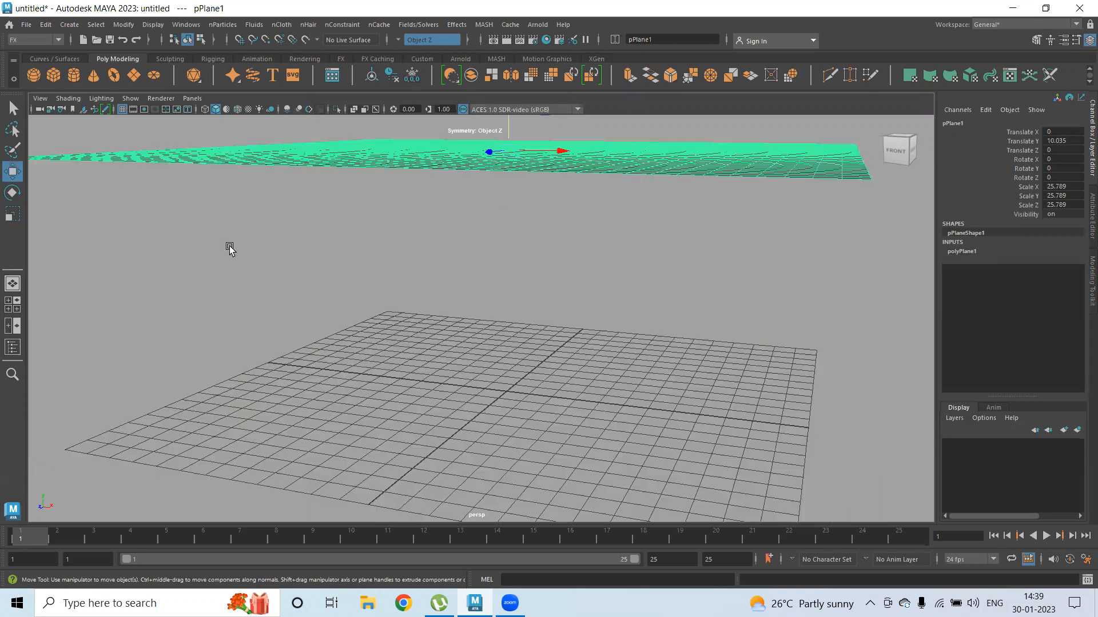
{"action": "scroll", "coordinate": [388, 303], "scroll_direction": "down", "scroll_amount": 3}
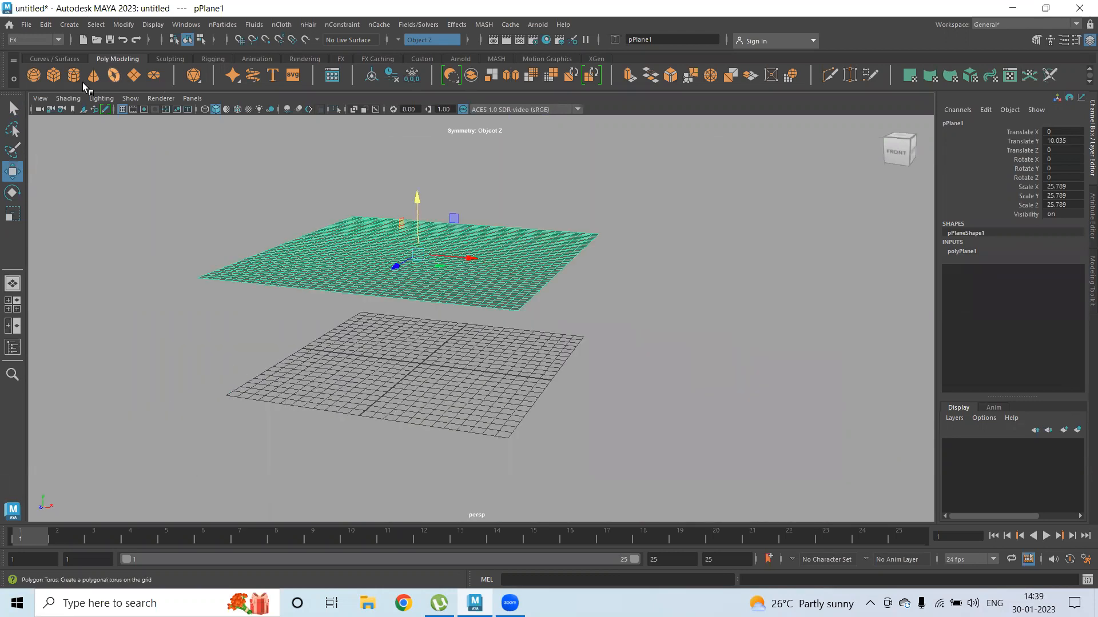
Create a polygon cube under the plane, scale it to about 12.6 × 6.4 × 18.7 and raise it about 0.7 in Y
{"action": "left_click", "coordinate": [56, 77]}
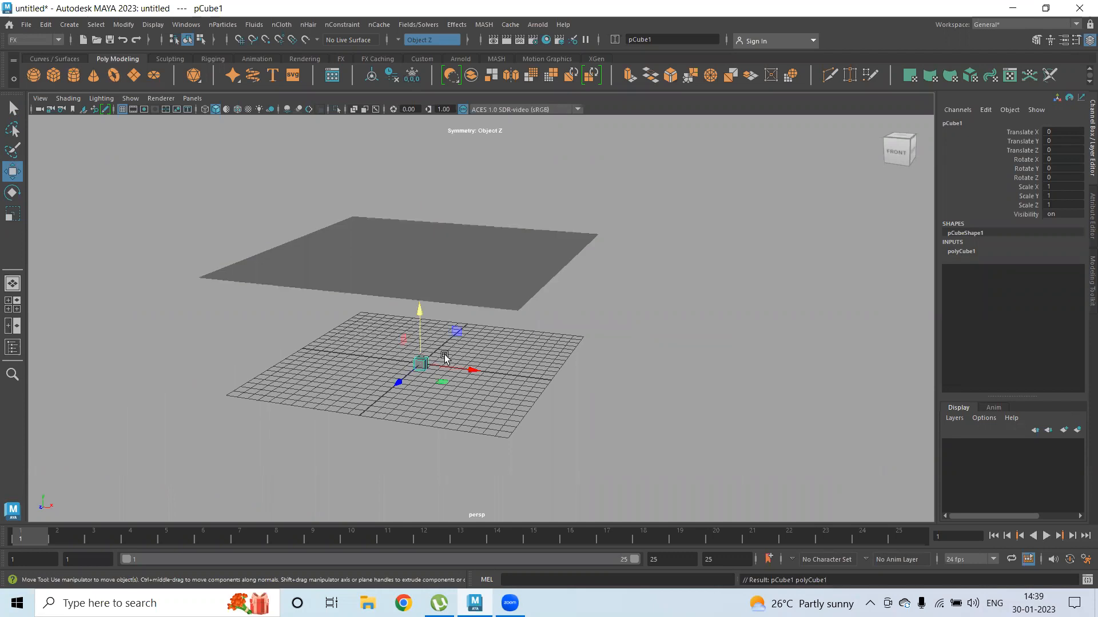
{"action": "key", "text": "r"}
{"action": "left_click_drag", "start_coordinate": [419, 367], "coordinate": [553, 387]}
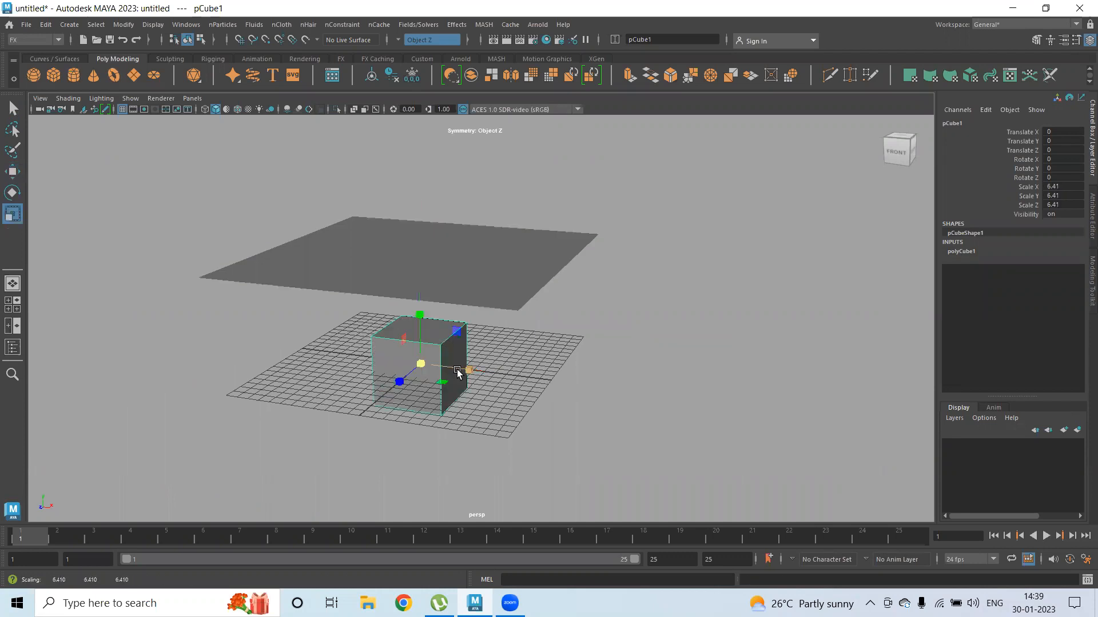
{"action": "left_click_drag", "start_coordinate": [469, 370], "coordinate": [495, 372]}
{"action": "left_click_drag", "start_coordinate": [398, 383], "coordinate": [310, 429]}
{"action": "left_click_drag", "start_coordinate": [469, 370], "coordinate": [485, 375]}
{"action": "key", "text": "w"}
{"action": "left_click_drag", "start_coordinate": [422, 326], "coordinate": [426, 302], "text": "alt"}
{"action": "left_click_drag", "start_coordinate": [501, 361], "coordinate": [444, 221], "text": "alt"}
Convert the plane above the box into an nCloth object
{"action": "left_click", "coordinate": [477, 252]}
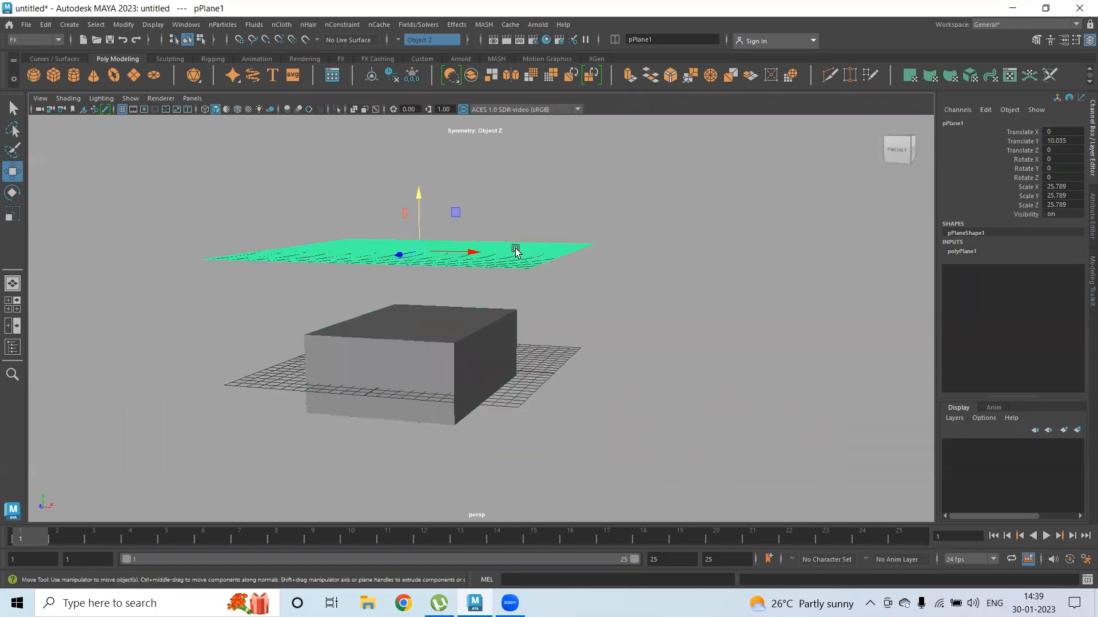
{"action": "left_click", "coordinate": [488, 366]}
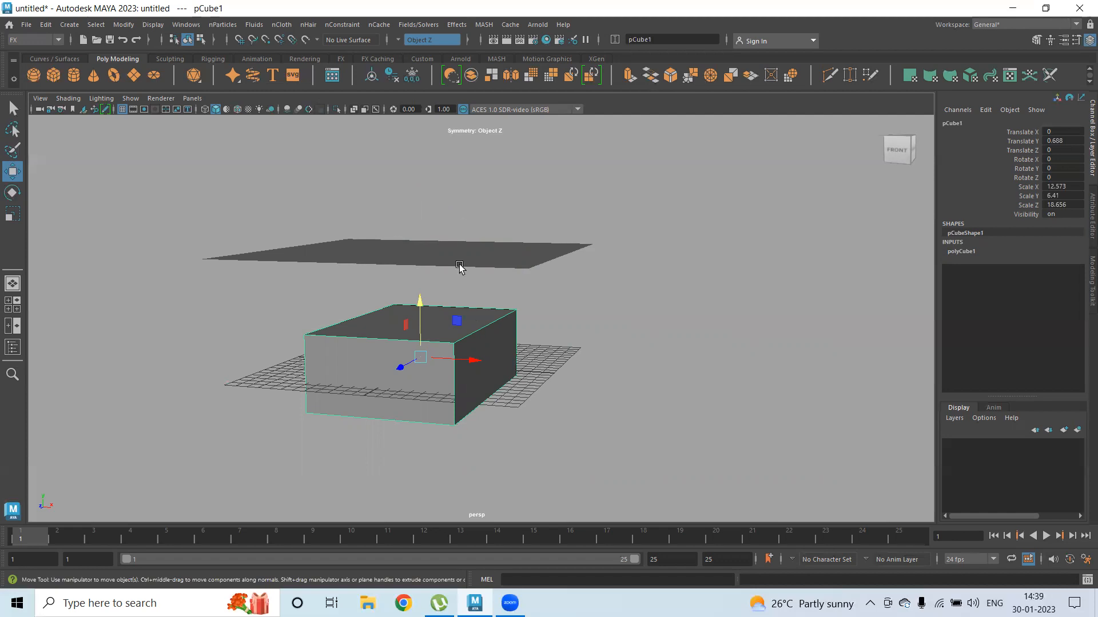
{"action": "left_click", "coordinate": [383, 219]}
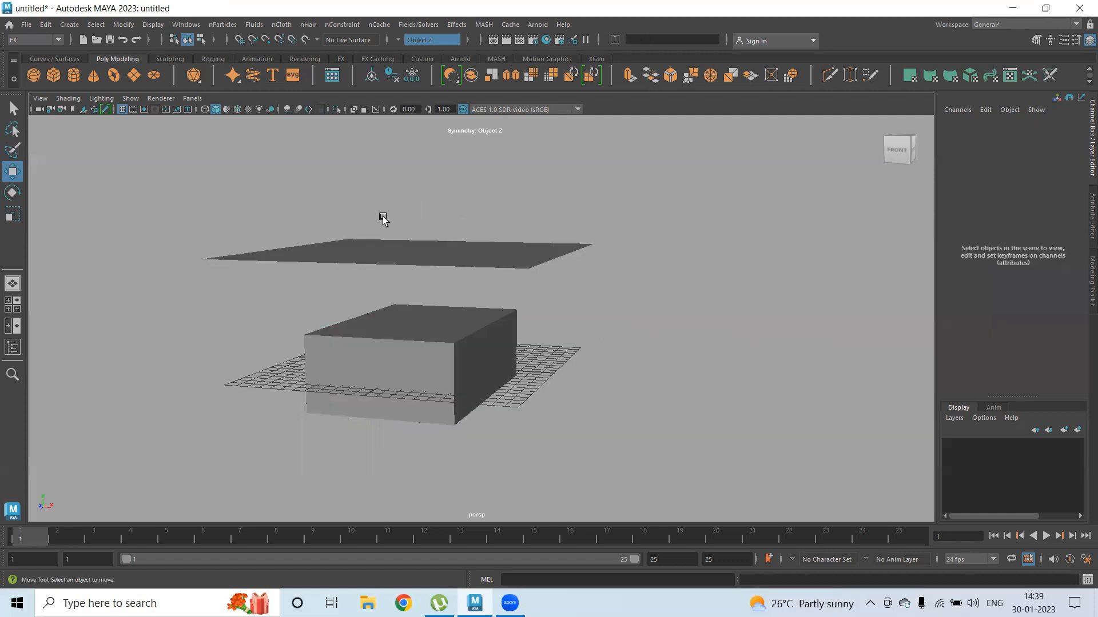
{"action": "left_click", "coordinate": [280, 24]}
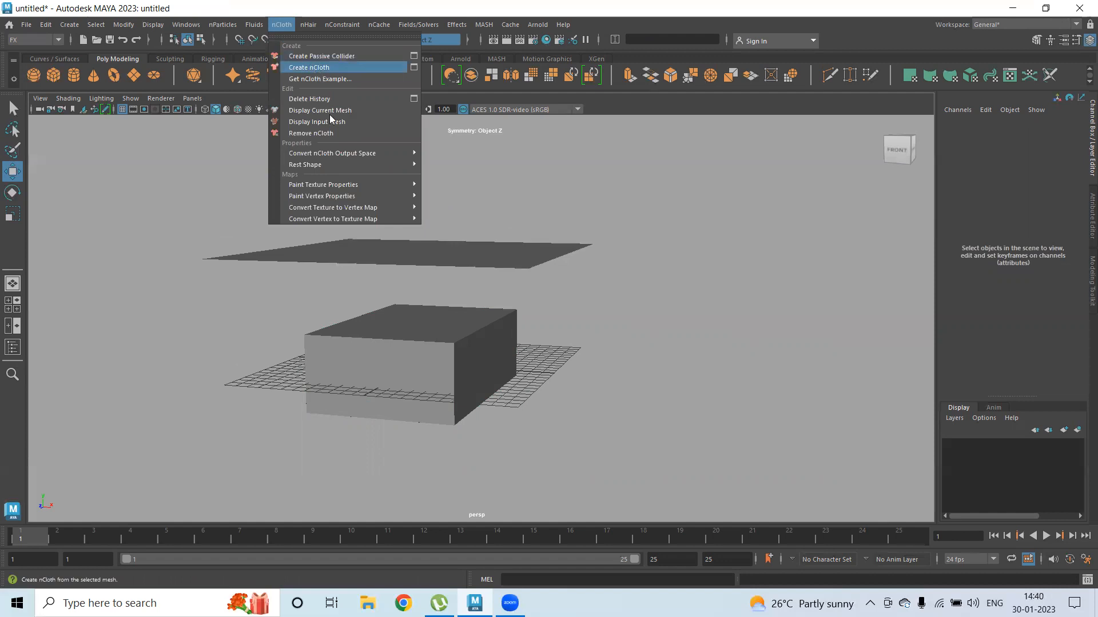
{"action": "left_click", "coordinate": [452, 252]}
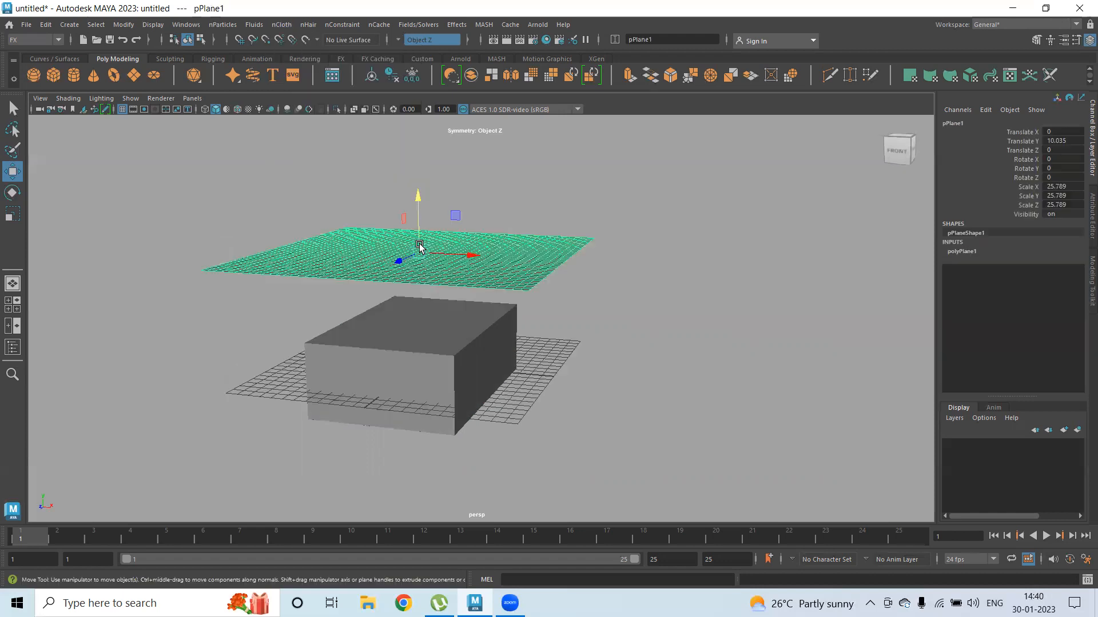
{"action": "left_click", "coordinate": [283, 26]}
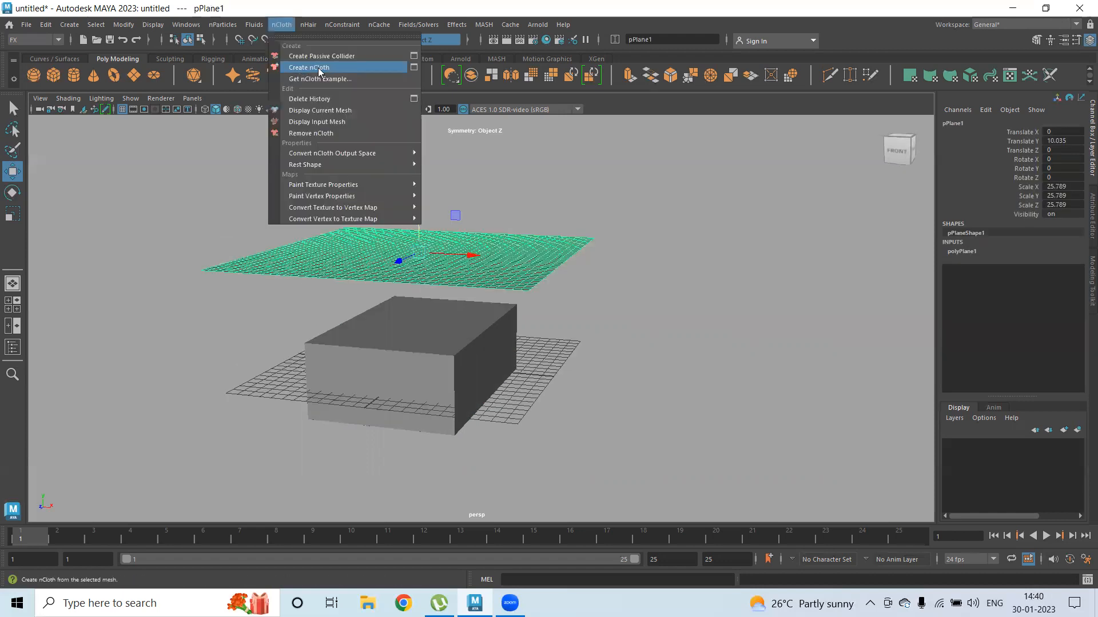
Set the end of the playback range to frame 500
{"action": "double_click", "coordinate": [689, 560]}
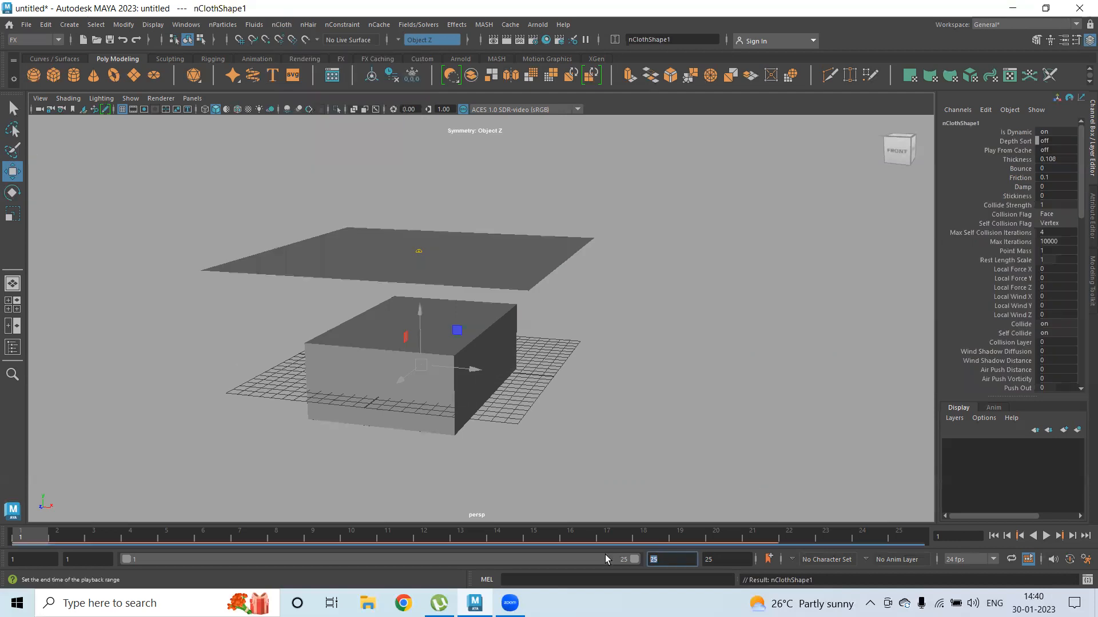
{"action": "type", "text": "50"}
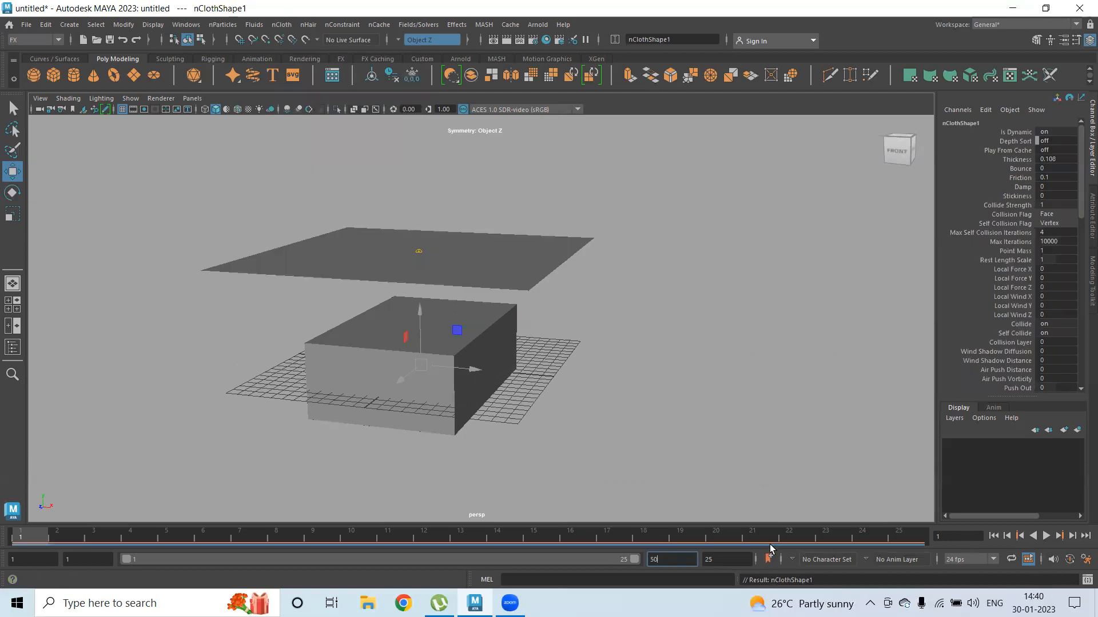
{"action": "type", "text": "0"}
{"action": "key", "text": "Return"}
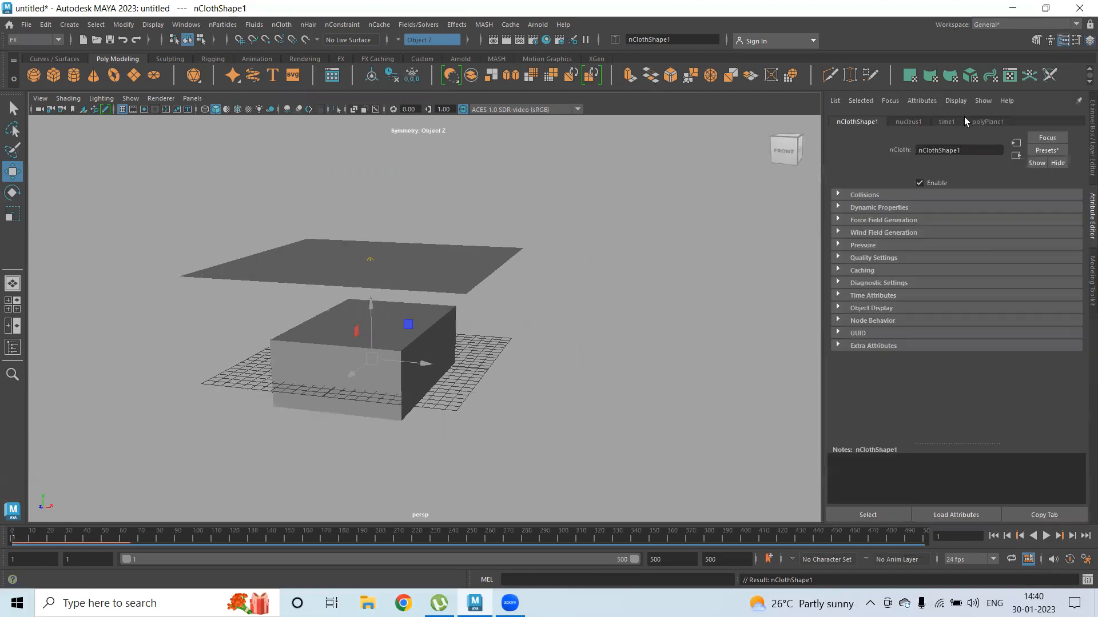
Display the cloth's nucleus solver attributes and play the simulation to test how the plane falls
{"action": "left_click", "coordinate": [909, 122]}
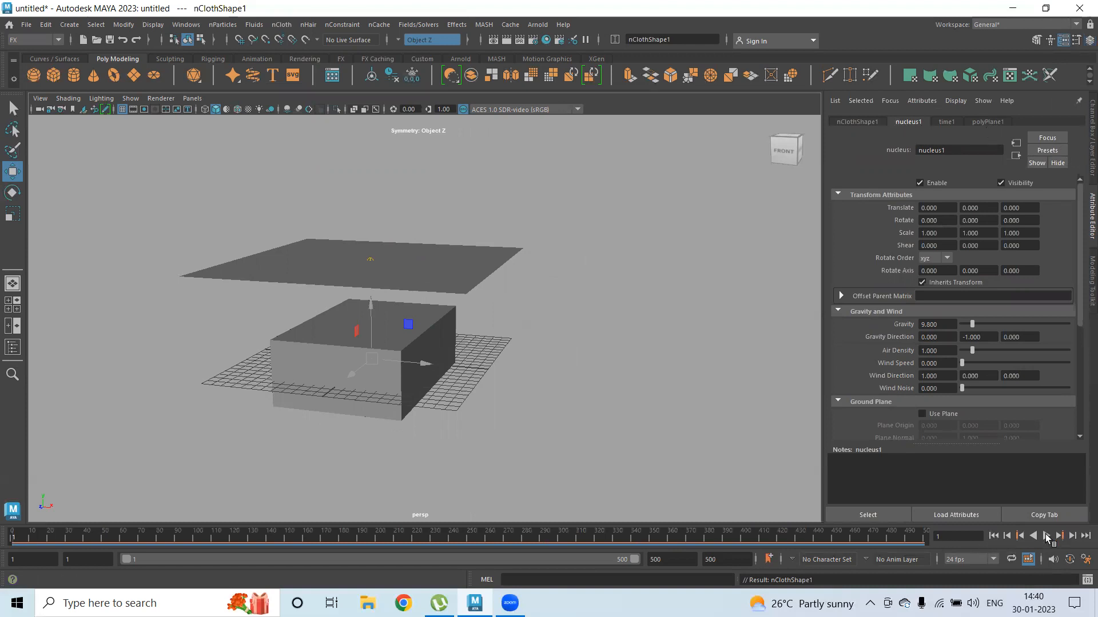
{"action": "key", "text": "alt+v"}
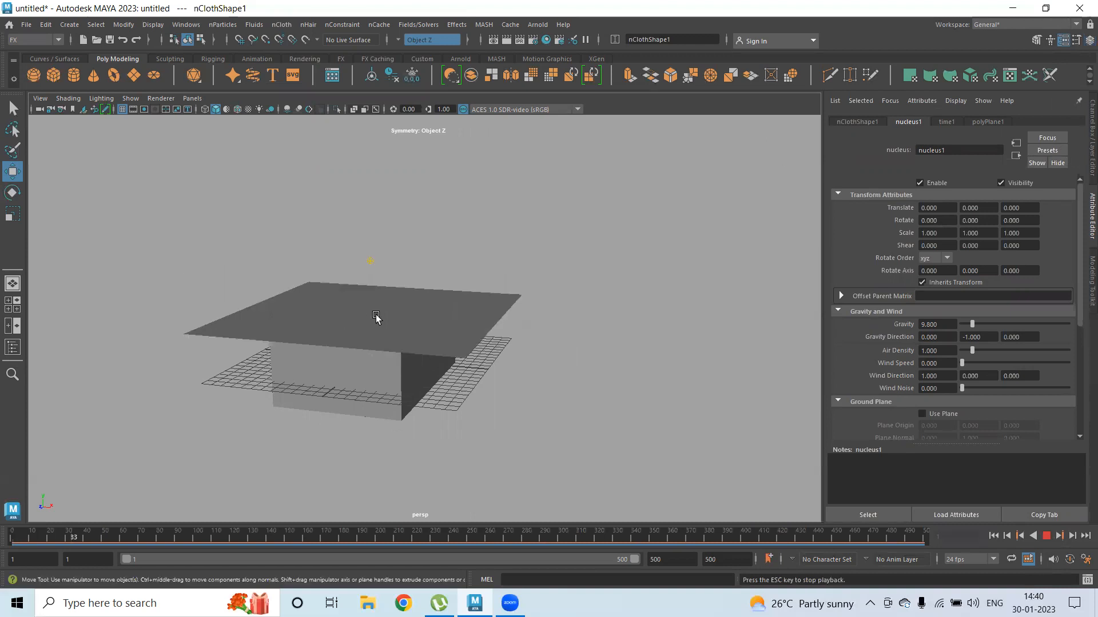
{"action": "left_click", "coordinate": [1046, 535]}
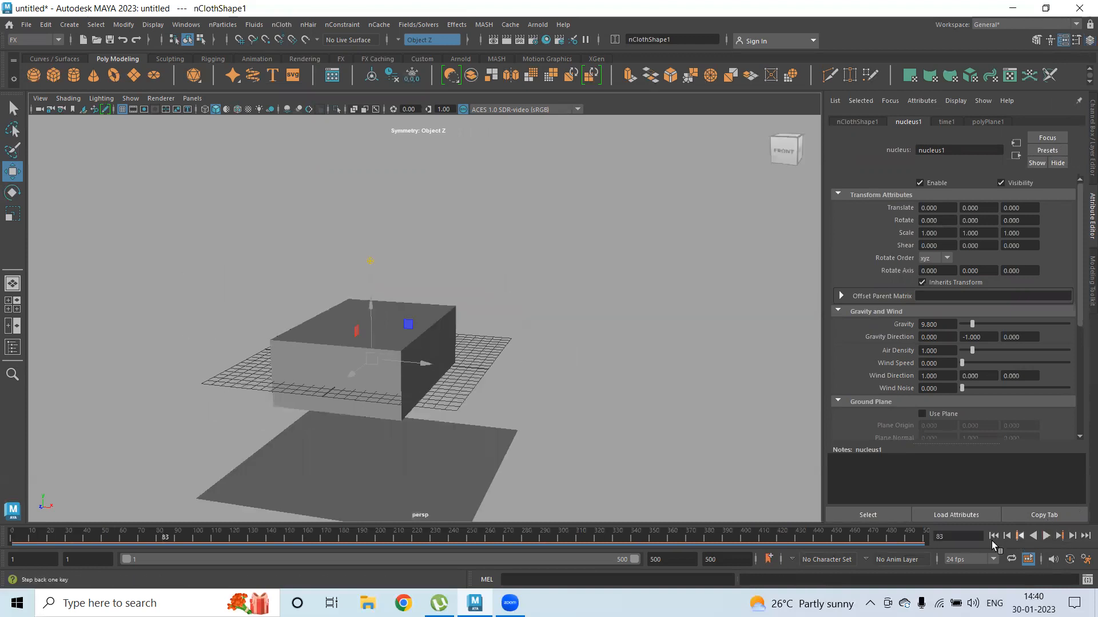
Replay the cloth simulation from the first frame to check its interaction with the box, and rewind to the start
{"action": "middle_click_drag", "start_coordinate": [385, 312], "coordinate": [438, 330], "text": "alt"}
{"action": "right_click_drag", "start_coordinate": [349, 351], "coordinate": [454, 346], "text": "alt"}
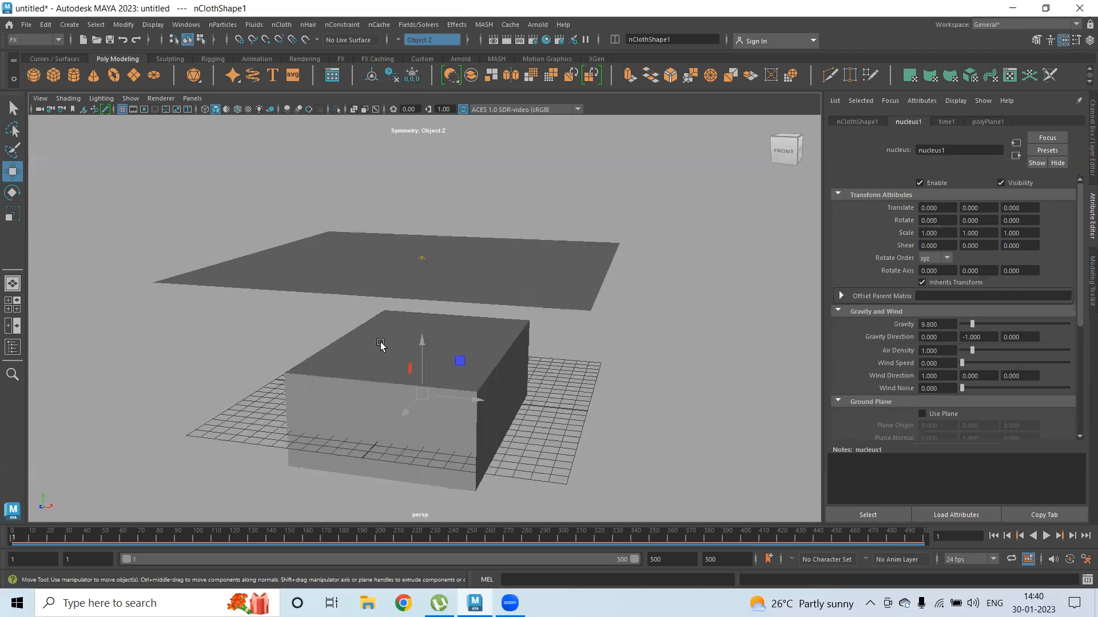
{"action": "middle_click_drag", "start_coordinate": [422, 343], "coordinate": [314, 351], "text": "alt"}
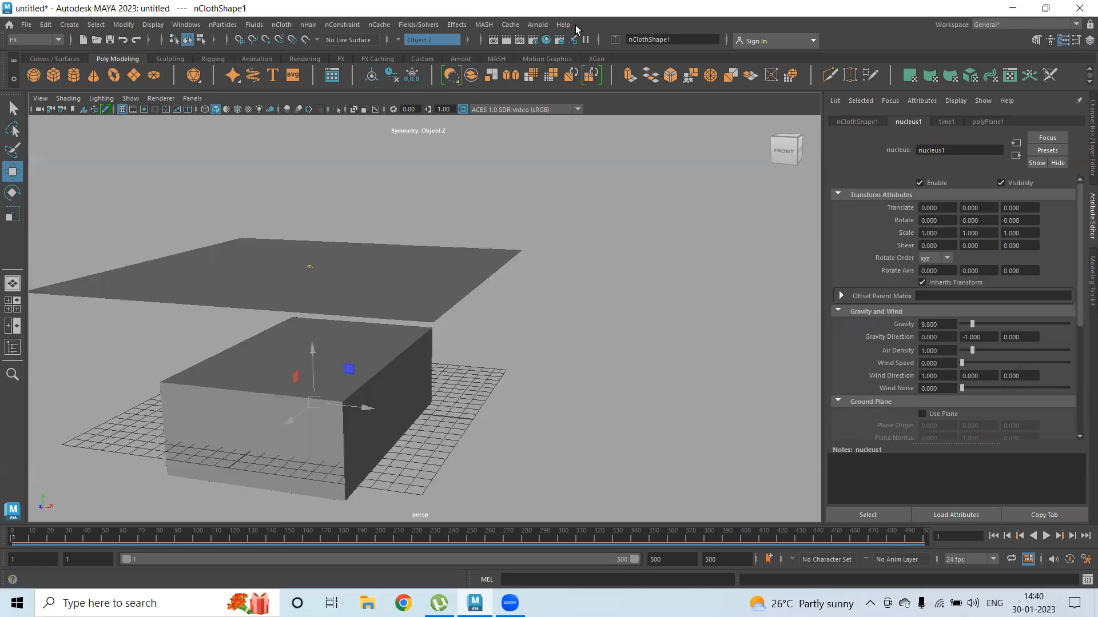
{"action": "middle_click_drag", "start_coordinate": [709, 362], "coordinate": [702, 316], "text": "alt"}
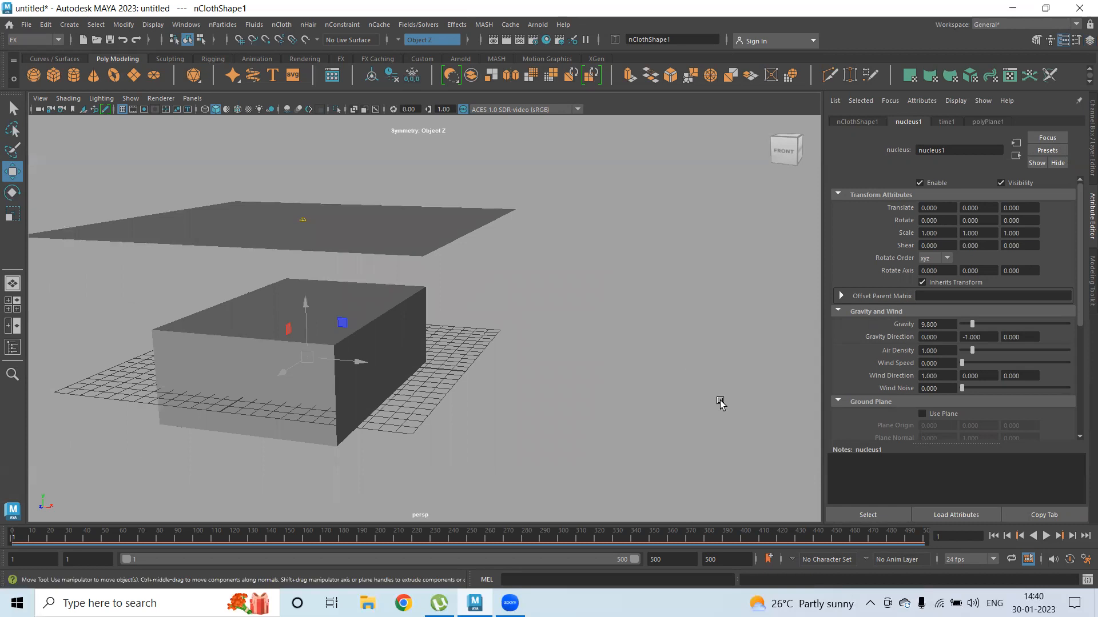
{"action": "left_click", "coordinate": [993, 537]}
{"action": "left_click", "coordinate": [1046, 537]}
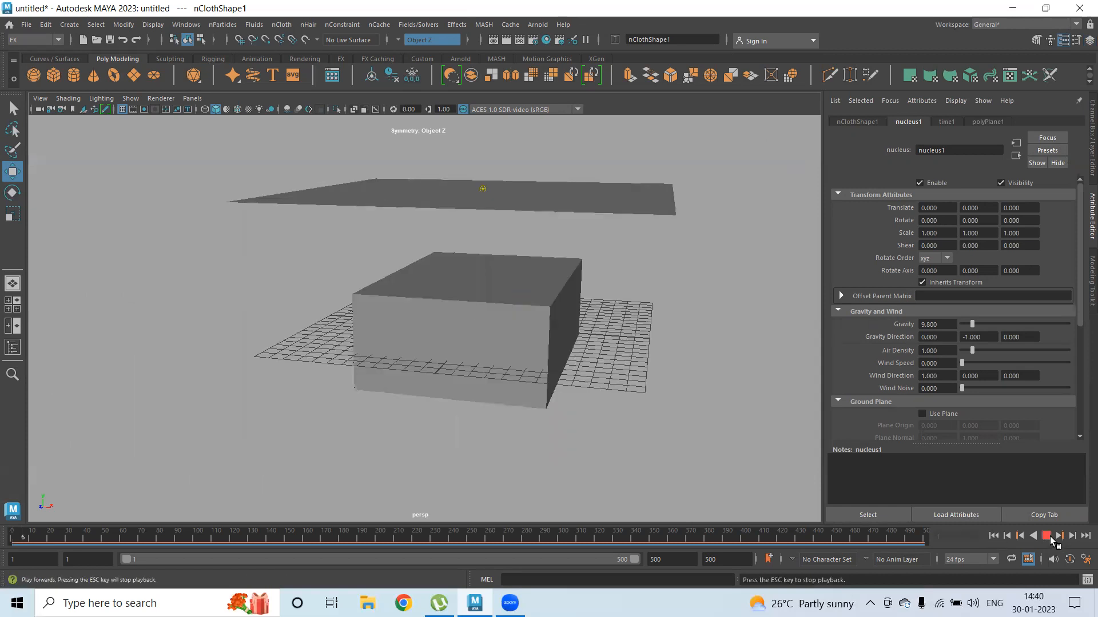
{"action": "left_click", "coordinate": [1020, 539]}
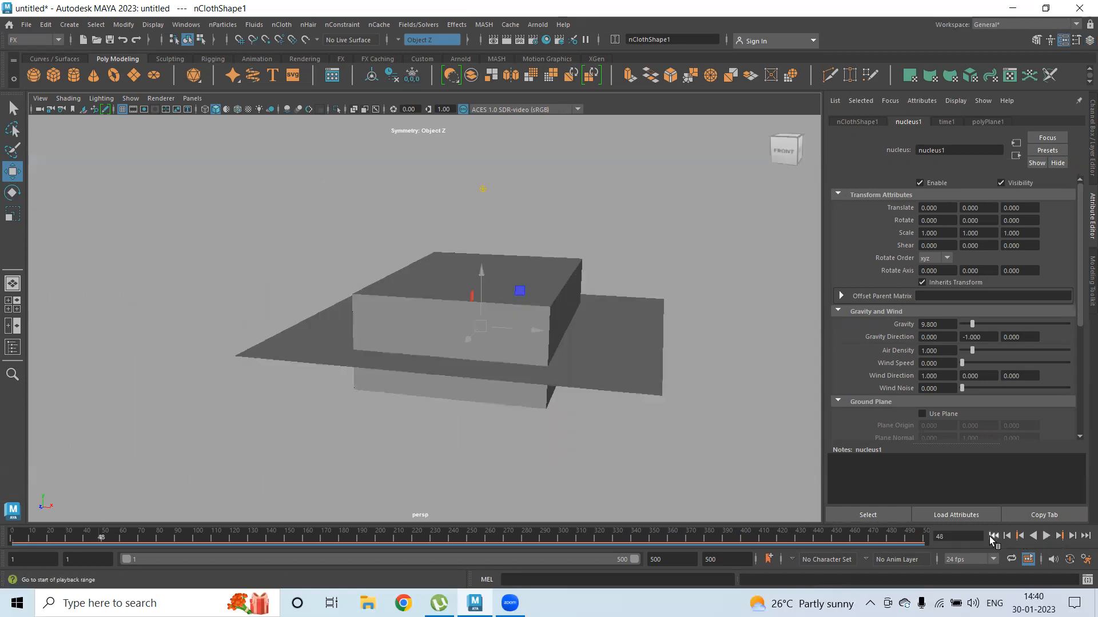
{"action": "left_click", "coordinate": [993, 536]}
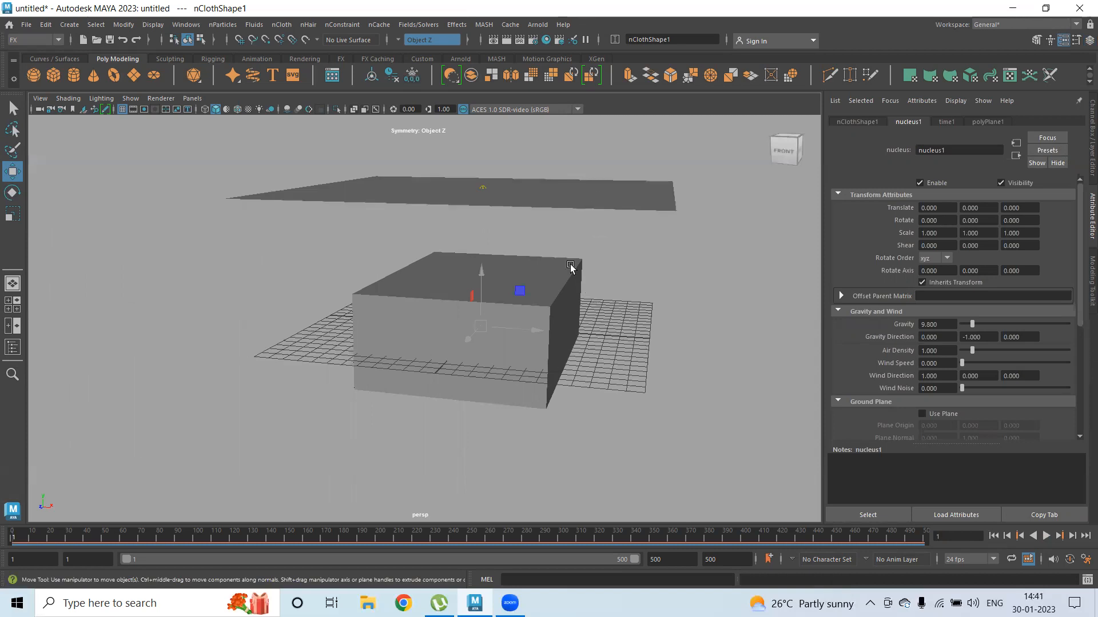
Make the box a passive collider for the cloth
{"action": "left_click", "coordinate": [582, 315]}
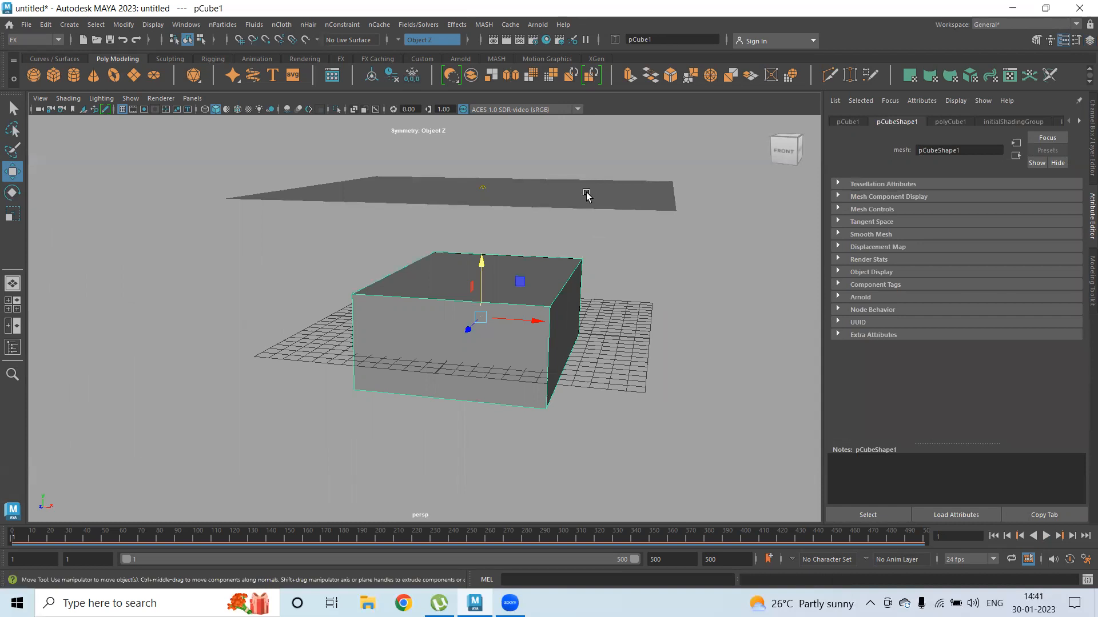
{"action": "left_click", "coordinate": [282, 25]}
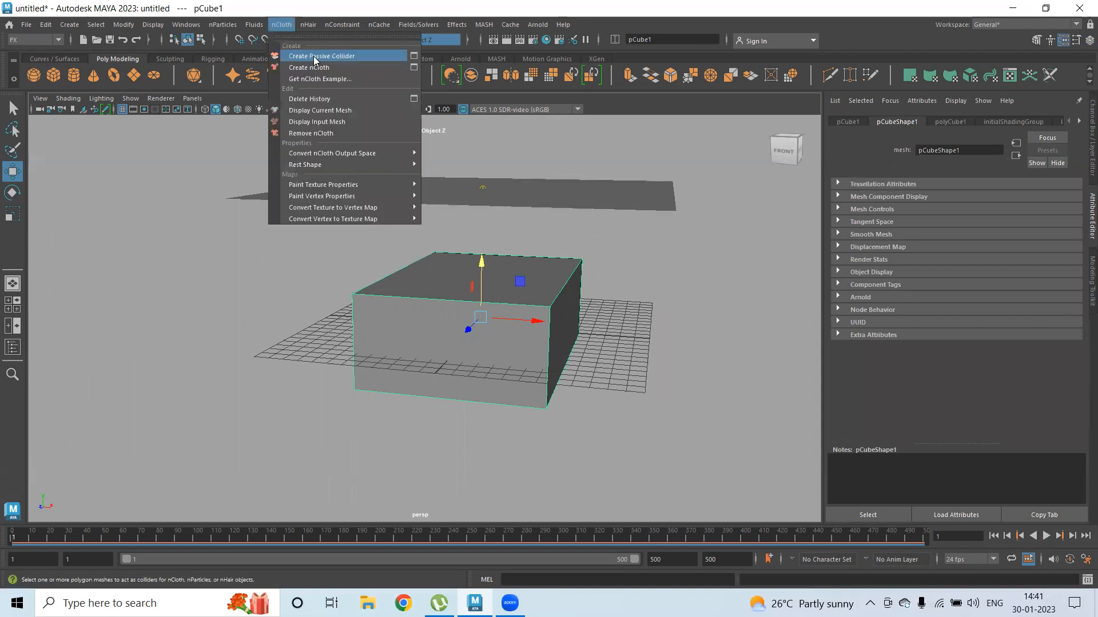
{"action": "left_click", "coordinate": [312, 57]}
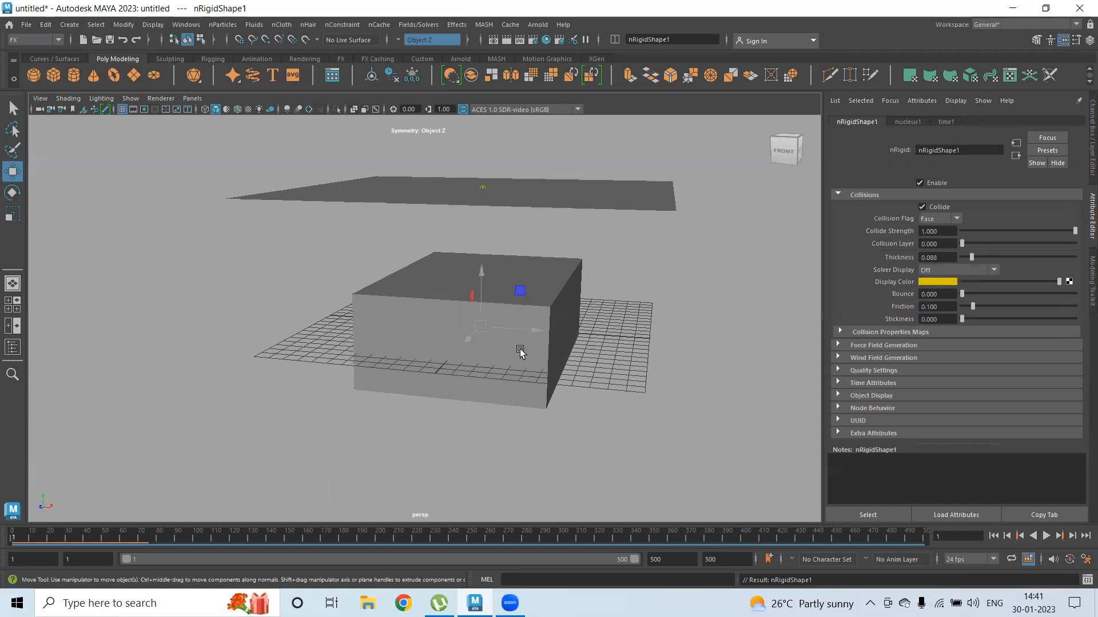
Play the simulation with the collider in place, stop it, and examine the cloth's drape over the box from several sides
{"action": "left_click", "coordinate": [544, 359]}
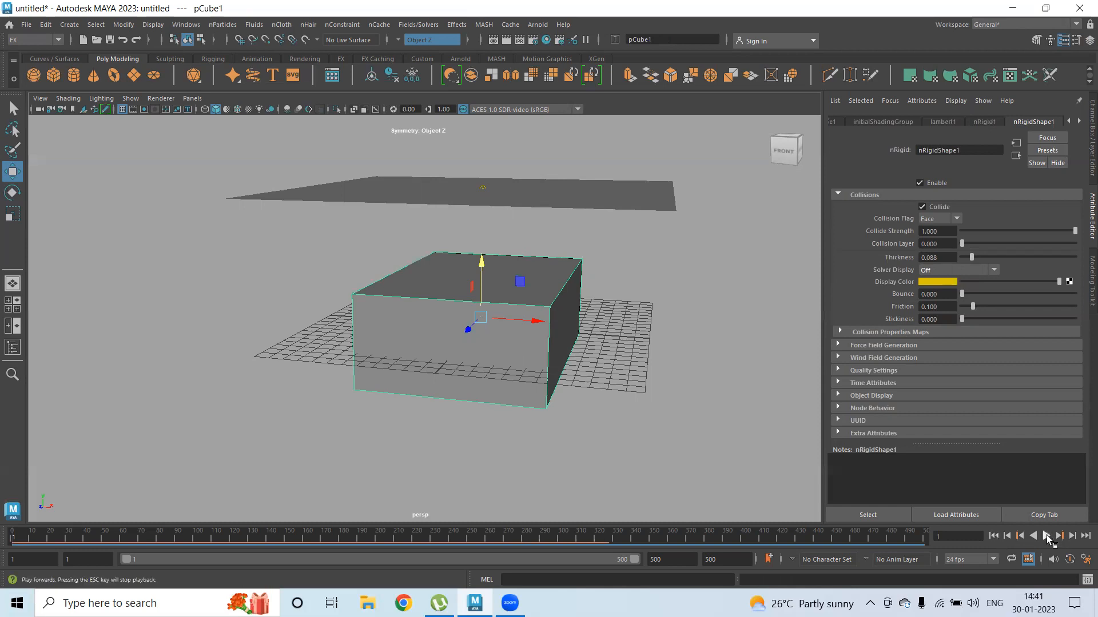
{"action": "key", "text": "alt+v"}
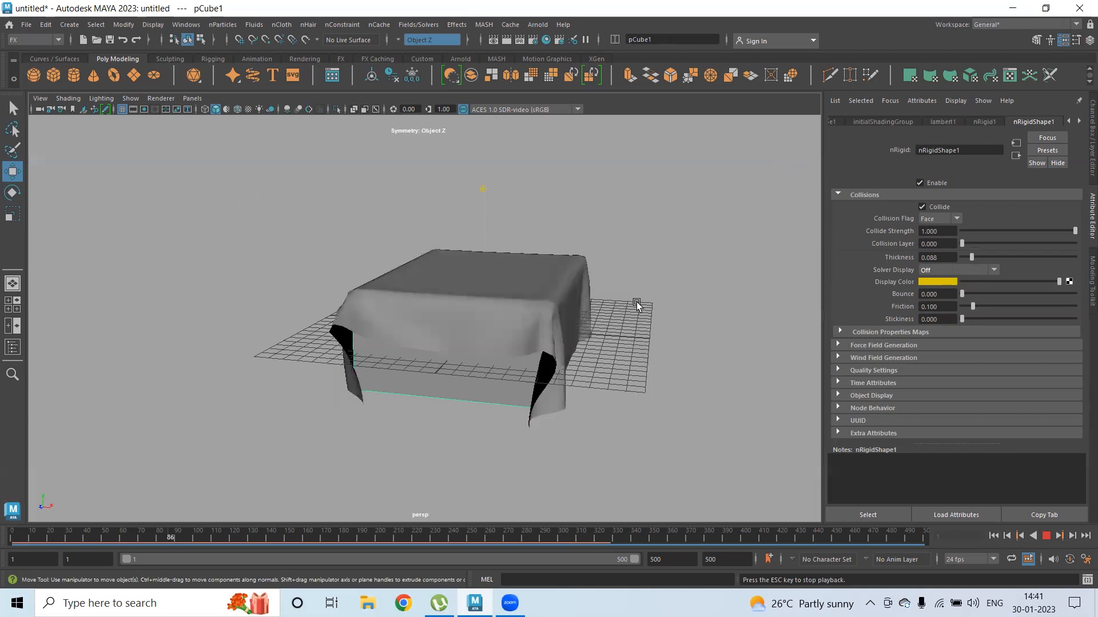
{"action": "left_click_drag", "start_coordinate": [578, 299], "coordinate": [679, 297], "text": "alt"}
{"action": "left_click", "coordinate": [1046, 536]}
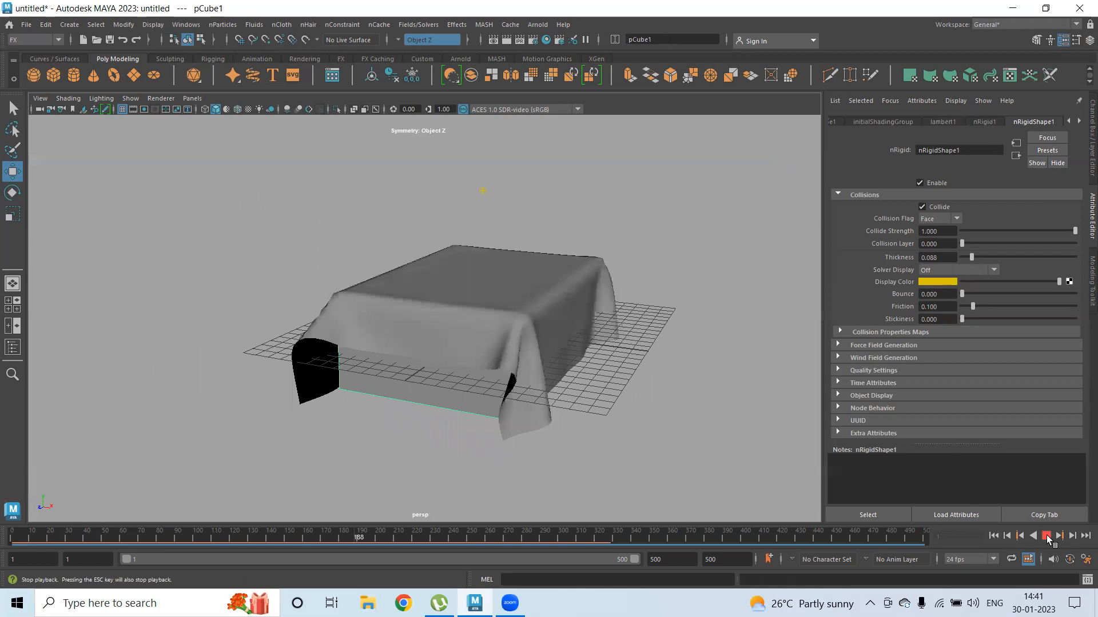
{"action": "left_click_drag", "start_coordinate": [578, 309], "coordinate": [458, 295], "text": "alt"}
{"action": "left_click_drag", "start_coordinate": [549, 335], "coordinate": [591, 316], "text": "alt"}
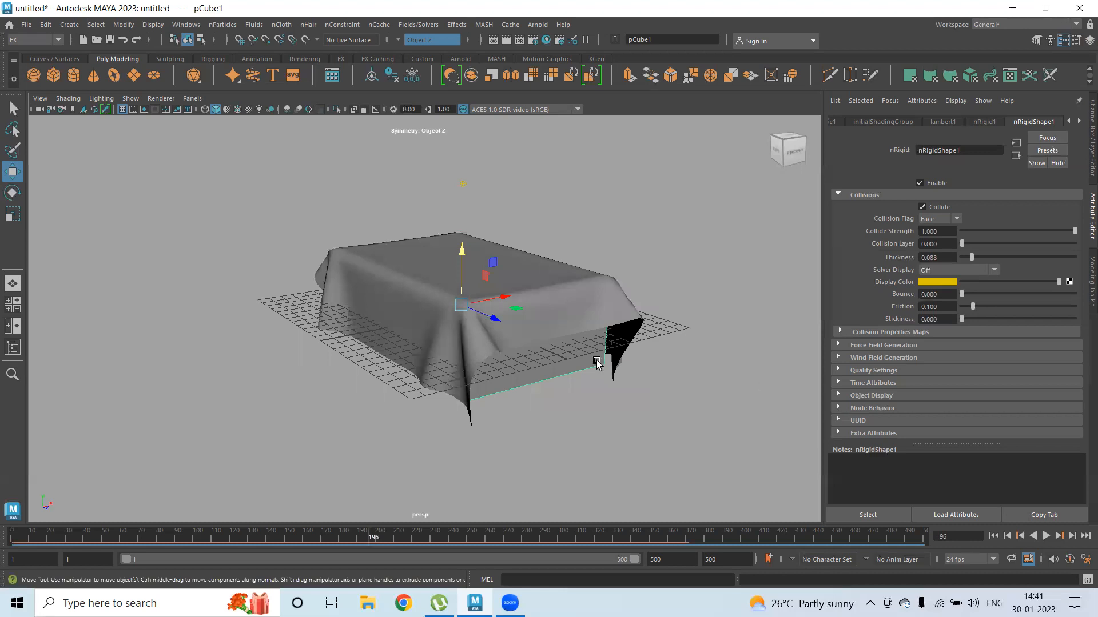
{"action": "left_click_drag", "start_coordinate": [632, 431], "coordinate": [698, 375], "text": "alt"}
{"action": "left_click_drag", "start_coordinate": [639, 399], "coordinate": [580, 346], "text": "alt"}
{"action": "scroll", "coordinate": [738, 284], "scroll_direction": "down", "scroll_amount": 3}
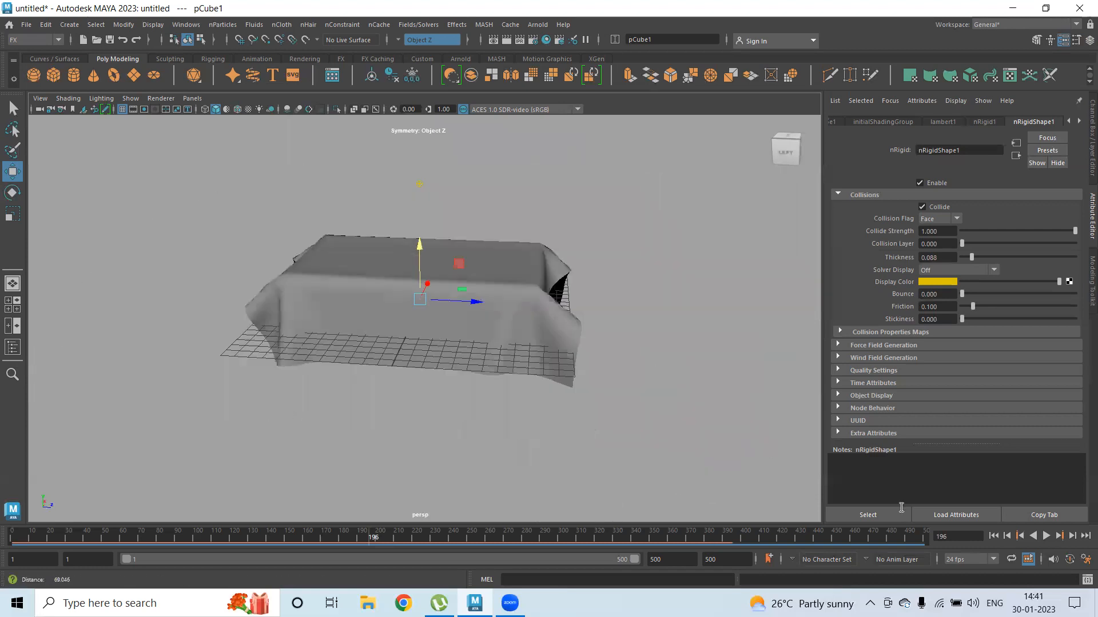
Replay the cloth simulation from the first frame and stop it at frame 100
{"action": "left_click", "coordinate": [993, 536]}
{"action": "left_click", "coordinate": [1048, 538]}
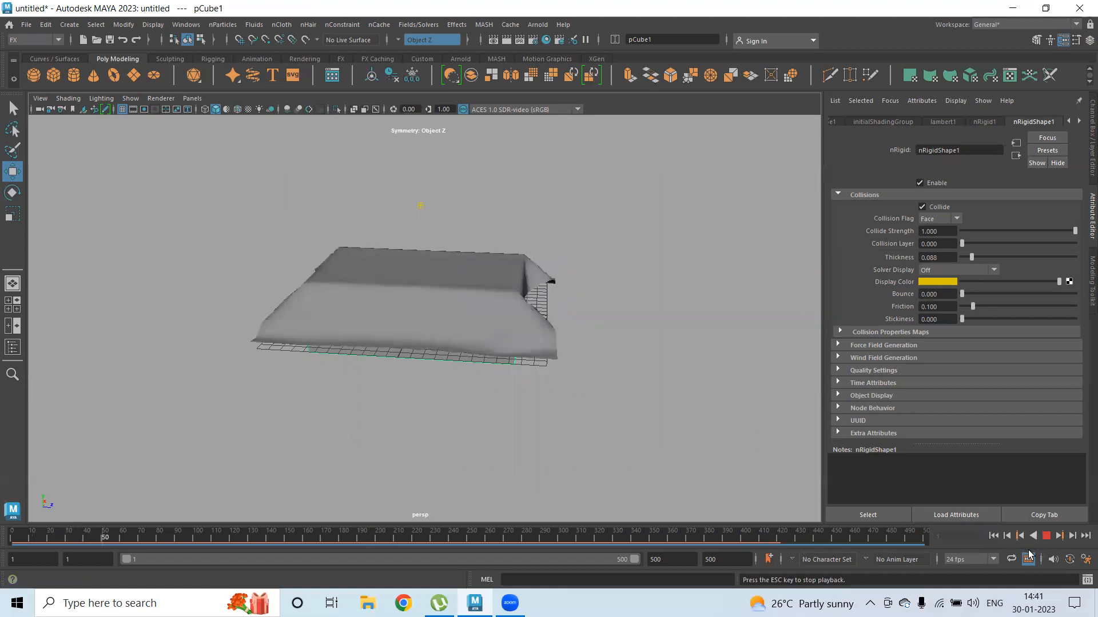
{"action": "left_click", "coordinate": [1046, 536]}
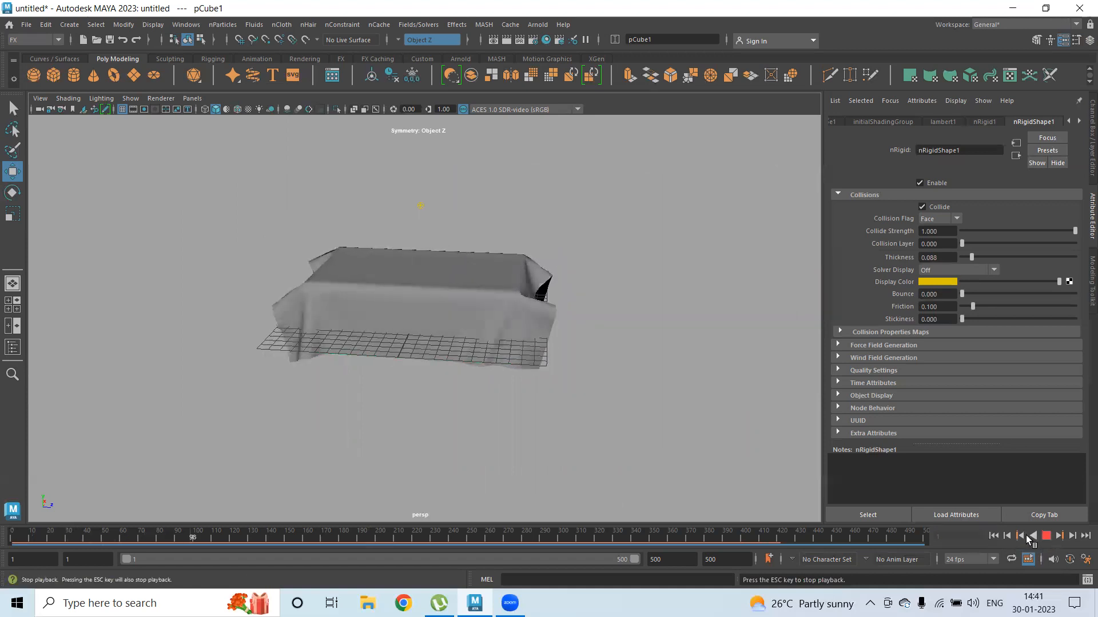
Hide the viewport grid and select the draped cloth to inspect its mesh
{"action": "left_click_drag", "start_coordinate": [678, 399], "coordinate": [529, 431], "text": "alt"}
{"action": "left_click", "coordinate": [125, 109]}
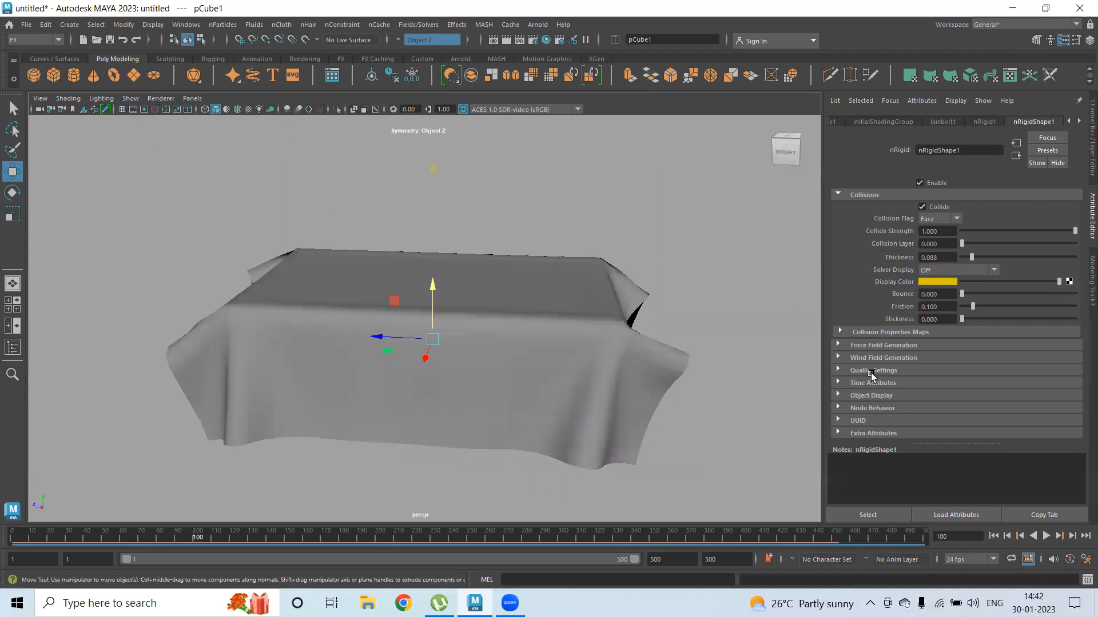
{"action": "right_click_drag", "start_coordinate": [720, 340], "coordinate": [632, 341], "text": "alt"}
{"action": "mouse_move", "coordinate": [632, 341]}
{"action": "left_mouse_down", "text": "alt"}
{"action": "mouse_move", "coordinate": [858, 341]}
{"action": "mouse_move", "coordinate": [762, 355]}
{"action": "mouse_move", "coordinate": [716, 325]}
{"action": "mouse_move", "coordinate": [629, 320]}
{"action": "left_mouse_up", "text": "alt"}
{"action": "left_click", "coordinate": [572, 297]}
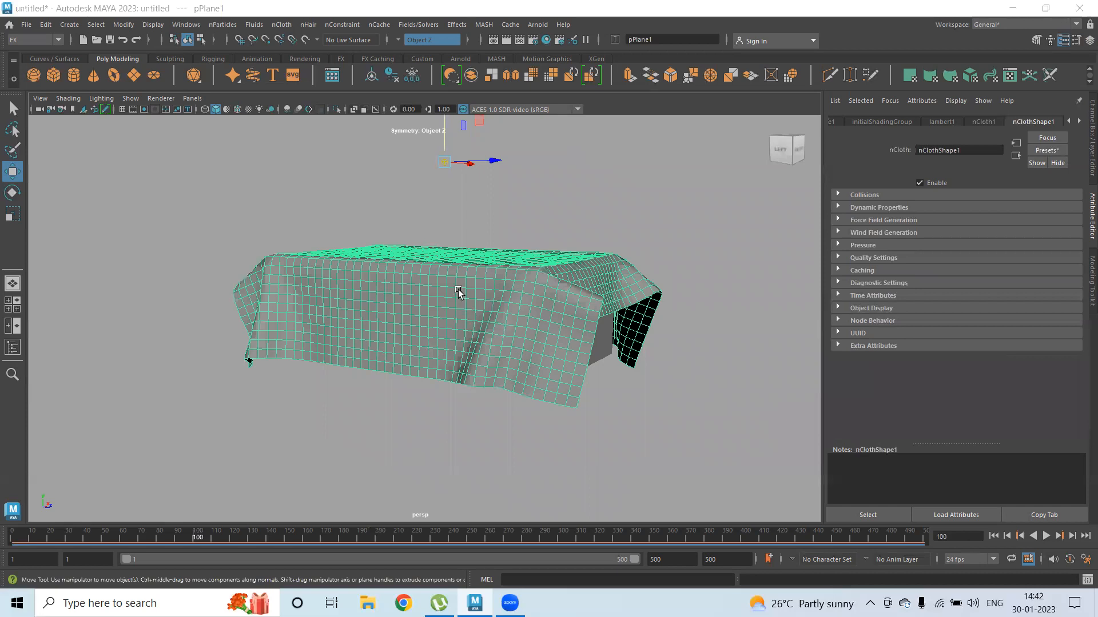
{"action": "left_click_drag", "start_coordinate": [722, 346], "coordinate": [564, 402], "text": "alt"}
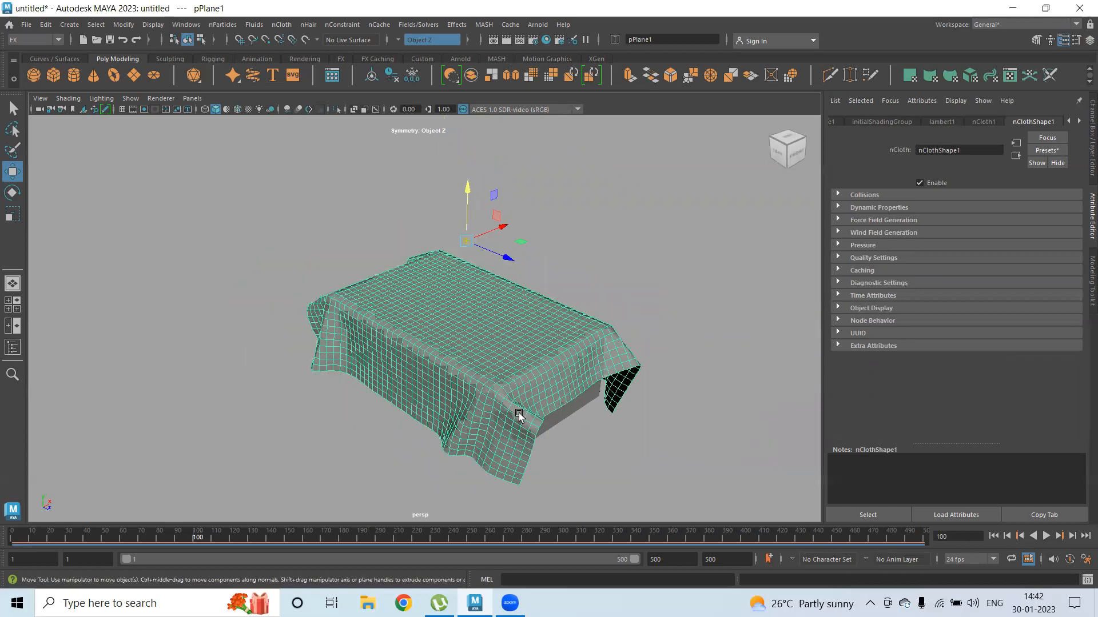
Set the draped cloth's rest shape to its start shape, then replay the simulation from the first frame and stop it at frame 94
{"action": "left_click", "coordinate": [281, 25]}
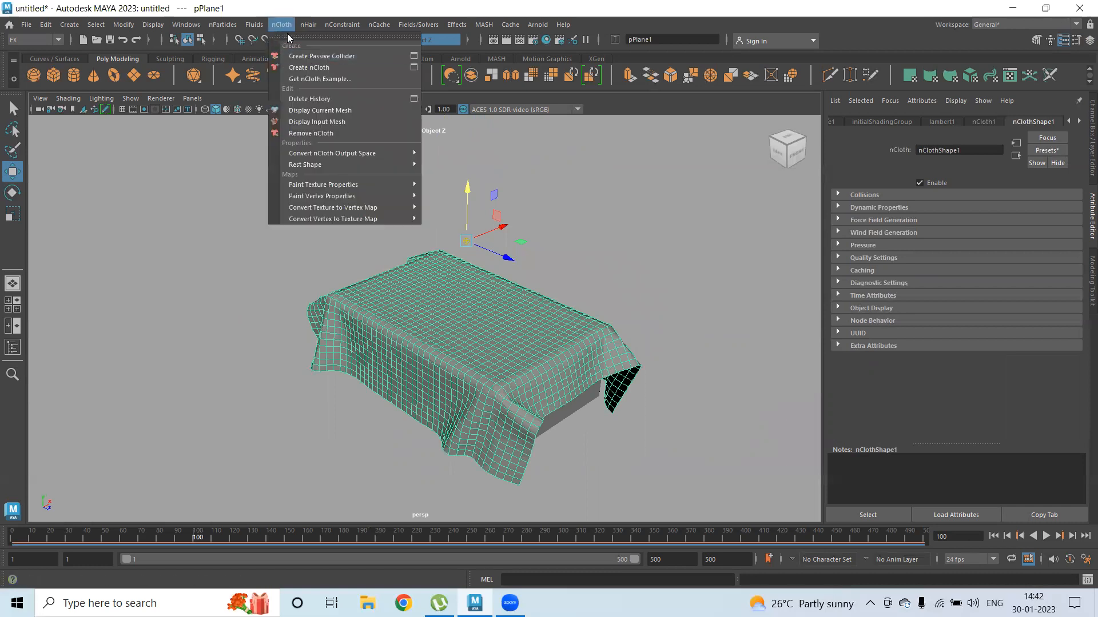
{"action": "mouse_move", "coordinate": [318, 167]}
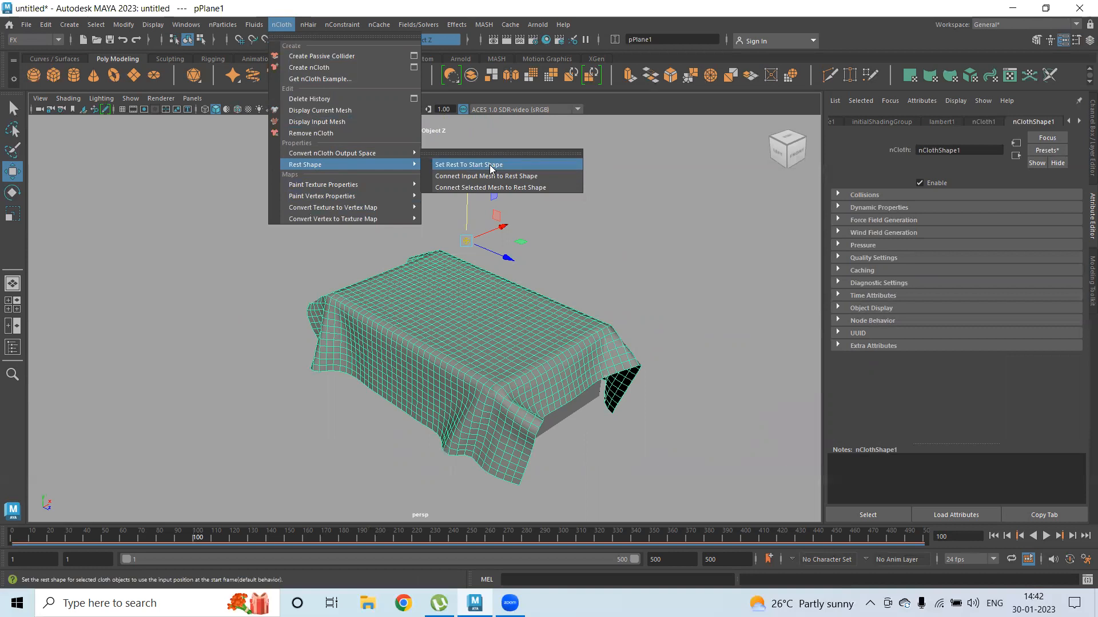
{"action": "left_click", "coordinate": [469, 166]}
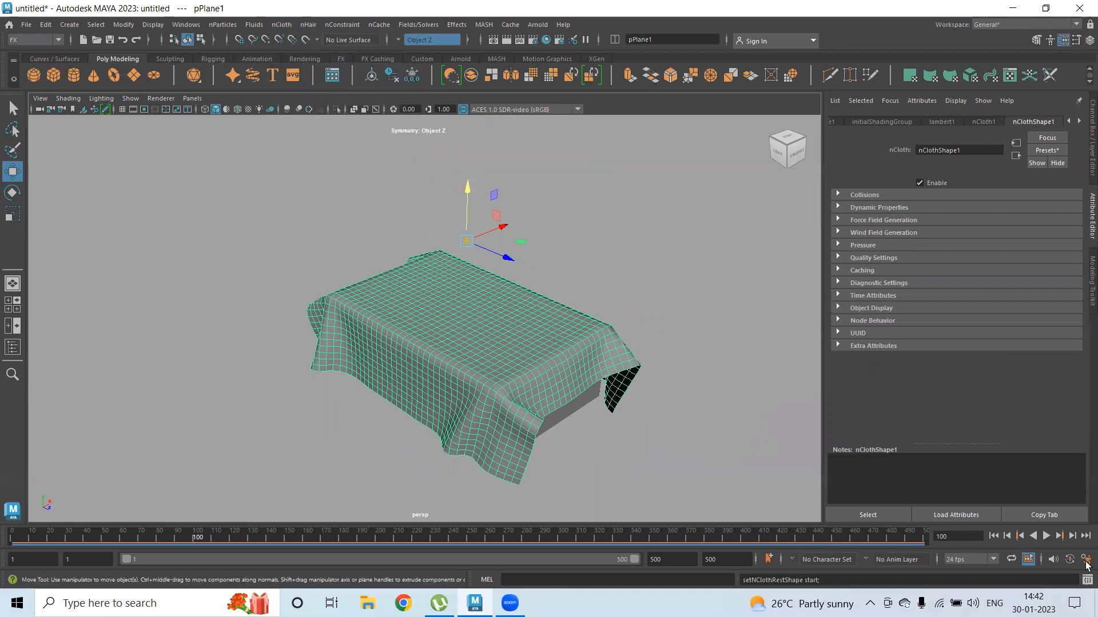
{"action": "left_click", "coordinate": [994, 536]}
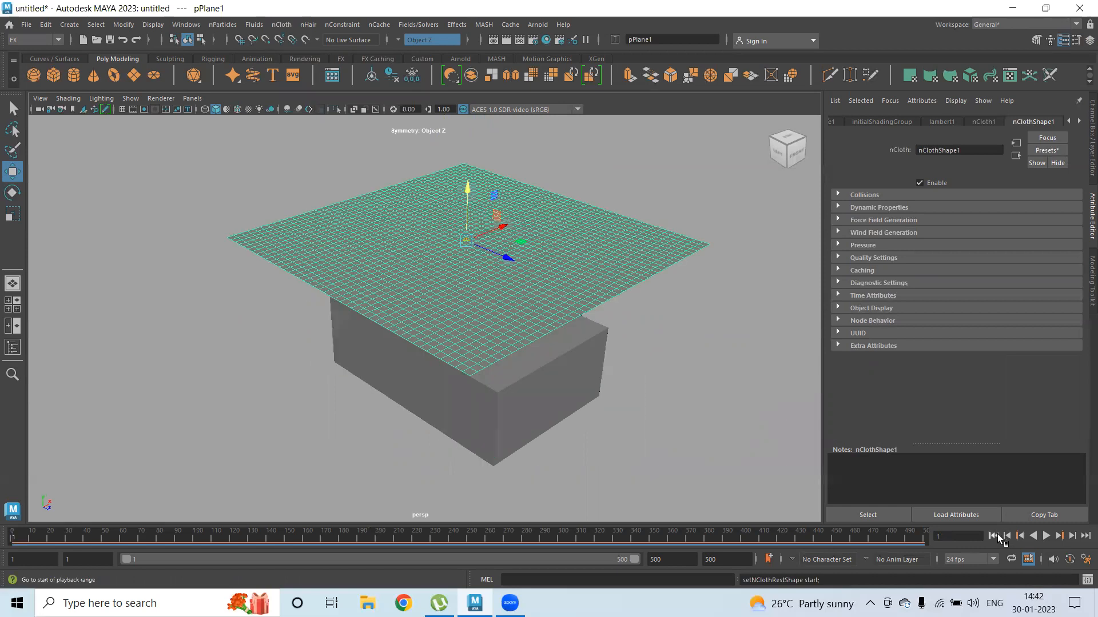
{"action": "left_click", "coordinate": [1045, 537]}
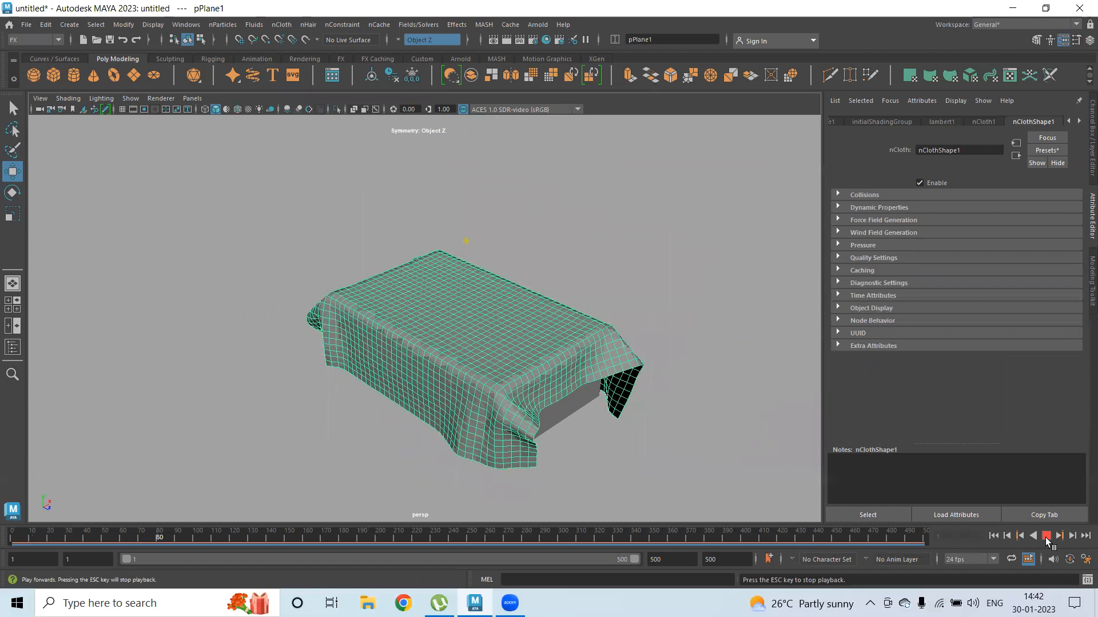
{"action": "left_click", "coordinate": [1045, 538]}
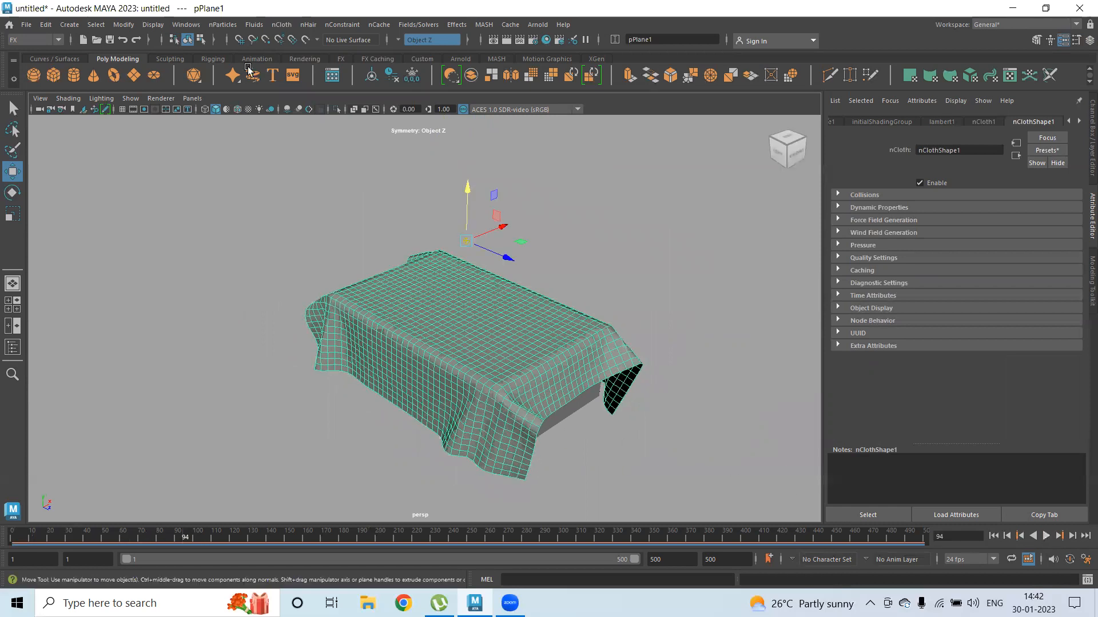
Try to connect the selected mesh as the cloth's rest shape, then replay the simulation from the first frame and stop it
{"action": "left_click", "coordinate": [281, 24]}
{"action": "mouse_move", "coordinate": [324, 160]}
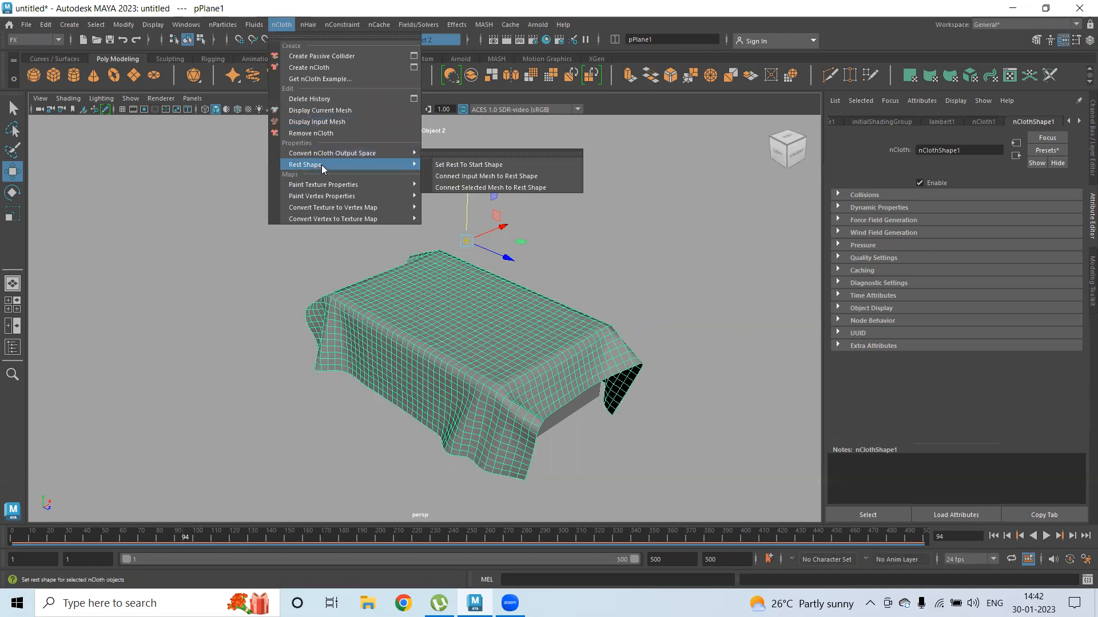
{"action": "left_click", "coordinate": [452, 188]}
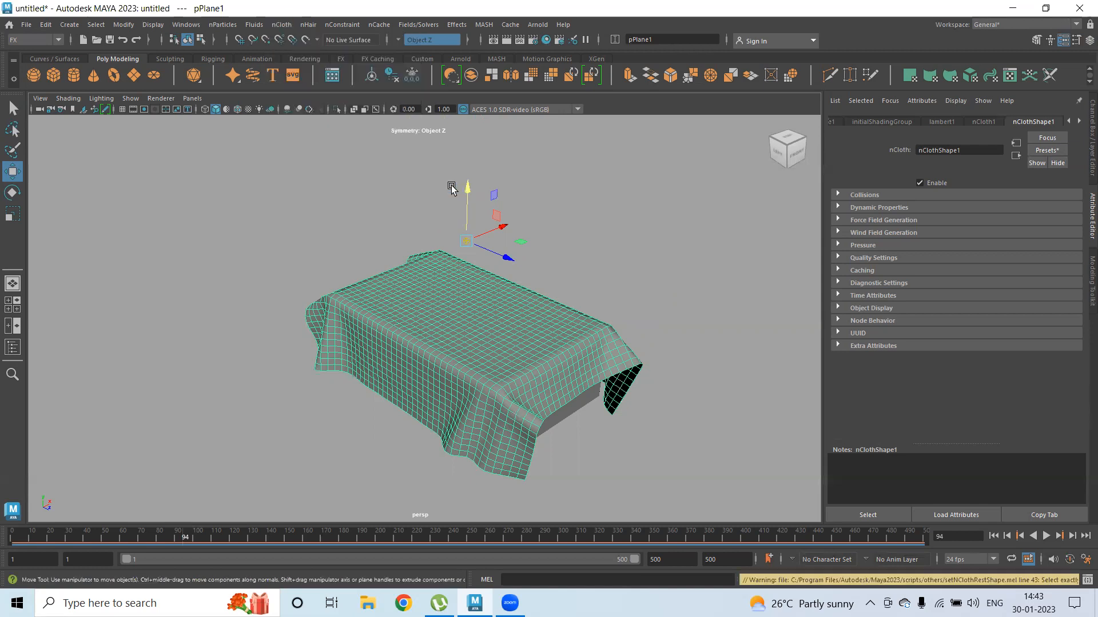
{"action": "left_click", "coordinate": [993, 536]}
{"action": "left_click", "coordinate": [1049, 537]}
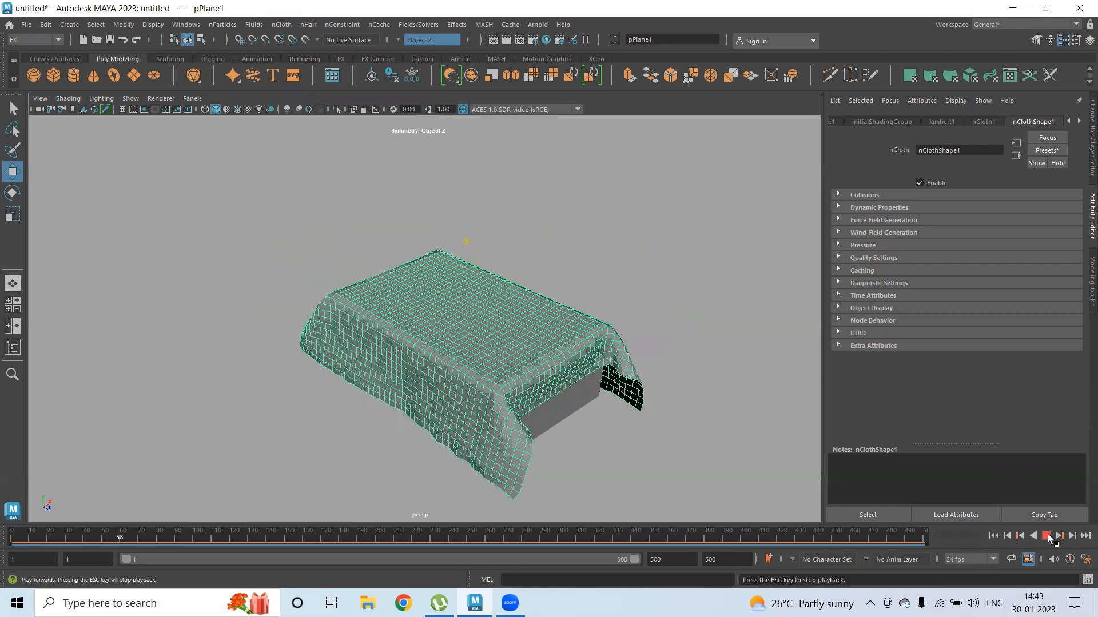
{"action": "left_click", "coordinate": [1050, 537]}
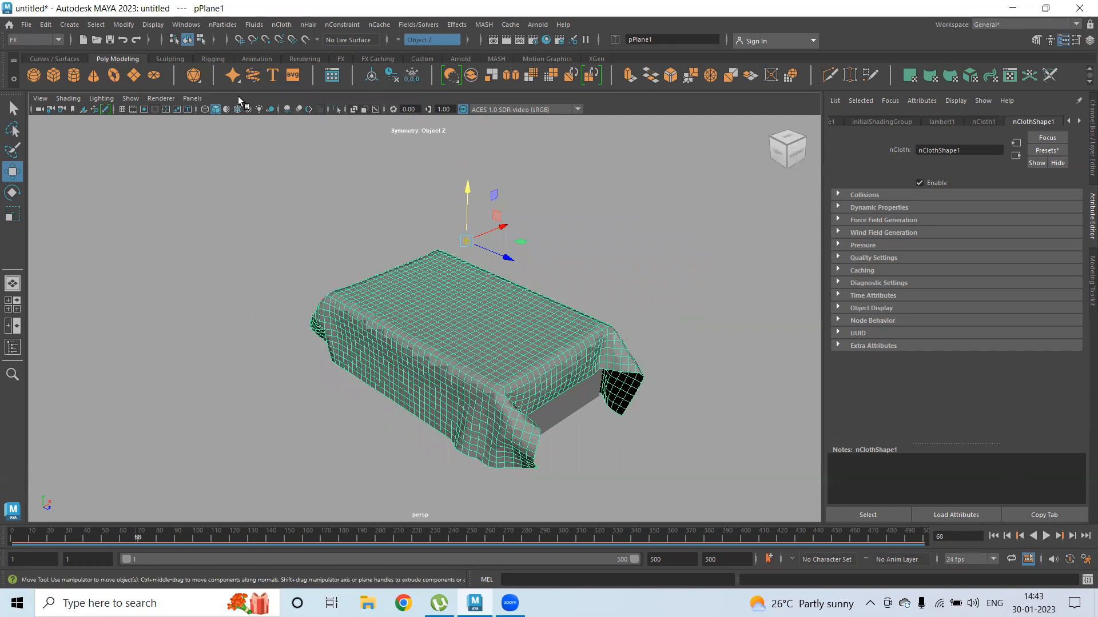
Connect the cloth's input mesh to its rest shape, then replay the simulation from the first frame and stop it
{"action": "left_click", "coordinate": [281, 25]}
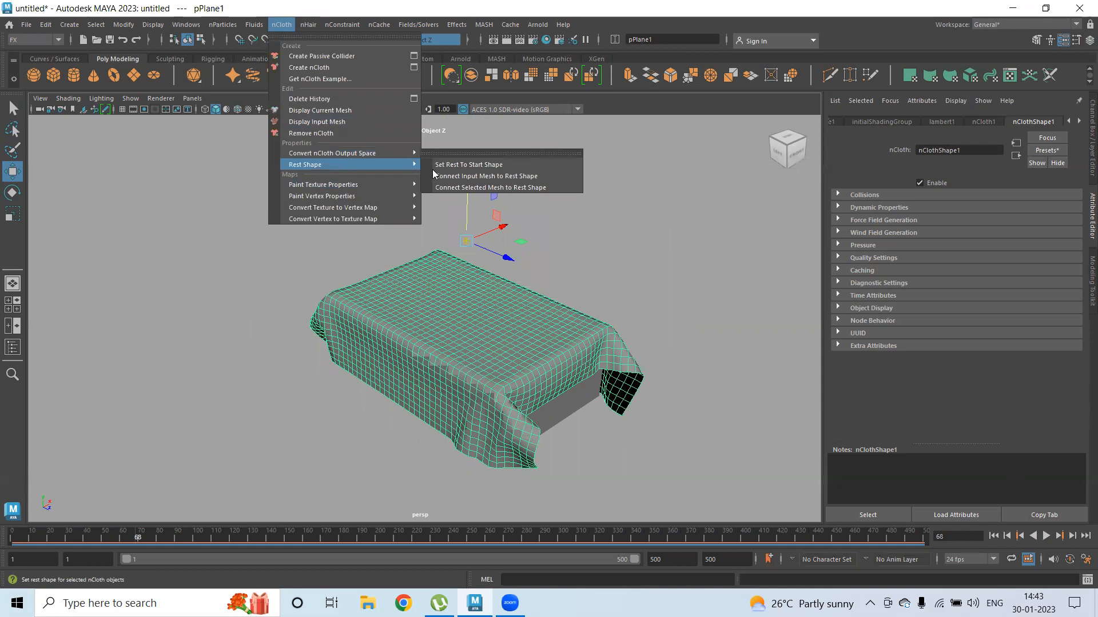
{"action": "left_click", "coordinate": [488, 176]}
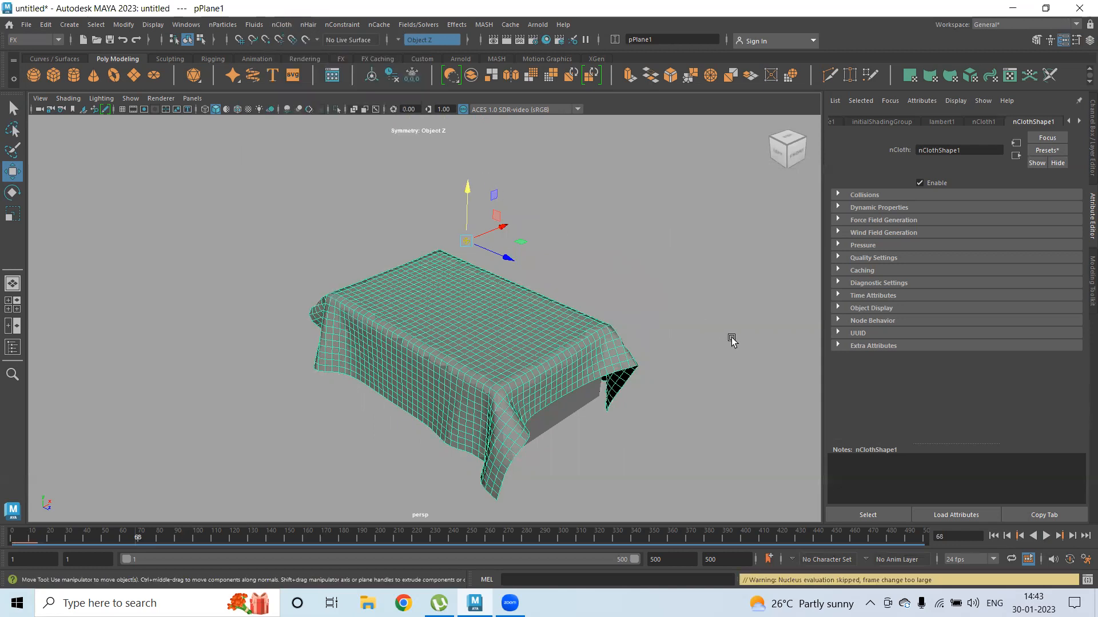
{"action": "left_click", "coordinate": [994, 537]}
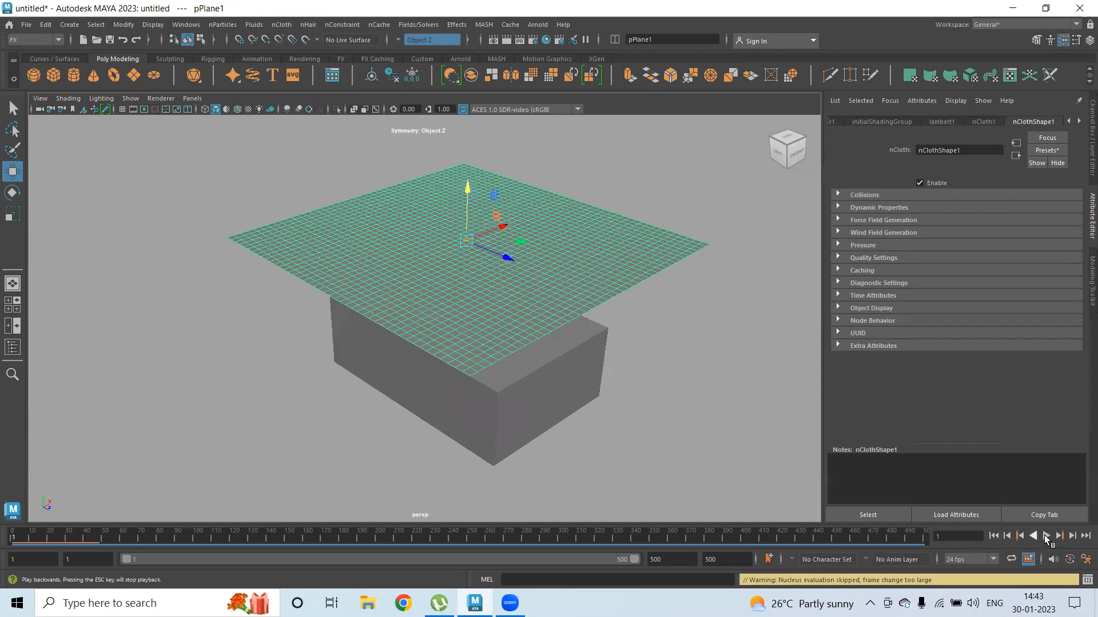
{"action": "left_click", "coordinate": [1045, 536]}
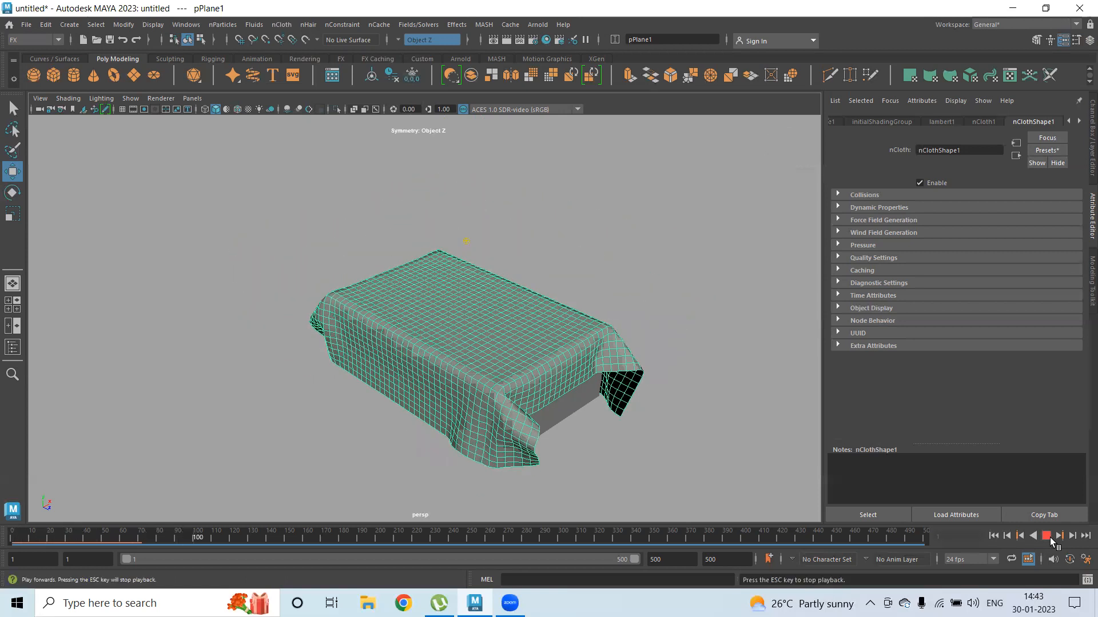
{"action": "left_click", "coordinate": [1047, 537]}
Replay the simulation from a low front view, stop it at frame 99, and examine the drape from above the corner
{"action": "left_click_drag", "start_coordinate": [594, 397], "coordinate": [639, 405], "text": "alt"}
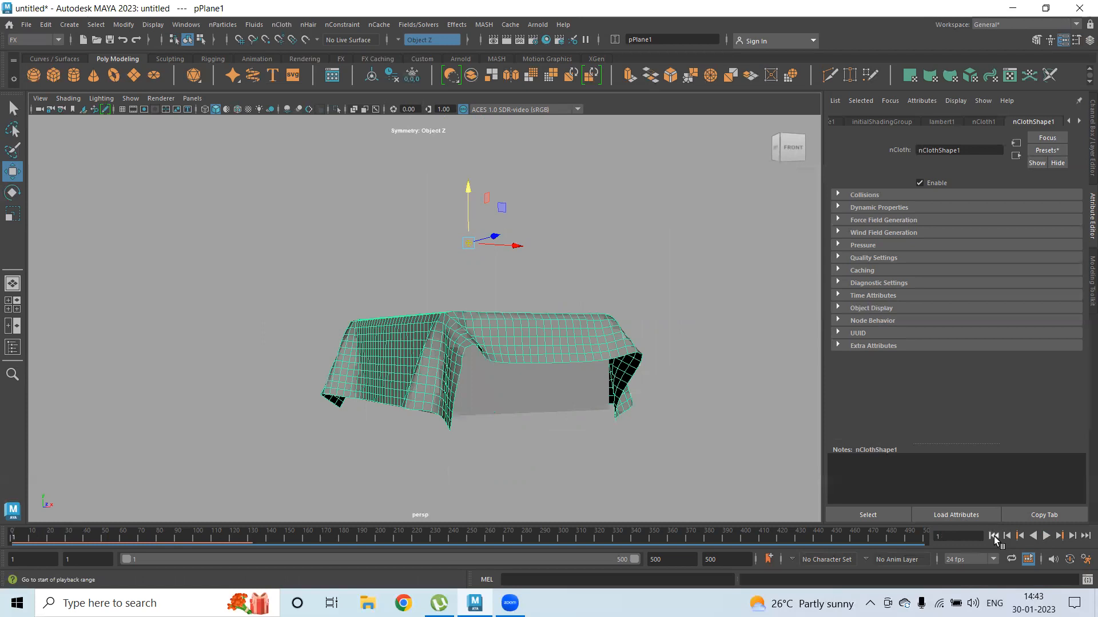
{"action": "left_click", "coordinate": [1046, 536]}
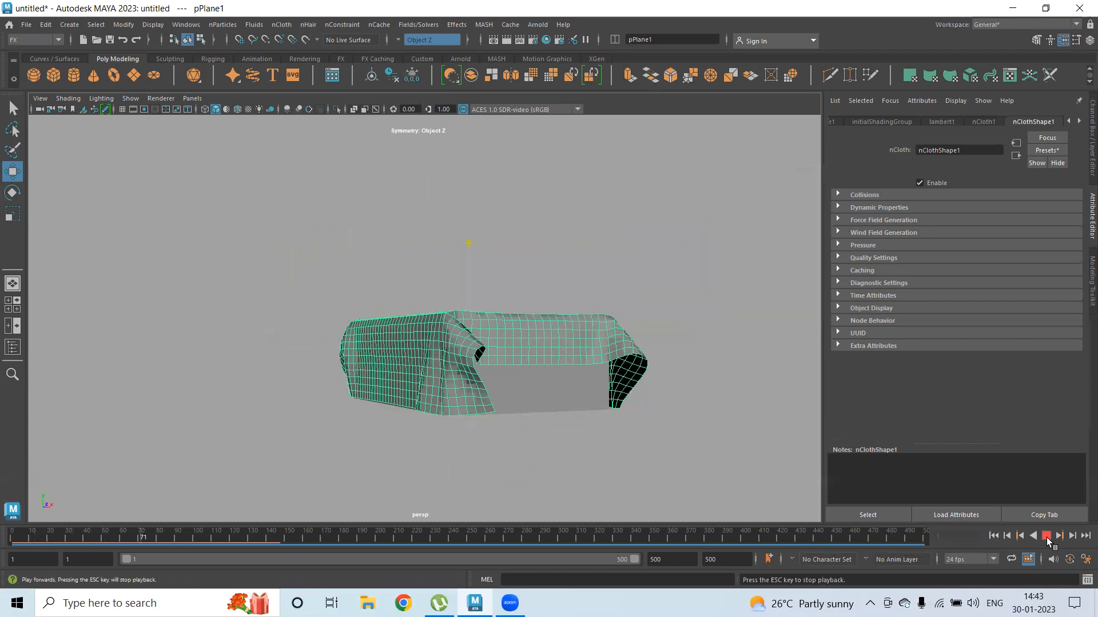
{"action": "left_click", "coordinate": [1047, 538]}
{"action": "left_click_drag", "start_coordinate": [627, 434], "coordinate": [562, 405], "text": "alt"}
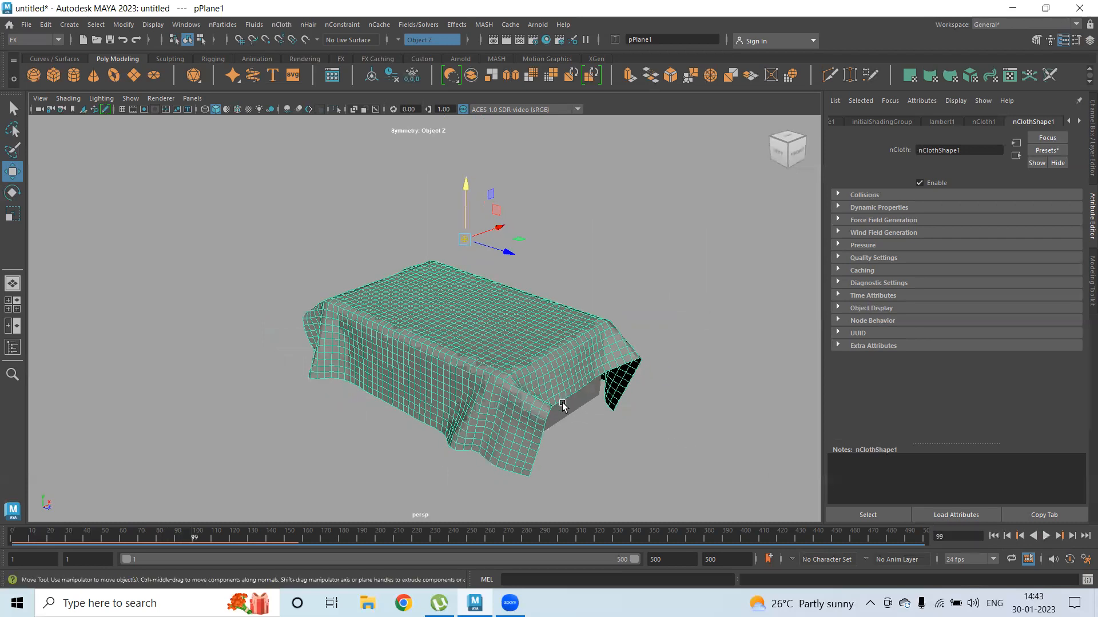
Set the cloth's rest shape back to its start shape, replay the simulation to frame 99, and inspect the drape from the front
{"action": "left_click", "coordinate": [281, 24]}
{"action": "mouse_move", "coordinate": [330, 164]}
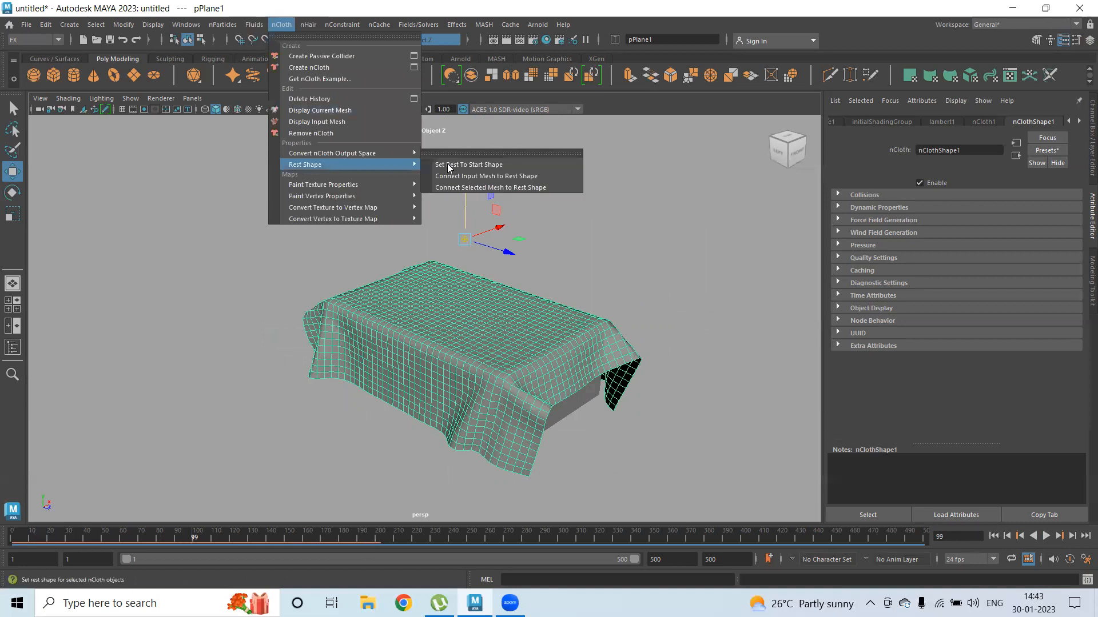
{"action": "left_click", "coordinate": [495, 166]}
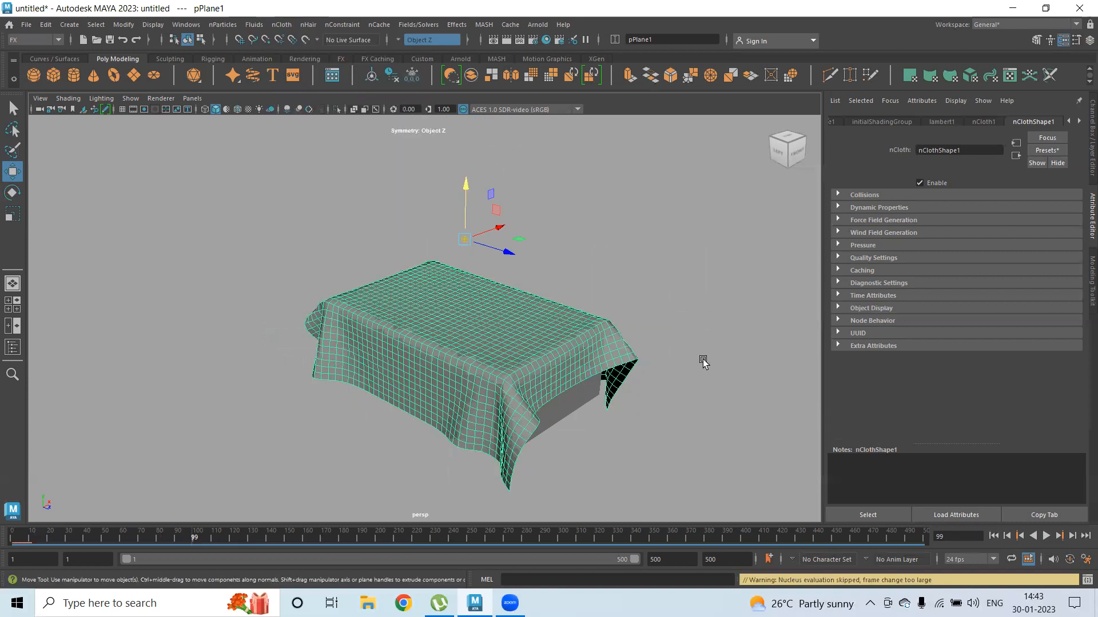
{"action": "left_click_drag", "start_coordinate": [843, 581], "coordinate": [864, 585]}
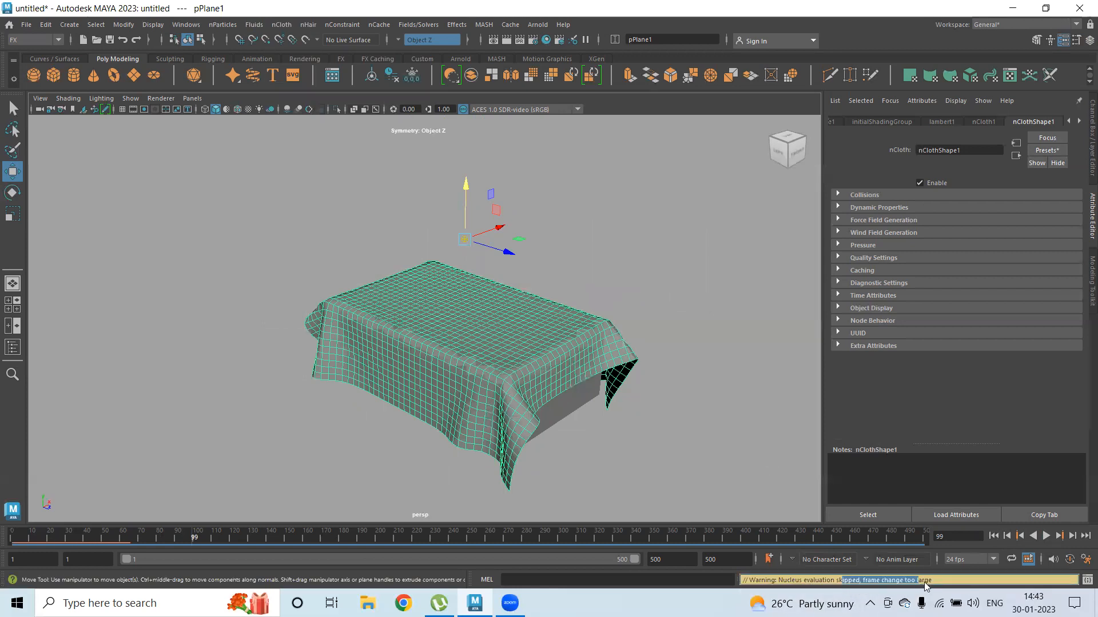
{"action": "left_click", "coordinate": [993, 536]}
{"action": "left_click", "coordinate": [1050, 537]}
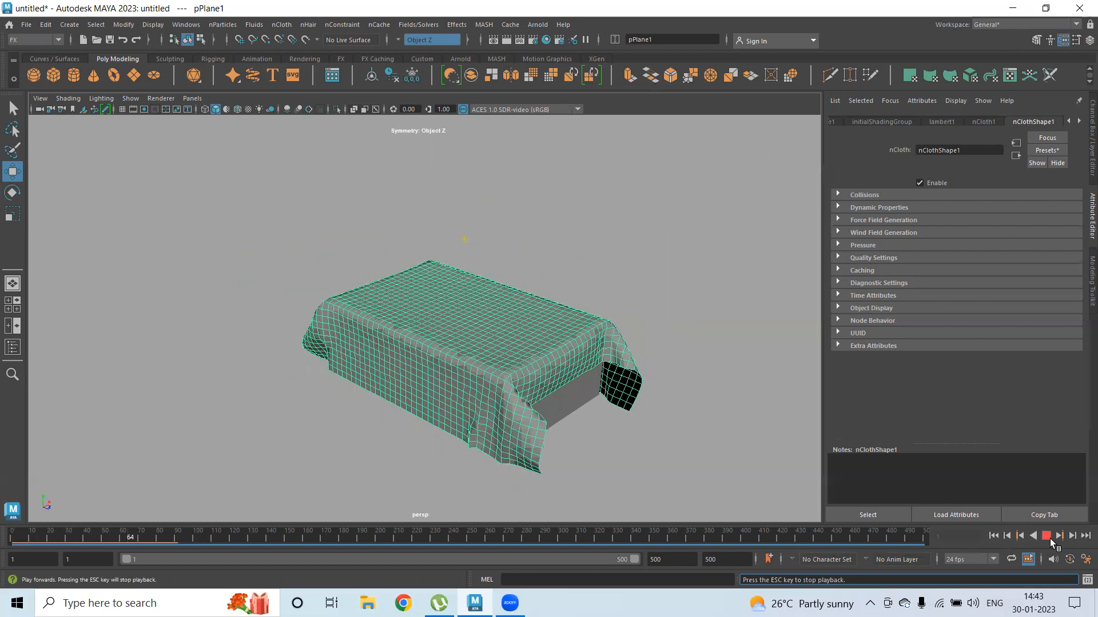
{"action": "key", "text": "Escape"}
{"action": "left_click_drag", "start_coordinate": [649, 348], "coordinate": [662, 424], "text": "alt"}
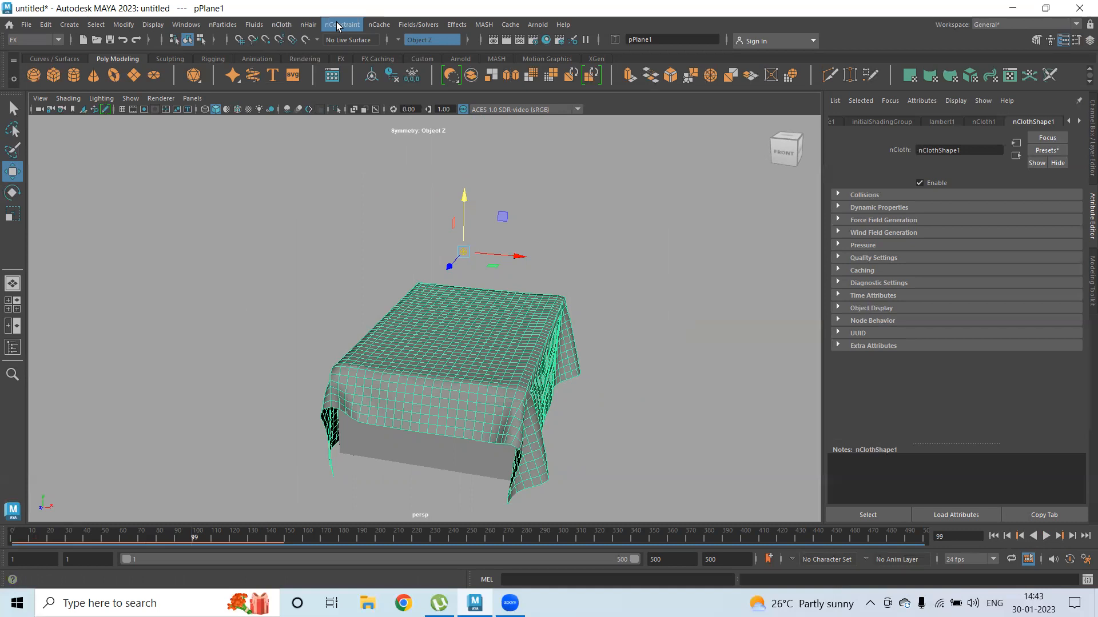
{"action": "left_click", "coordinate": [279, 25]}
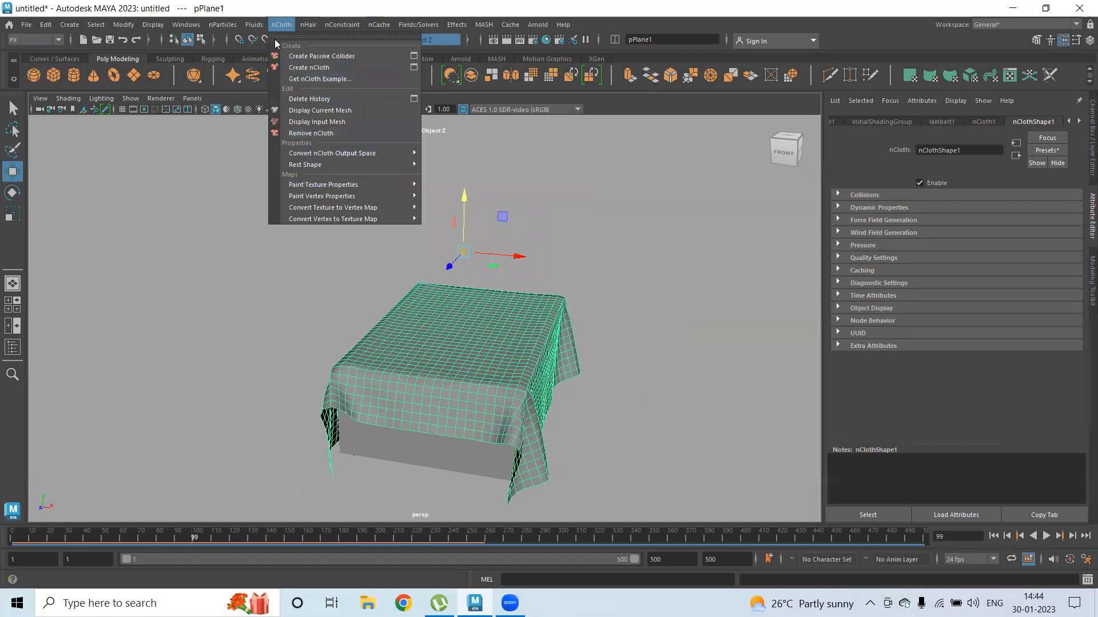
{"action": "left_click", "coordinate": [346, 25]}
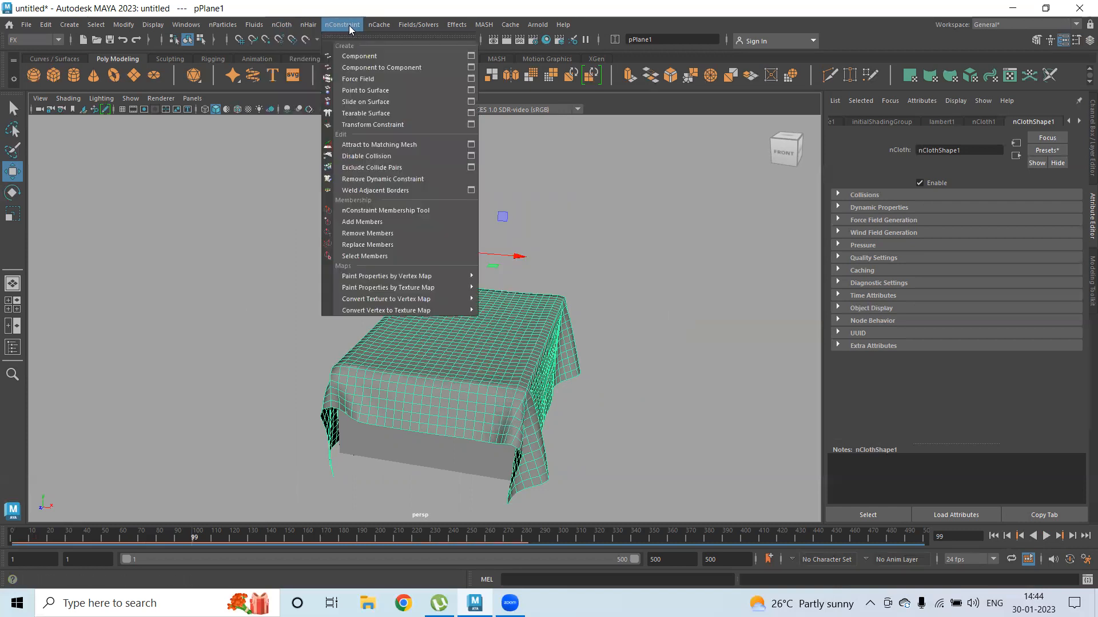
{"action": "left_click", "coordinate": [646, 115]}
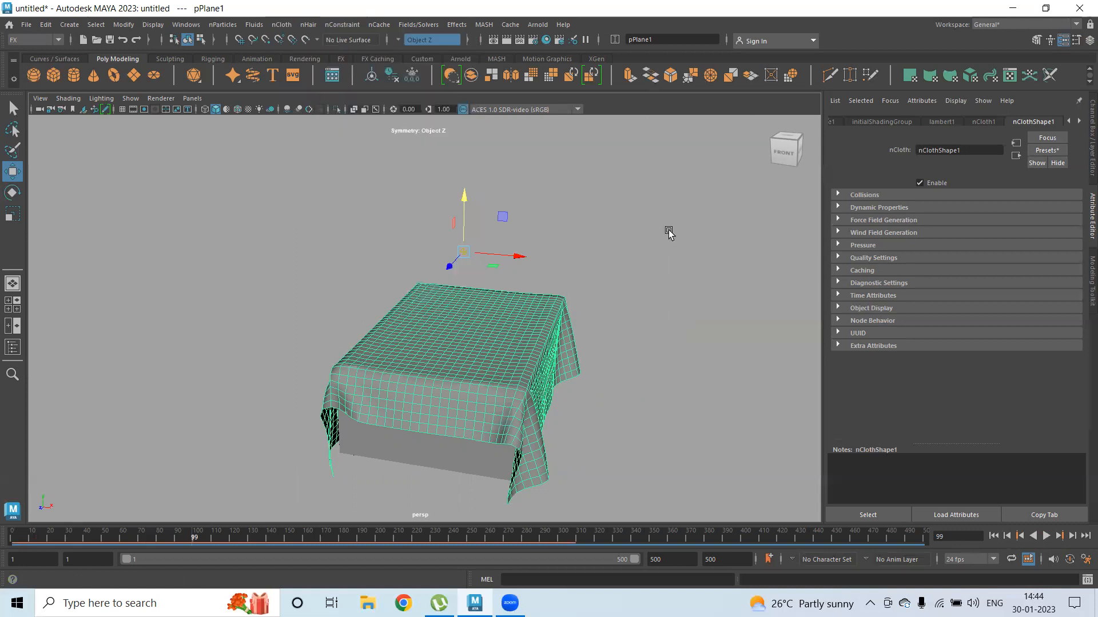
Start a new scene without saving the cloth scene and create a polygon cylinder at the origin
{"action": "key", "text": "ctrl+n"}
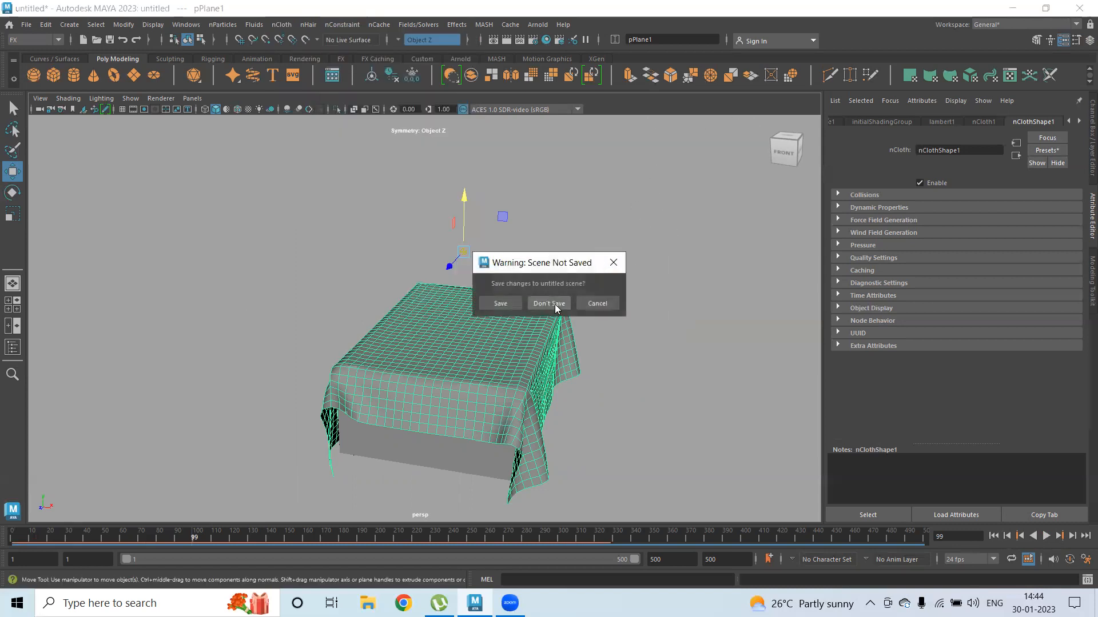
{"action": "left_click", "coordinate": [559, 304]}
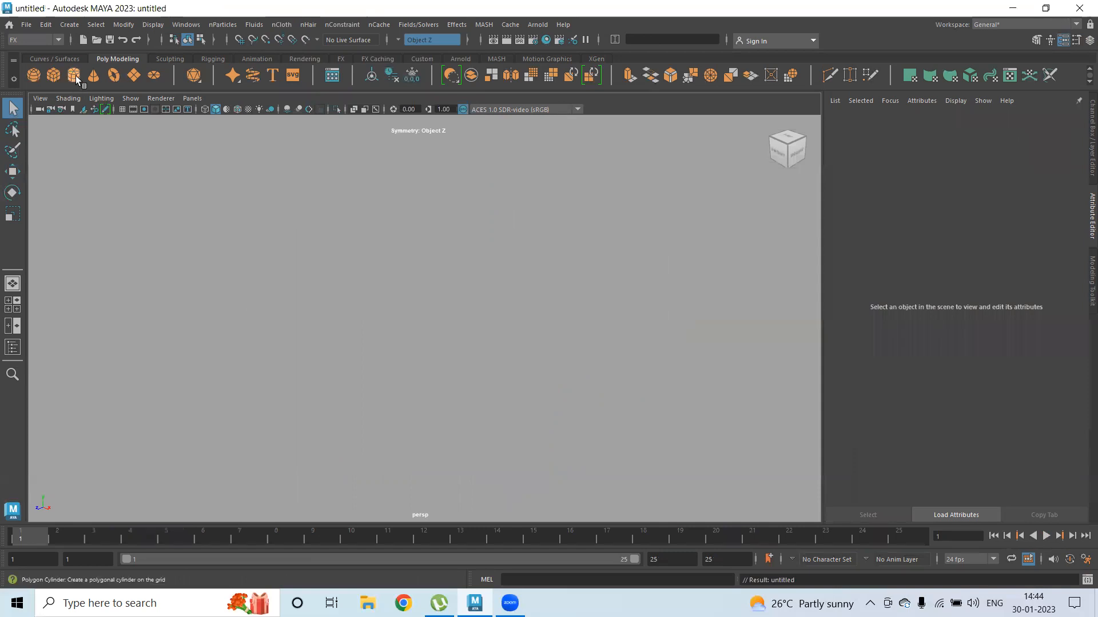
{"action": "scroll", "coordinate": [552, 372], "scroll_direction": "up", "scroll_amount": 4}
{"action": "middle_click_drag", "start_coordinate": [565, 362], "coordinate": [706, 418], "text": "alt"}
{"action": "left_click_drag", "start_coordinate": [537, 353], "coordinate": [547, 345], "text": "alt"}
{"action": "middle_click_drag", "start_coordinate": [610, 364], "coordinate": [543, 342], "text": "alt"}
{"action": "scroll", "coordinate": [543, 342], "scroll_direction": "down", "scroll_amount": 5}
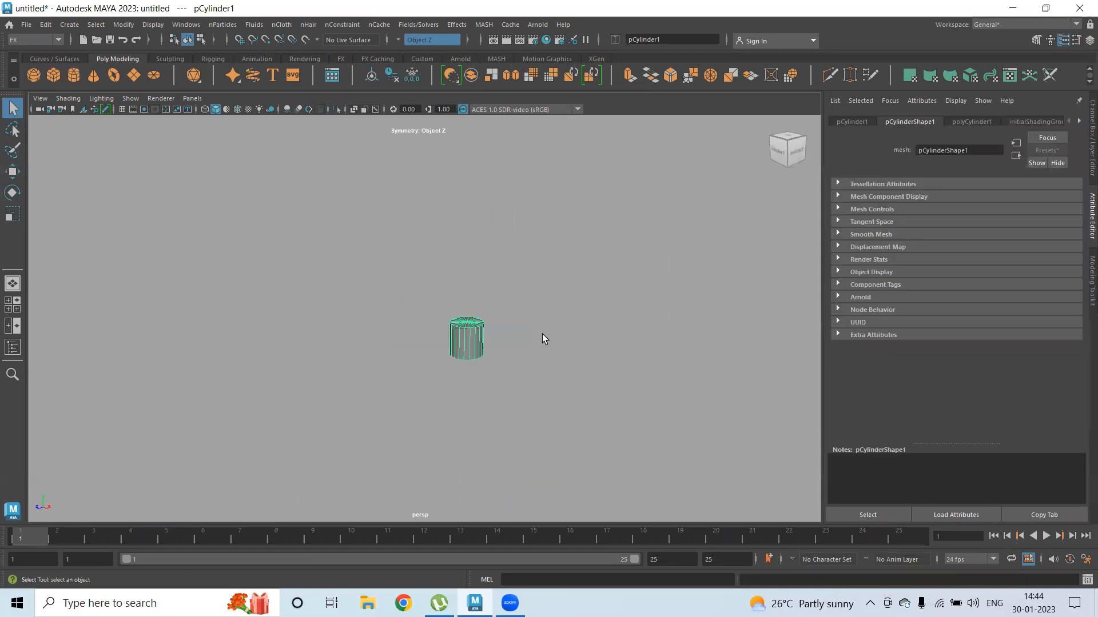
Scale the cylinder up uniformly and flatten it vertically into a thin disc
{"action": "key", "text": "r"}
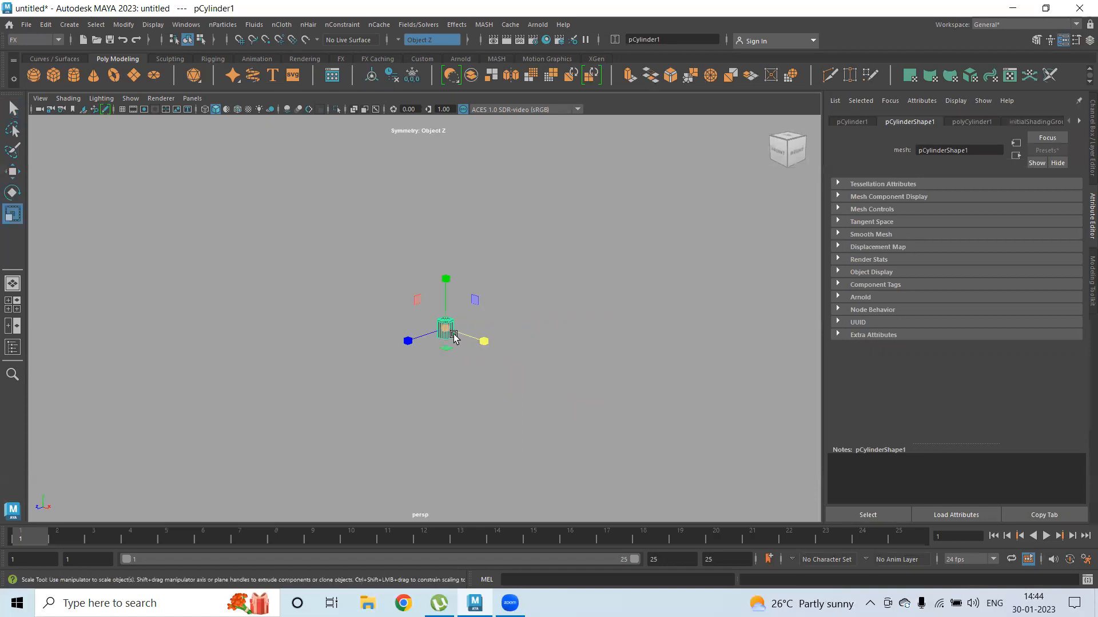
{"action": "left_click_drag", "start_coordinate": [446, 329], "coordinate": [563, 325]}
{"action": "mouse_move", "coordinate": [445, 272]}
{"action": "left_mouse_down"}
{"action": "mouse_move", "coordinate": [446, 325]}
{"action": "mouse_move", "coordinate": [452, 291]}
{"action": "left_mouse_up"}
Duplicate the disc as a wider copy scaled to about 4.97 × 0.45 × 4.97 and lower it about 0.6 cm to form a stepped base
{"action": "key", "text": "ctrl+d"}
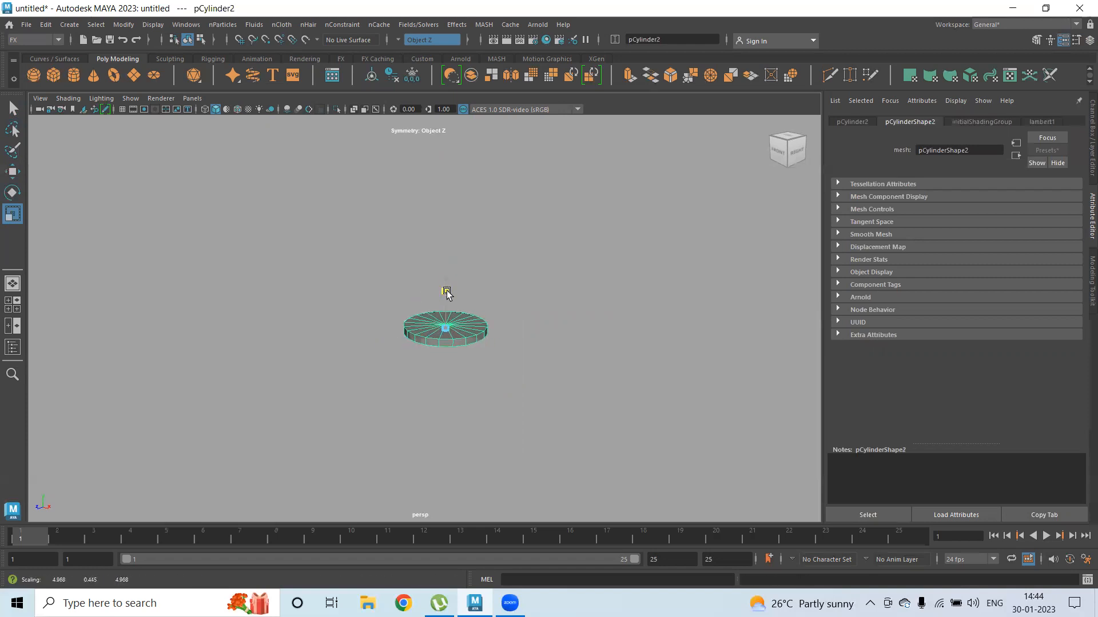
{"action": "key", "text": "w"}
{"action": "left_click_drag", "start_coordinate": [447, 286], "coordinate": [448, 287]}
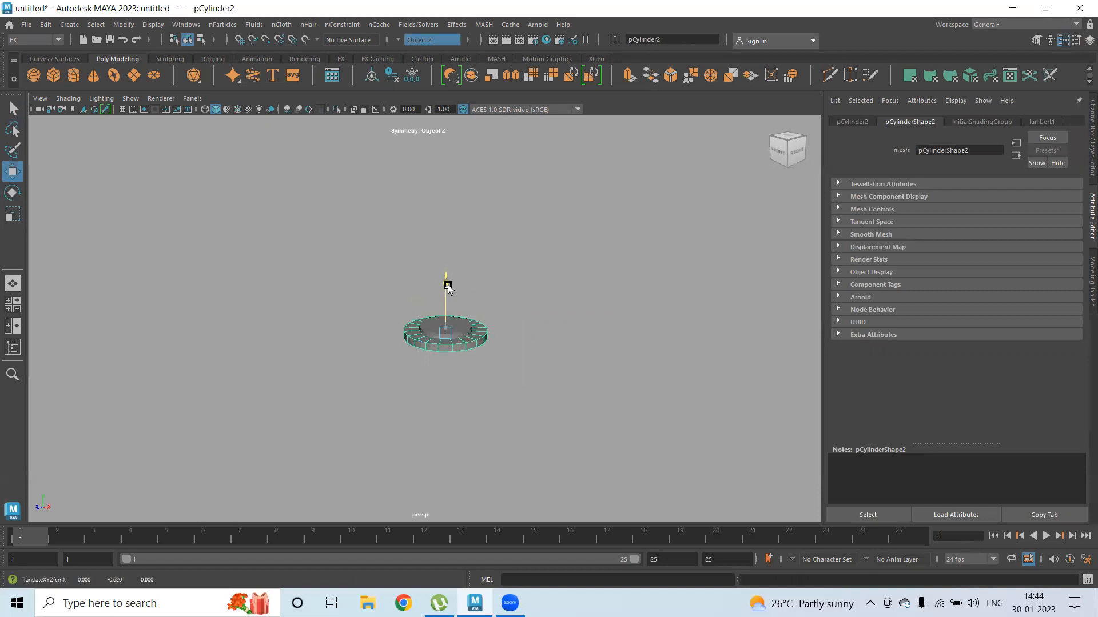
{"action": "left_click", "coordinate": [544, 299]}
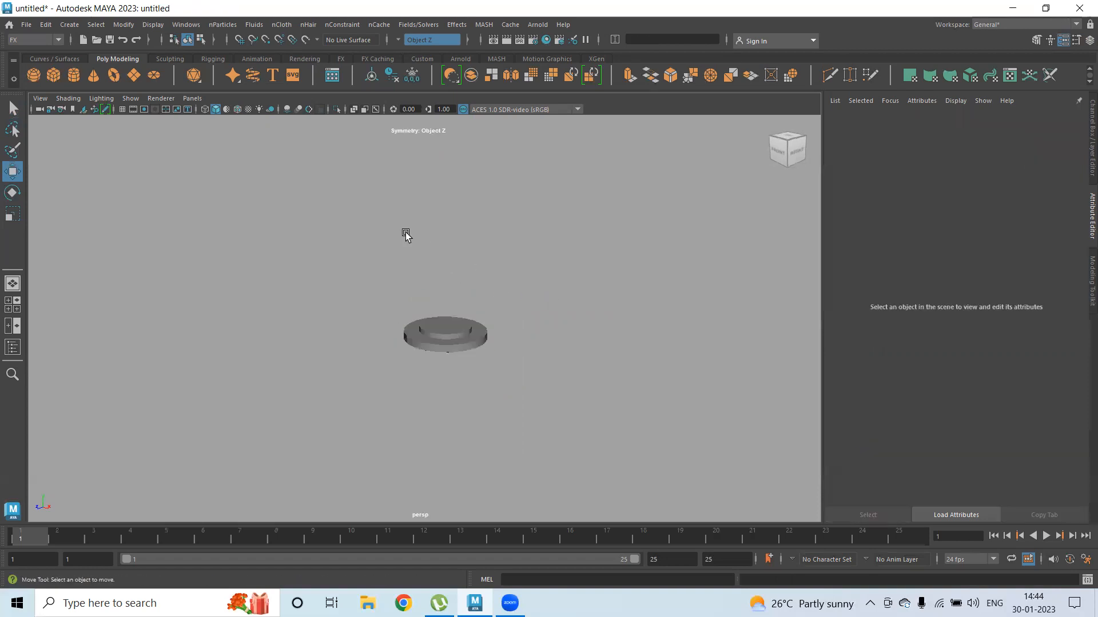
Create another polygon cylinder and raise it well above the stepped base
{"action": "scroll", "coordinate": [504, 329], "scroll_direction": "down", "scroll_amount": 5}
{"action": "left_click_drag", "start_coordinate": [434, 284], "coordinate": [402, 303], "text": "alt"}
{"action": "scroll", "coordinate": [411, 296], "scroll_direction": "up", "scroll_amount": 5}
{"action": "middle_click_drag", "start_coordinate": [411, 296], "coordinate": [390, 358], "text": "alt"}
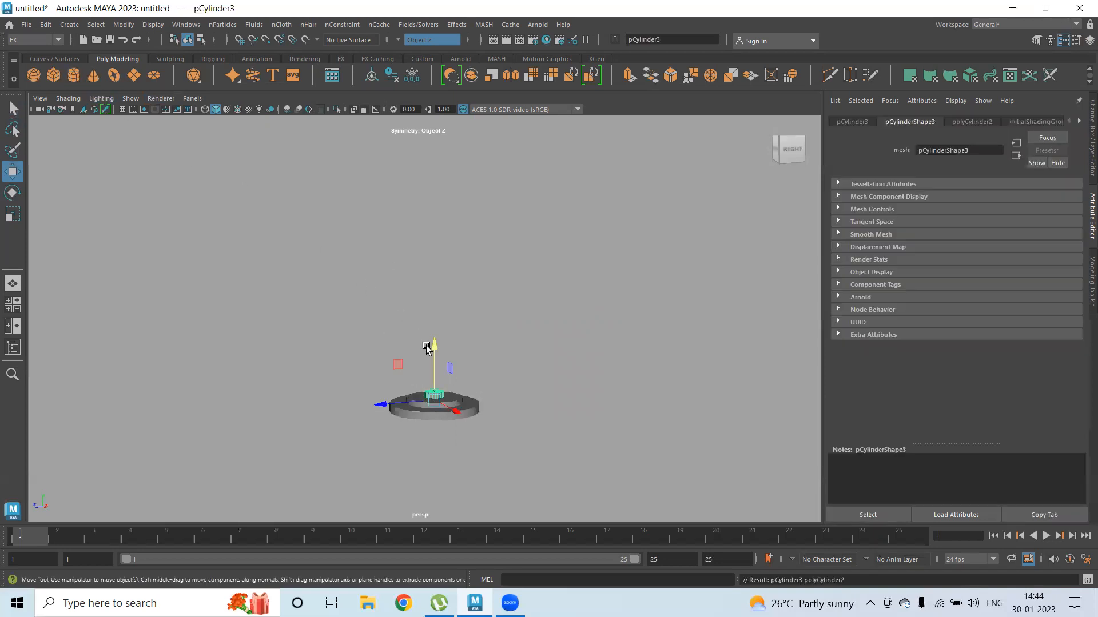
{"action": "left_click_drag", "start_coordinate": [432, 351], "coordinate": [423, 163]}
Scale the raised cylinder into a tall, thin pole of about 0.38 × 17.6 × 0.38 above the base
{"action": "key", "text": "r"}
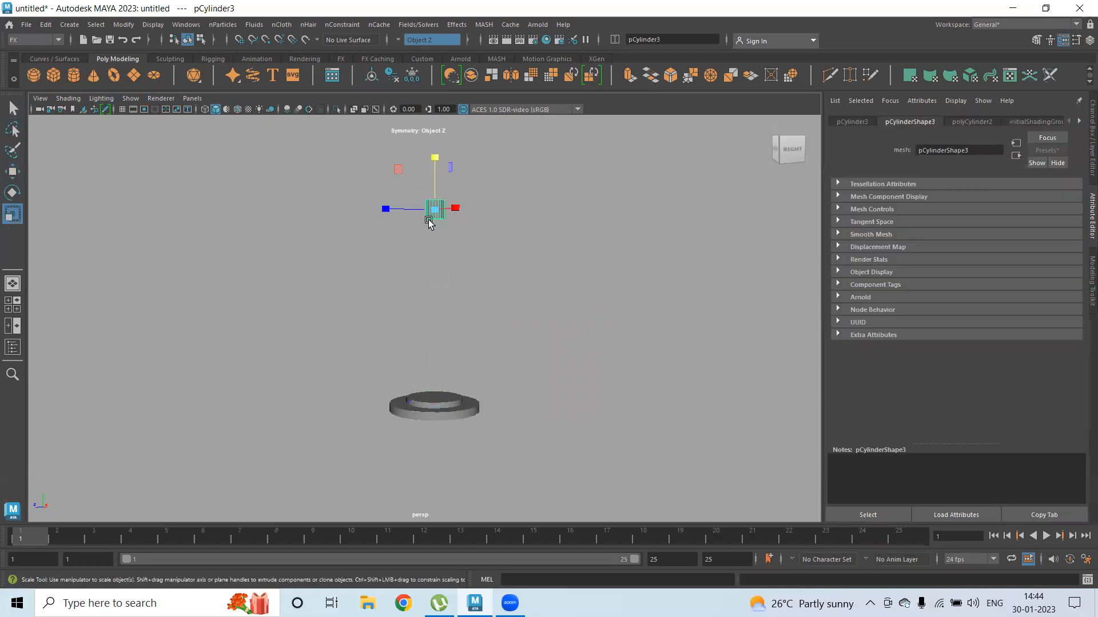
{"action": "left_click_drag", "start_coordinate": [423, 209], "coordinate": [493, 267]}
{"action": "scroll", "coordinate": [493, 267], "scroll_direction": "down", "scroll_amount": 5}
{"action": "left_click_drag", "start_coordinate": [427, 236], "coordinate": [420, 150]}
{"action": "left_click_drag", "start_coordinate": [429, 287], "coordinate": [447, 288]}
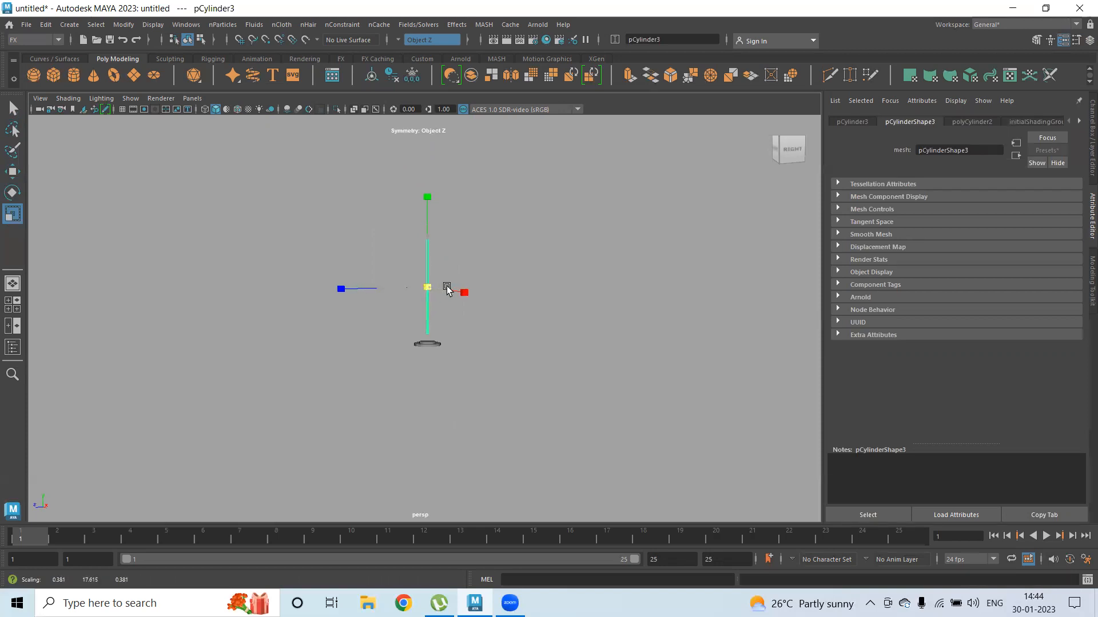
Lower the pole until its bottom end meets the top of the stepped base
{"action": "left_click_drag", "start_coordinate": [425, 232], "coordinate": [427, 227]}
{"action": "key", "text": "w"}
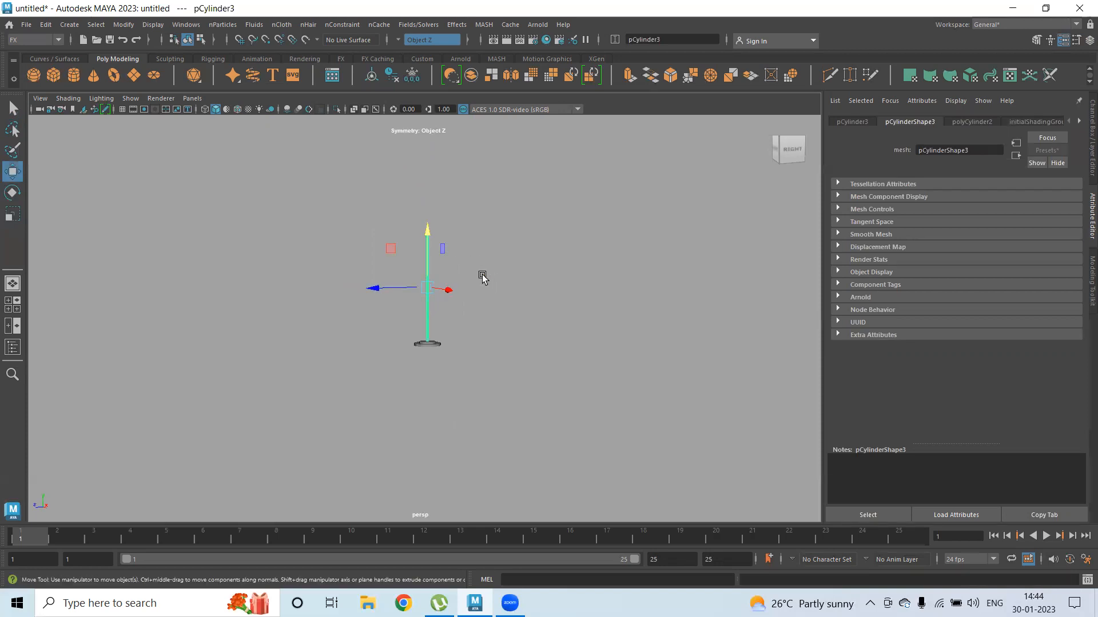
{"action": "left_click", "coordinate": [488, 246]}
{"action": "left_click_drag", "start_coordinate": [398, 299], "coordinate": [444, 302], "text": "alt"}
{"action": "scroll", "coordinate": [445, 302], "scroll_direction": "up", "scroll_amount": 2}
{"action": "right_click_drag", "start_coordinate": [823, 382], "coordinate": [857, 389], "text": "alt"}
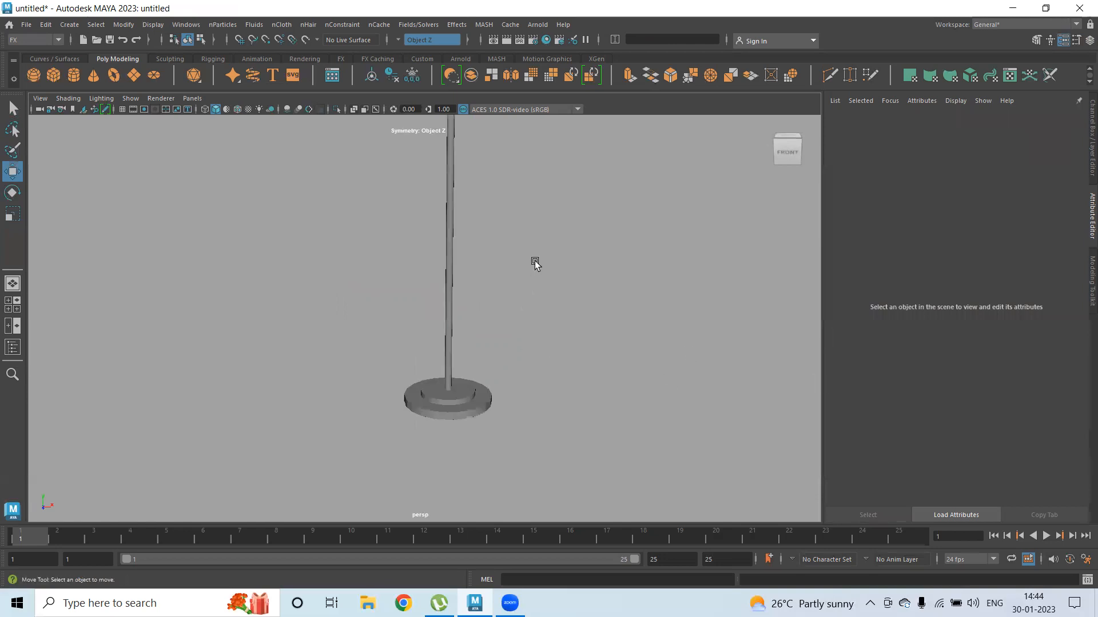
{"action": "middle_click_drag", "start_coordinate": [483, 220], "coordinate": [473, 321], "text": "alt"}
{"action": "left_click_drag", "start_coordinate": [473, 321], "coordinate": [474, 312], "text": "alt"}
{"action": "right_click_drag", "start_coordinate": [493, 306], "coordinate": [430, 264], "text": "alt"}
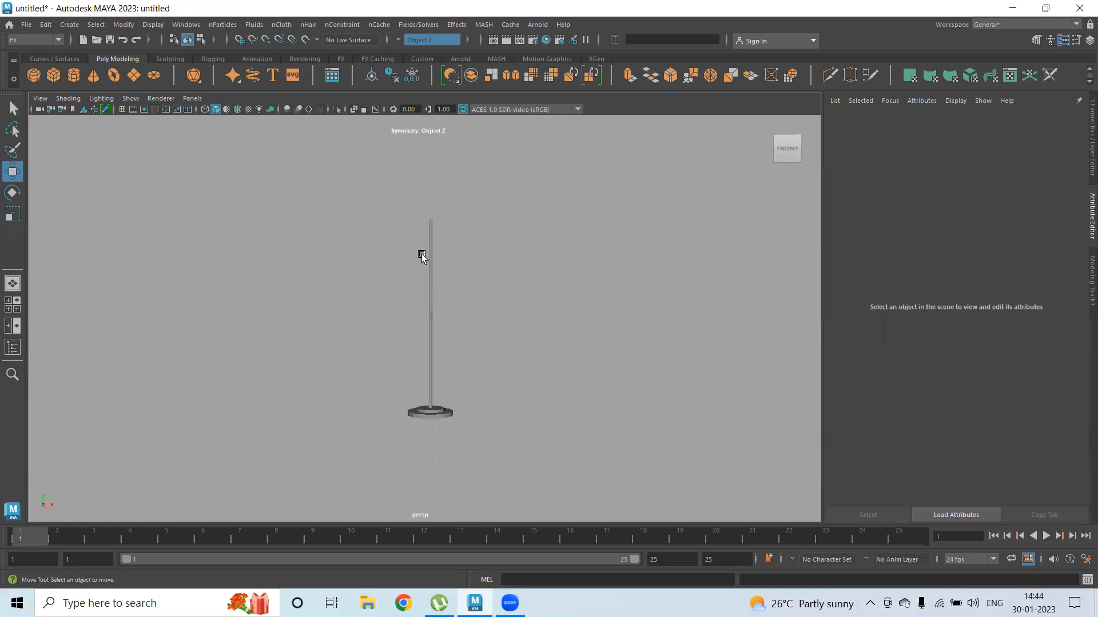
Create a polygon plane at the base in the front view and raise it to about 20.2 cm along the pole
{"action": "left_click", "coordinate": [430, 286]}
{"action": "scroll", "coordinate": [639, 289], "scroll_direction": "up", "scroll_amount": 2}
{"action": "right_click_drag", "start_coordinate": [641, 215], "coordinate": [760, 246], "text": "alt"}
{"action": "middle_click_drag", "start_coordinate": [566, 286], "coordinate": [563, 515], "text": "alt"}
{"action": "right_click_drag", "start_coordinate": [491, 274], "coordinate": [371, 200], "text": "alt"}
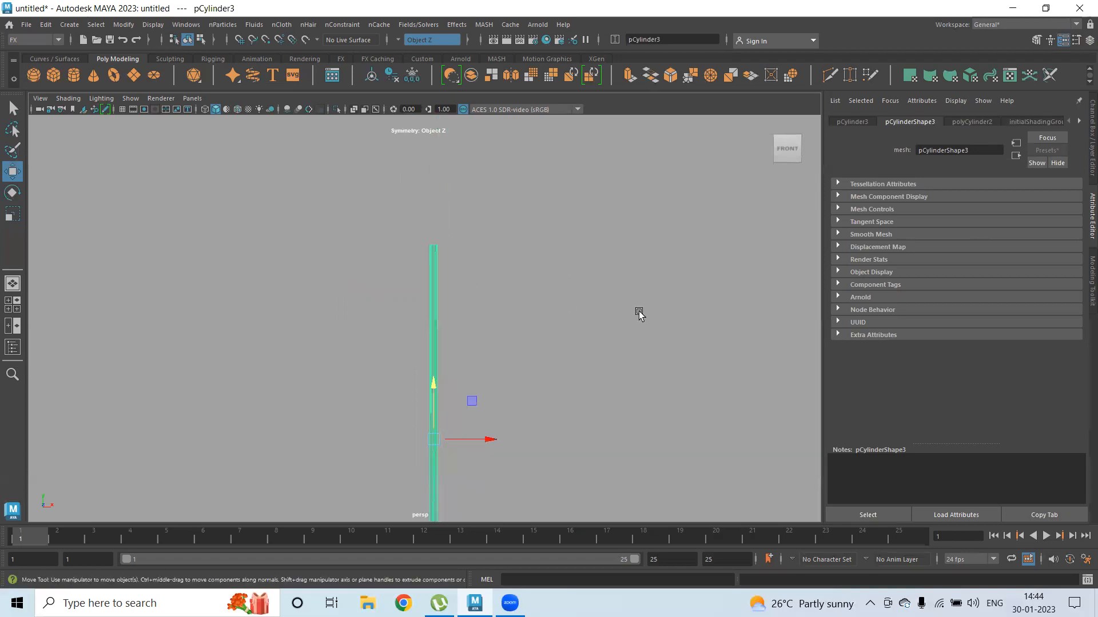
{"action": "key", "text": "space"}
{"action": "key", "text": "space"}
{"action": "scroll", "coordinate": [465, 293], "scroll_direction": "down", "scroll_amount": 2}
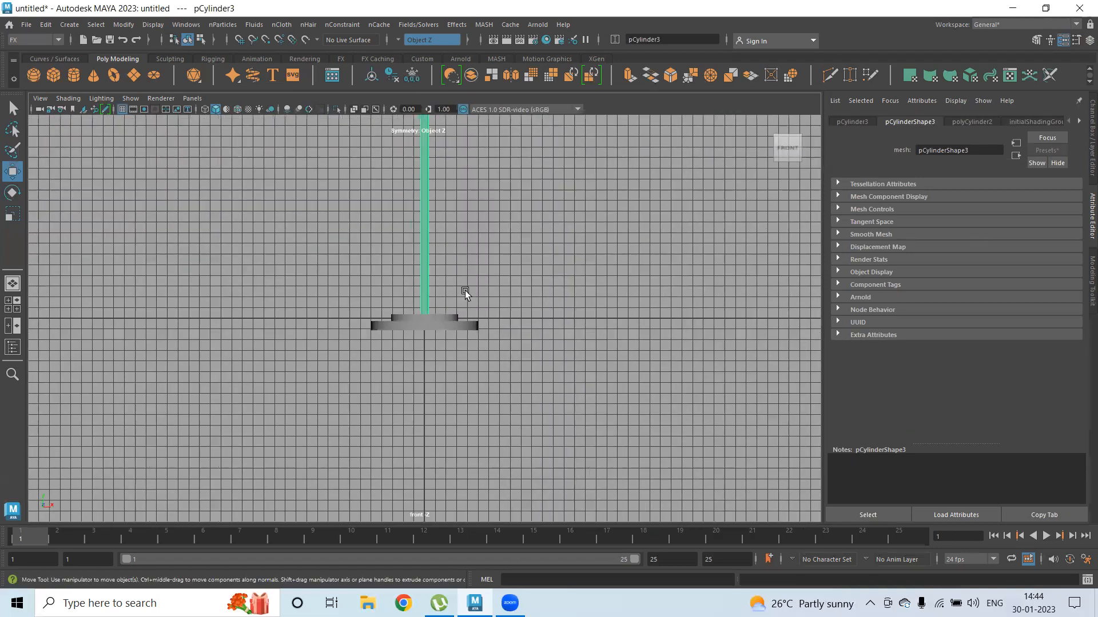
{"action": "left_click", "coordinate": [134, 75]}
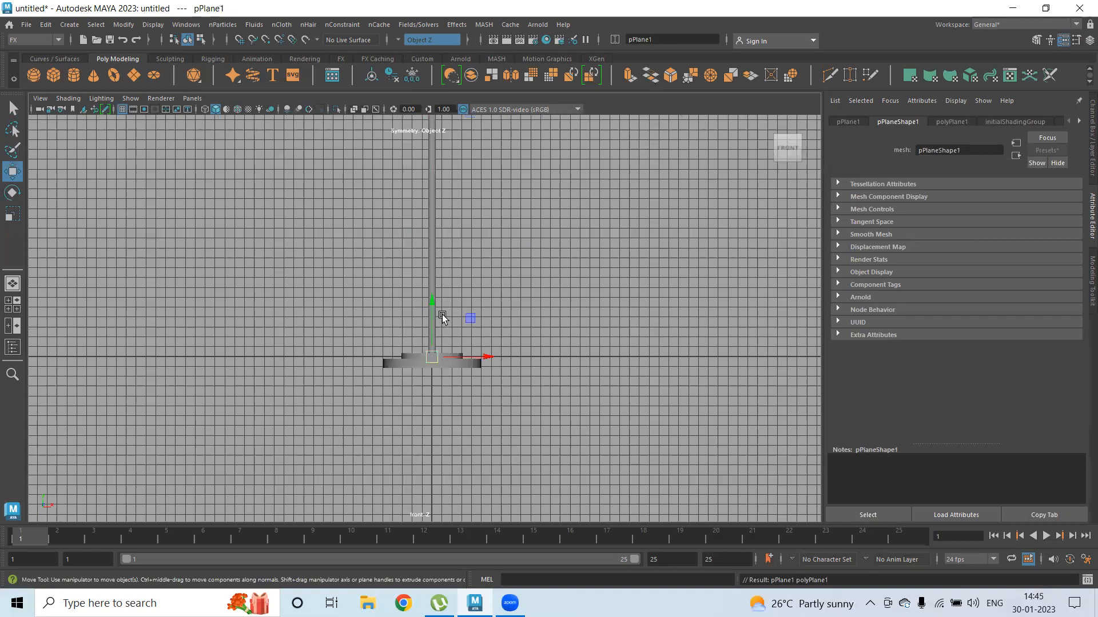
{"action": "left_click_drag", "start_coordinate": [431, 301], "coordinate": [438, 102]}
{"action": "middle_click_drag", "start_coordinate": [559, 251], "coordinate": [553, 415], "text": "alt"}
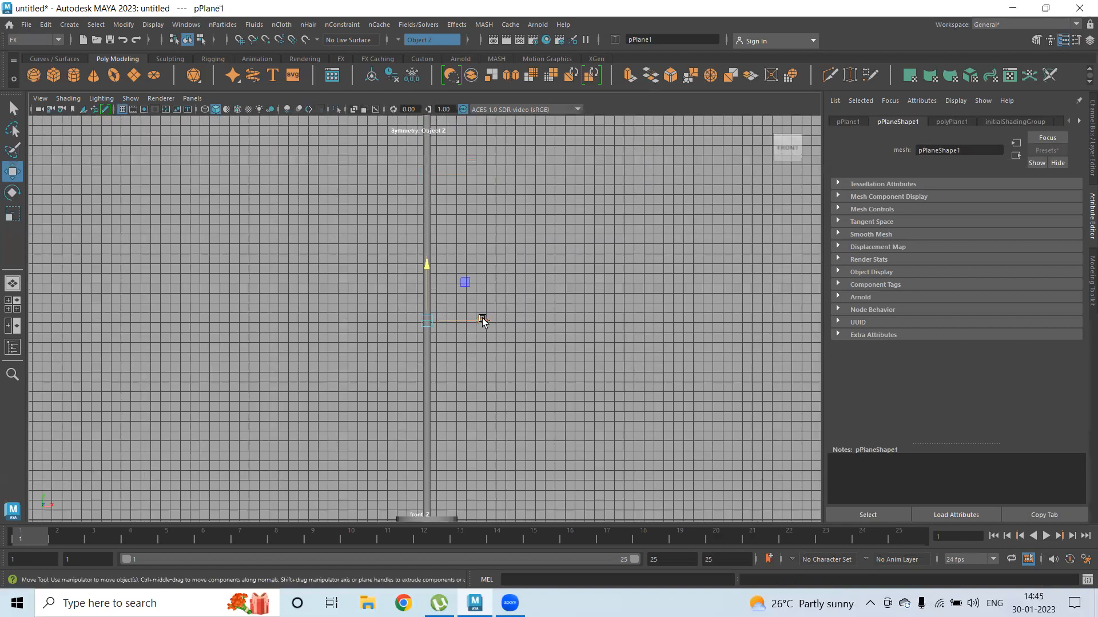
Scale the plane uniformly to about 7.8 and move it along X to about 8.7, beside the pole
{"action": "key", "text": "r"}
{"action": "left_click_drag", "start_coordinate": [430, 319], "coordinate": [521, 337]}
{"action": "key", "text": "w"}
Rotate the plane upright by setting its Rotate X to 90
{"action": "key", "text": "e"}
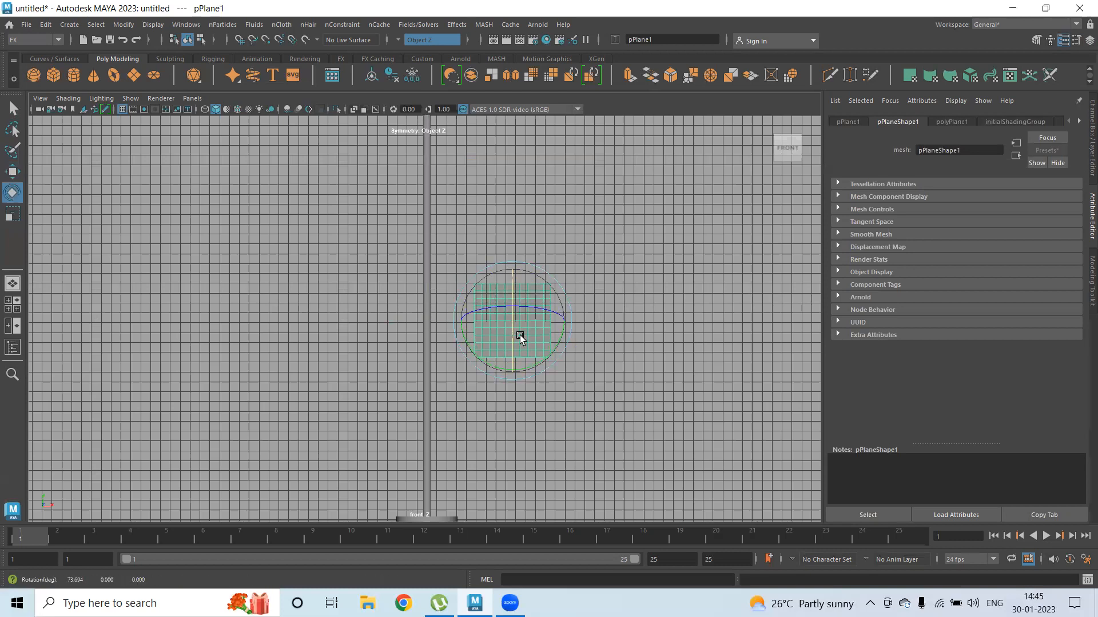
{"action": "left_click", "coordinate": [1089, 40]}
{"action": "left_click", "coordinate": [1063, 159]}
{"action": "type", "text": "90"}
{"action": "key", "text": "Return"}
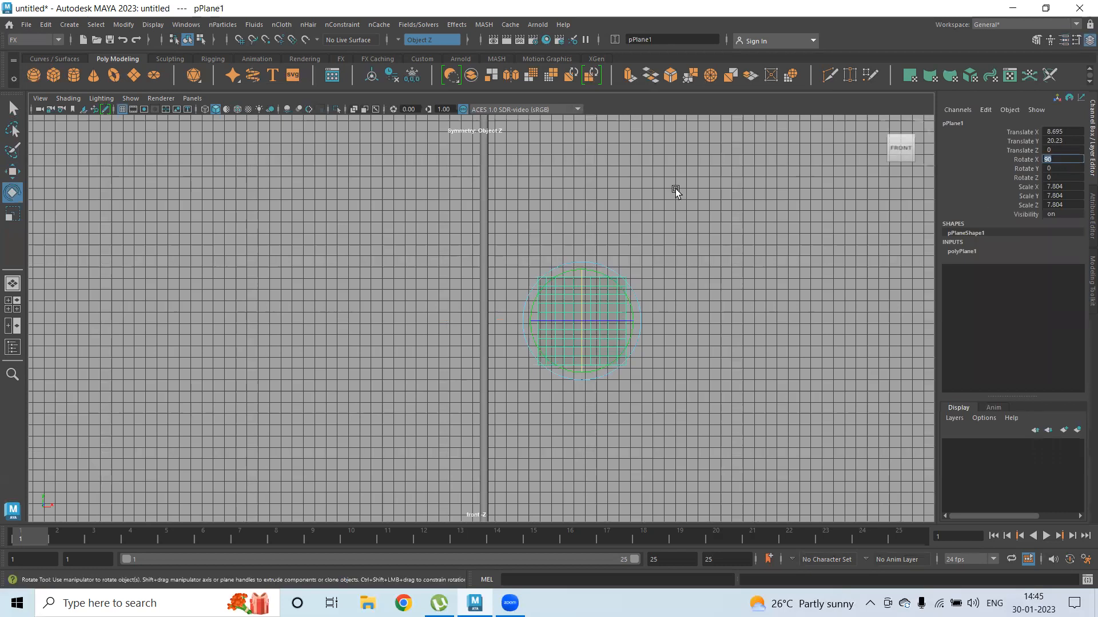
Hide the front view's grid and raise the upright plane to about 35.9 cm, near the pole's upper end
{"action": "key", "text": "w"}
{"action": "right_click_drag", "start_coordinate": [661, 313], "coordinate": [595, 301], "text": "alt"}
{"action": "right_click_drag", "start_coordinate": [709, 309], "coordinate": [343, 211], "text": "alt"}
{"action": "left_click", "coordinate": [123, 110]}
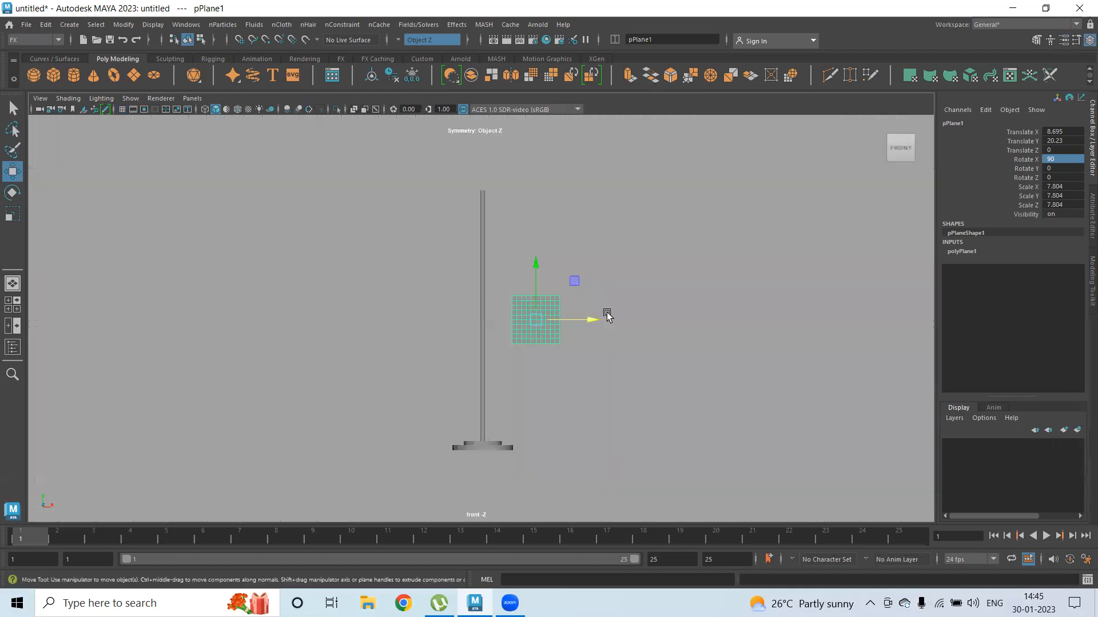
{"action": "left_click_drag", "start_coordinate": [538, 270], "coordinate": [508, 168]}
Stretch the plane to about 10.56 × 7.48 and position it against the pole at about X 5.34, Y 37.03
{"action": "key", "text": "r"}
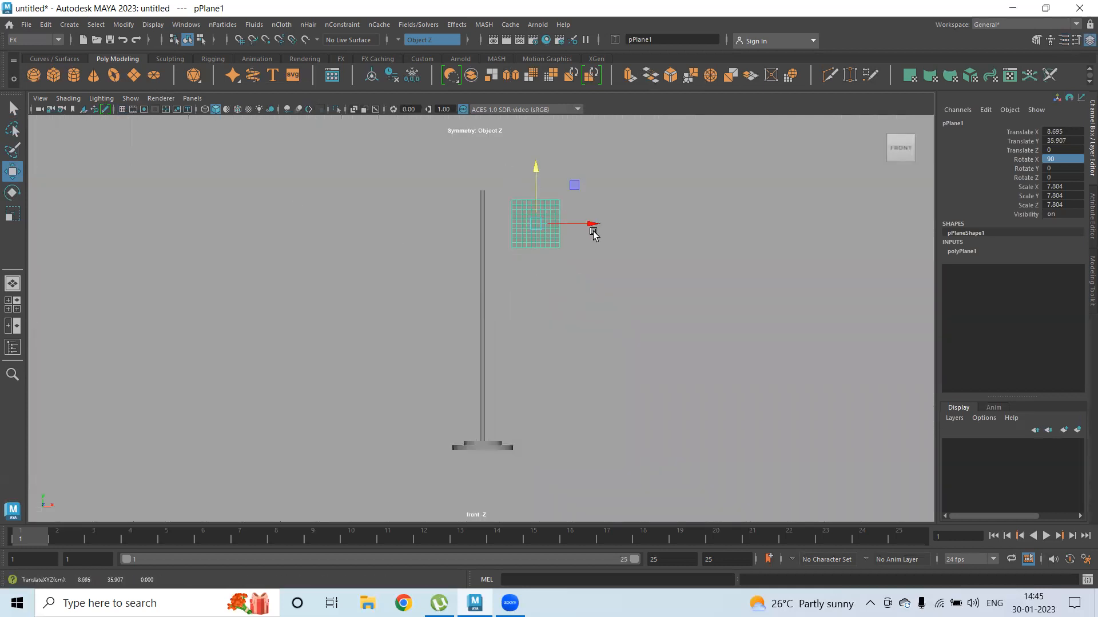
{"action": "left_click_drag", "start_coordinate": [587, 226], "coordinate": [607, 226]}
{"action": "left_click_drag", "start_coordinate": [537, 221], "coordinate": [566, 221]}
{"action": "key", "text": "w"}
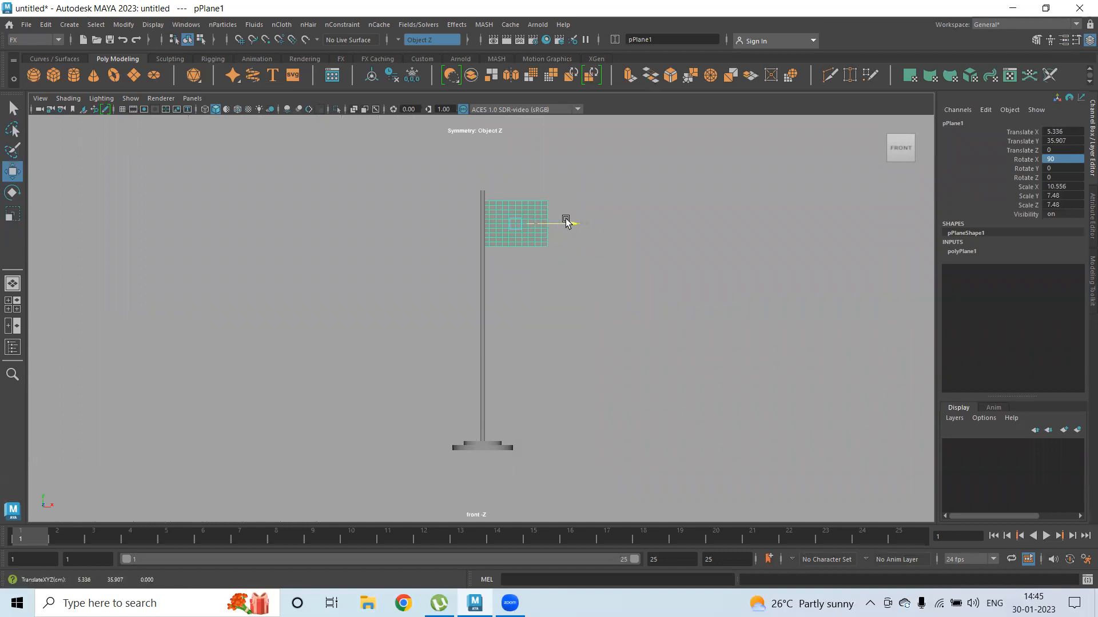
{"action": "left_click_drag", "start_coordinate": [514, 171], "coordinate": [512, 164]}
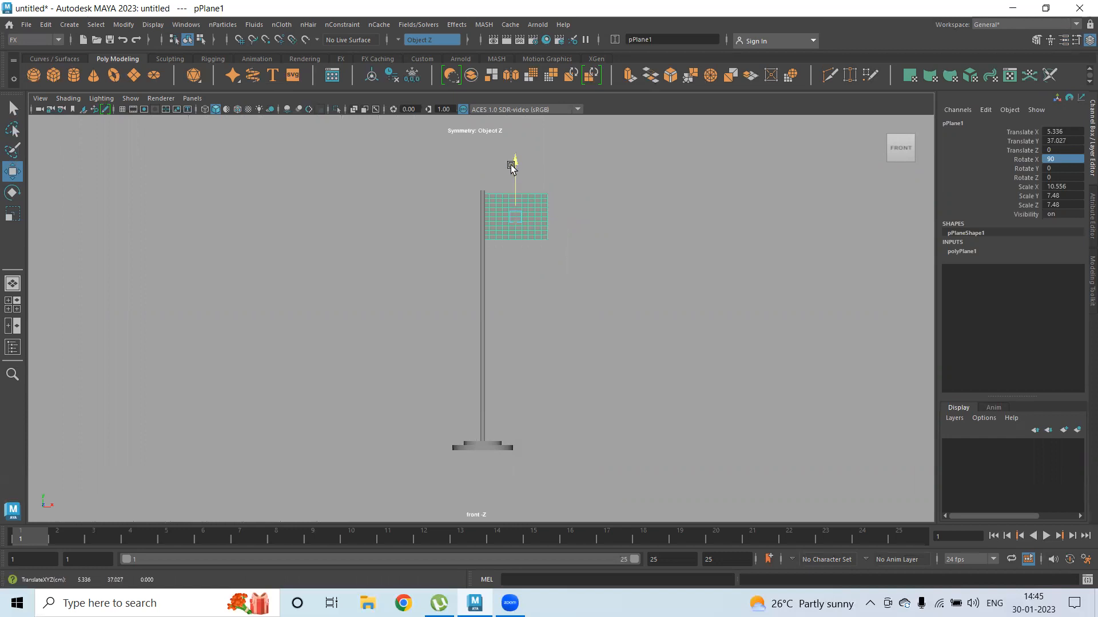
Widen the flag plane to about 12.43 in X and shift it to about X 6.46, touching the pole
{"action": "key", "text": "r"}
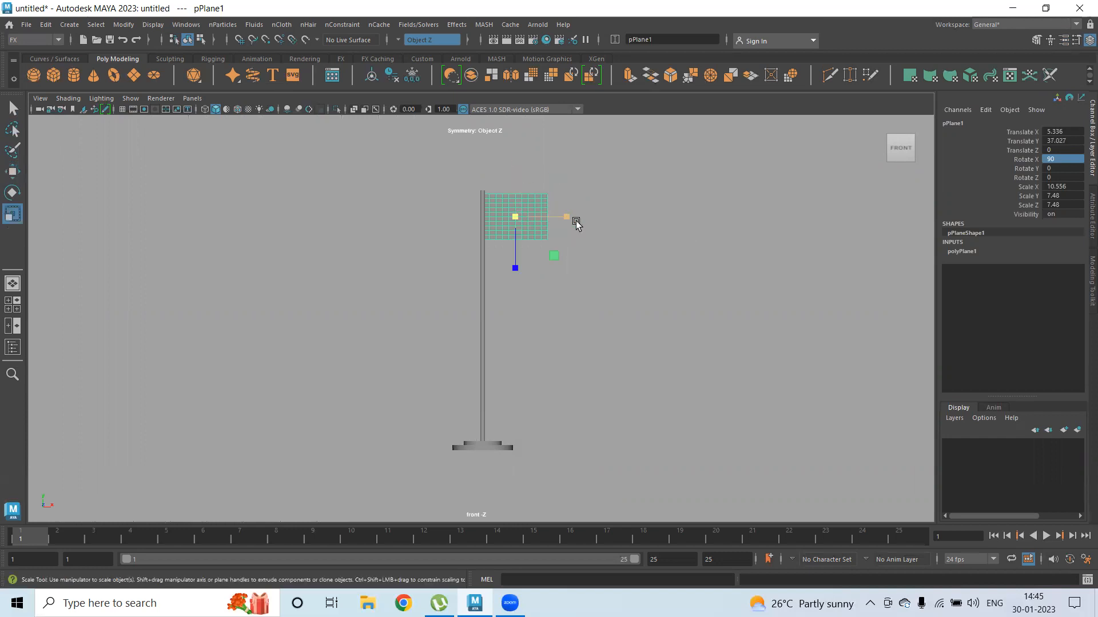
{"action": "left_click_drag", "start_coordinate": [568, 216], "coordinate": [579, 219]}
{"action": "key", "text": "w"}
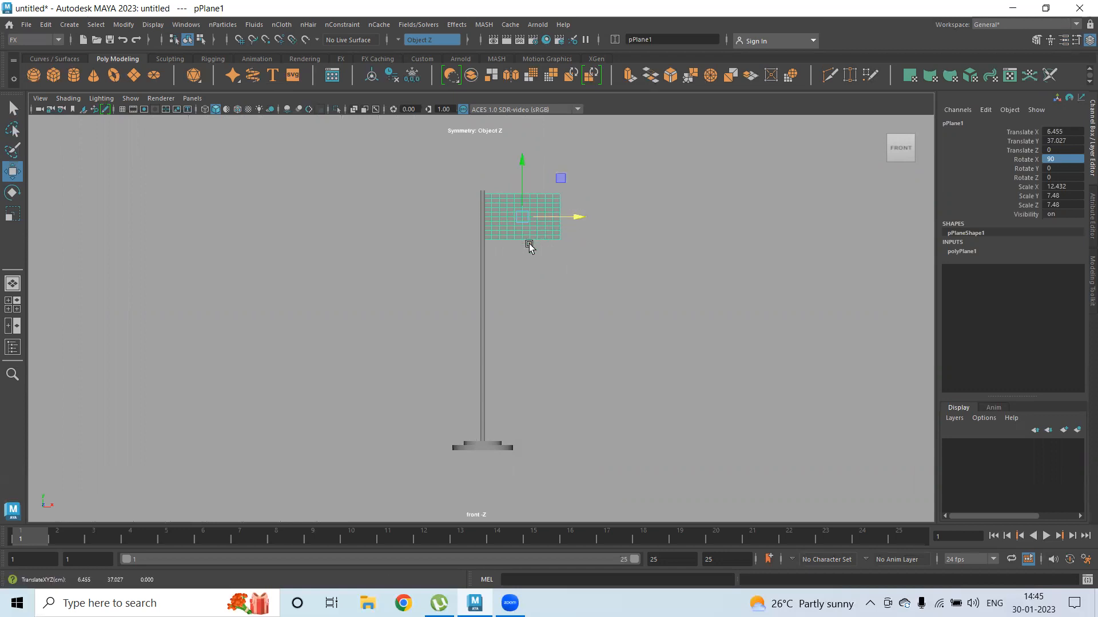
Return to the perspective view and raise the flag plane's width and height subdivisions to 39 each
{"action": "scroll", "coordinate": [630, 255], "scroll_direction": "up", "scroll_amount": 2}
{"action": "key", "text": "space"}
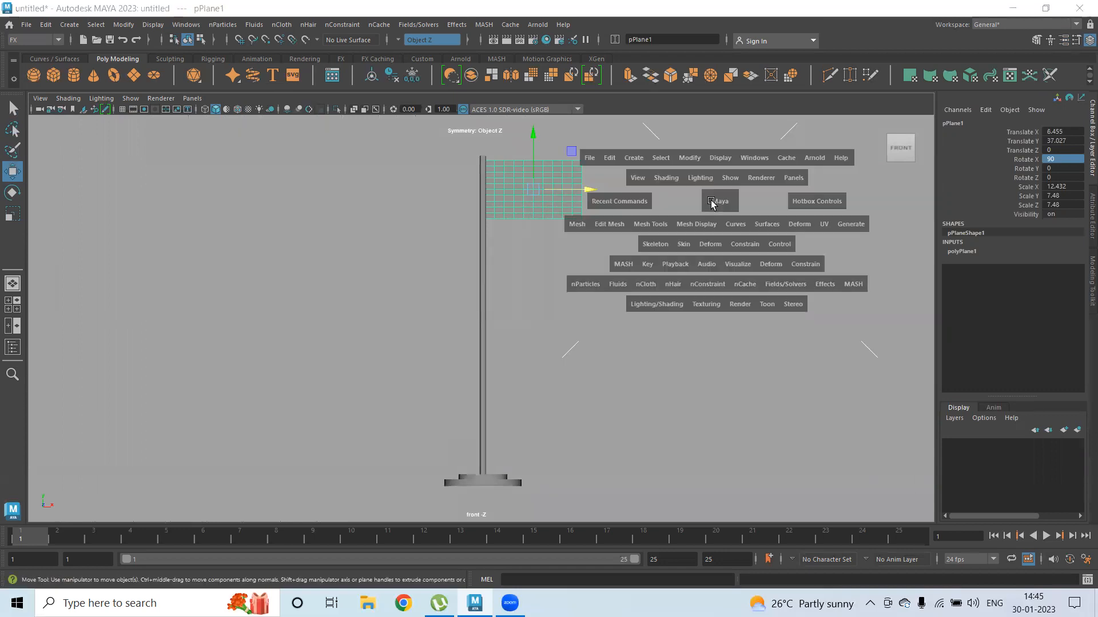
{"action": "key", "text": "space"}
{"action": "middle_click_drag", "start_coordinate": [626, 205], "coordinate": [602, 130], "text": "alt"}
{"action": "right_click_drag", "start_coordinate": [602, 134], "coordinate": [769, 309], "text": "alt"}
{"action": "middle_click_drag", "start_coordinate": [716, 246], "coordinate": [726, 282], "text": "alt"}
{"action": "left_click", "coordinate": [957, 252]}
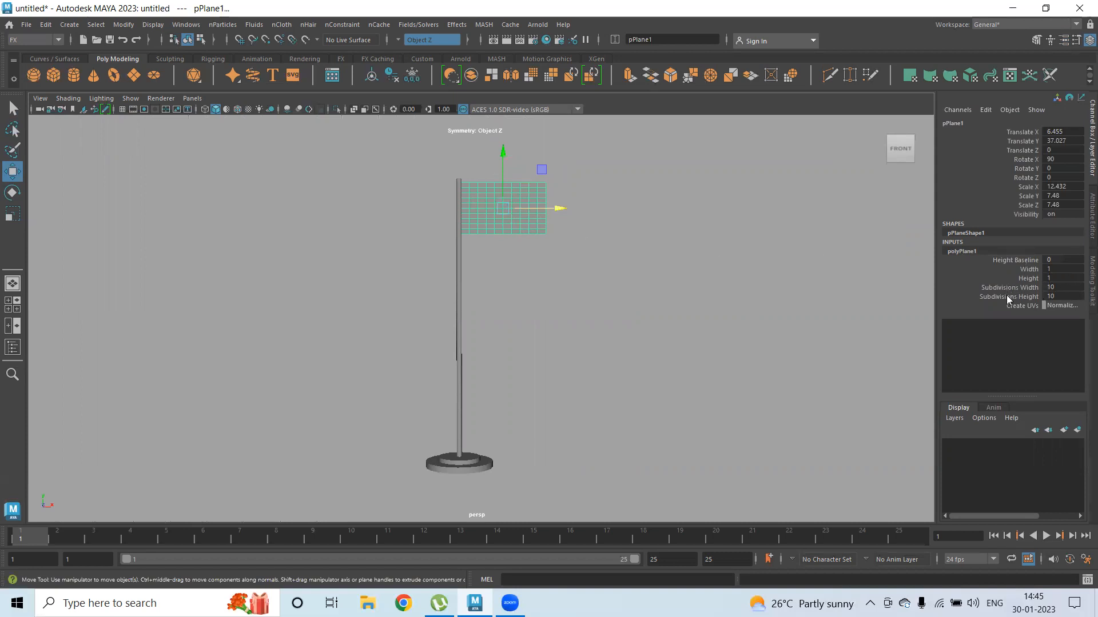
{"action": "left_click_drag", "start_coordinate": [1008, 298], "coordinate": [1008, 287]}
{"action": "middle_click_drag", "start_coordinate": [546, 283], "coordinate": [711, 289]}
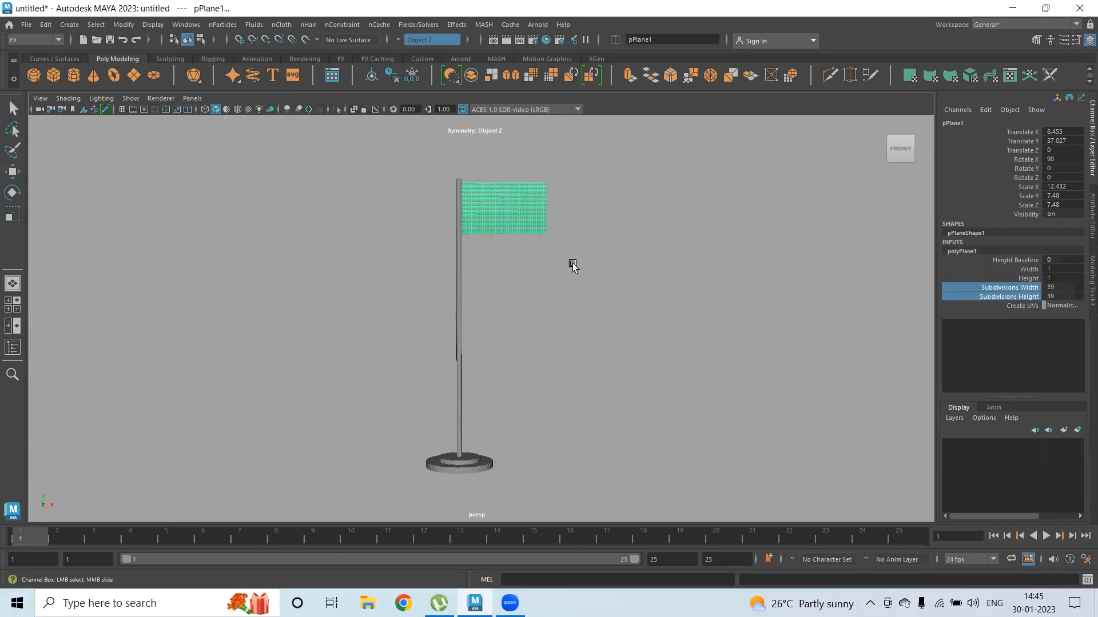
{"action": "left_click", "coordinate": [572, 263]}
{"action": "key", "text": "w"}
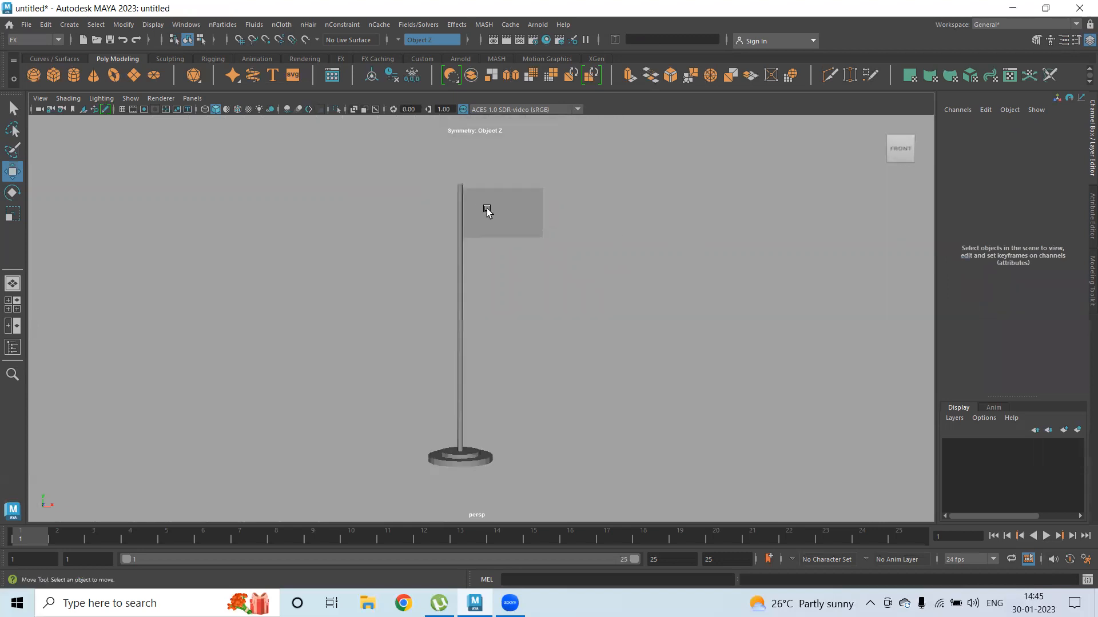
Duplicate the lower base disc as a larger step scaled to about 6.97 × 0.625 × 6.97 and lower it to Y −1.34
{"action": "left_click", "coordinate": [487, 210]}
{"action": "scroll", "coordinate": [474, 282], "scroll_direction": "up", "scroll_amount": 1}
{"action": "middle_click_drag", "start_coordinate": [508, 276], "coordinate": [498, 251], "text": "alt"}
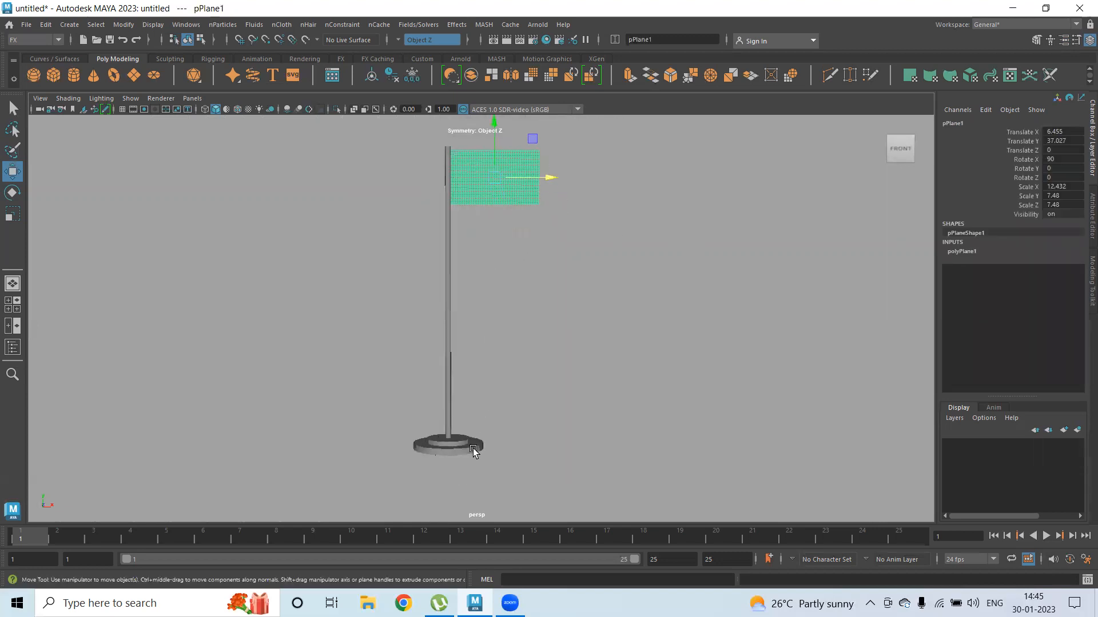
{"action": "left_click", "coordinate": [475, 453]}
{"action": "key", "text": "ctrl+r"}
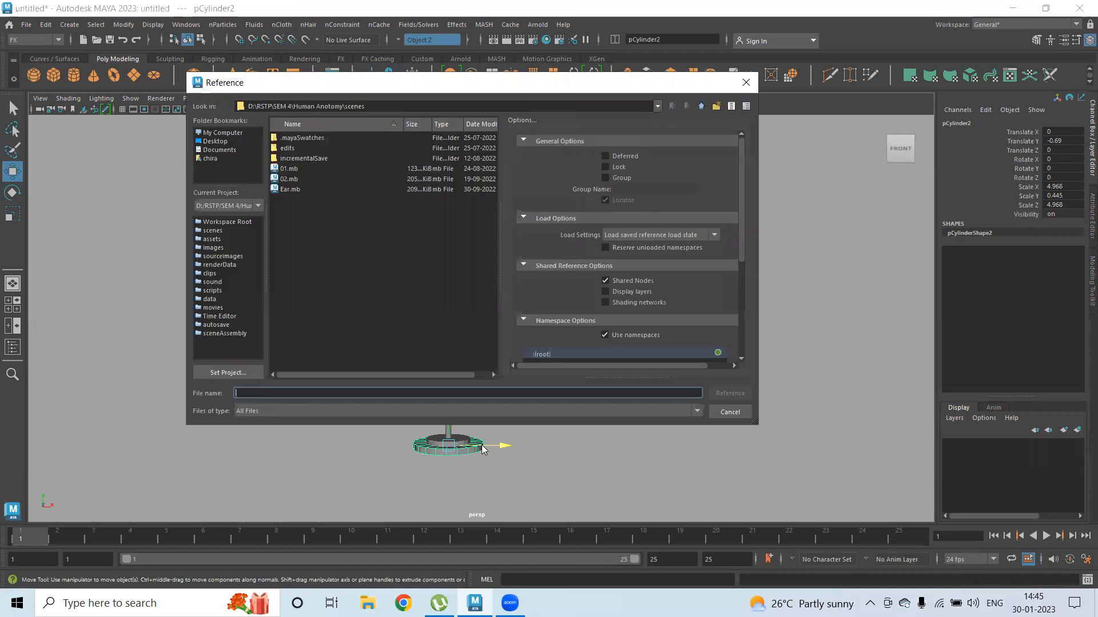
{"action": "left_click", "coordinate": [729, 416]}
{"action": "key", "text": "ctrl+d"}
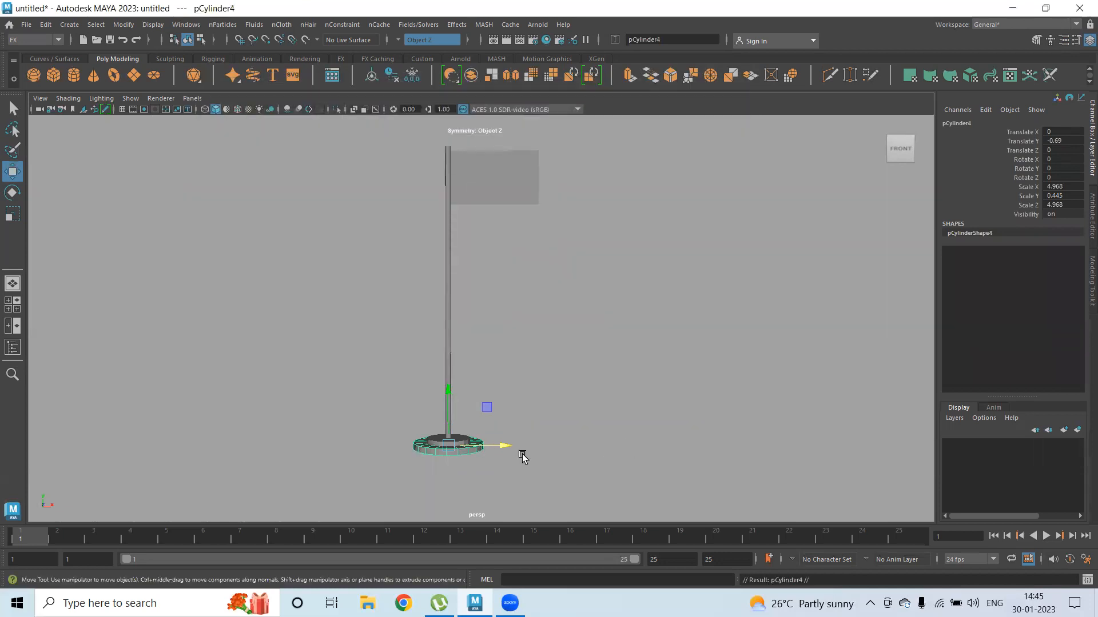
{"action": "key", "text": "r"}
{"action": "left_click_drag", "start_coordinate": [461, 447], "coordinate": [479, 446]}
{"action": "key", "text": "w"}
{"action": "left_click_drag", "start_coordinate": [449, 393], "coordinate": [449, 394]}
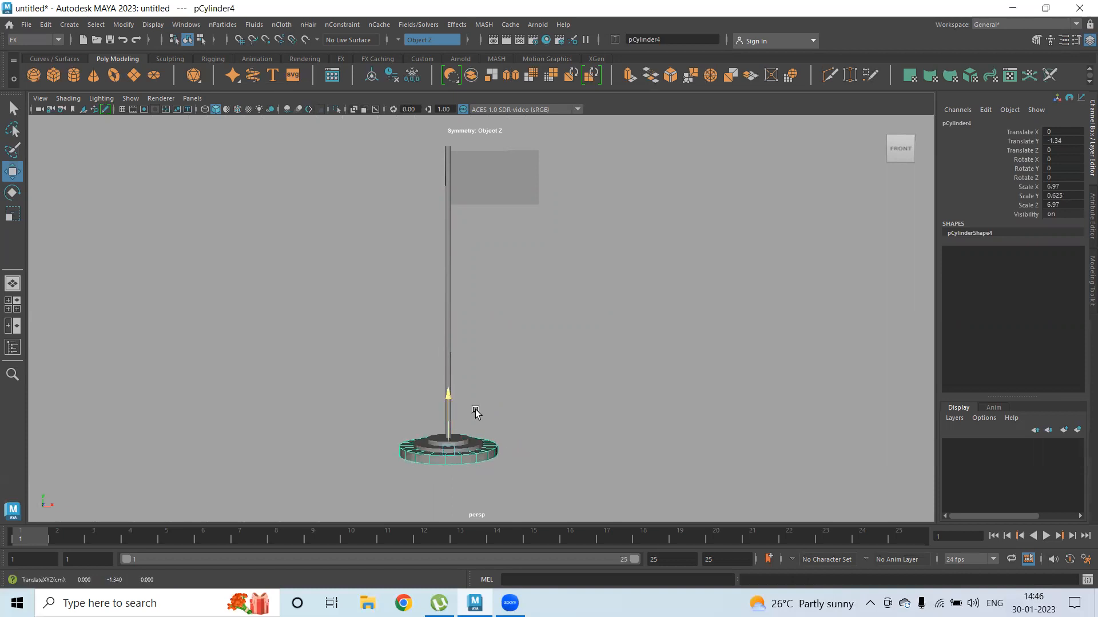
Inspect the flagpole with its three-step base and select the flag plane
{"action": "left_click", "coordinate": [571, 434]}
{"action": "middle_click_drag", "start_coordinate": [481, 341], "coordinate": [492, 387], "text": "alt"}
{"action": "right_click_drag", "start_coordinate": [491, 387], "coordinate": [583, 316], "text": "alt"}
{"action": "middle_click_drag", "start_coordinate": [652, 282], "coordinate": [650, 326], "text": "alt"}
{"action": "right_click_drag", "start_coordinate": [650, 326], "coordinate": [423, 266], "text": "alt"}
{"action": "left_click", "coordinate": [516, 267]}
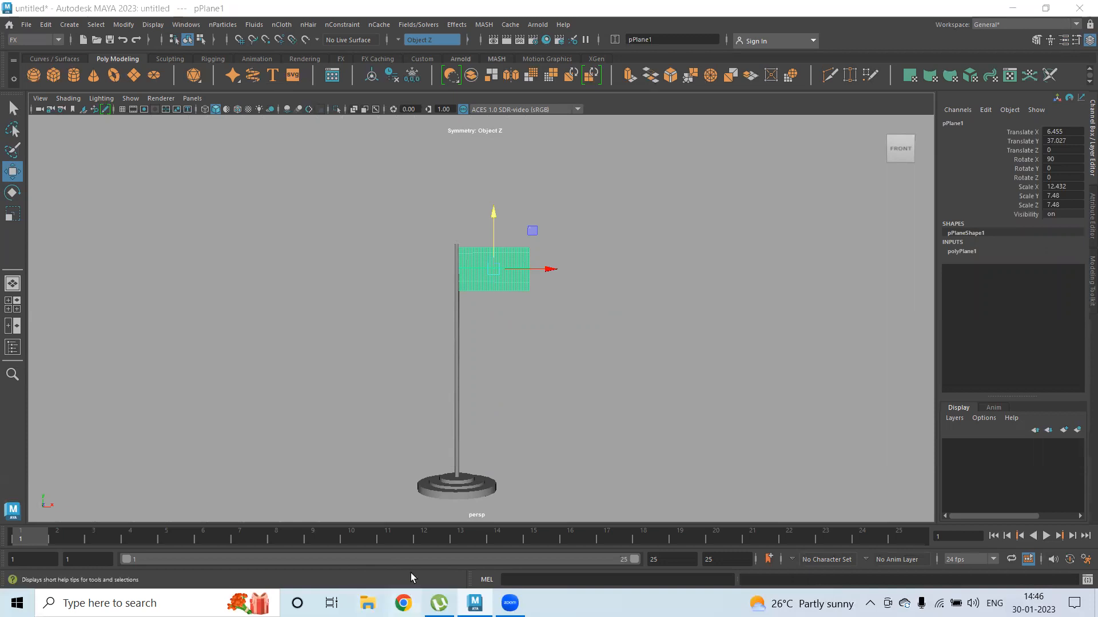
Switch to Chrome with an existing profile and search Google Images for "eswatini flag"
{"action": "left_click", "coordinate": [403, 603]}
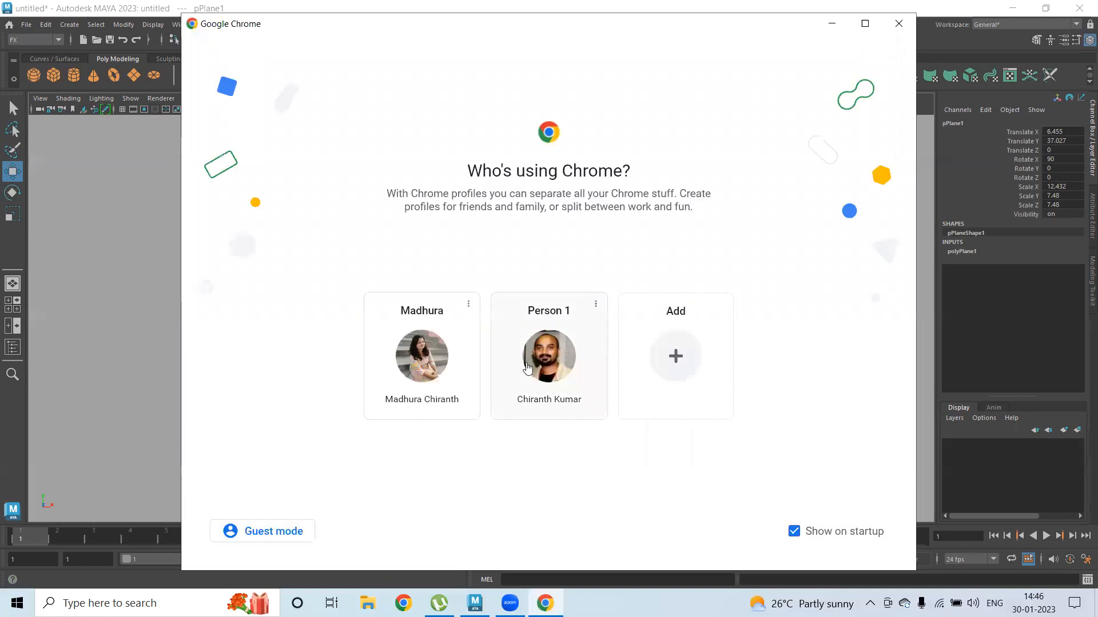
{"action": "left_click", "coordinate": [562, 358]}
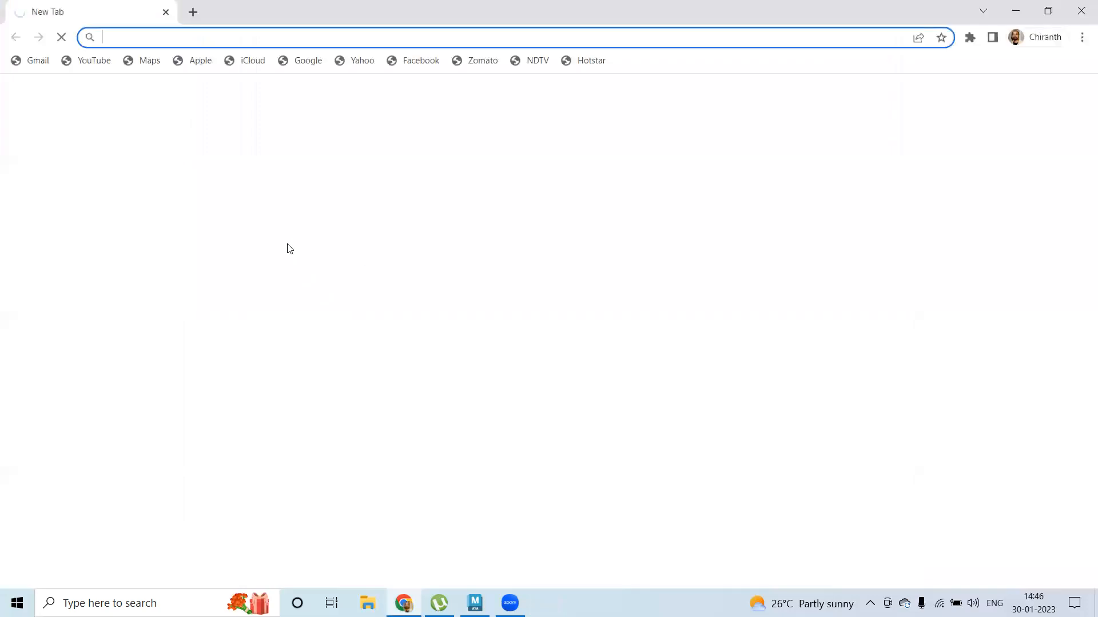
{"action": "left_click", "coordinate": [149, 34]}
{"action": "type", "text": "esw"}
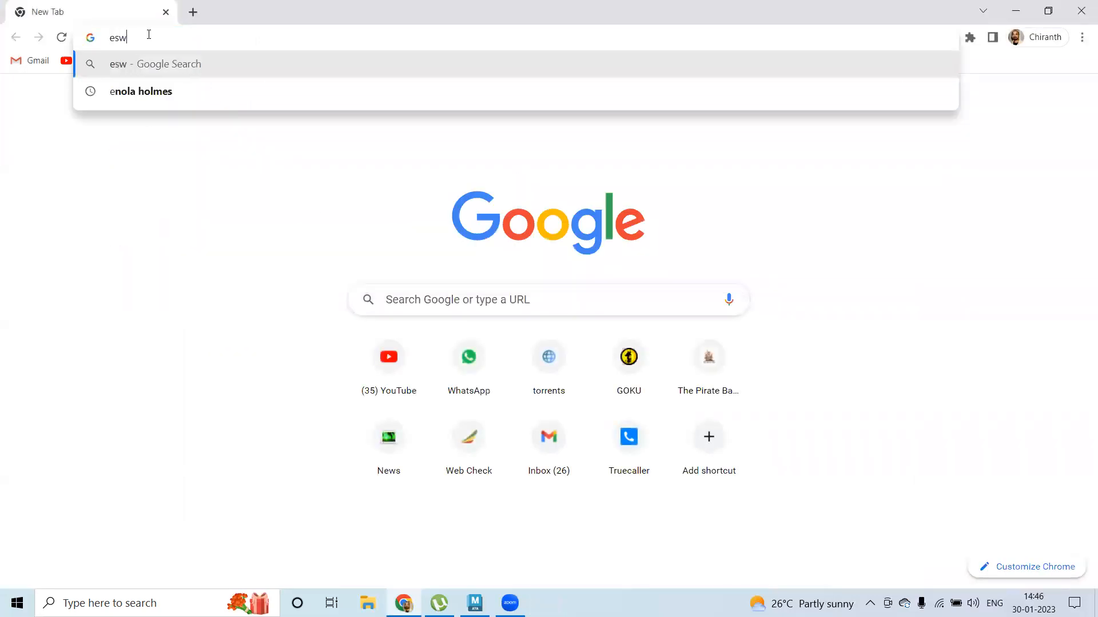
{"action": "type", "text": "atini flag"}
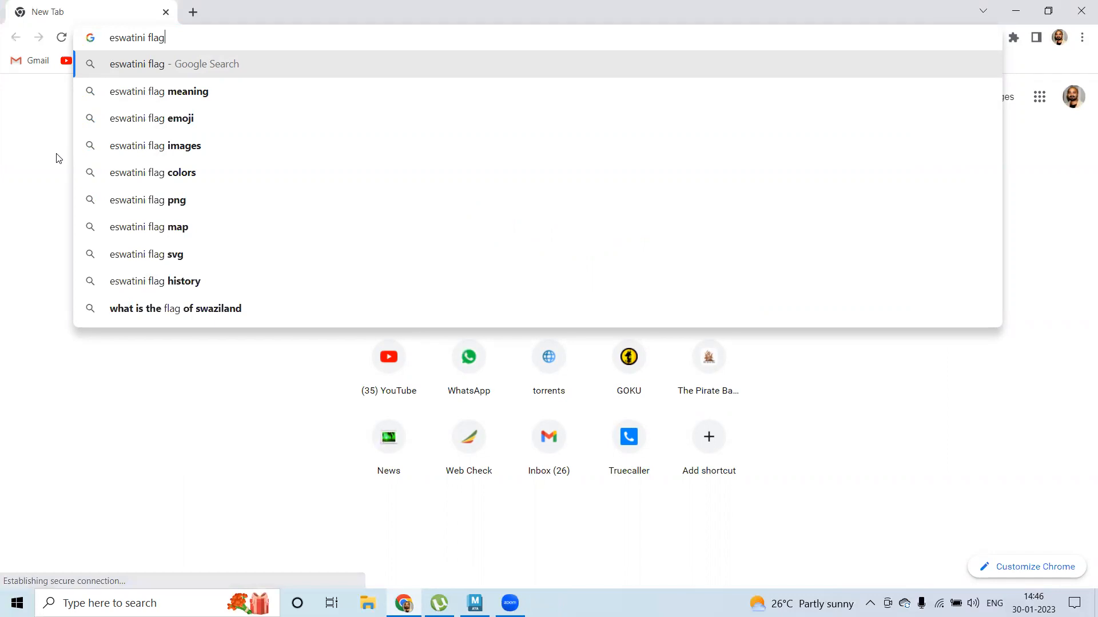
{"action": "key", "text": "Return"}
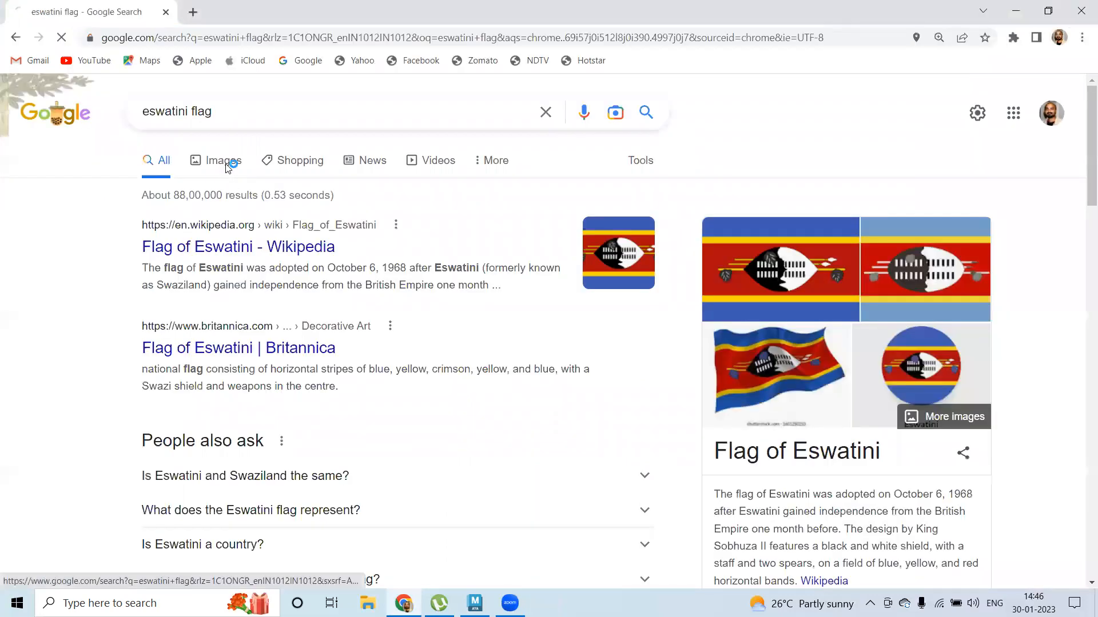
{"action": "left_click", "coordinate": [229, 160]}
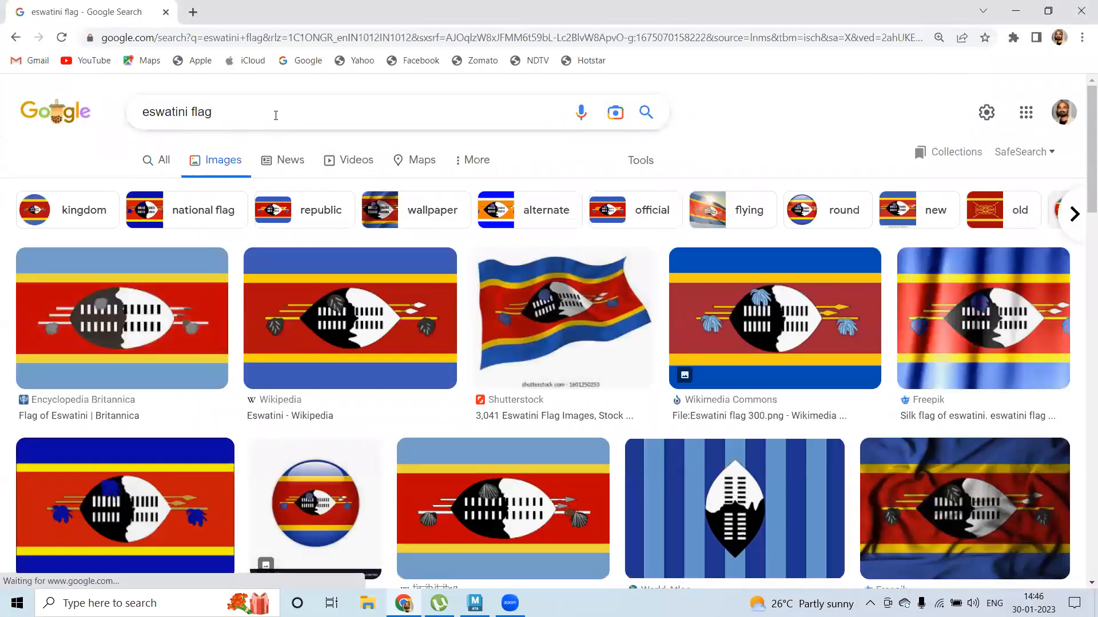
Search Google Images for "eswatini flag png" and browse the results, including the transparent PNG ones, for a plain rectangular flag
{"action": "left_click", "coordinate": [273, 114]}
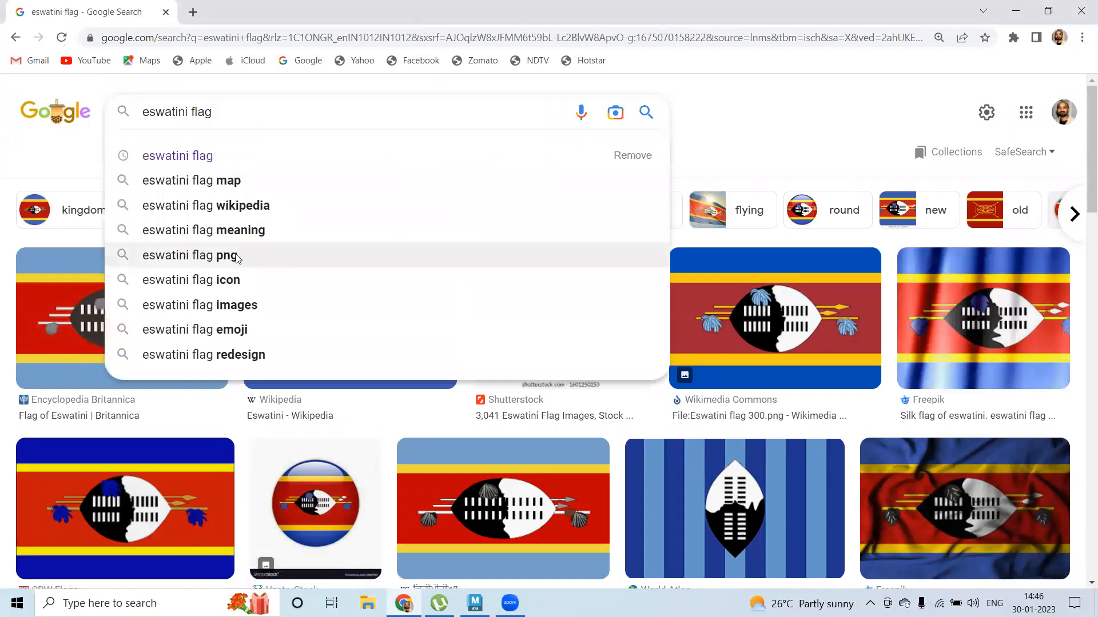
{"action": "left_click", "coordinate": [237, 256]}
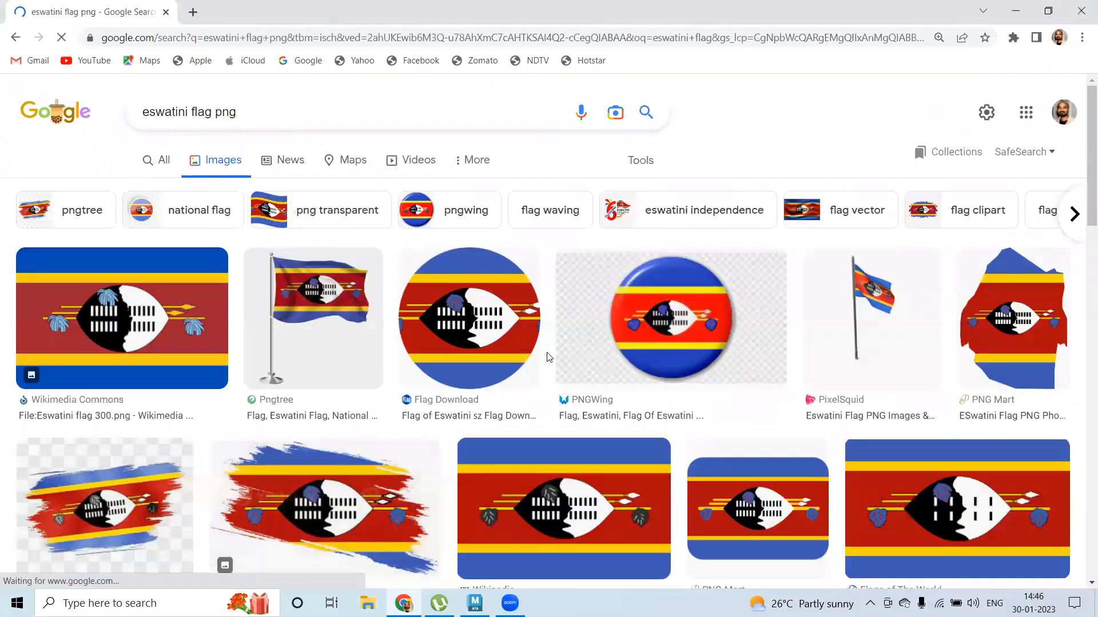
{"action": "scroll", "coordinate": [561, 448], "scroll_direction": "down", "scroll_amount": 3}
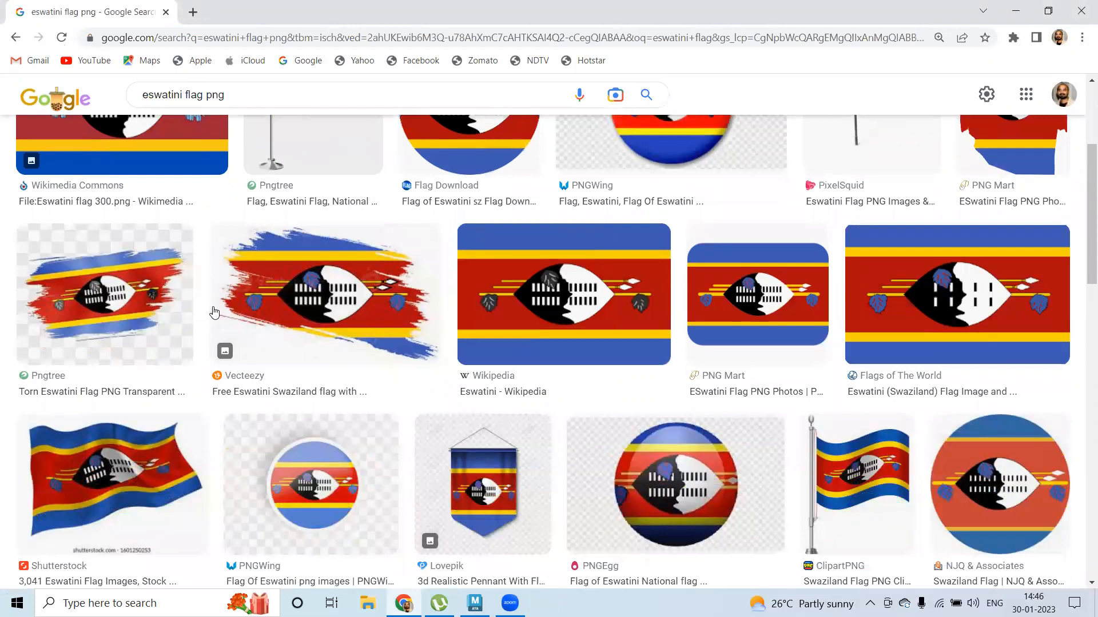
{"action": "scroll", "coordinate": [612, 357], "scroll_direction": "up", "scroll_amount": 3}
{"action": "scroll", "coordinate": [532, 349], "scroll_direction": "down", "scroll_amount": 6}
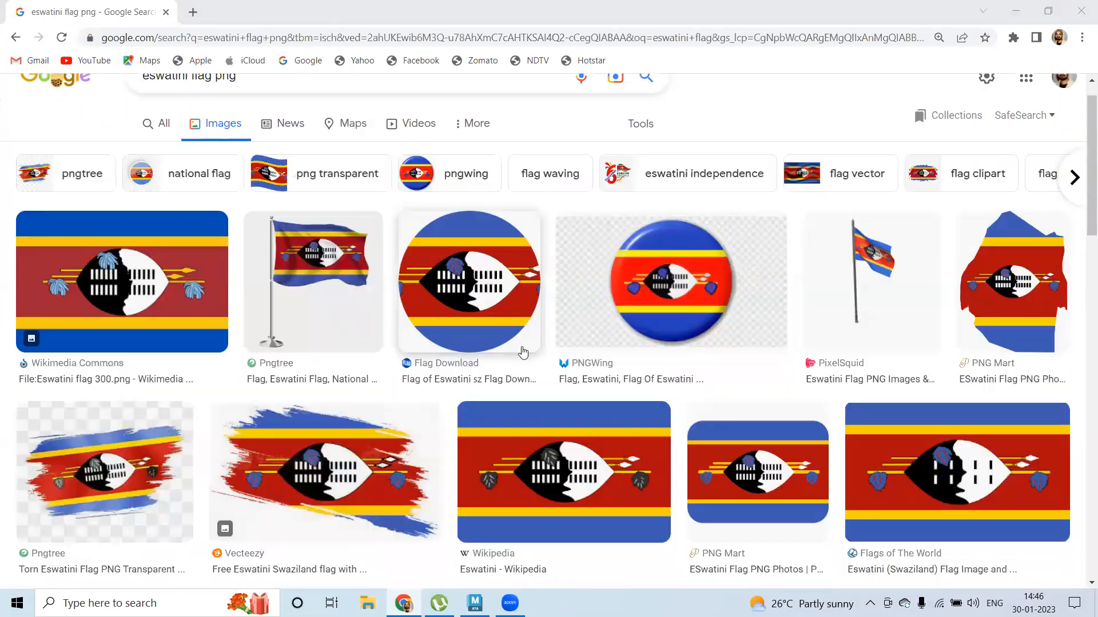
{"action": "scroll", "coordinate": [673, 382], "scroll_direction": "down", "scroll_amount": 6}
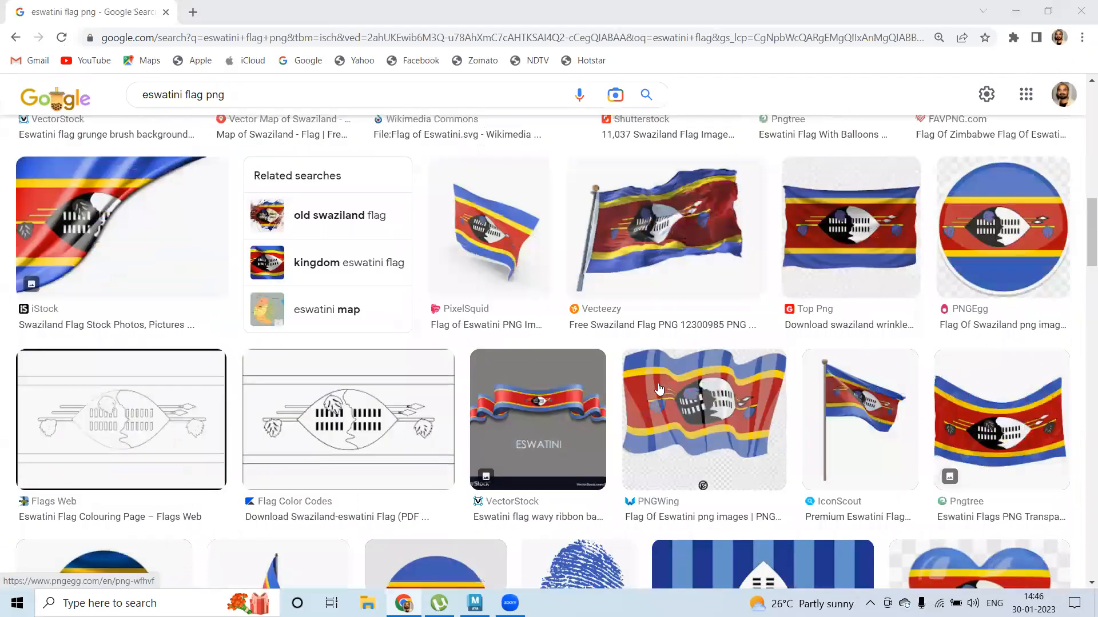
{"action": "scroll", "coordinate": [657, 393], "scroll_direction": "down", "scroll_amount": 5}
{"action": "scroll", "coordinate": [595, 366], "scroll_direction": "up", "scroll_amount": 5}
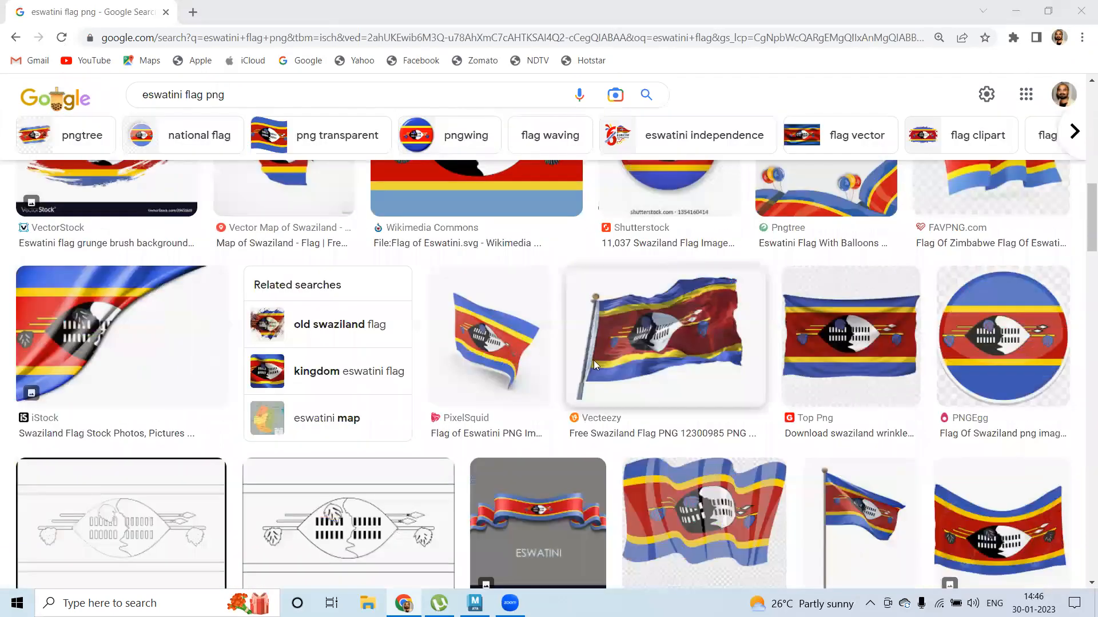
{"action": "scroll", "coordinate": [569, 371], "scroll_direction": "up", "scroll_amount": 5}
{"action": "scroll", "coordinate": [554, 422], "scroll_direction": "up", "scroll_amount": 2}
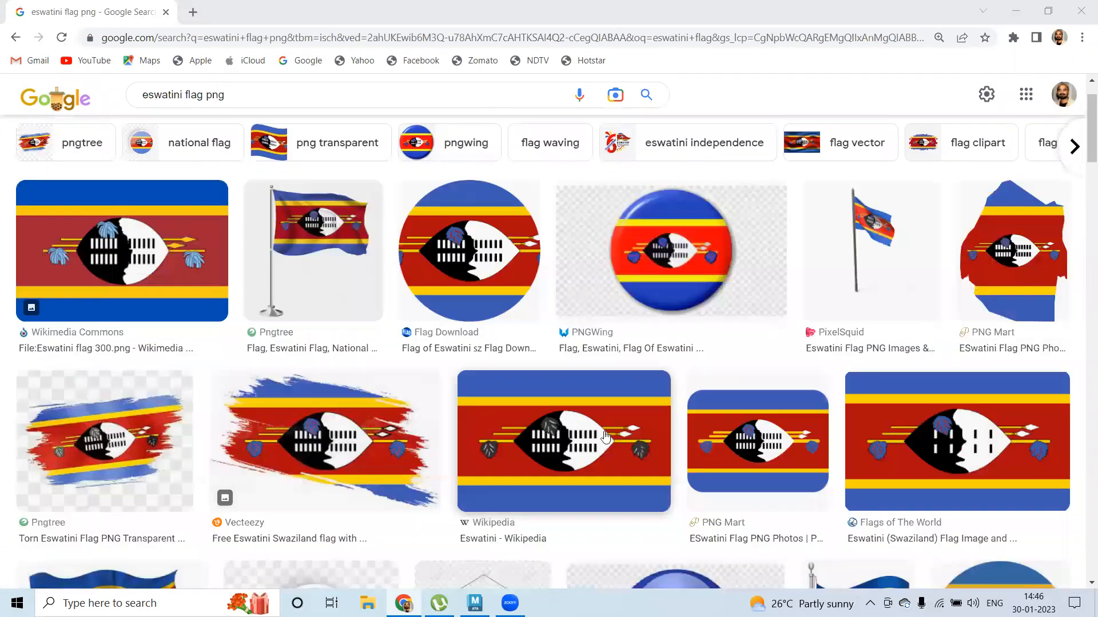
{"action": "scroll", "coordinate": [613, 422], "scroll_direction": "up", "scroll_amount": 1}
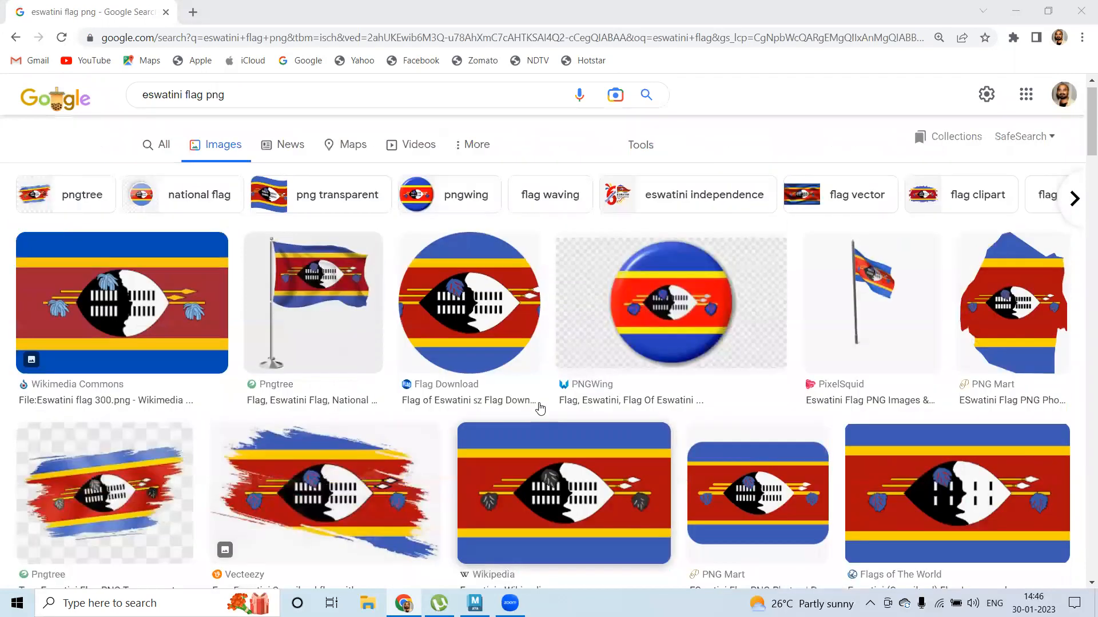
{"action": "left_click", "coordinate": [316, 212]}
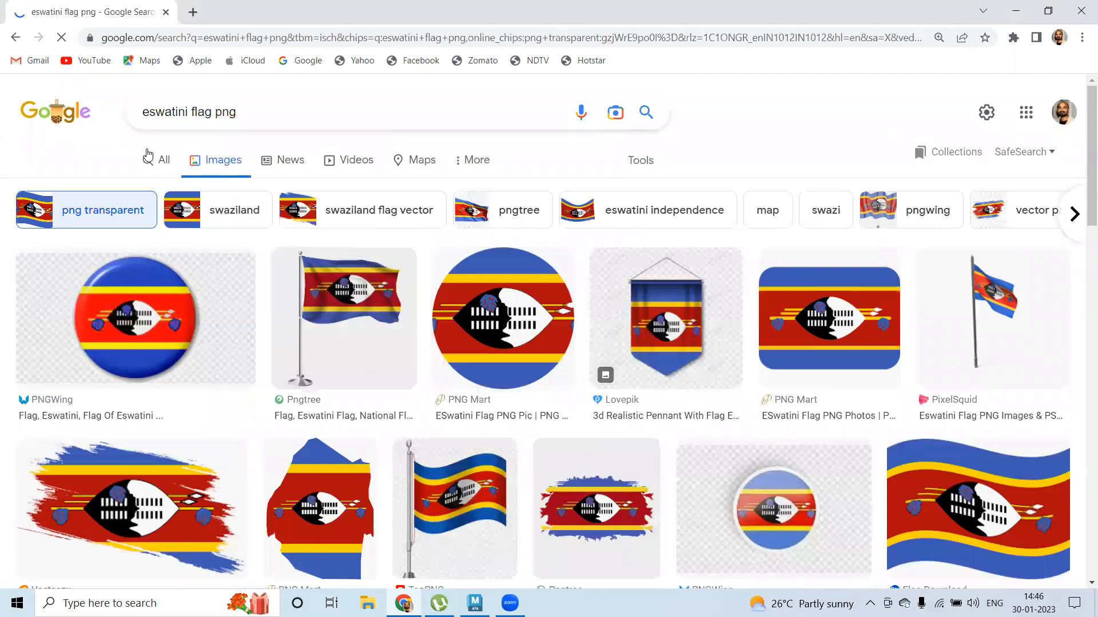
{"action": "left_click", "coordinate": [16, 37]}
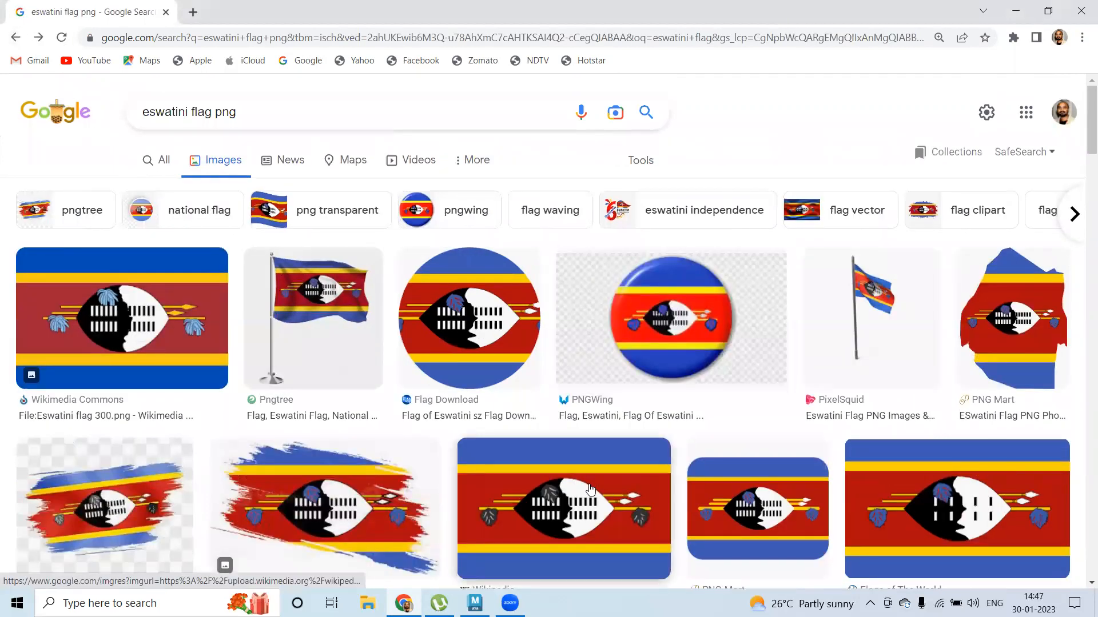
Open the Wikipedia flag image from the results and save it to the Desktop as the PNG file Flag_of_Eswatini.svg
{"action": "left_click", "coordinate": [640, 473]}
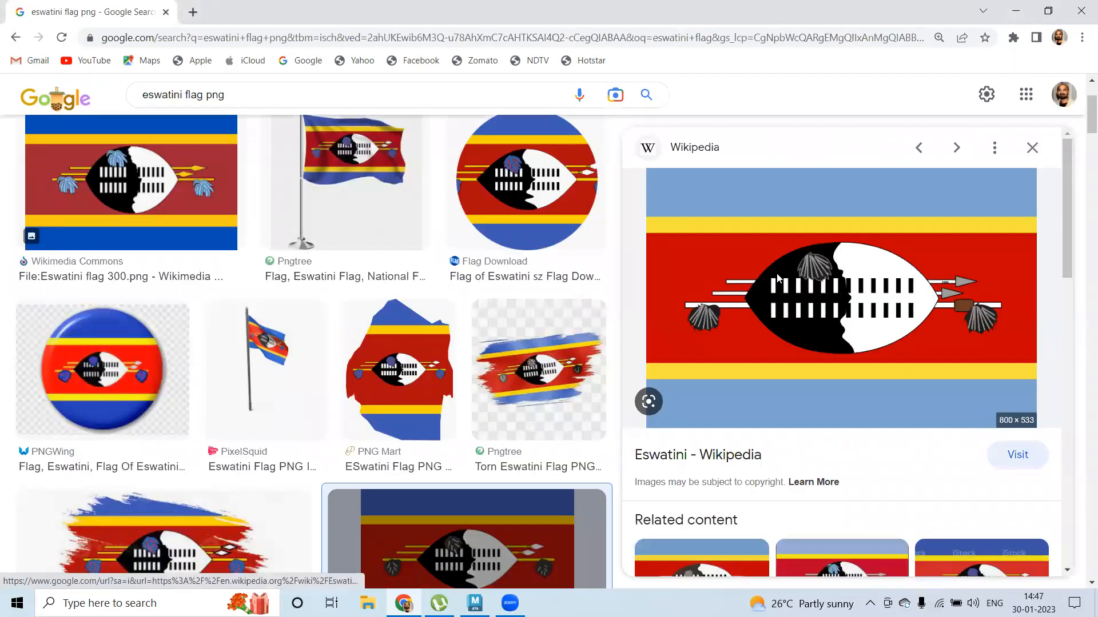
{"action": "right_click", "coordinate": [778, 278]}
{"action": "left_click", "coordinate": [830, 434]}
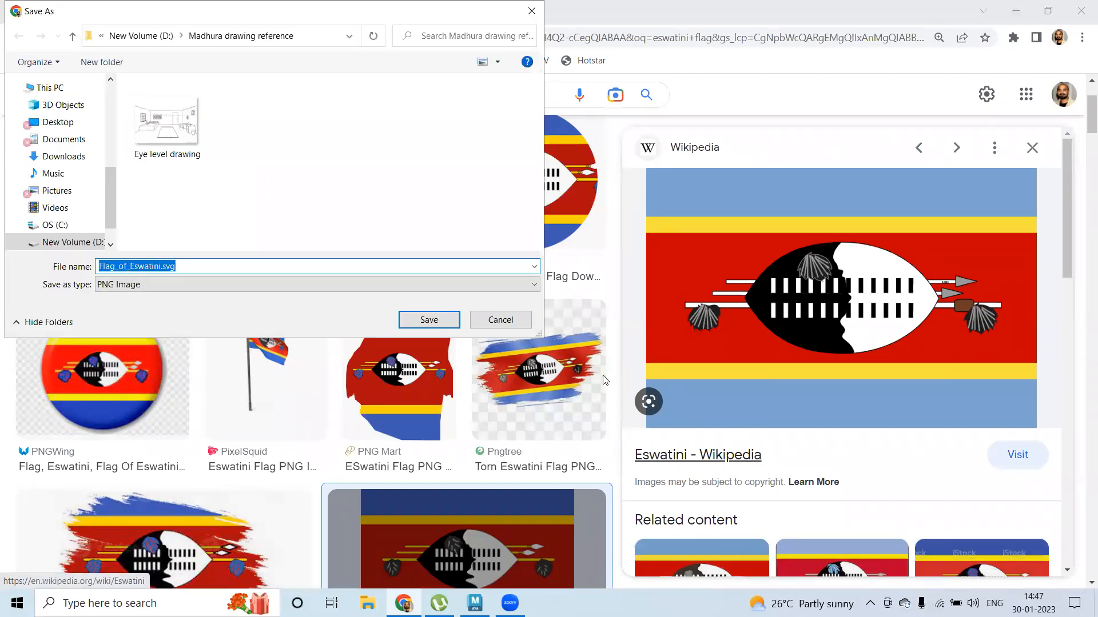
{"action": "left_click", "coordinate": [65, 122]}
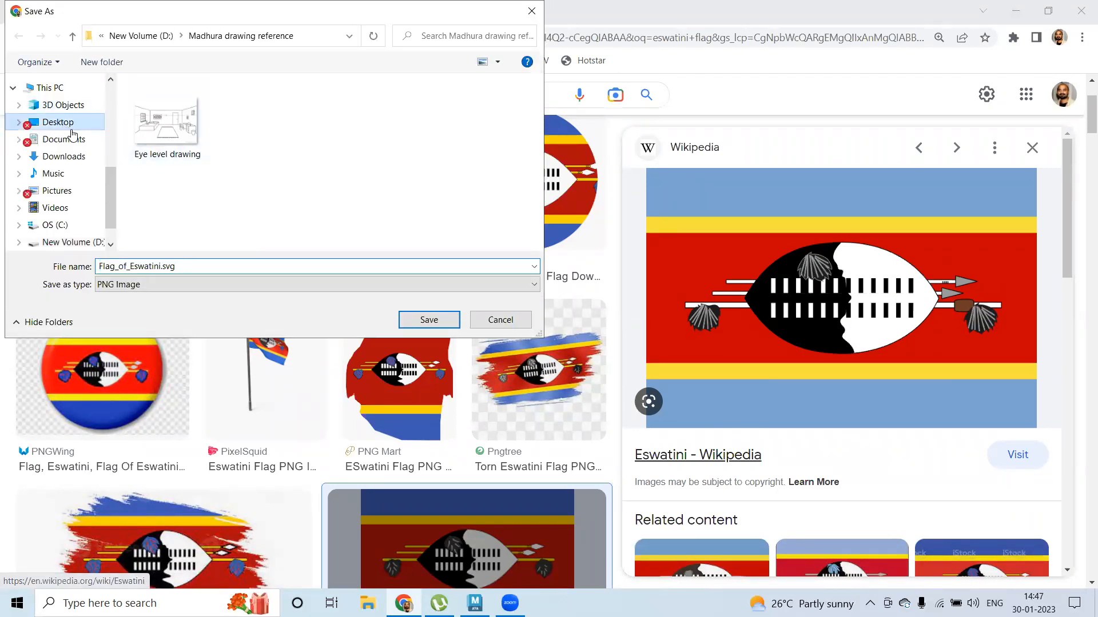
{"action": "left_click", "coordinate": [420, 319]}
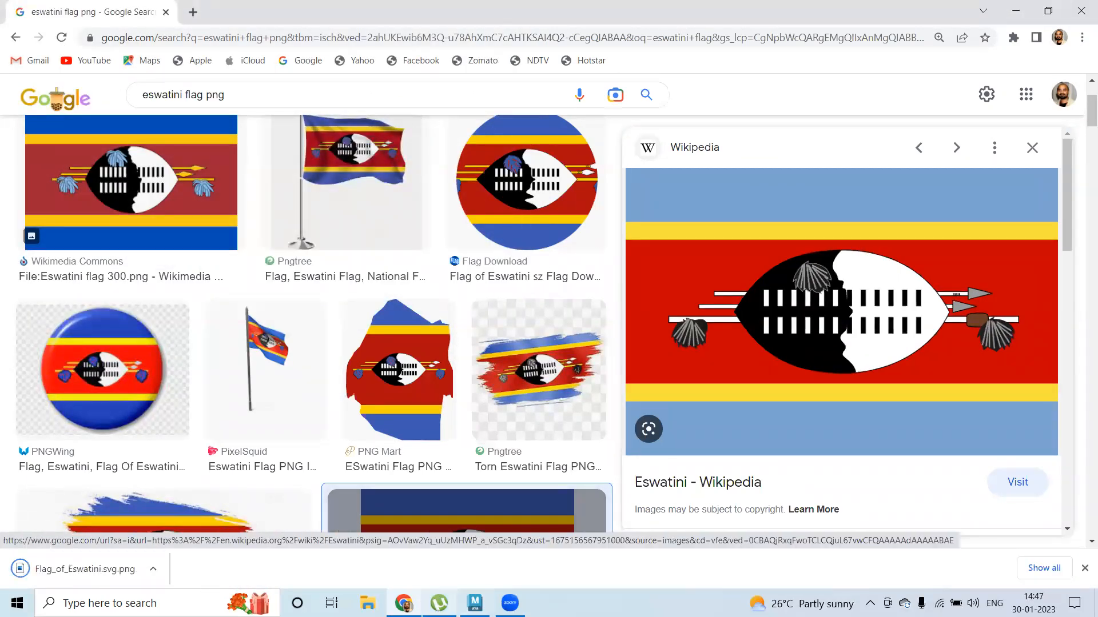
Switch back to Maya, change to the Modeling menu set and apply a planar UV projection from the Z axis to the flag plane
{"action": "left_click", "coordinate": [475, 603]}
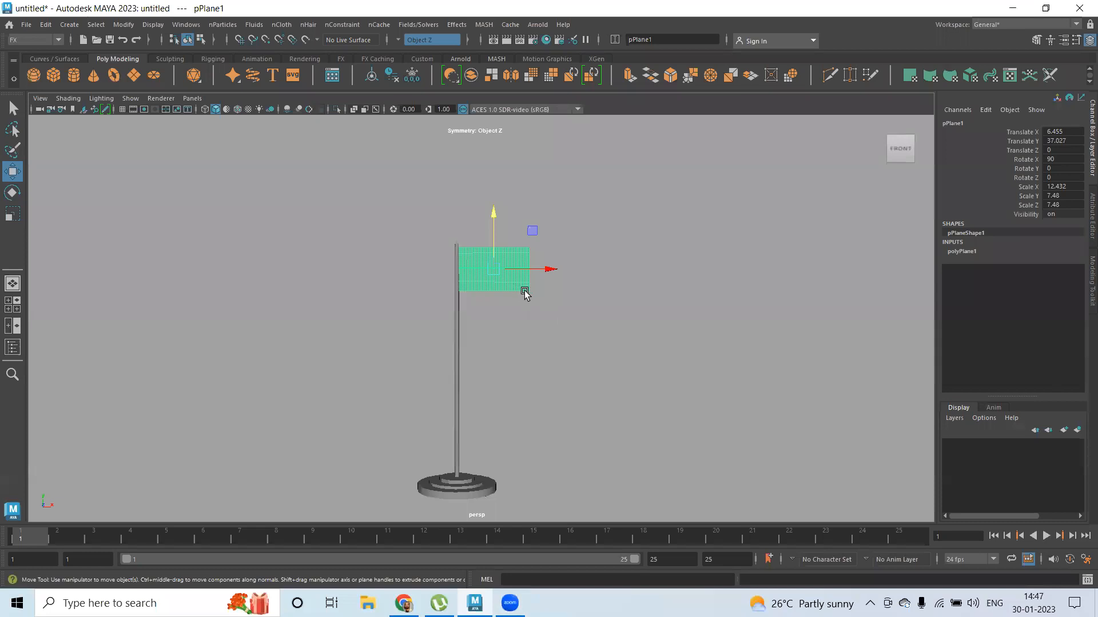
{"action": "scroll", "coordinate": [524, 278], "scroll_direction": "up", "scroll_amount": 5}
{"action": "middle_click_drag", "start_coordinate": [581, 259], "coordinate": [598, 331], "text": "alt"}
{"action": "scroll", "coordinate": [637, 314], "scroll_direction": "up", "scroll_amount": 2}
{"action": "middle_click_drag", "start_coordinate": [526, 276], "coordinate": [488, 344], "text": "alt"}
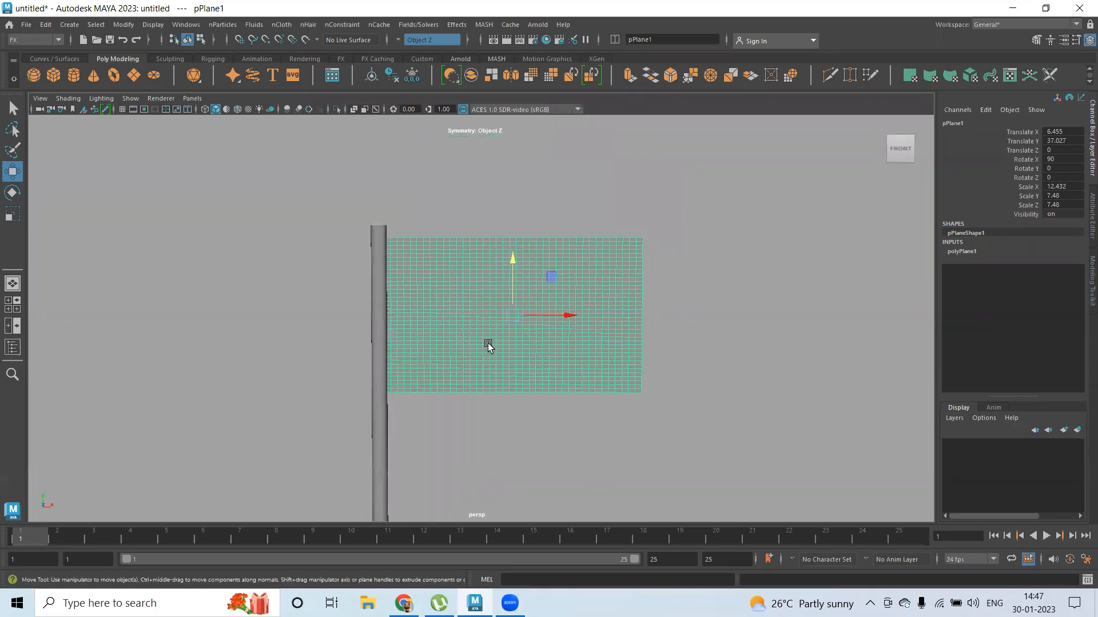
{"action": "scroll", "coordinate": [565, 337], "scroll_direction": "up", "scroll_amount": 1}
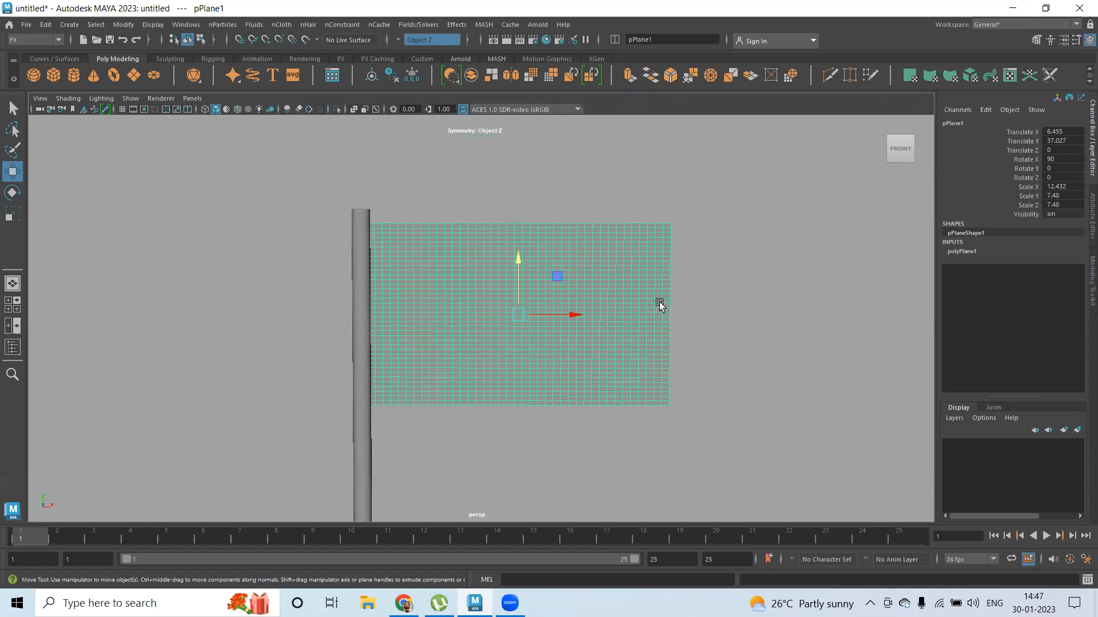
{"action": "scroll", "coordinate": [664, 314], "scroll_direction": "down", "scroll_amount": 2}
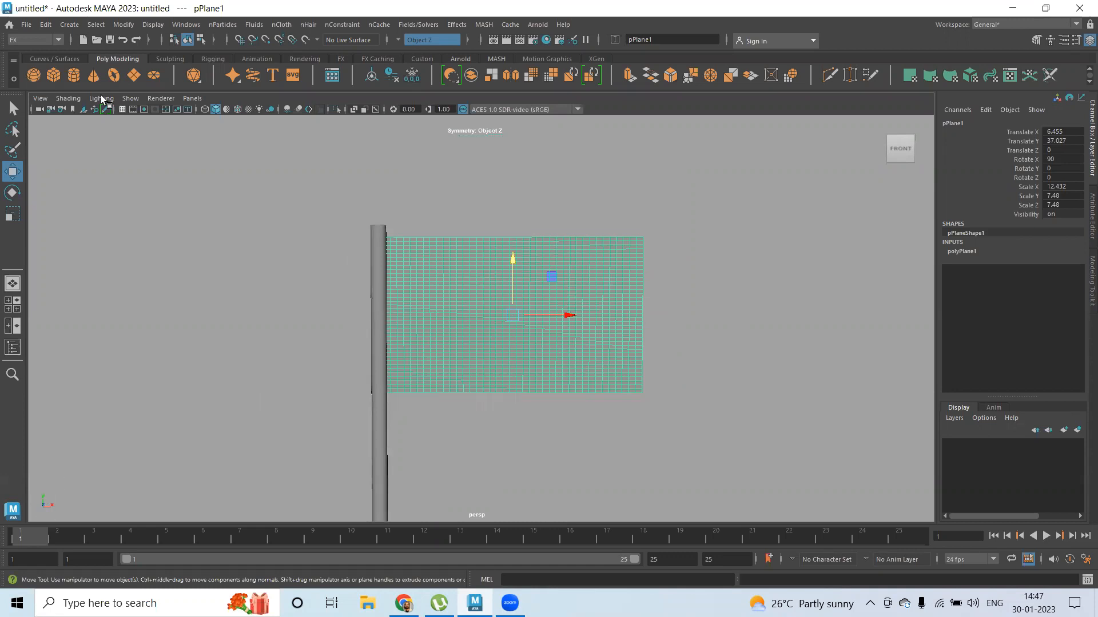
{"action": "left_click", "coordinate": [41, 40]}
{"action": "left_click", "coordinate": [38, 55]}
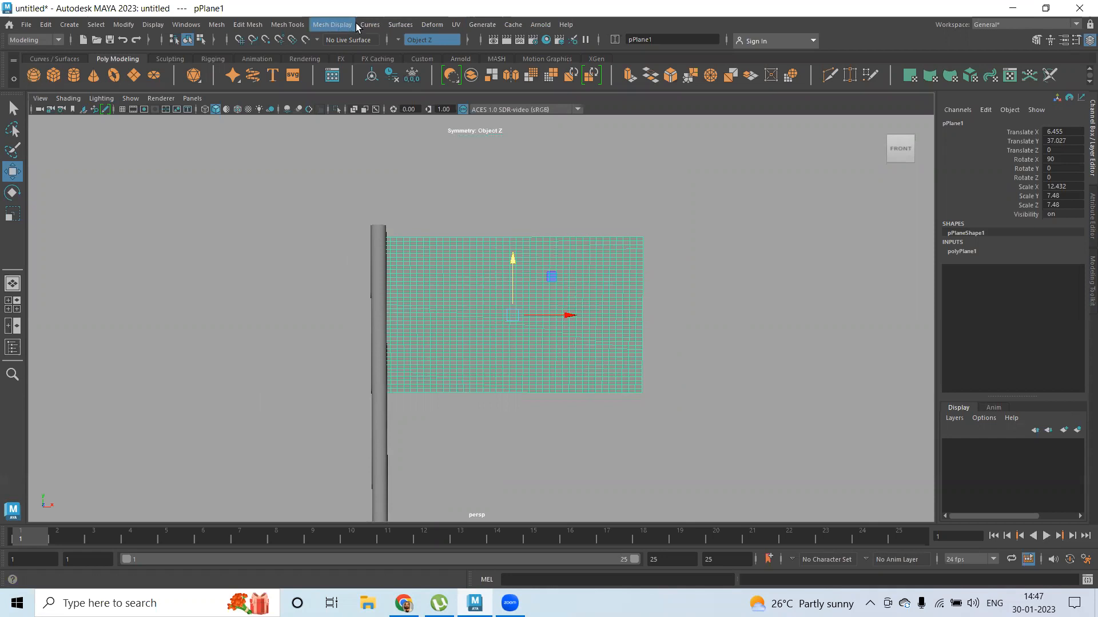
{"action": "left_click", "coordinate": [457, 25]}
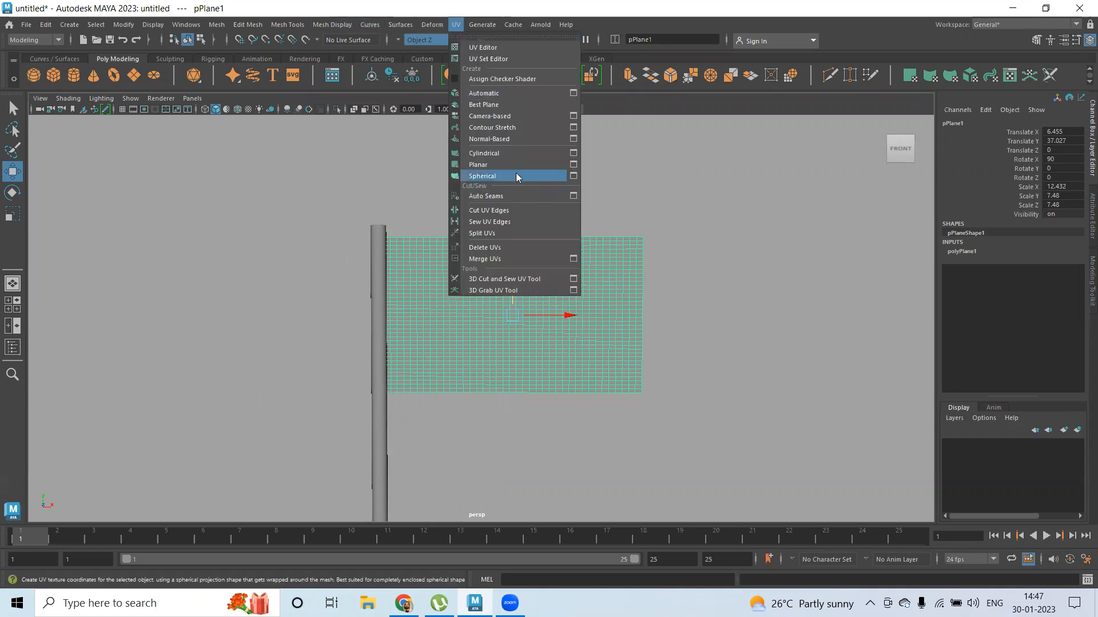
{"action": "left_click", "coordinate": [573, 164]}
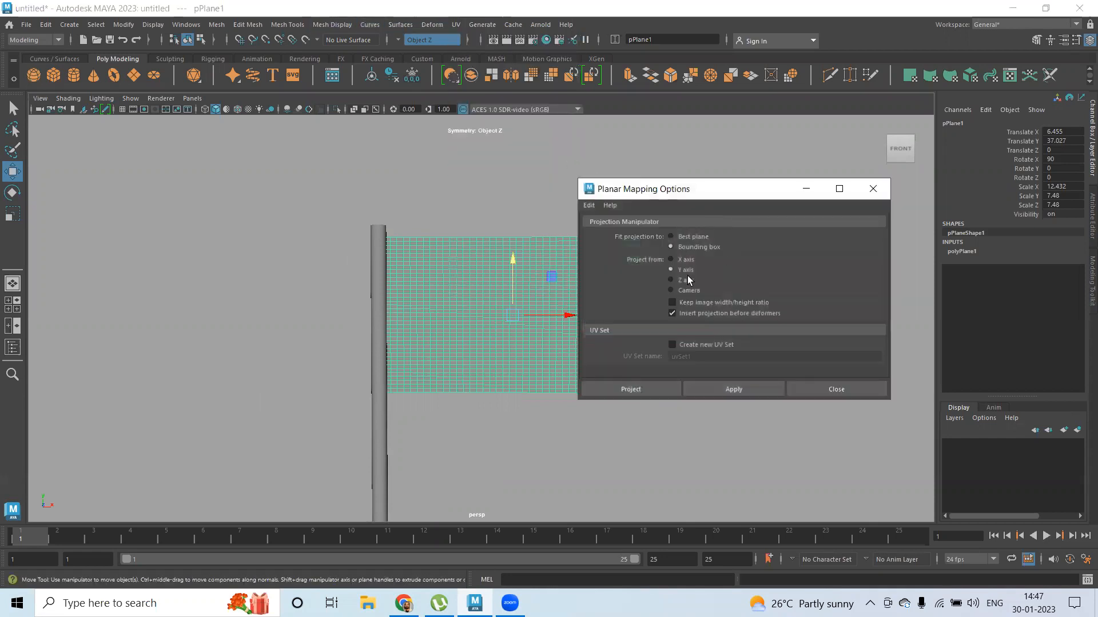
{"action": "left_click", "coordinate": [629, 390]}
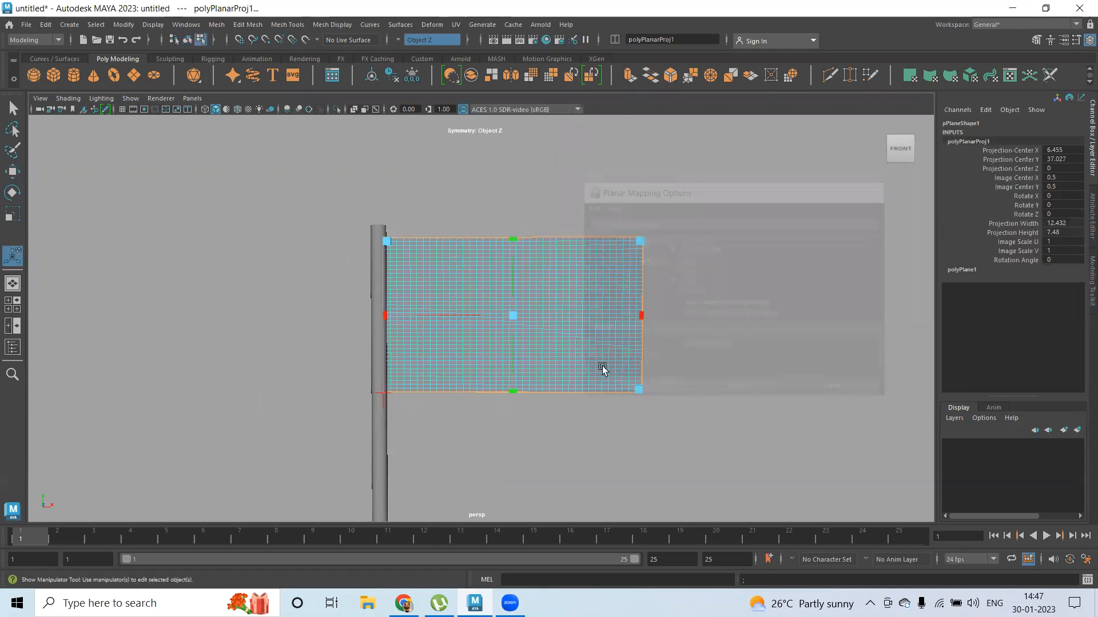
Return the flag plane to object mode and assign a new Blinn material to it
{"action": "right_click_drag", "start_coordinate": [572, 272], "coordinate": [670, 228]}
{"action": "left_click", "coordinate": [610, 277]}
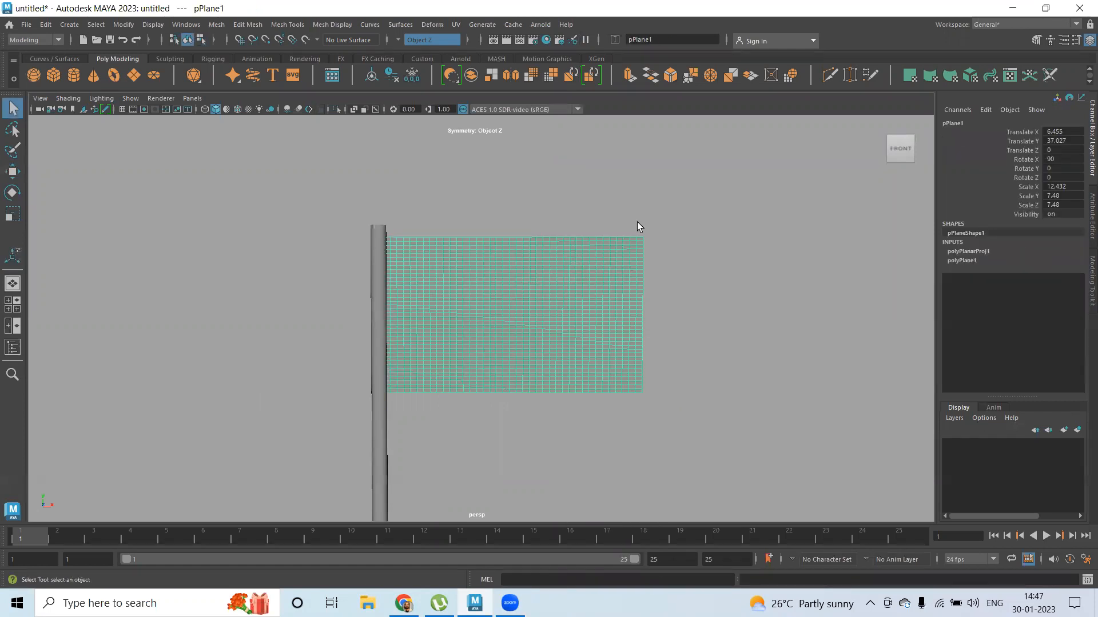
{"action": "right_click_drag", "start_coordinate": [674, 180], "coordinate": [680, 472]}
{"action": "left_click", "coordinate": [452, 274]}
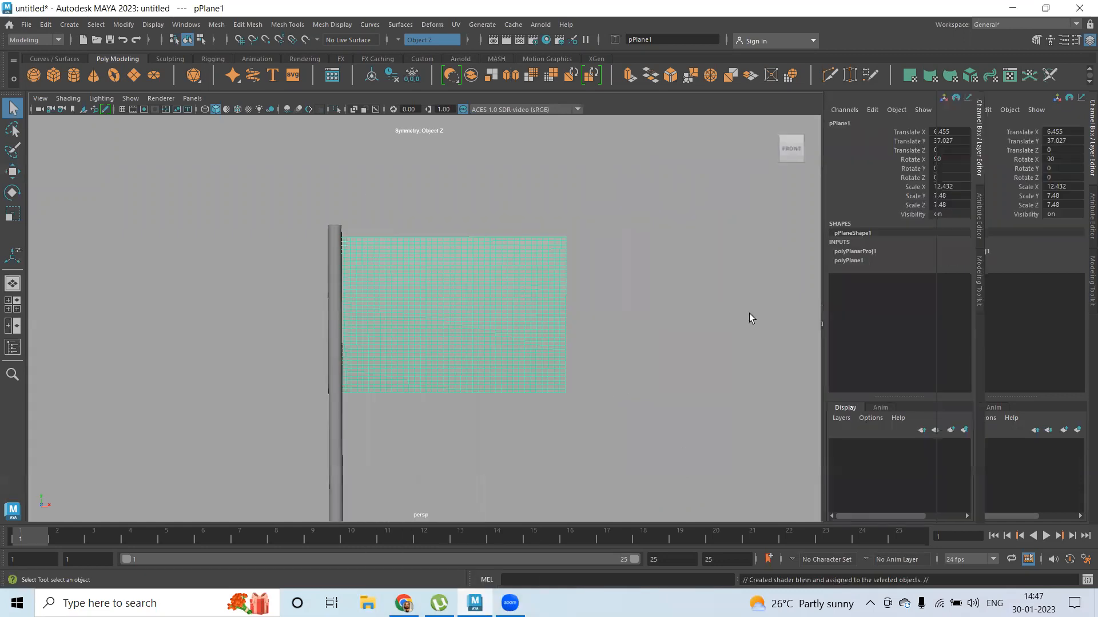
Connect a 2D File texture to the Blinn's Color, load Flag_of_Eswatini.svg.png from the Desktop and display textures in the viewport
{"action": "left_click", "coordinate": [1051, 120]}
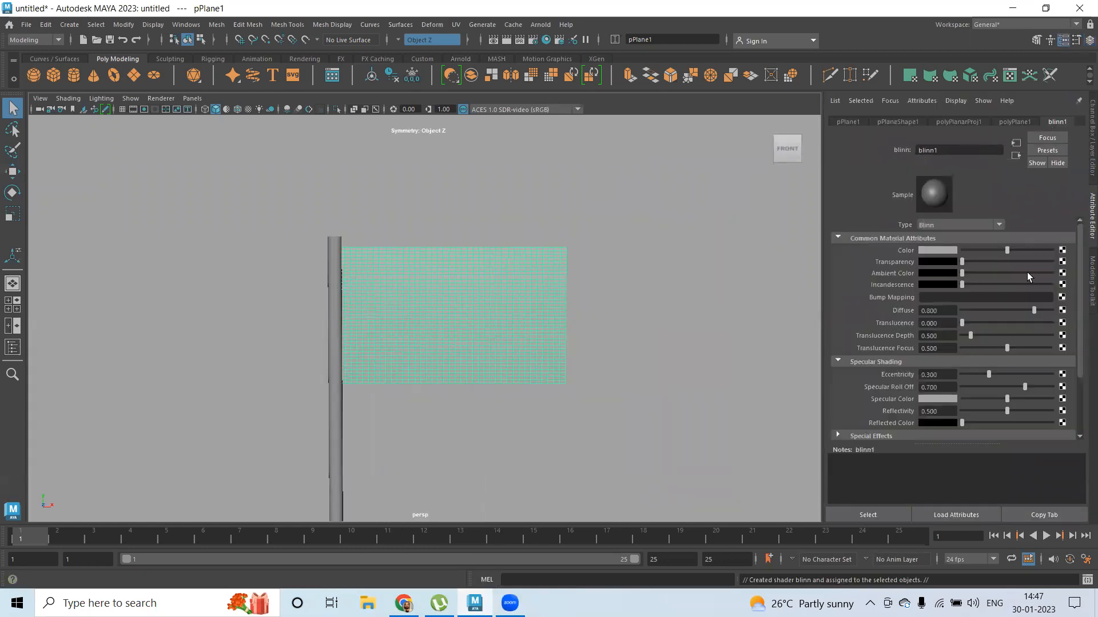
{"action": "left_click", "coordinate": [1062, 250]}
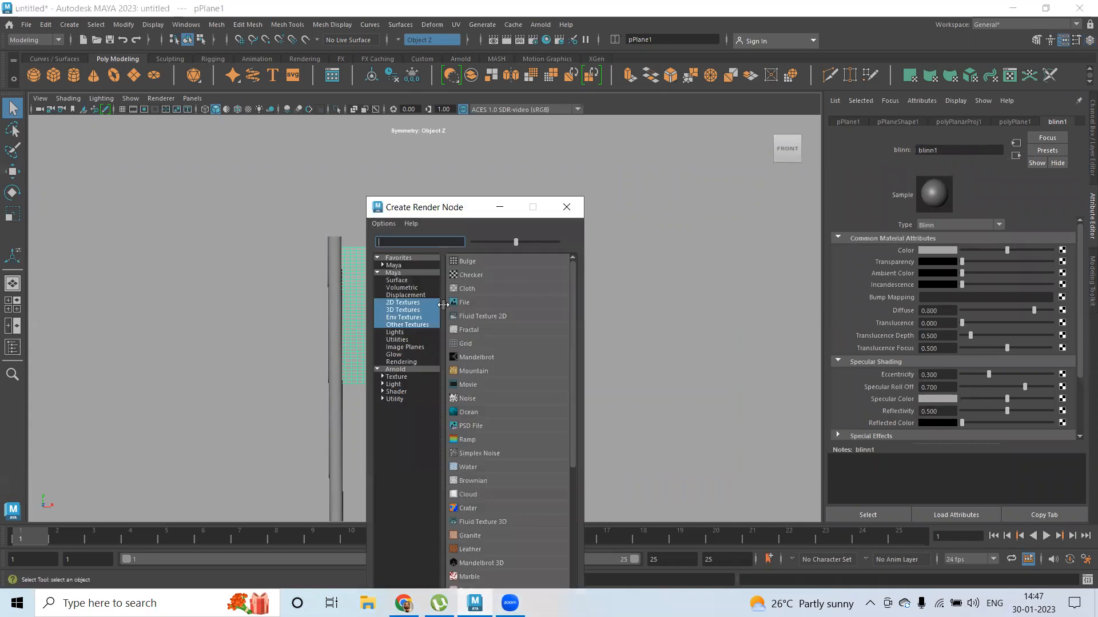
{"action": "left_click", "coordinate": [418, 303]}
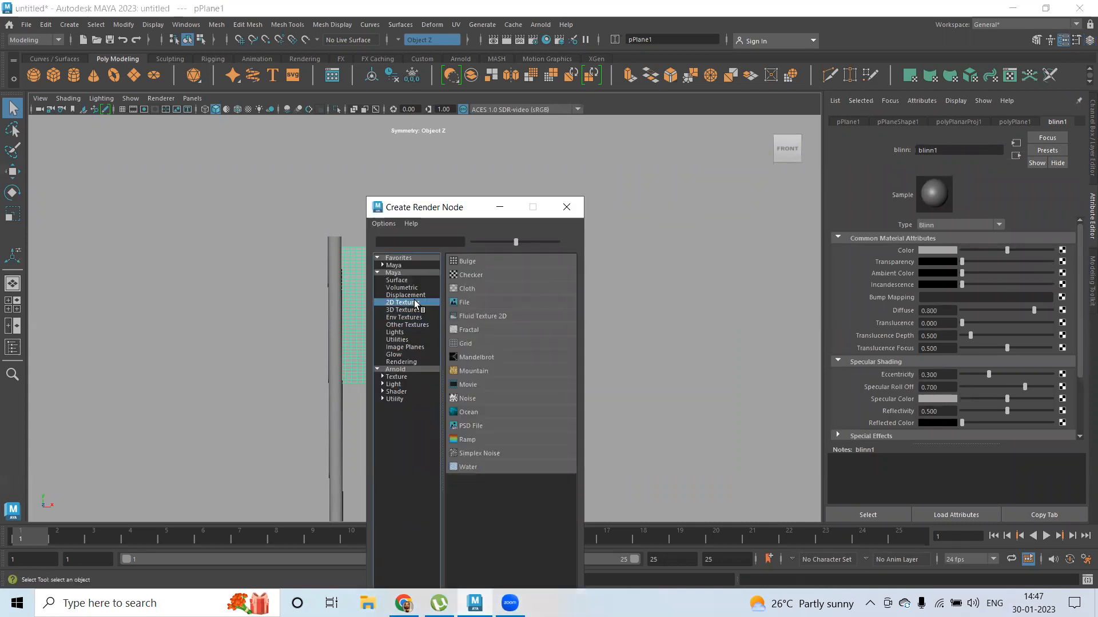
{"action": "left_click", "coordinate": [478, 303]}
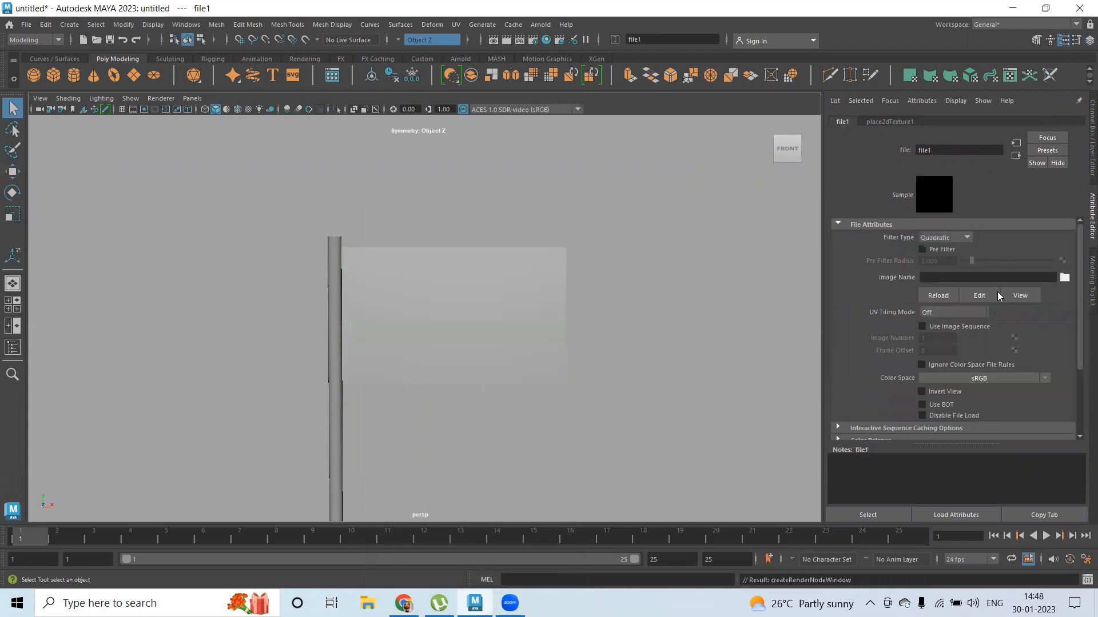
{"action": "left_click", "coordinate": [216, 141]}
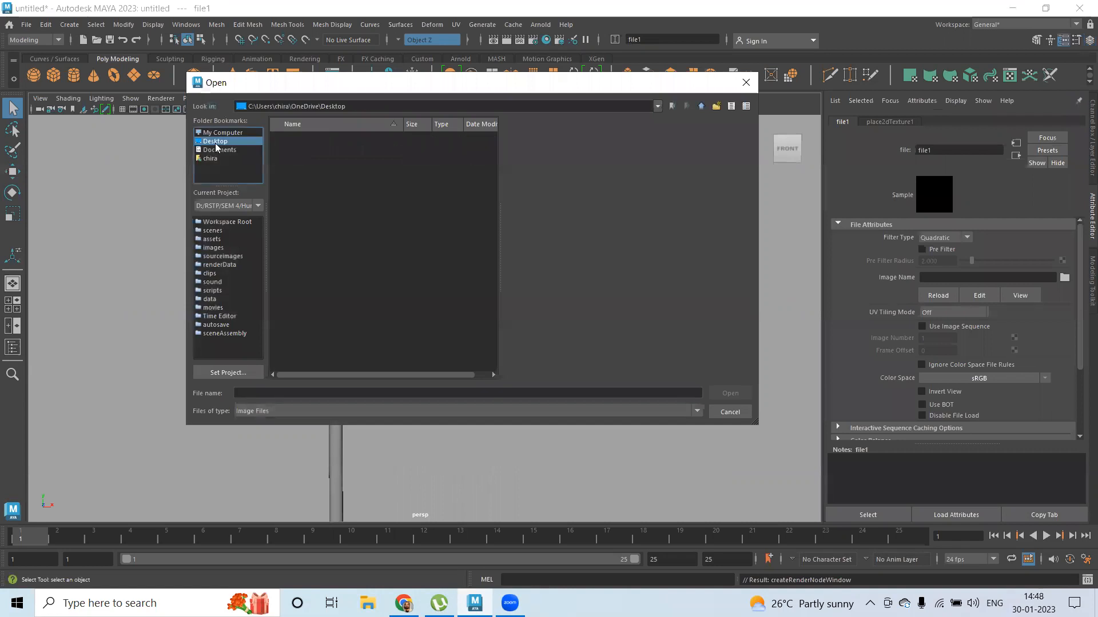
{"action": "left_click", "coordinate": [299, 169]}
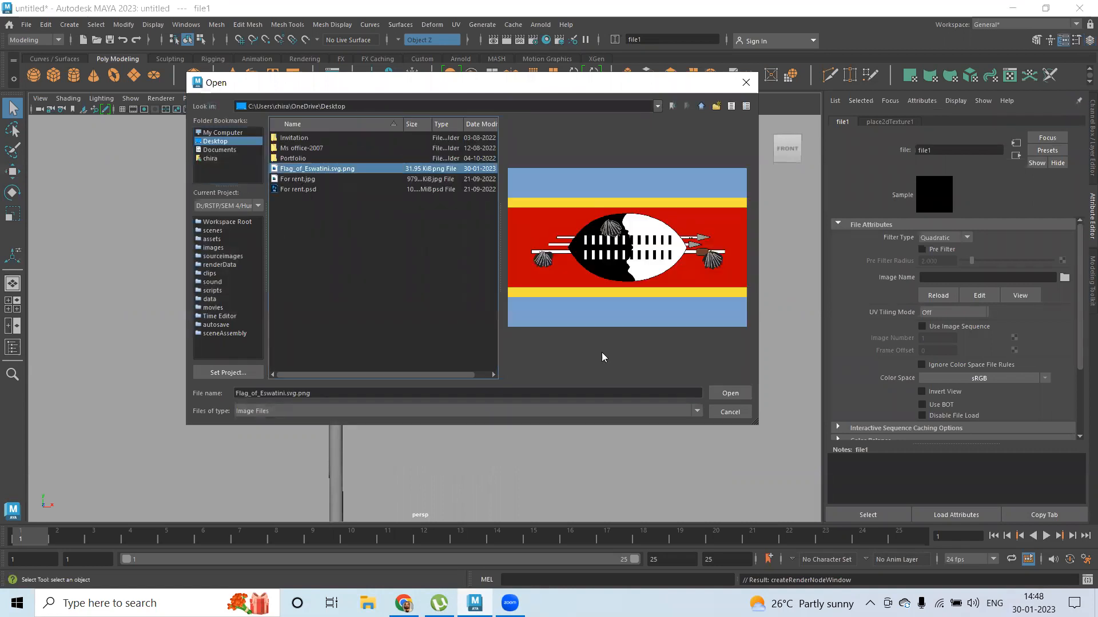
{"action": "left_click", "coordinate": [726, 394]}
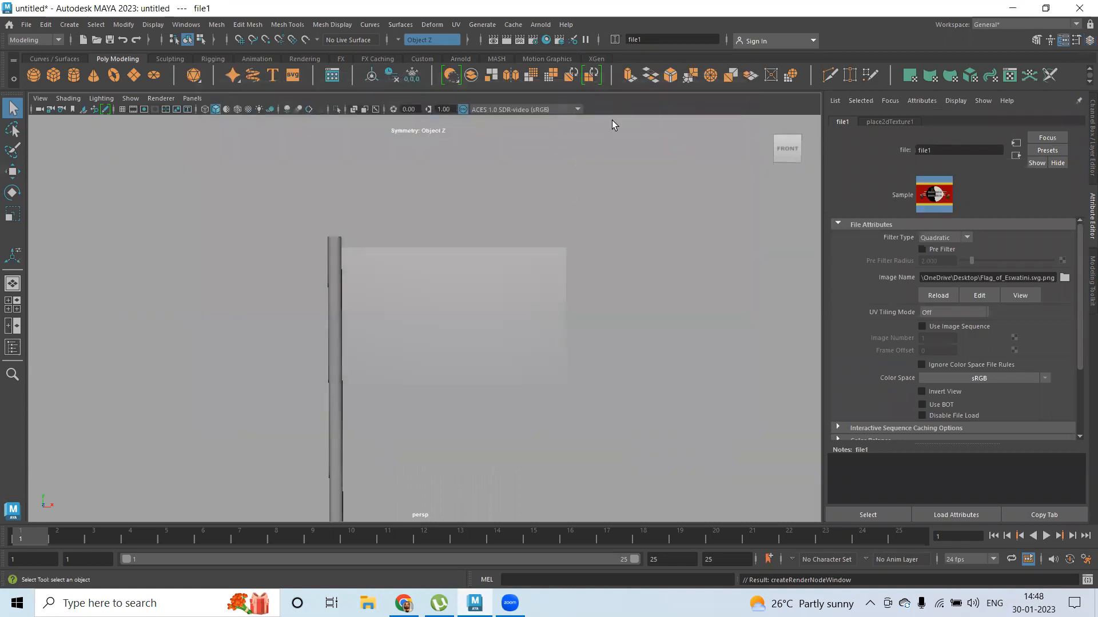
{"action": "key", "text": "6"}
{"action": "left_click_drag", "start_coordinate": [650, 334], "coordinate": [692, 333], "text": "alt"}
Darken the flag Blinn's specular color, reduce its reflectivity to 0.058 and raise its diffuse to 1
{"action": "left_click", "coordinate": [1016, 155]}
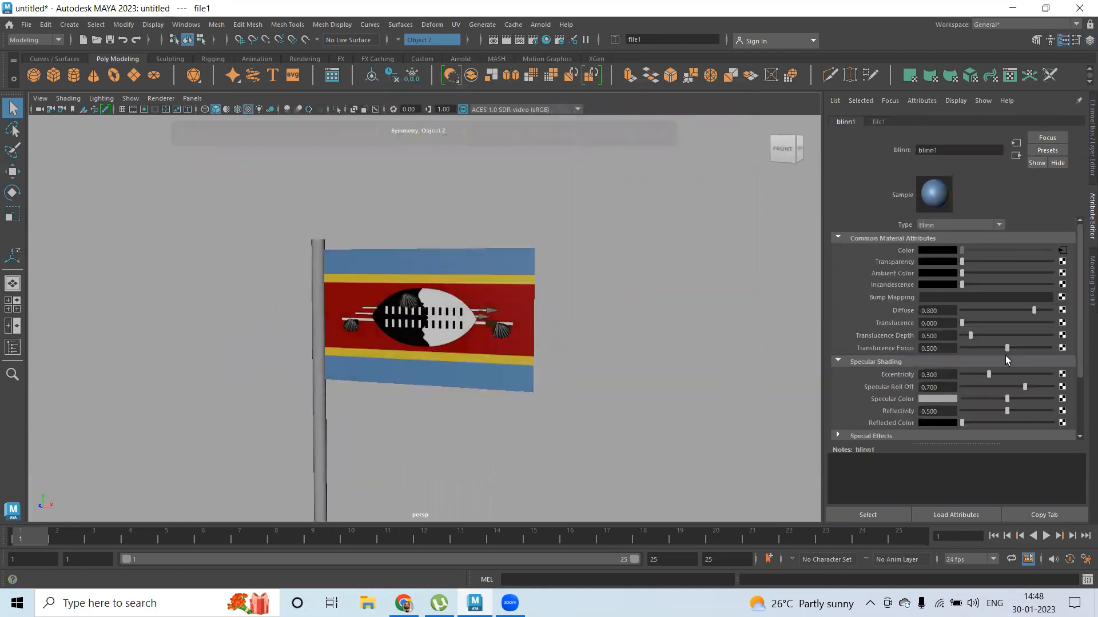
{"action": "left_click_drag", "start_coordinate": [983, 398], "coordinate": [967, 413]}
{"action": "left_click", "coordinate": [972, 411]}
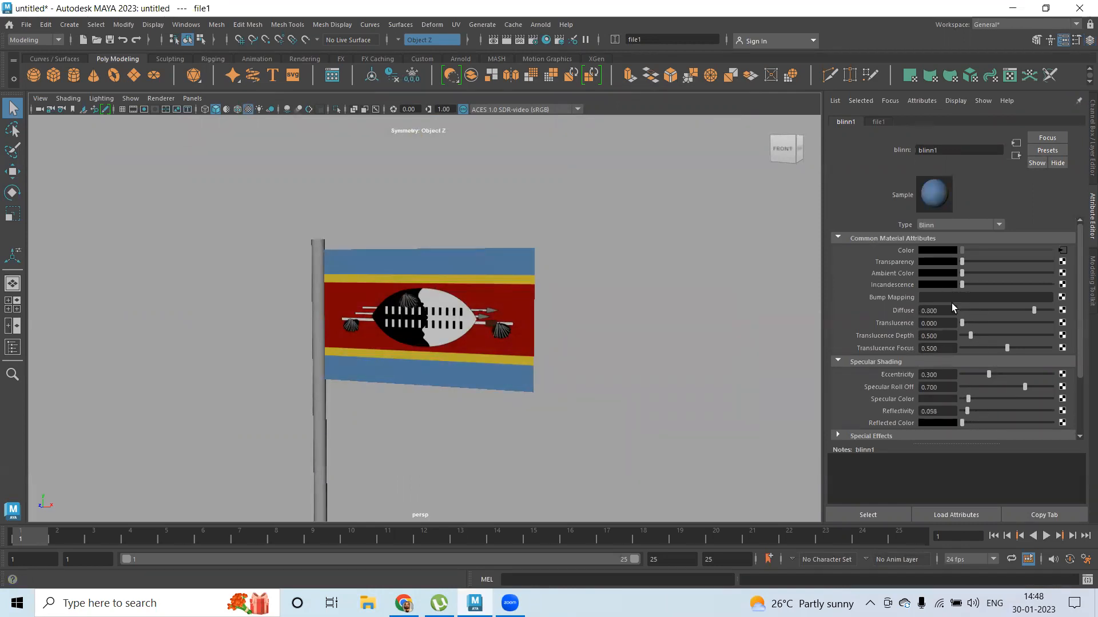
{"action": "left_click_drag", "start_coordinate": [1035, 311], "coordinate": [1086, 324]}
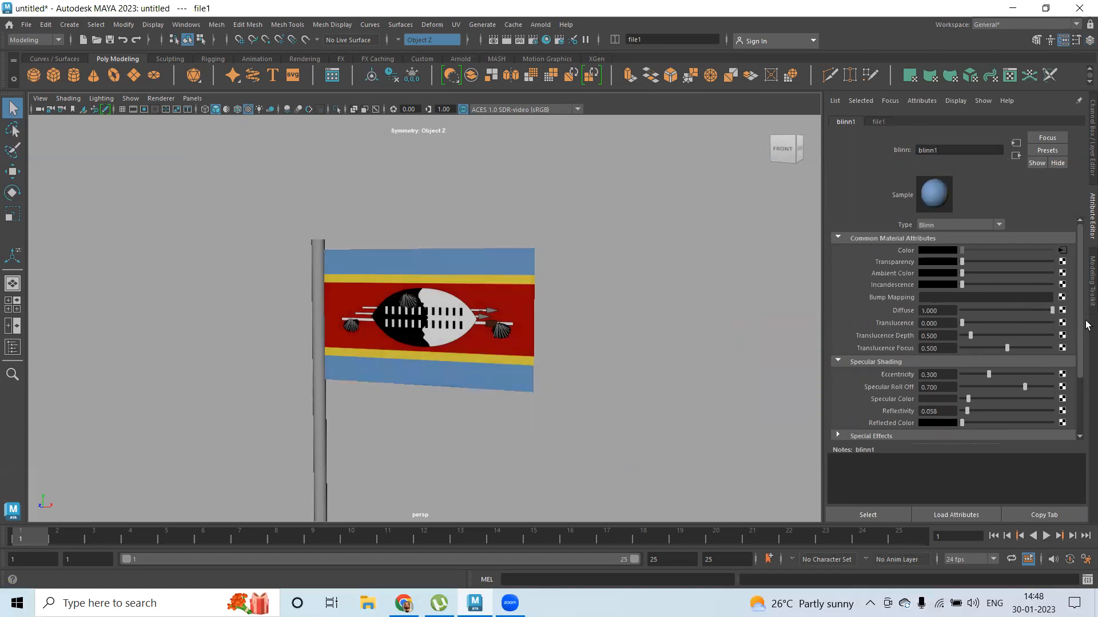
Select the tall pole cylinder of the flagpole and assign a new Blinn material to it
{"action": "scroll", "coordinate": [473, 299], "scroll_direction": "down", "scroll_amount": 5}
{"action": "left_click_drag", "start_coordinate": [517, 280], "coordinate": [614, 132], "text": "alt"}
{"action": "scroll", "coordinate": [408, 354], "scroll_direction": "down", "scroll_amount": 3}
{"action": "left_click", "coordinate": [421, 343]}
{"action": "left_click_drag", "start_coordinate": [483, 321], "coordinate": [478, 334], "text": "alt"}
{"action": "scroll", "coordinate": [495, 323], "scroll_direction": "up", "scroll_amount": 5}
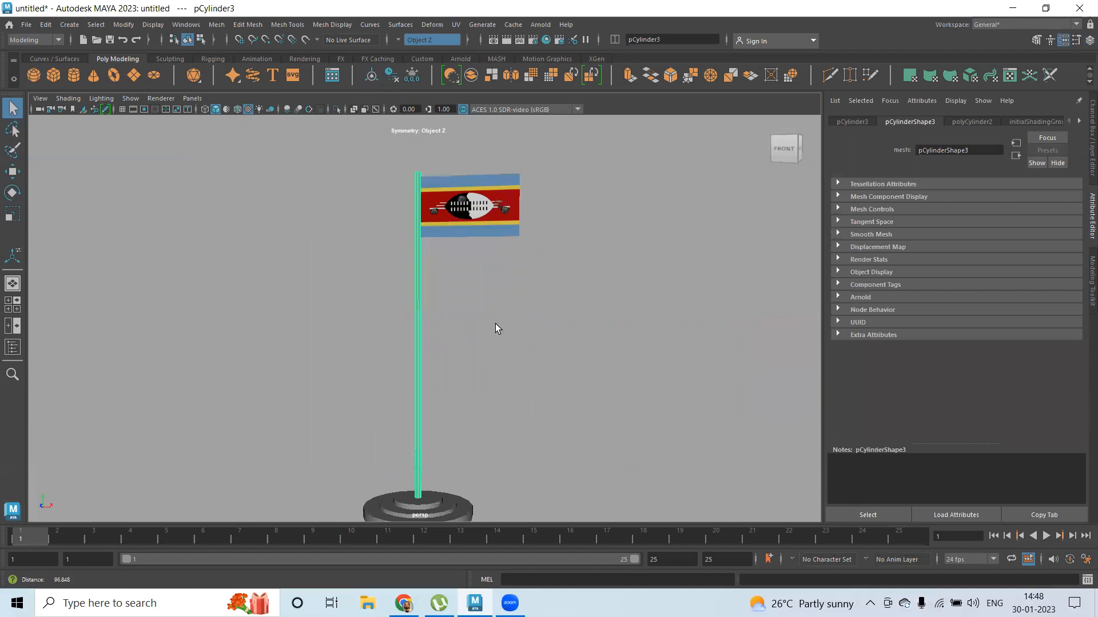
{"action": "right_click", "coordinate": [561, 250]}
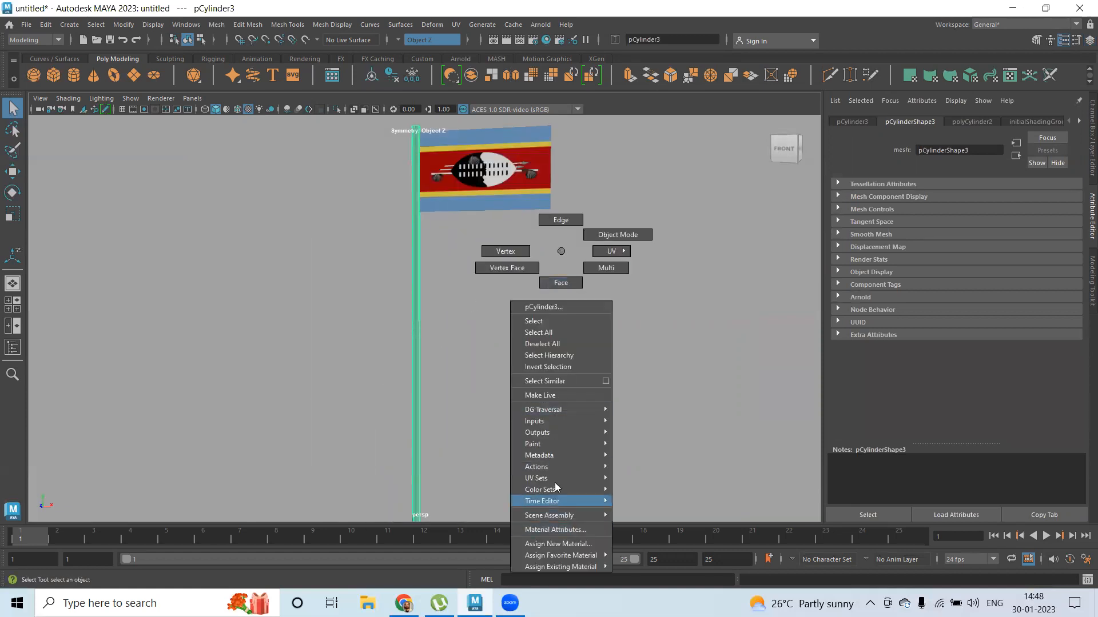
{"action": "left_click", "coordinate": [558, 543]}
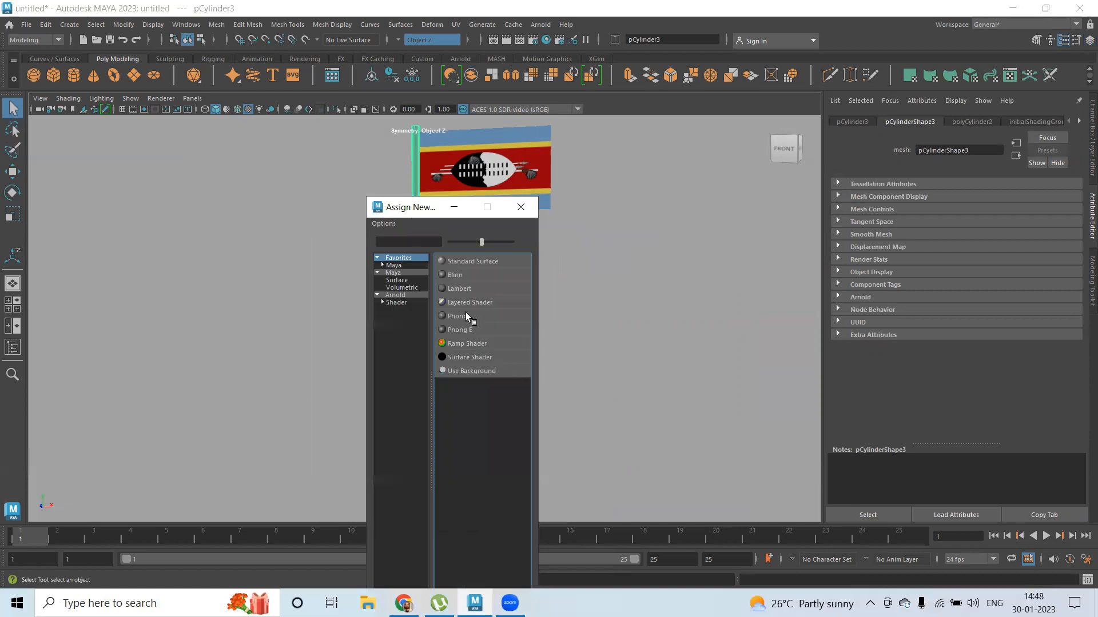
{"action": "left_click", "coordinate": [452, 275]}
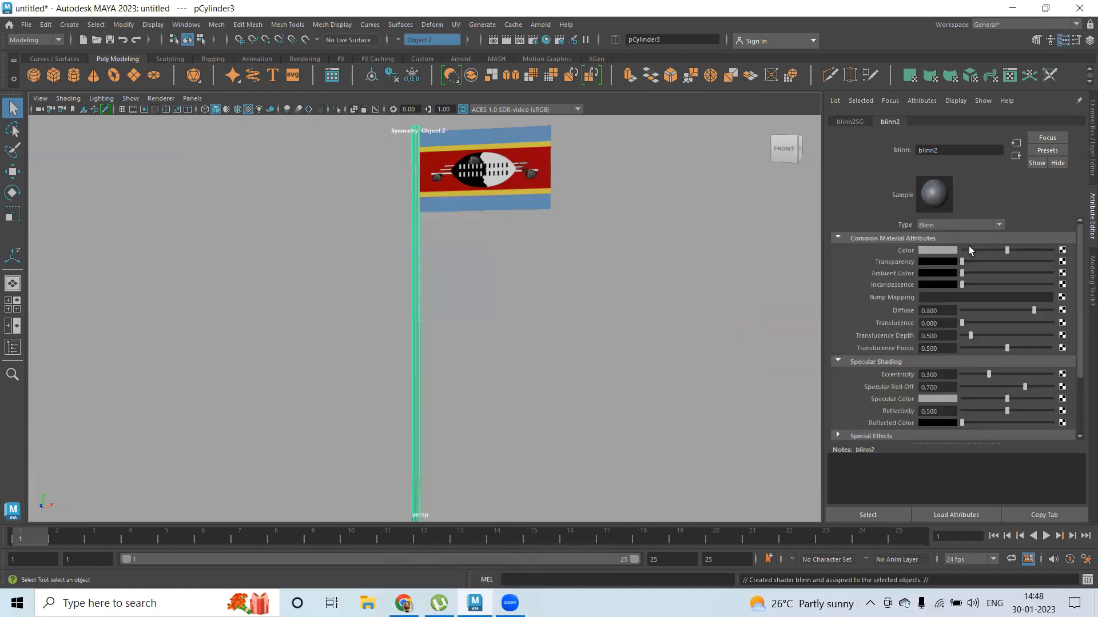
Darken the pole Blinn's color to near black, dim its specular color and raise its eccentricity to about 0.64
{"action": "left_click_drag", "start_coordinate": [969, 249], "coordinate": [964, 248]}
{"action": "left_click_drag", "start_coordinate": [972, 399], "coordinate": [979, 399]}
{"action": "left_click_drag", "start_coordinate": [1037, 375], "coordinate": [1005, 371]}
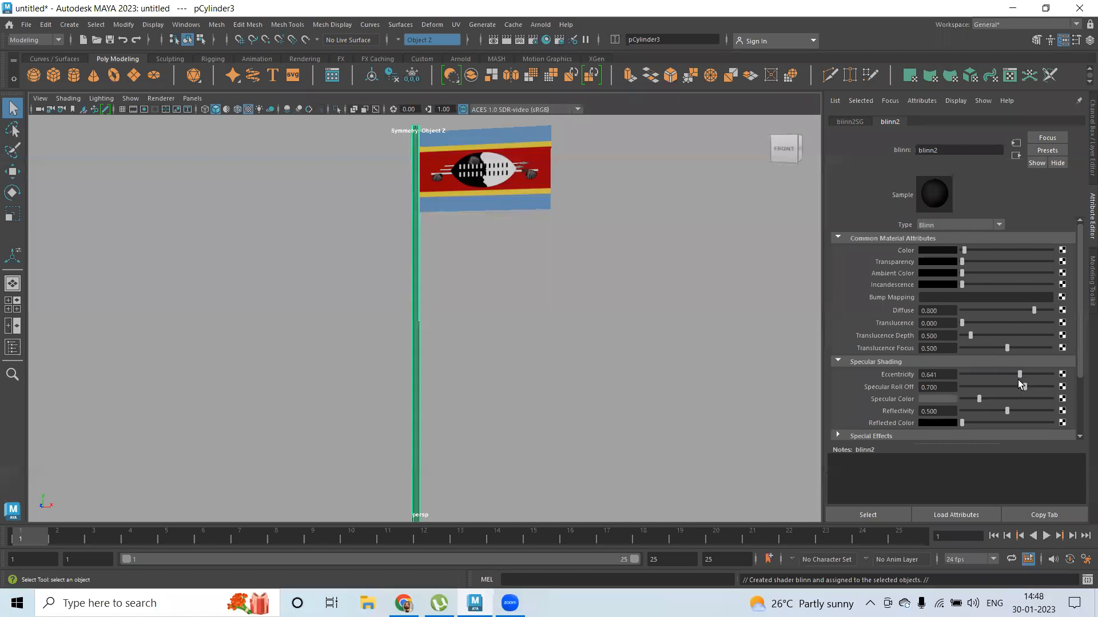
{"action": "left_click", "coordinate": [575, 336]}
Select the stepped base cylinders at the foot of the pole and assign a new Lambert material to them
{"action": "scroll", "coordinate": [555, 354], "scroll_direction": "down", "scroll_amount": 5}
{"action": "middle_click_drag", "start_coordinate": [555, 355], "coordinate": [540, 255], "text": "alt"}
{"action": "left_click_drag", "start_coordinate": [473, 372], "coordinate": [472, 386], "text": "alt"}
{"action": "left_click", "coordinate": [382, 323]}
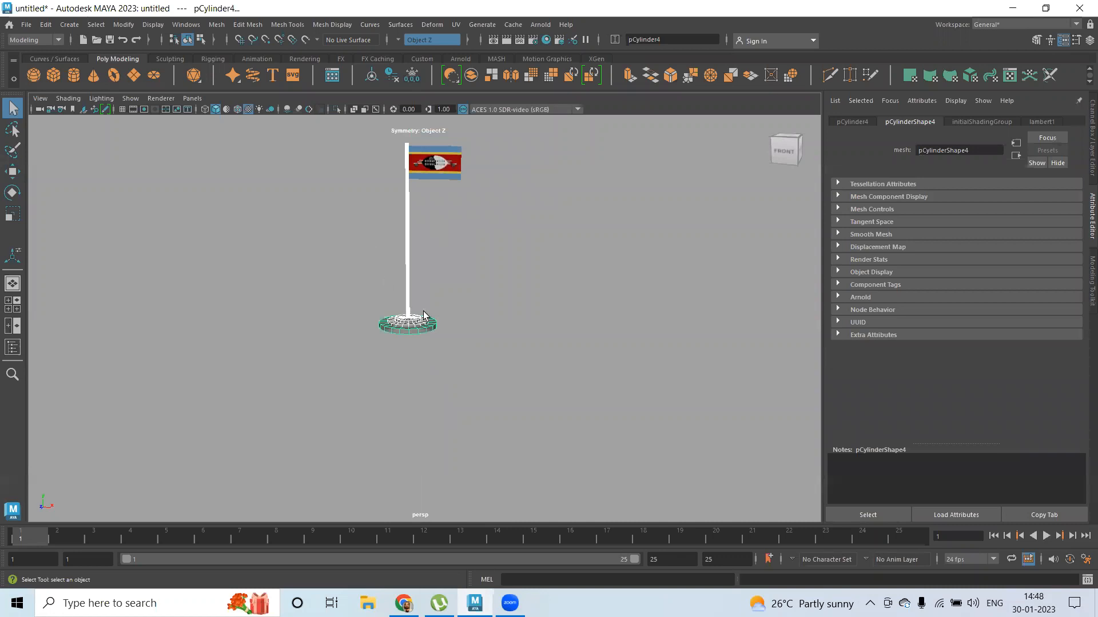
{"action": "scroll", "coordinate": [440, 350], "scroll_direction": "up", "scroll_amount": 5}
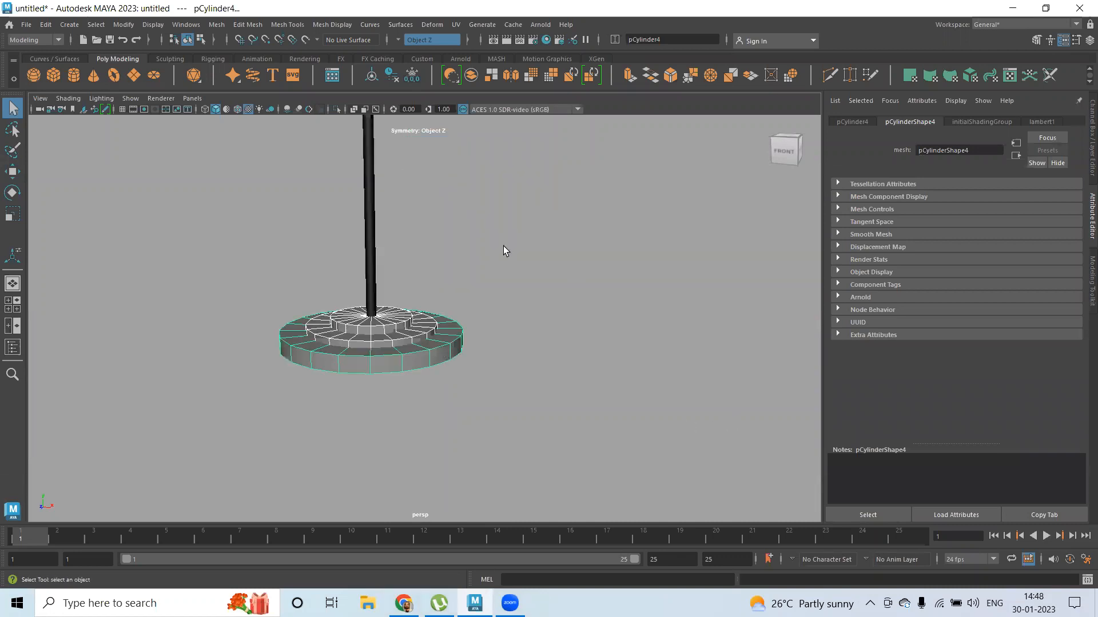
{"action": "right_click_drag", "start_coordinate": [503, 250], "coordinate": [499, 544]}
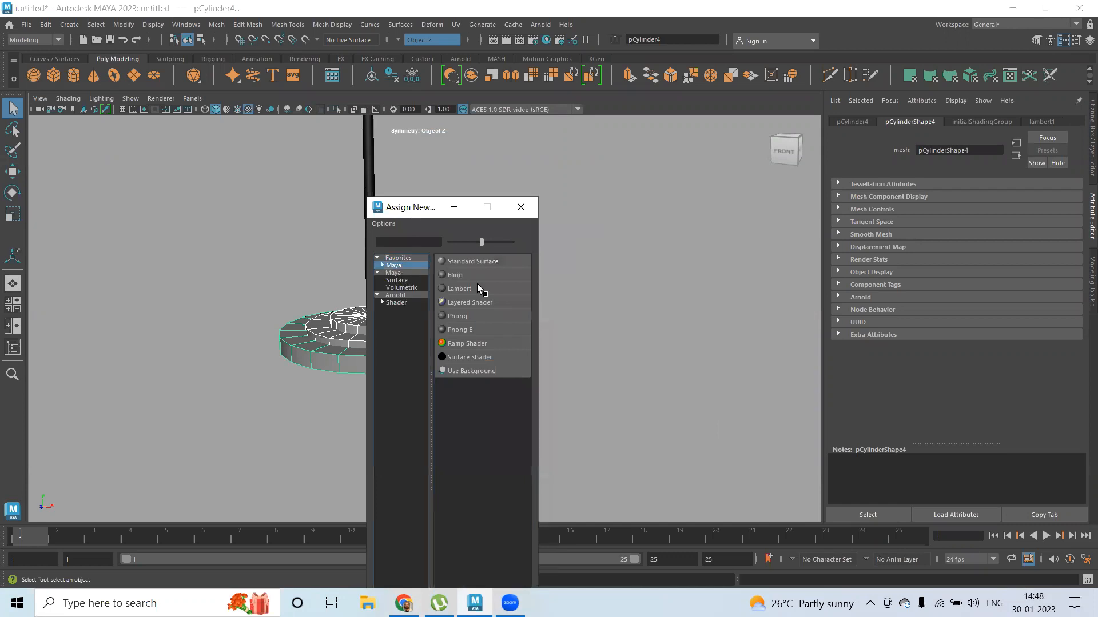
{"action": "left_click", "coordinate": [460, 289]}
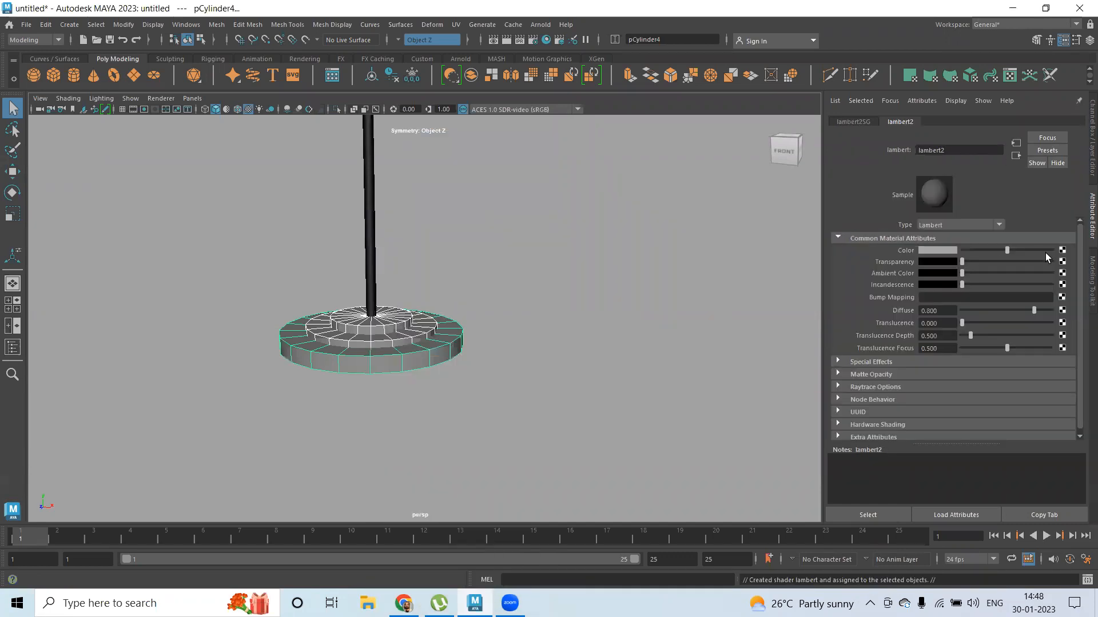
Set the base Lambert's color to a very dark reddish brown, deselect the base and frame the whole flagpole
{"action": "left_click", "coordinate": [947, 252]}
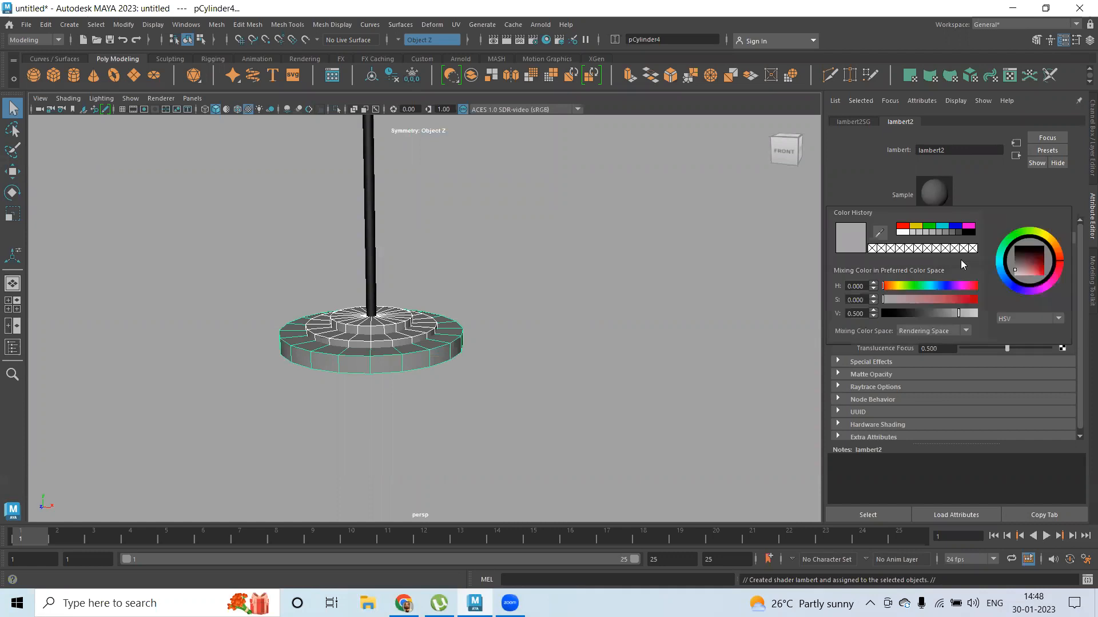
{"action": "mouse_move", "coordinate": [1014, 266]}
{"action": "left_mouse_down"}
{"action": "mouse_move", "coordinate": [1016, 256]}
{"action": "mouse_move", "coordinate": [704, 273]}
{"action": "left_mouse_up"}
{"action": "left_click", "coordinate": [444, 269]}
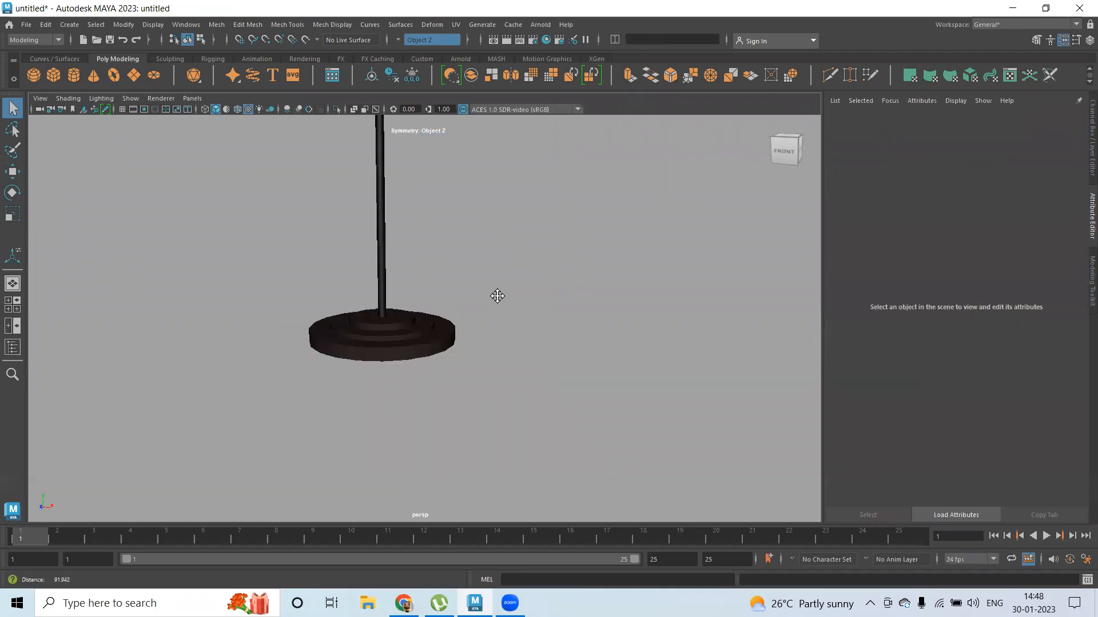
{"action": "key", "text": "a"}
{"action": "left_click_drag", "start_coordinate": [494, 337], "coordinate": [343, 304], "text": "alt"}
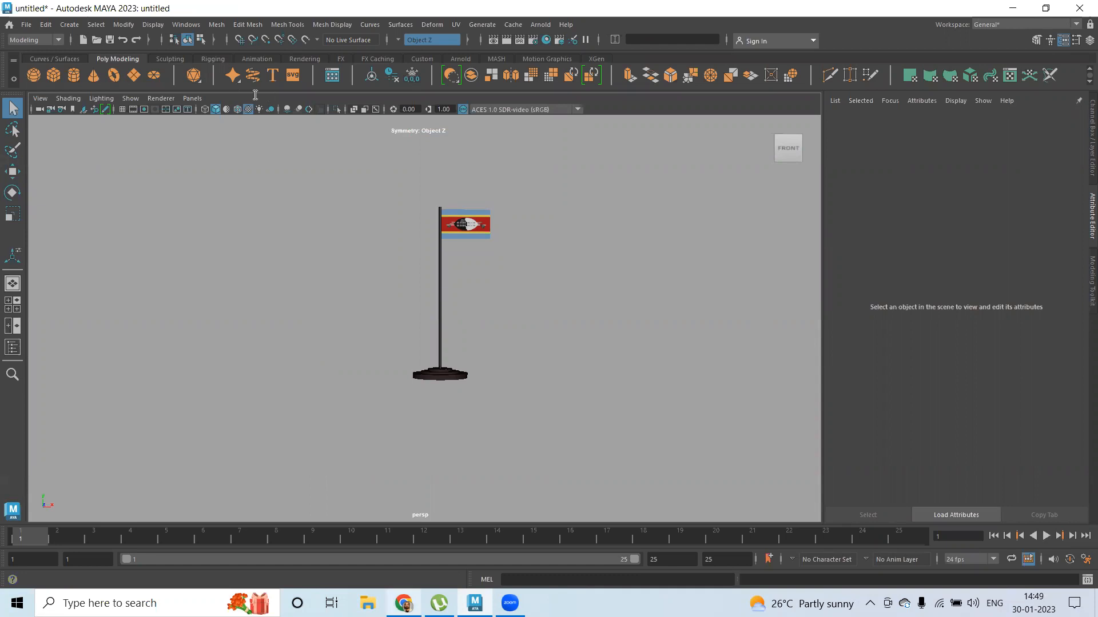
Switch to Chrome and search Google Images for "eswatini school"
{"action": "triple_click", "coordinate": [203, 86]}
{"action": "type", "text": "eswatini s"}
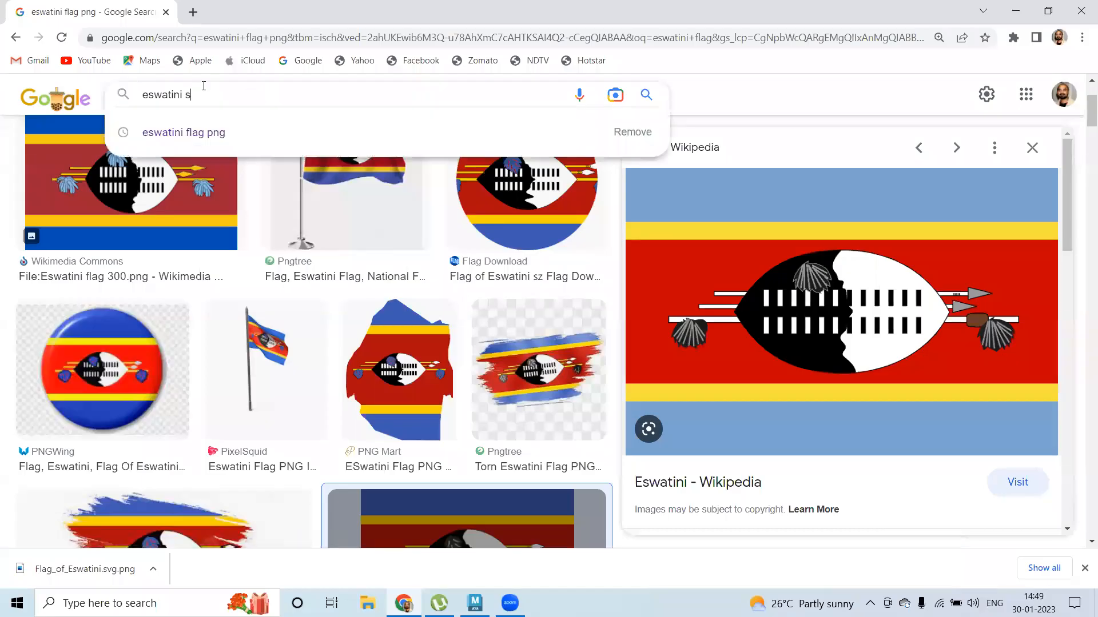
{"action": "type", "text": "chool"}
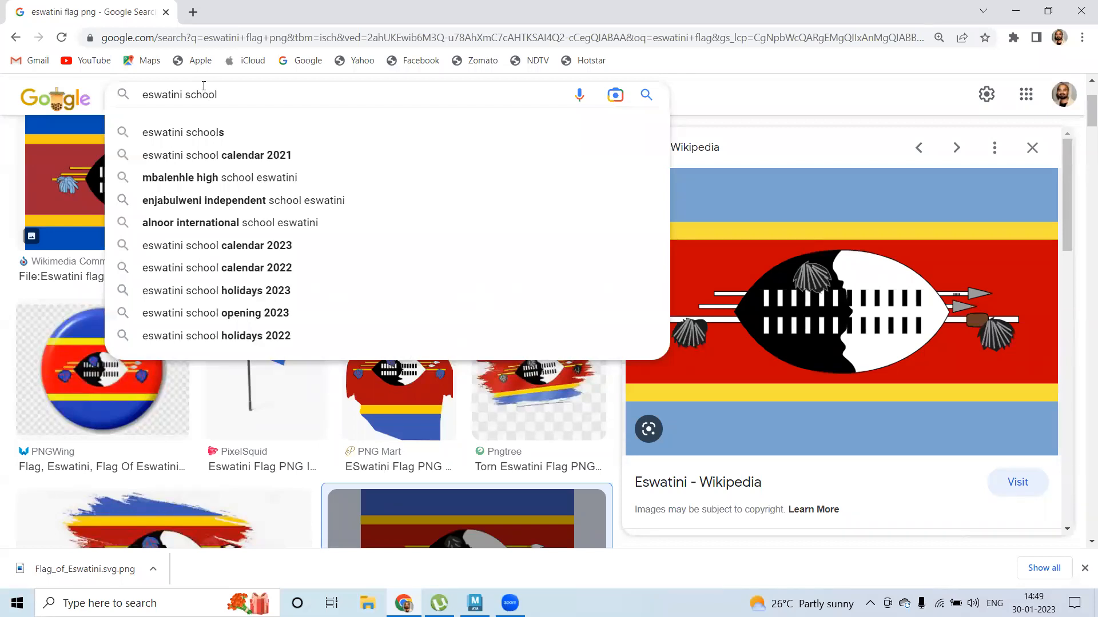
{"action": "key", "text": "Return"}
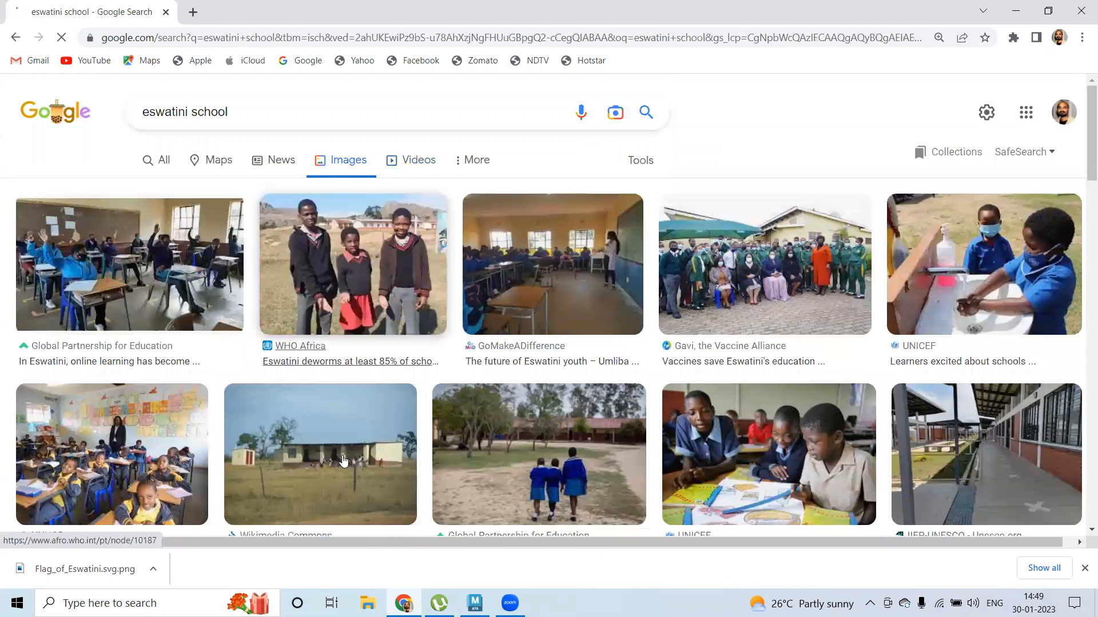
Examine the rural primary school photo, its related images and the Forbes Reef School photo as possible backgrounds, and close the preview
{"action": "left_click", "coordinate": [343, 461]}
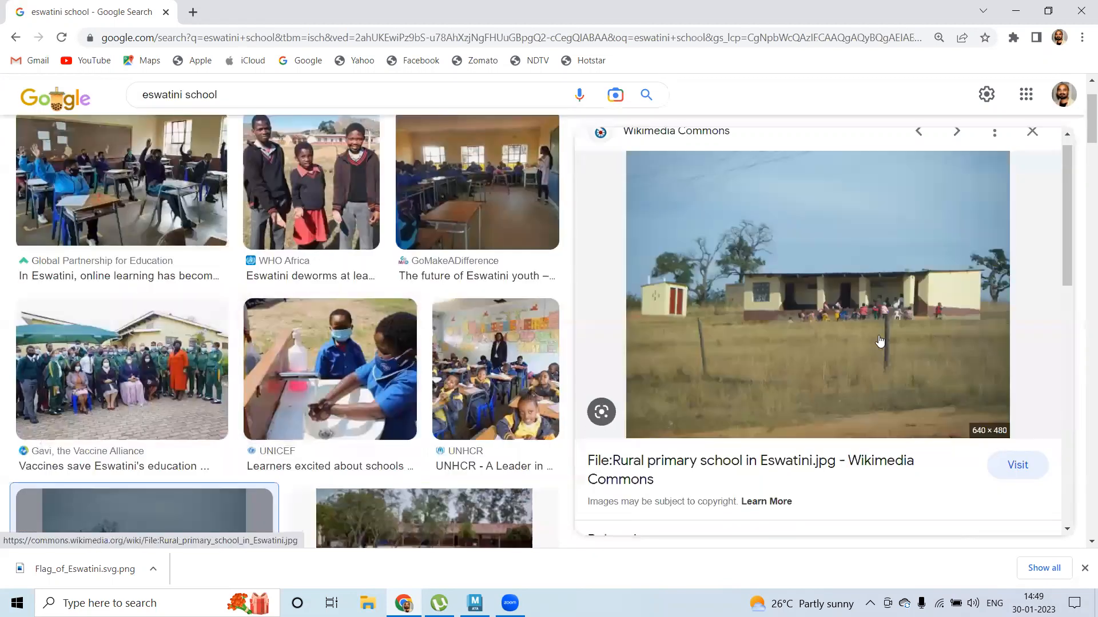
{"action": "scroll", "coordinate": [858, 349], "scroll_direction": "down", "scroll_amount": 7}
{"action": "scroll", "coordinate": [772, 321], "scroll_direction": "up", "scroll_amount": 2}
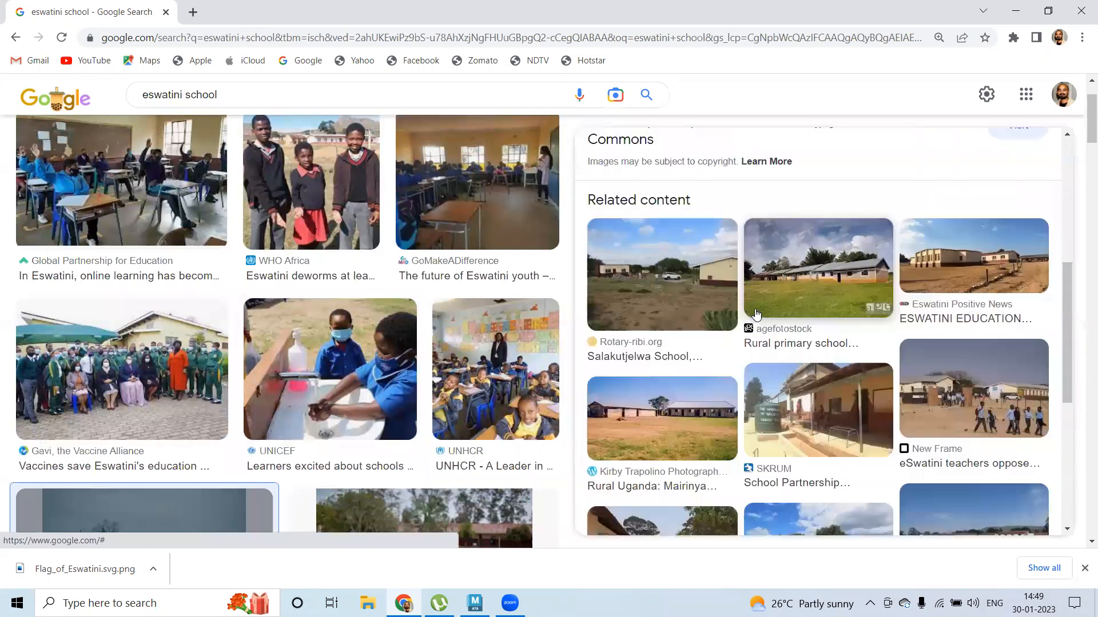
{"action": "scroll", "coordinate": [874, 396], "scroll_direction": "down", "scroll_amount": 6}
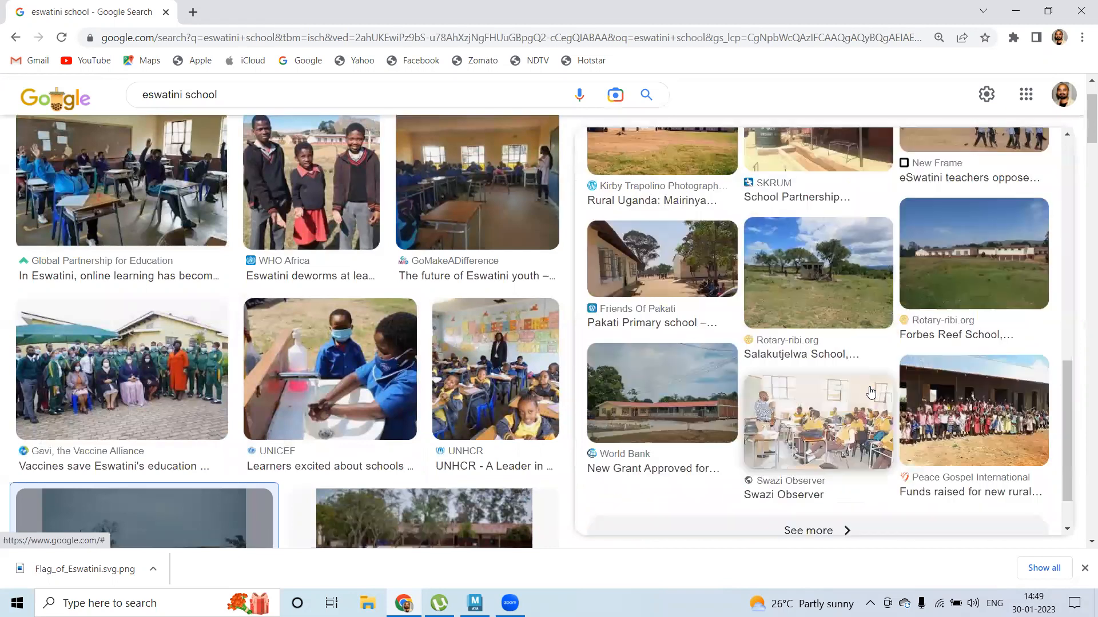
{"action": "left_click", "coordinate": [926, 289]}
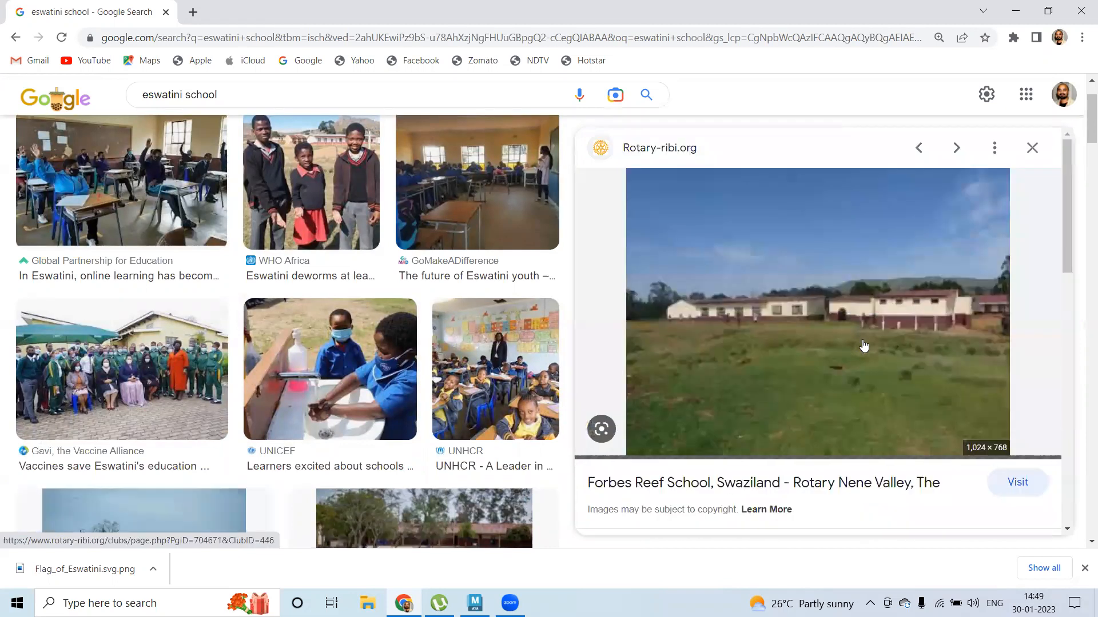
{"action": "scroll", "coordinate": [760, 289], "scroll_direction": "up", "scroll_amount": 2}
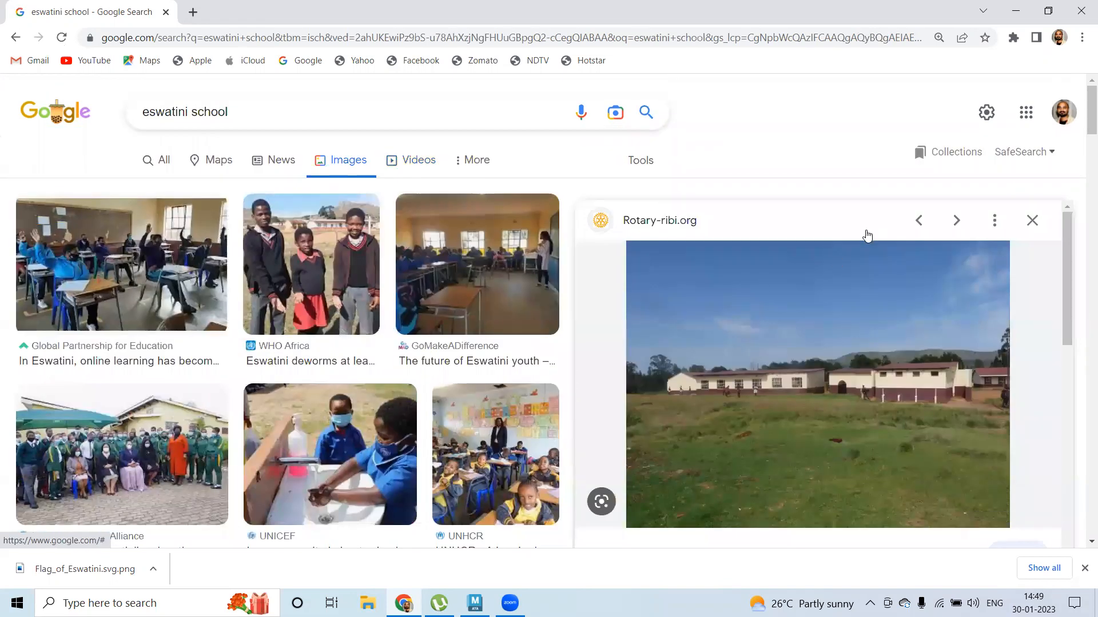
{"action": "left_click", "coordinate": [1031, 221]}
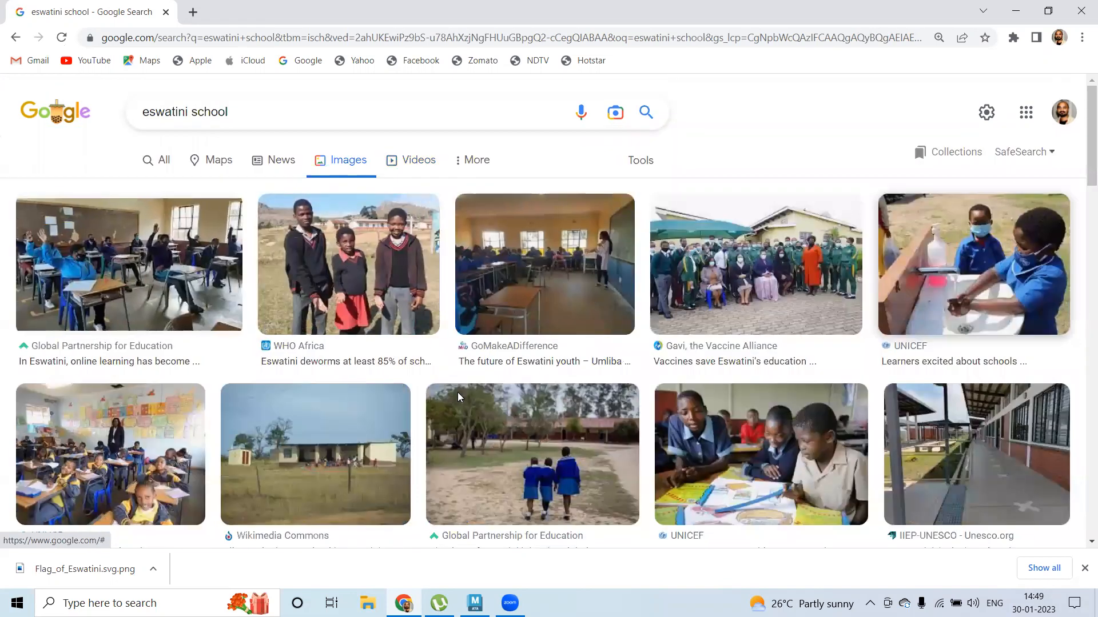
Browse related images from the rural primary school photo, open the Mombasa children school building photo with a flagpole and save it
{"action": "left_click", "coordinate": [398, 421]}
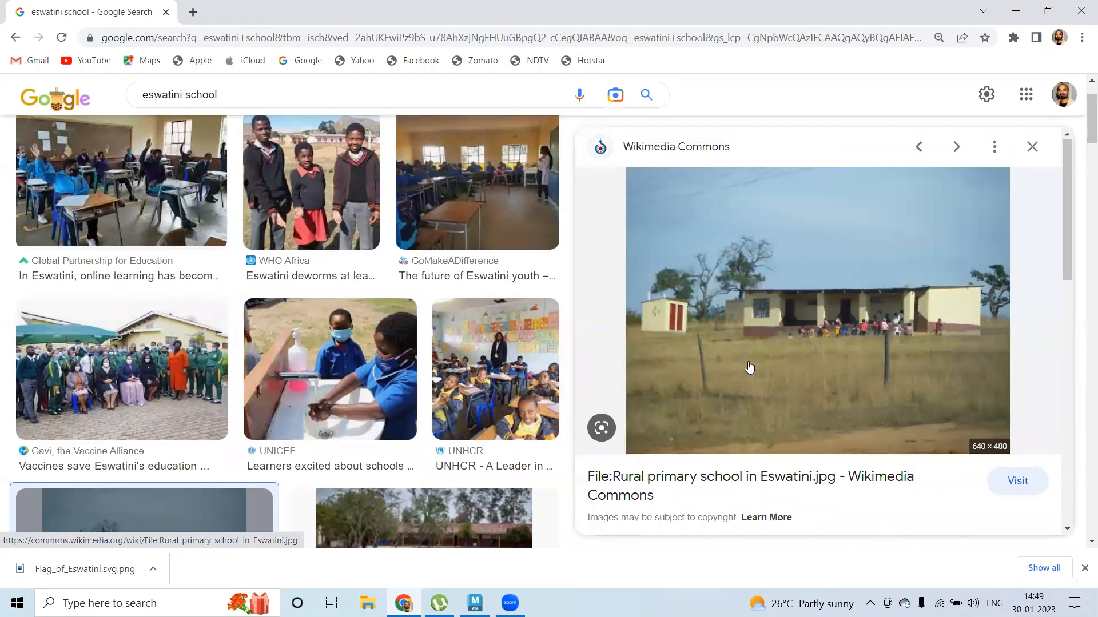
{"action": "scroll", "coordinate": [759, 372], "scroll_direction": "down", "scroll_amount": 7}
{"action": "left_click", "coordinate": [806, 289]}
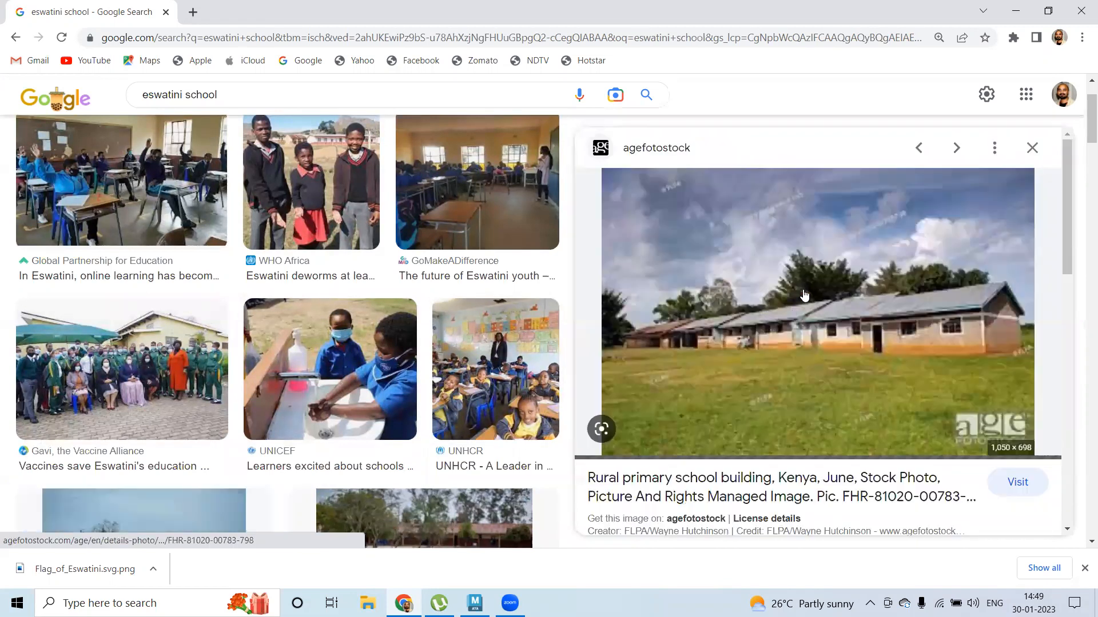
{"action": "scroll", "coordinate": [800, 337], "scroll_direction": "down", "scroll_amount": 6}
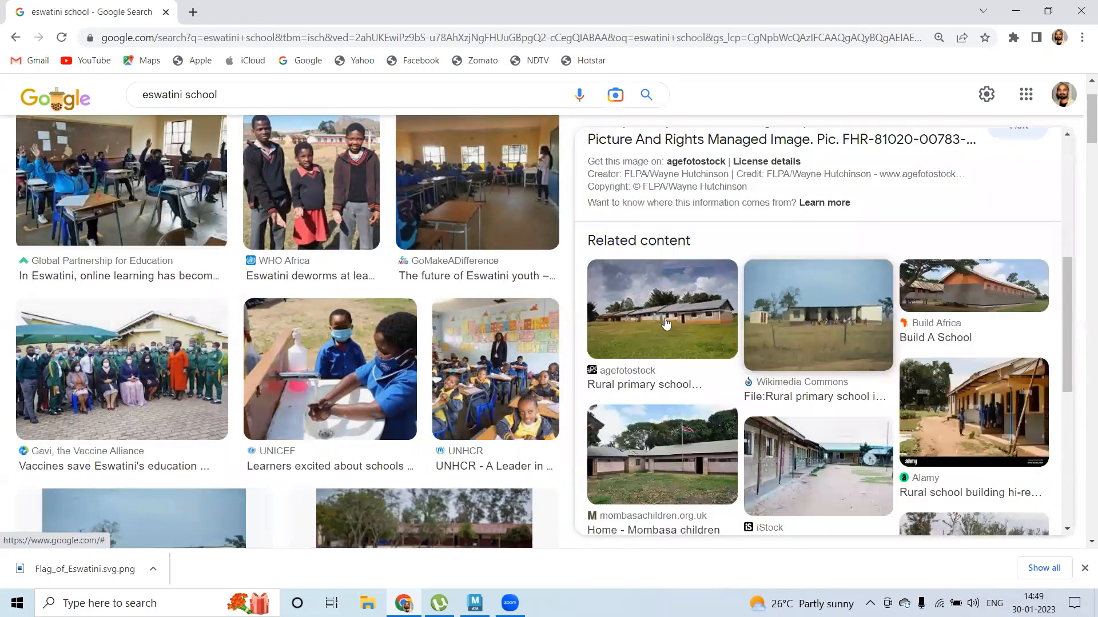
{"action": "scroll", "coordinate": [742, 407], "scroll_direction": "down", "scroll_amount": 5}
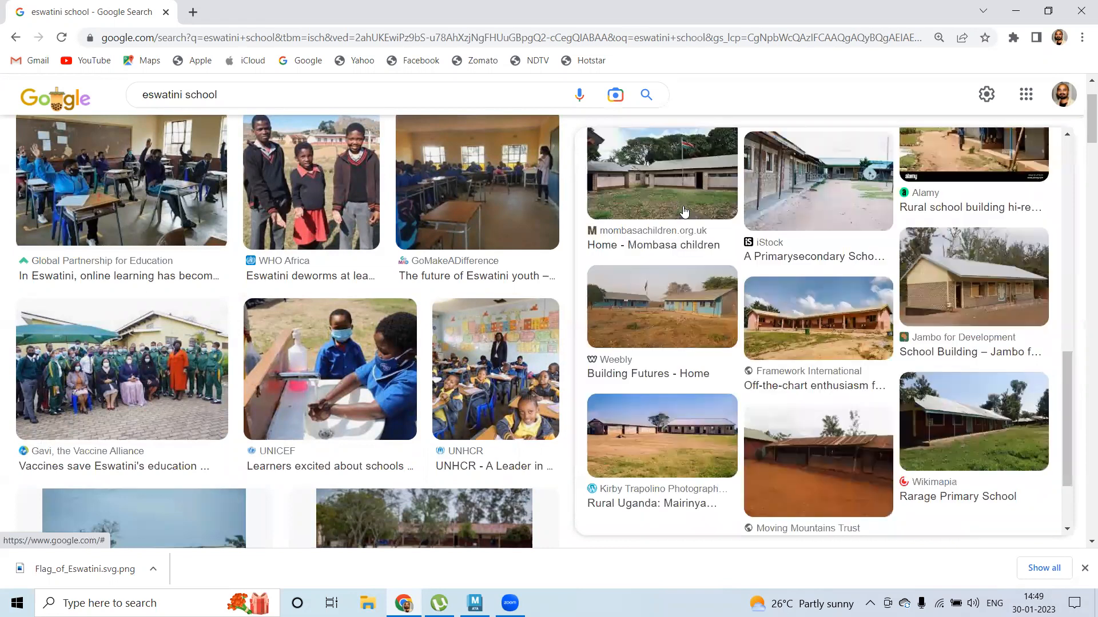
{"action": "left_click", "coordinate": [828, 327]}
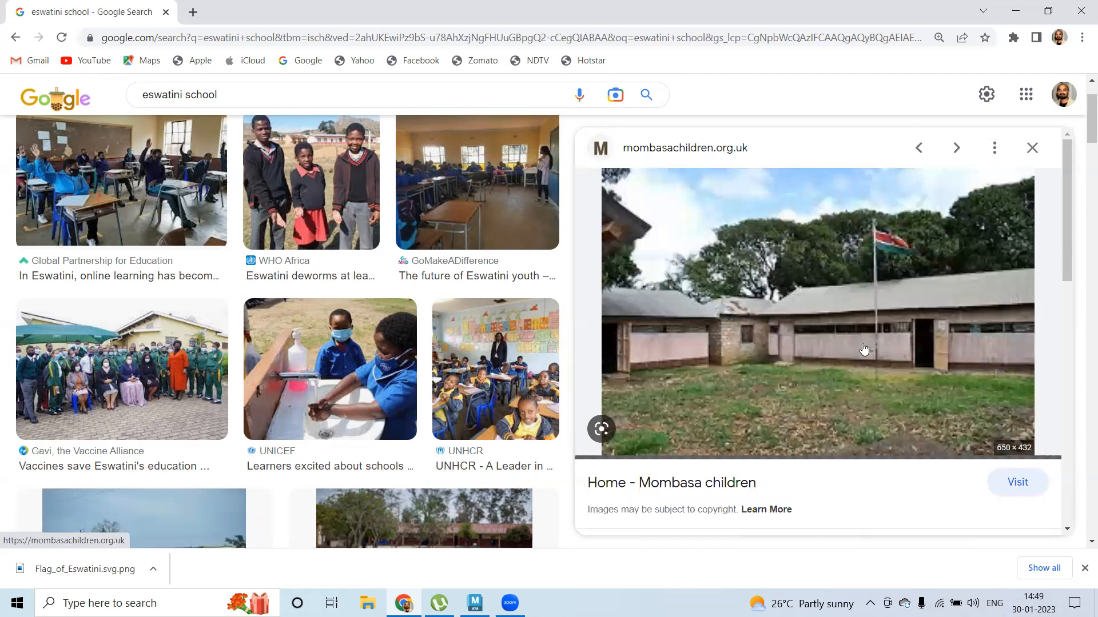
{"action": "right_click", "coordinate": [821, 301]}
{"action": "left_click", "coordinate": [873, 449]}
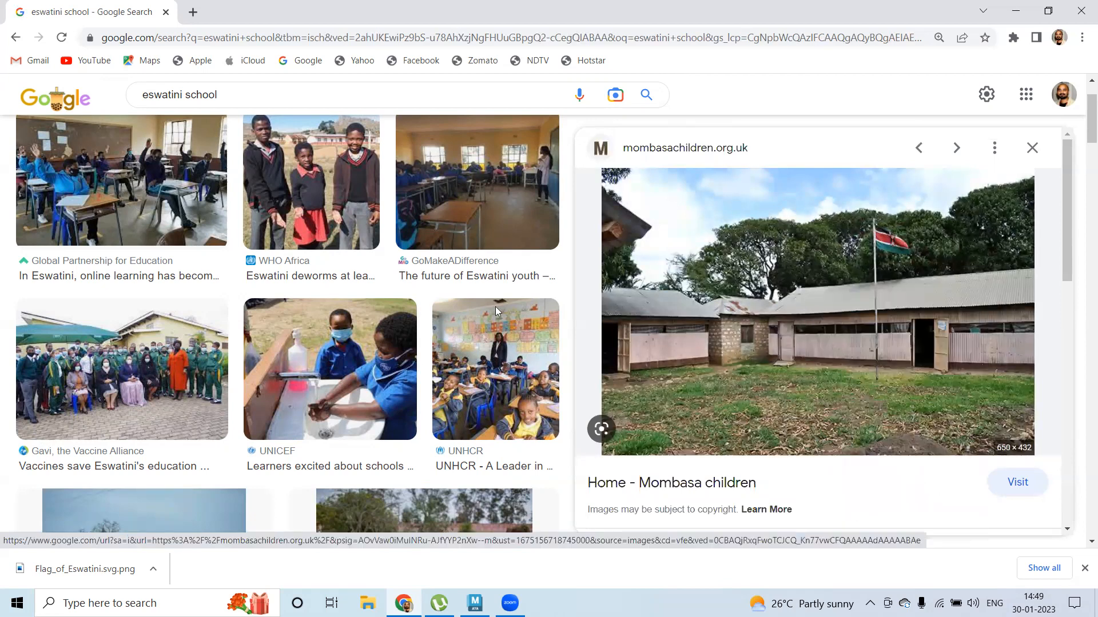
{"action": "left_click", "coordinate": [429, 320]}
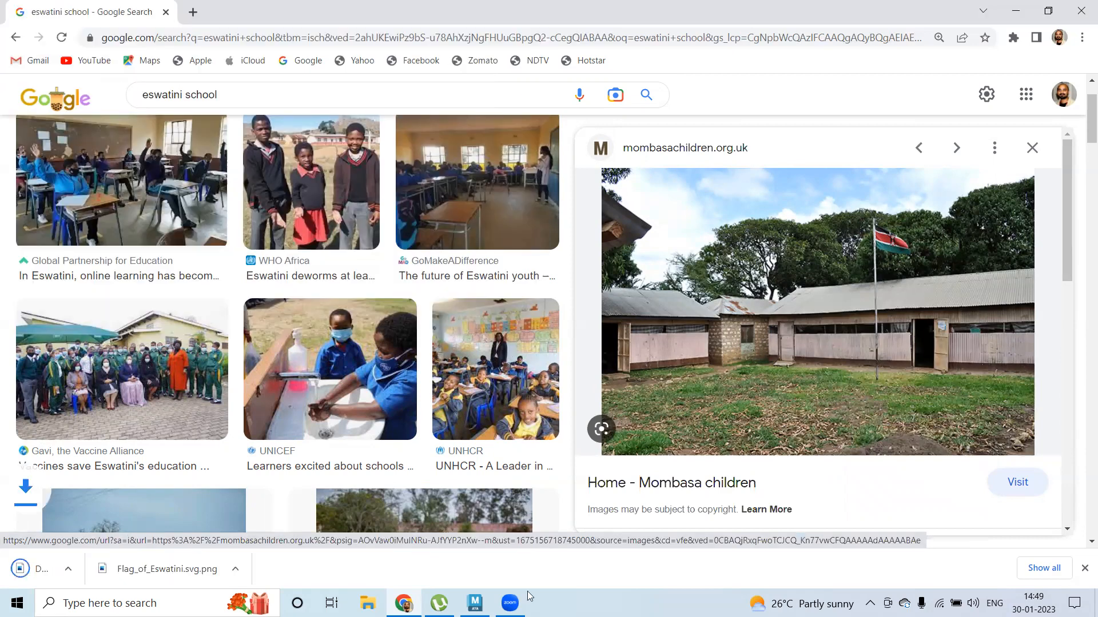
Switch back to Maya, create a polygon plane, raise it to about 27.08 in Y and scale it uniformly to about 107.6
{"action": "key", "text": "alt+Tab"}
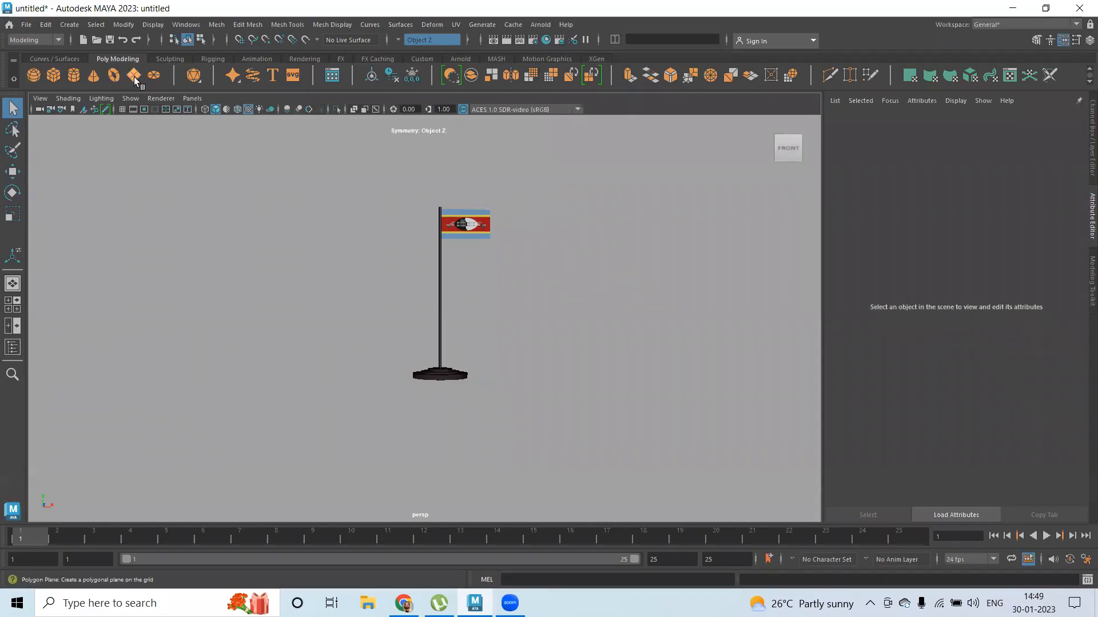
{"action": "key", "text": "w"}
{"action": "left_click_drag", "start_coordinate": [441, 321], "coordinate": [429, 215]}
{"action": "key", "text": "r"}
{"action": "left_click_drag", "start_coordinate": [439, 264], "coordinate": [735, 330]}
Stand the new plane upright in the front view by setting its Rotate X to 90
{"action": "key", "text": "space"}
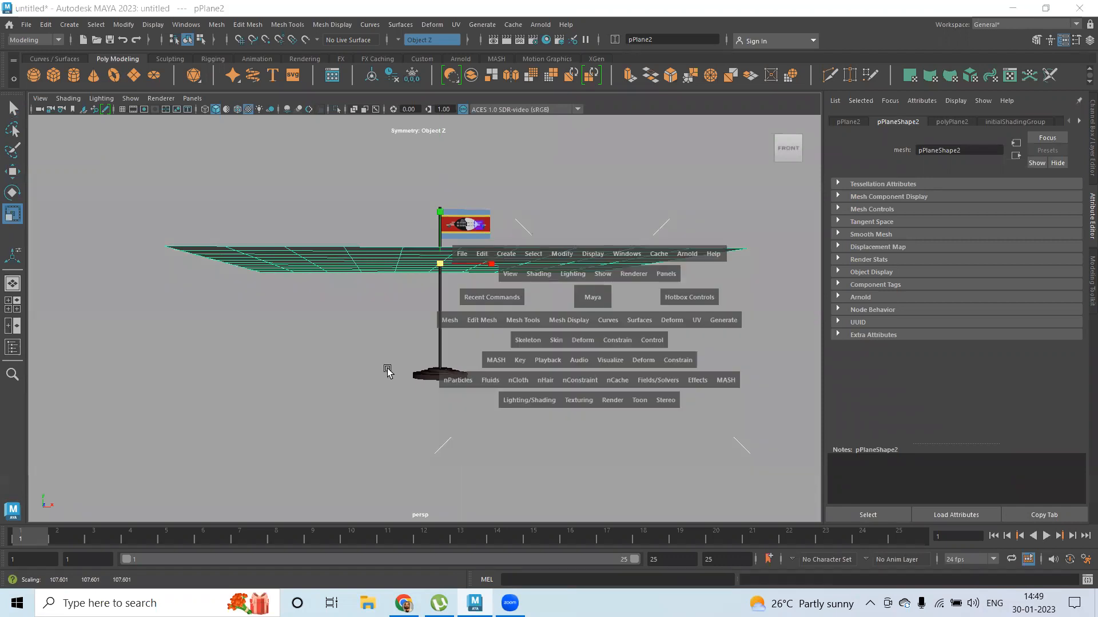
{"action": "key", "text": "space"}
{"action": "key", "text": "e"}
{"action": "left_click_drag", "start_coordinate": [429, 299], "coordinate": [448, 299]}
{"action": "left_click", "coordinate": [1088, 40]}
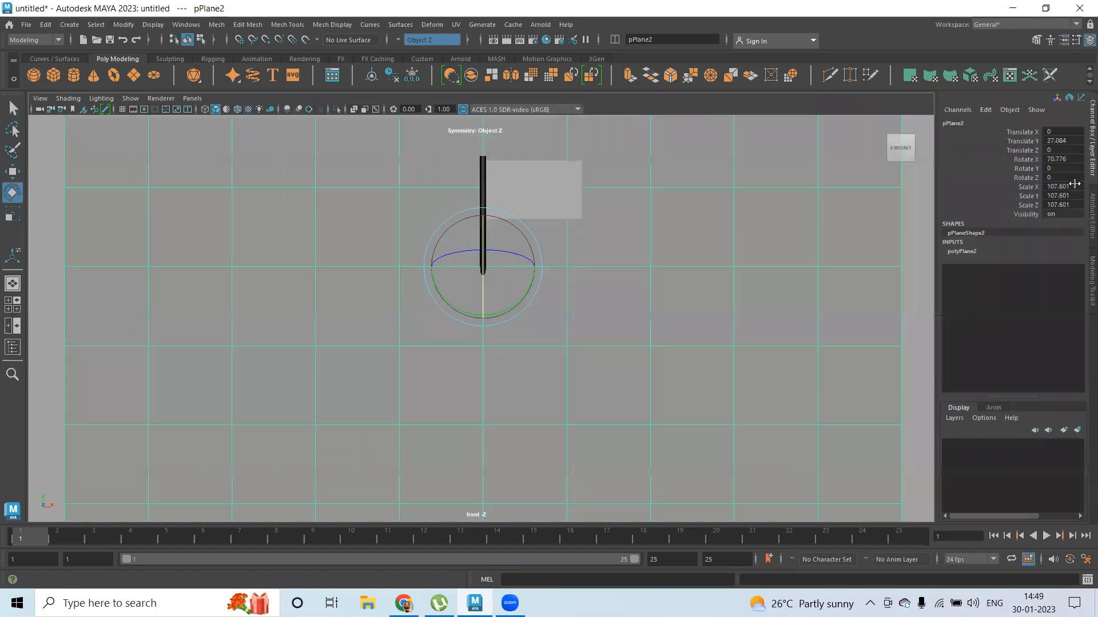
{"action": "left_click", "coordinate": [1063, 158]}
{"action": "type", "text": "90"}
{"action": "key", "text": "Return"}
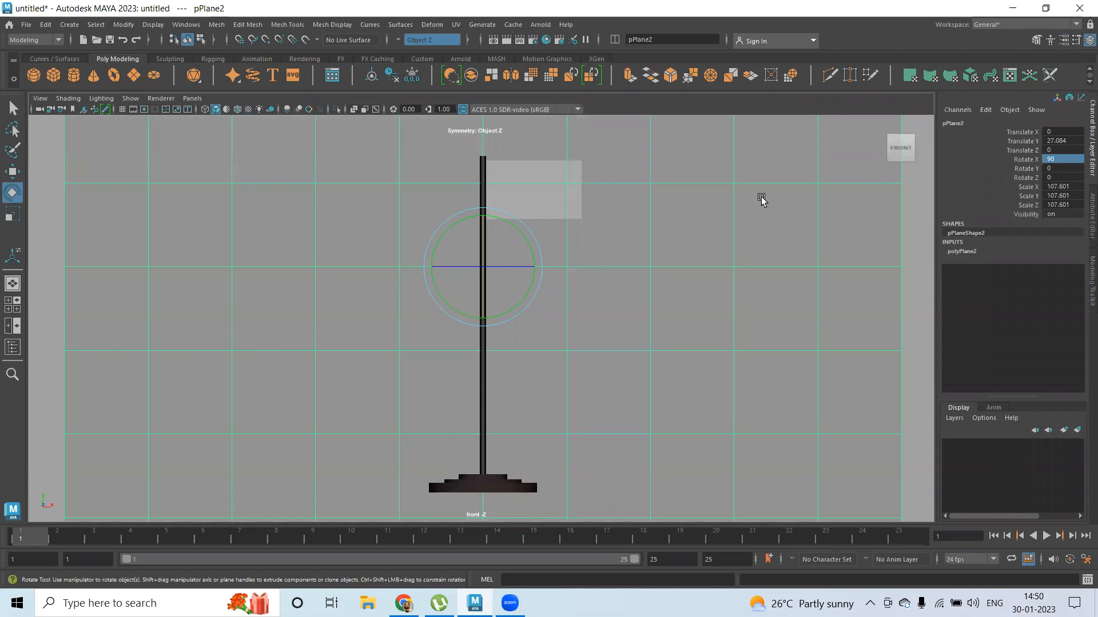
In the perspective view, enlarge the upright plane to about 391.96 by 157.91 and raise it to about 39.19 in Y
{"action": "key", "text": "space"}
{"action": "key", "text": "space"}
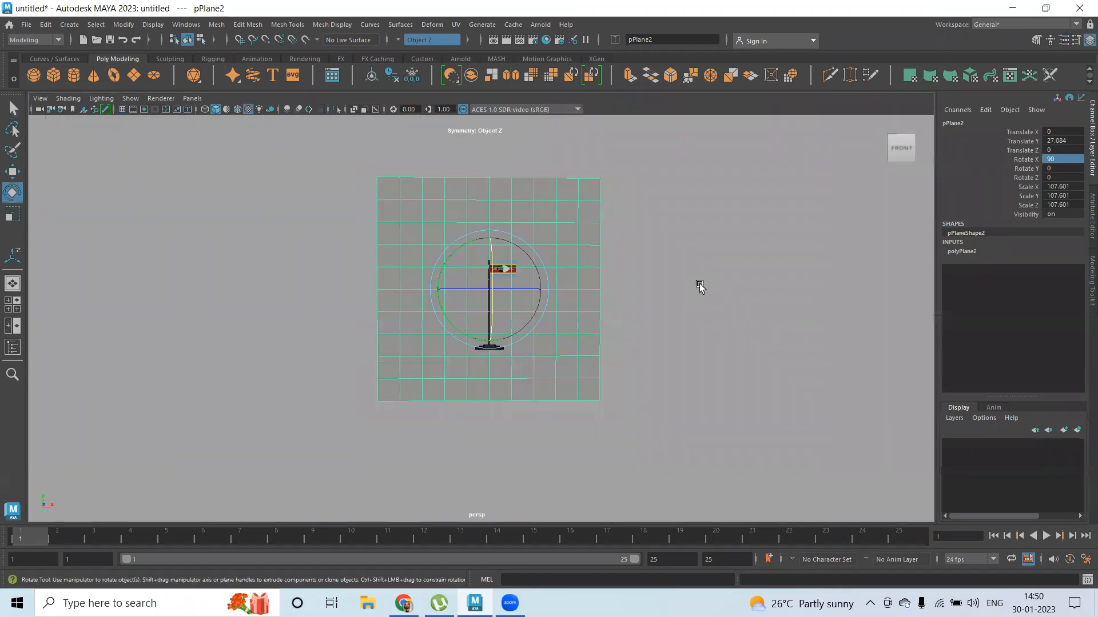
{"action": "key", "text": "r"}
{"action": "left_click_drag", "start_coordinate": [539, 290], "coordinate": [622, 300]}
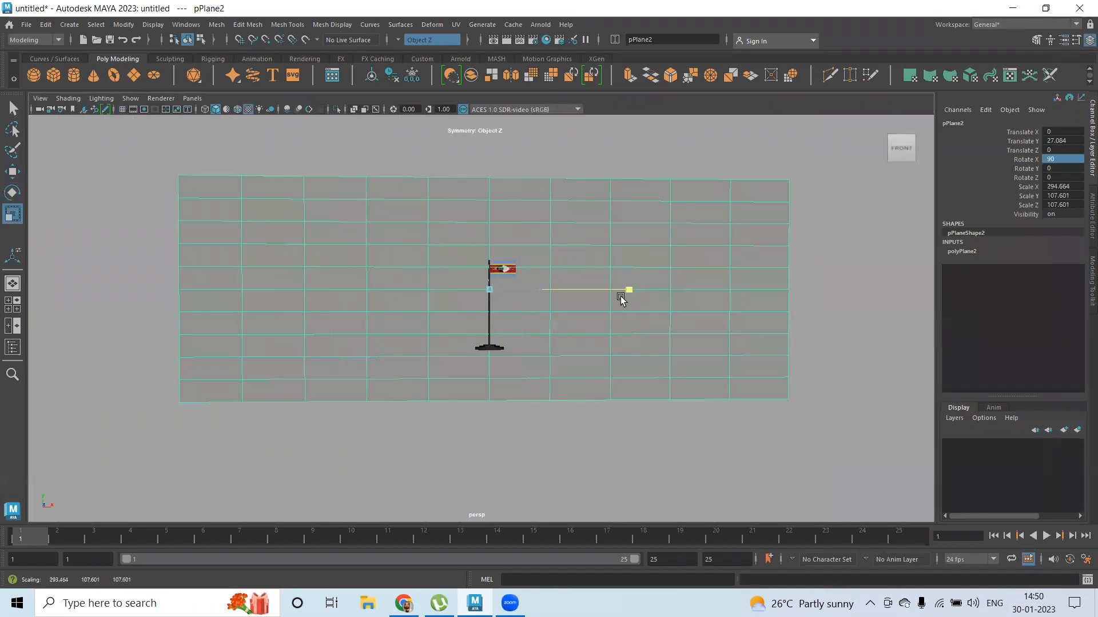
{"action": "left_click_drag", "start_coordinate": [490, 293], "coordinate": [606, 335]}
{"action": "key", "text": "w"}
{"action": "mouse_move", "coordinate": [488, 229]}
{"action": "left_mouse_down"}
{"action": "mouse_move", "coordinate": [491, 204]}
{"action": "mouse_move", "coordinate": [493, 225]}
{"action": "left_mouse_up"}
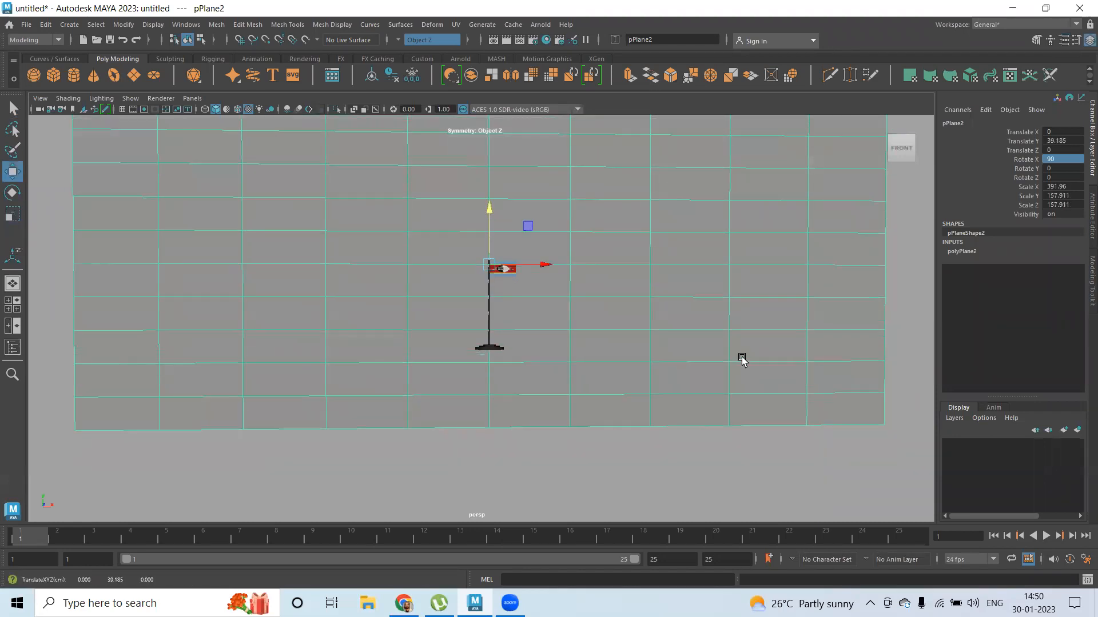
Move the upright backdrop plane behind the flagpole, to about -68.19 in Z
{"action": "scroll", "coordinate": [581, 343], "scroll_direction": "down", "scroll_amount": 5}
{"action": "left_click_drag", "start_coordinate": [581, 343], "coordinate": [474, 301], "text": "alt"}
{"action": "left_click_drag", "start_coordinate": [715, 370], "coordinate": [624, 375], "text": "alt"}
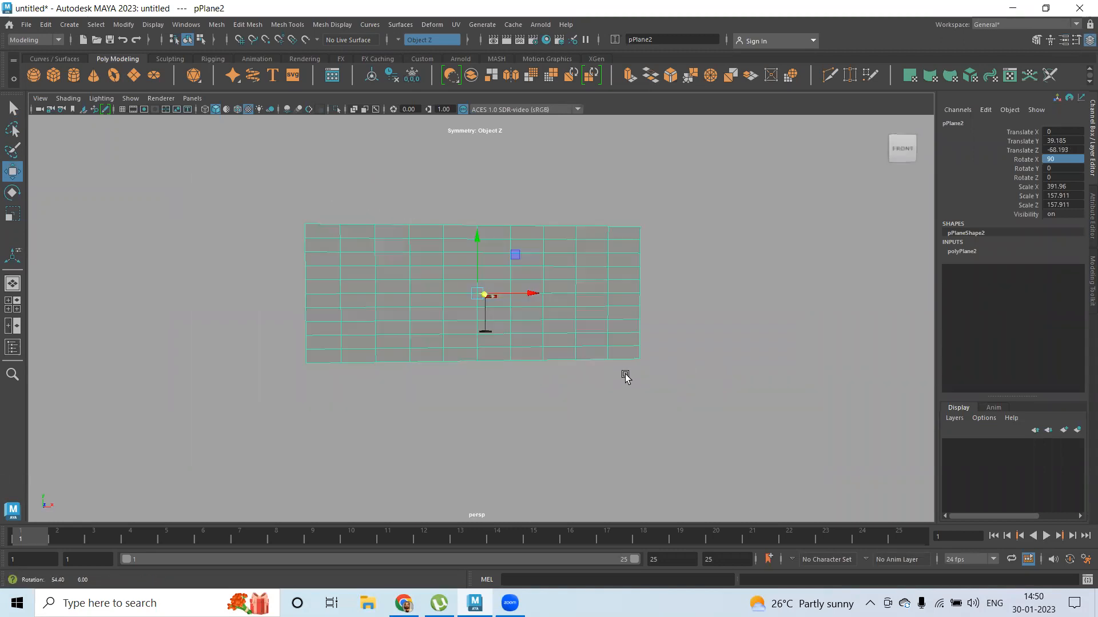
Apply a planar UV projection from the Z axis, fitted to the bounding box, to the backdrop plane
{"action": "left_click", "coordinate": [455, 25]}
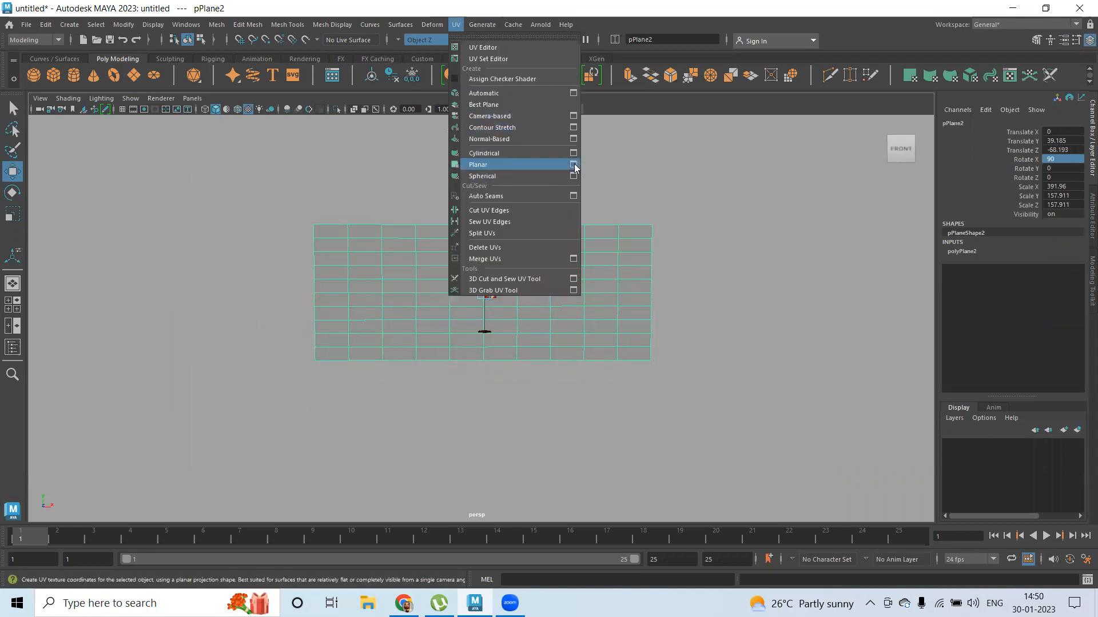
{"action": "left_click", "coordinate": [574, 165]}
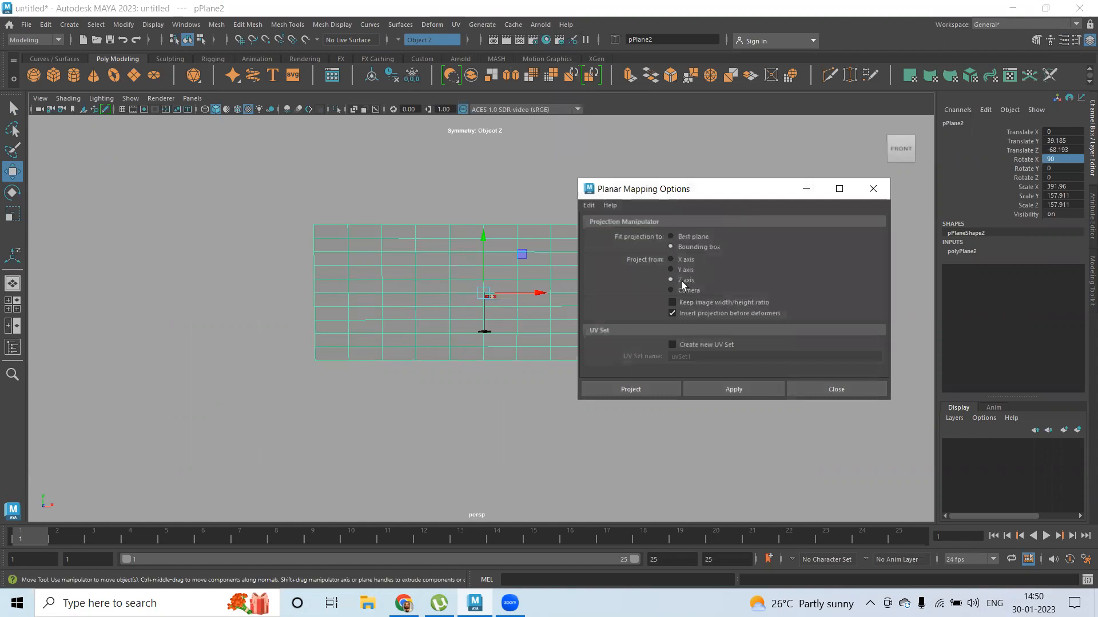
{"action": "left_click", "coordinate": [653, 391]}
{"action": "right_click_drag", "start_coordinate": [604, 246], "coordinate": [652, 218]}
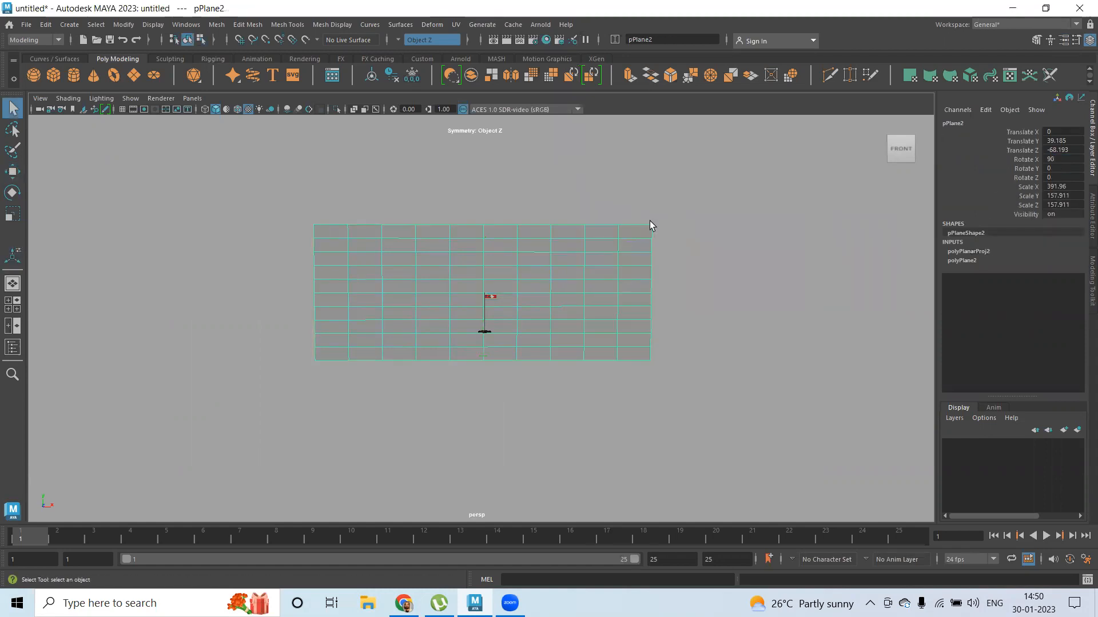
Assign a new Lambert material to the backdrop plane
{"action": "right_click_drag", "start_coordinate": [724, 193], "coordinate": [711, 489]}
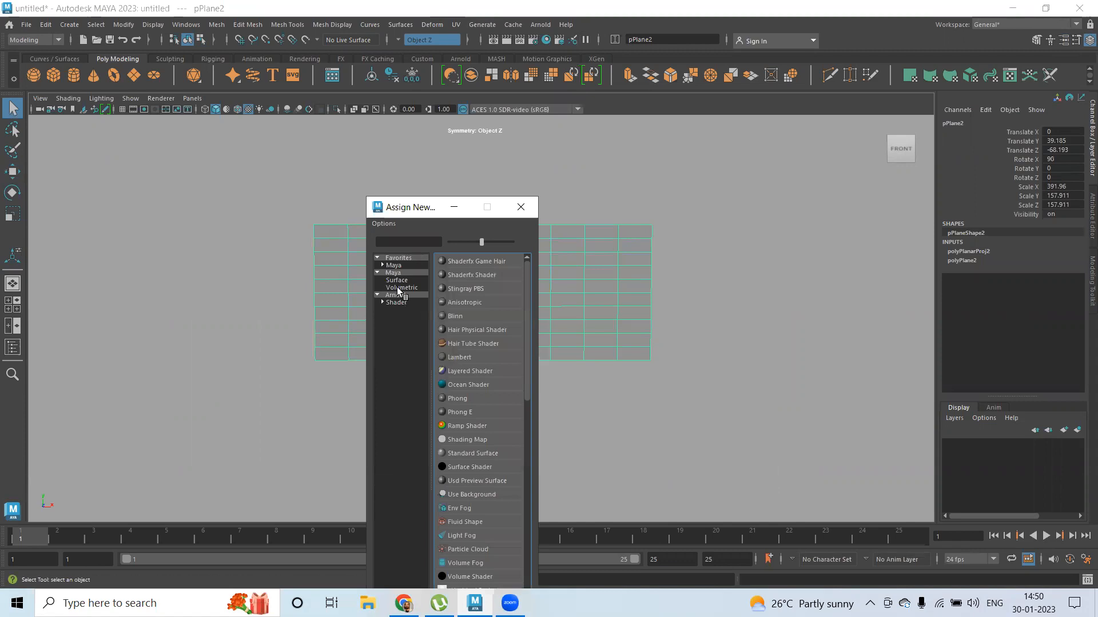
{"action": "left_click", "coordinate": [395, 280]}
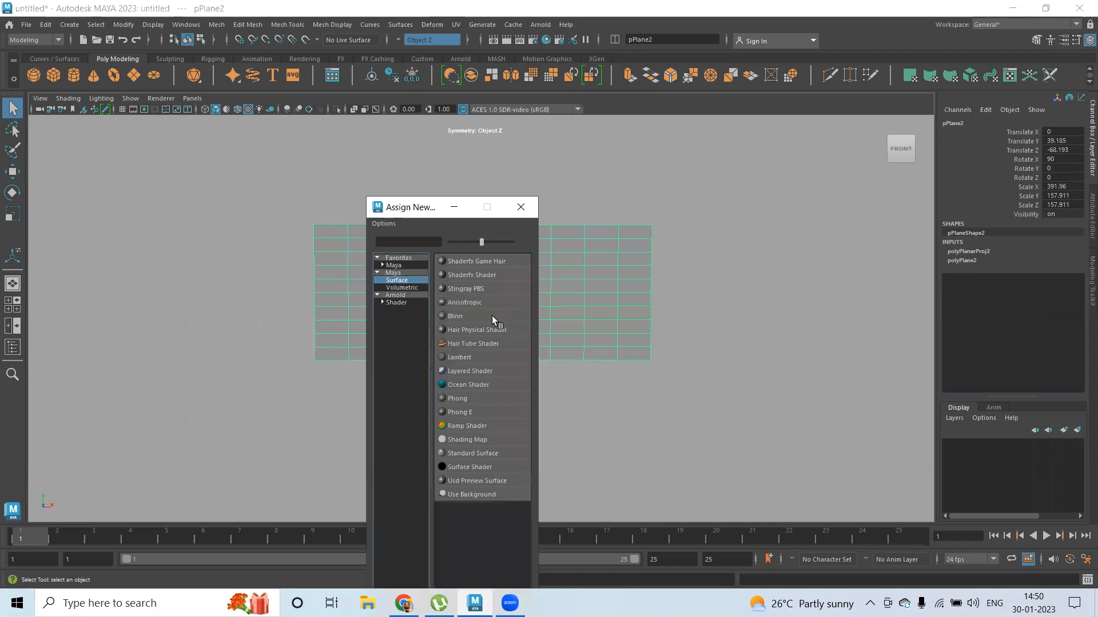
{"action": "left_click", "coordinate": [461, 358]}
{"action": "left_click", "coordinate": [1065, 125]}
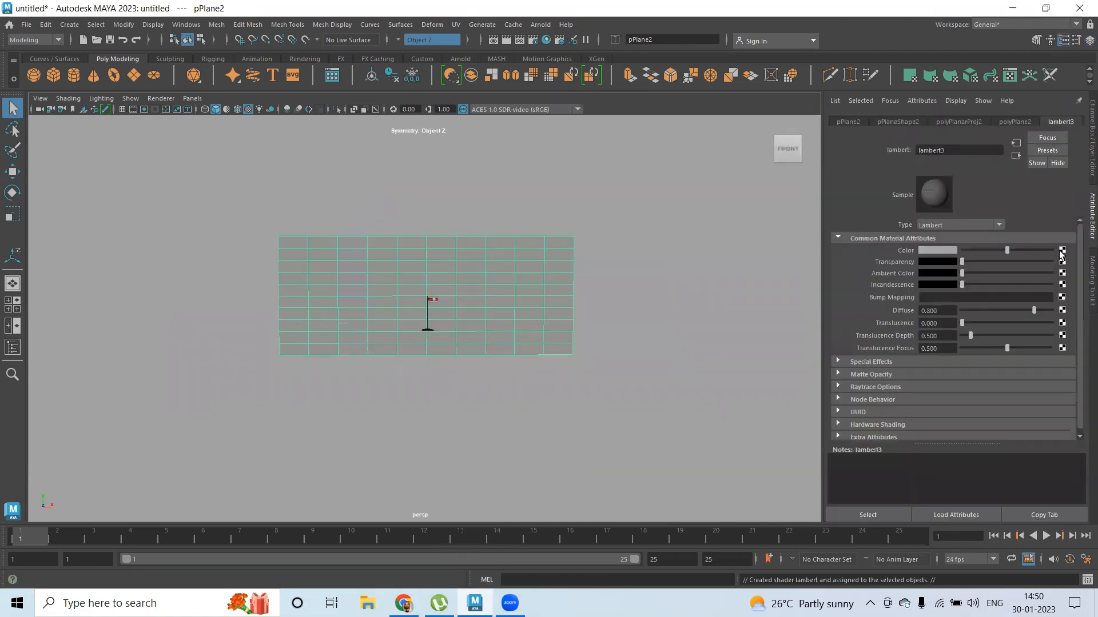
Connect a file texture to the backdrop material's color and load DSC_0157sml.jpg from the Desktop
{"action": "left_click", "coordinate": [1061, 252]}
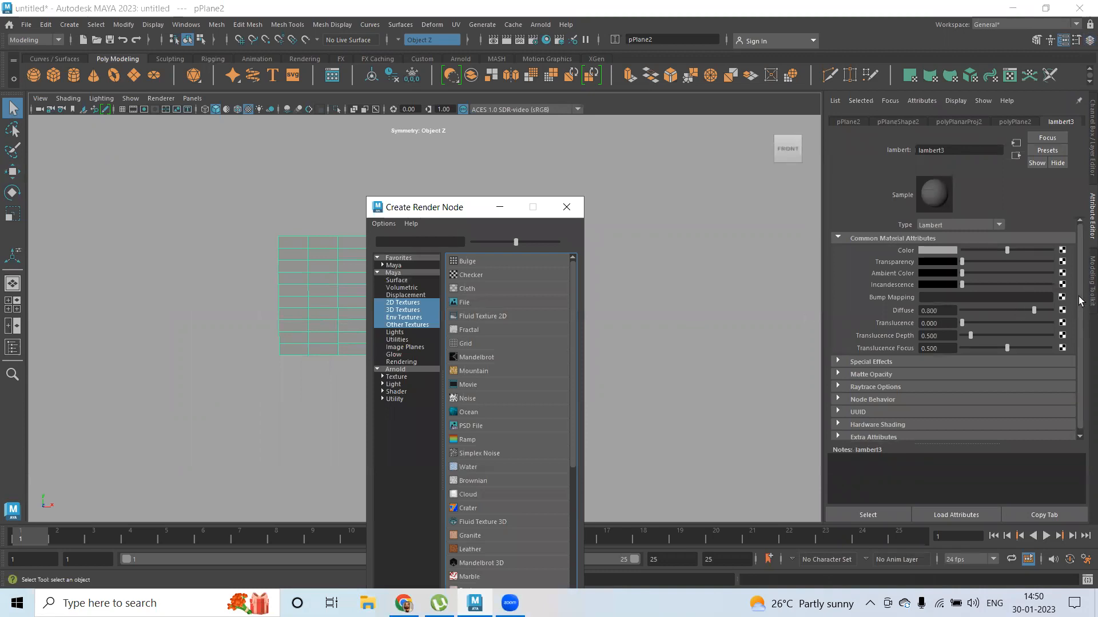
{"action": "left_click", "coordinate": [463, 302]}
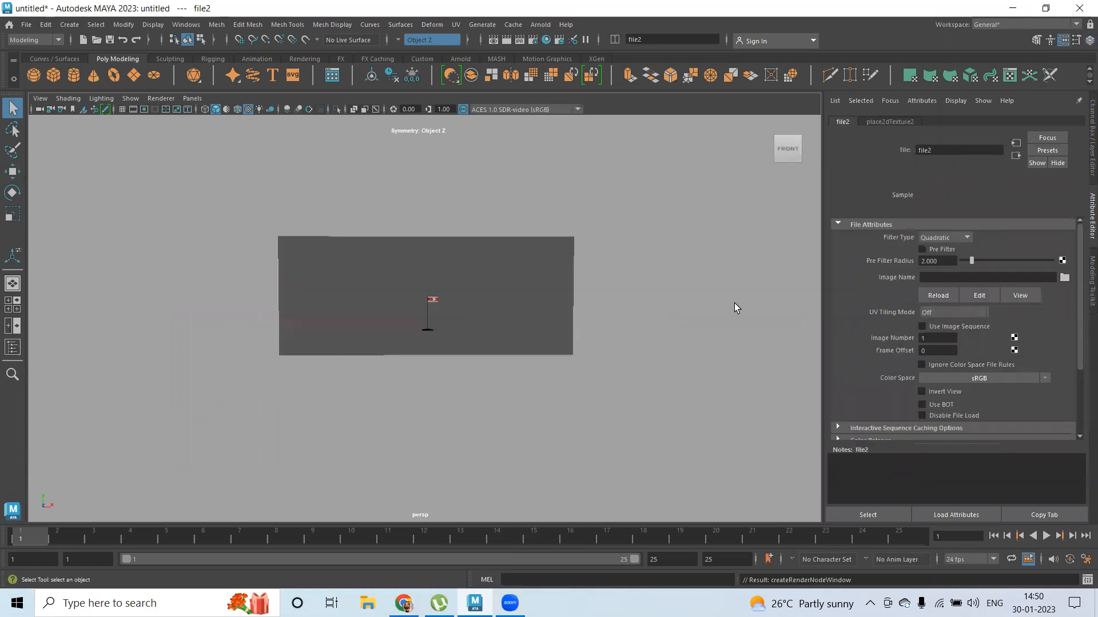
{"action": "left_click", "coordinate": [1064, 279]}
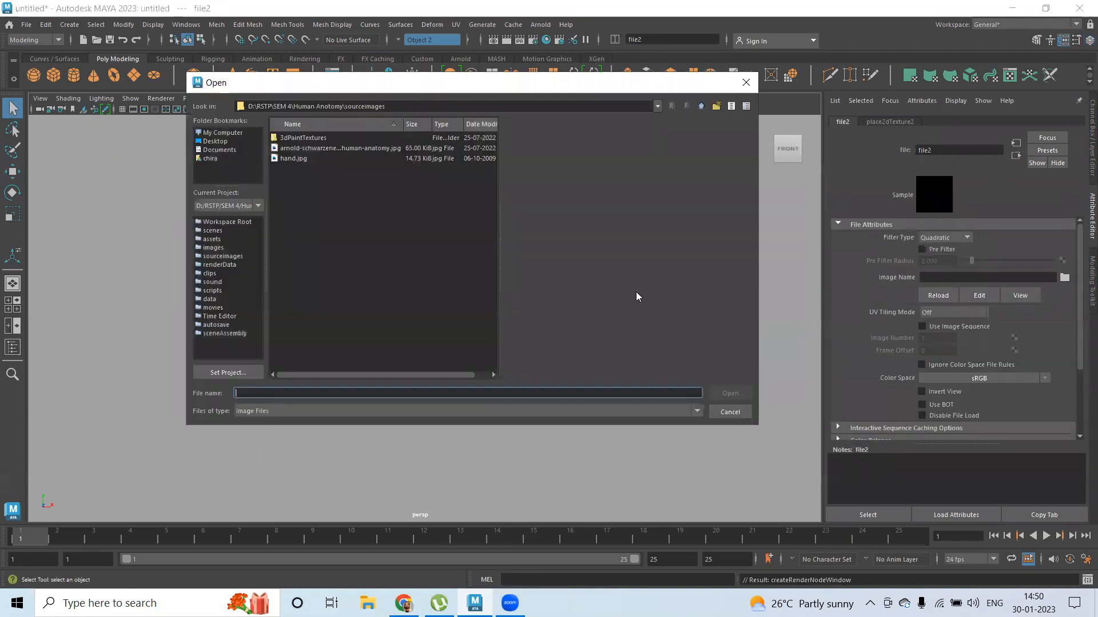
{"action": "left_click", "coordinate": [217, 141]}
{"action": "left_click", "coordinate": [293, 191]}
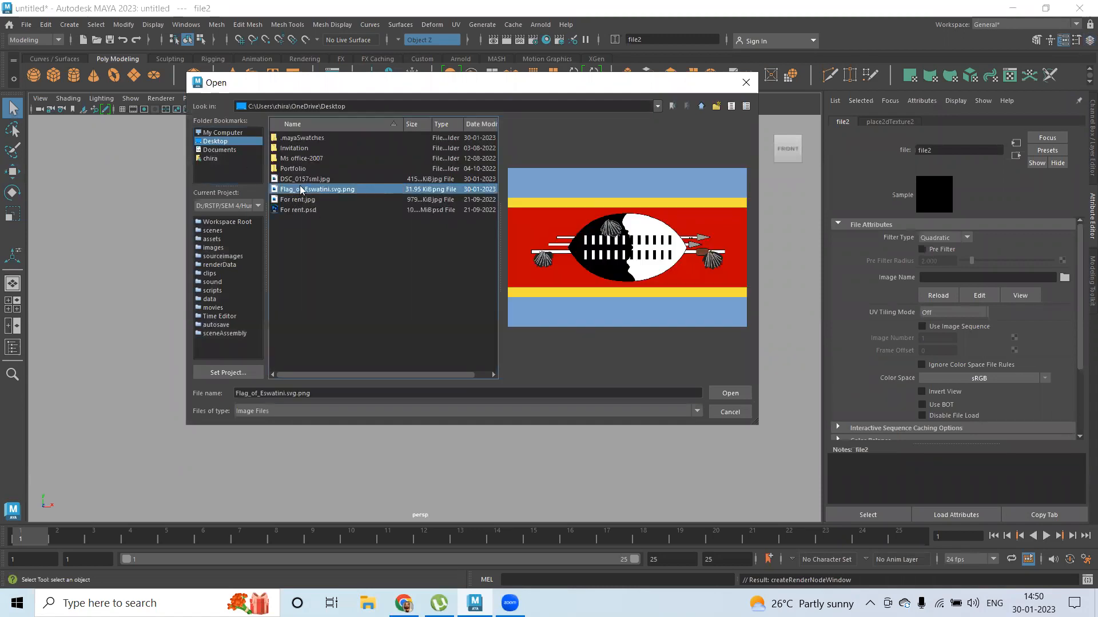
{"action": "left_click", "coordinate": [301, 180]}
{"action": "left_click", "coordinate": [730, 394]}
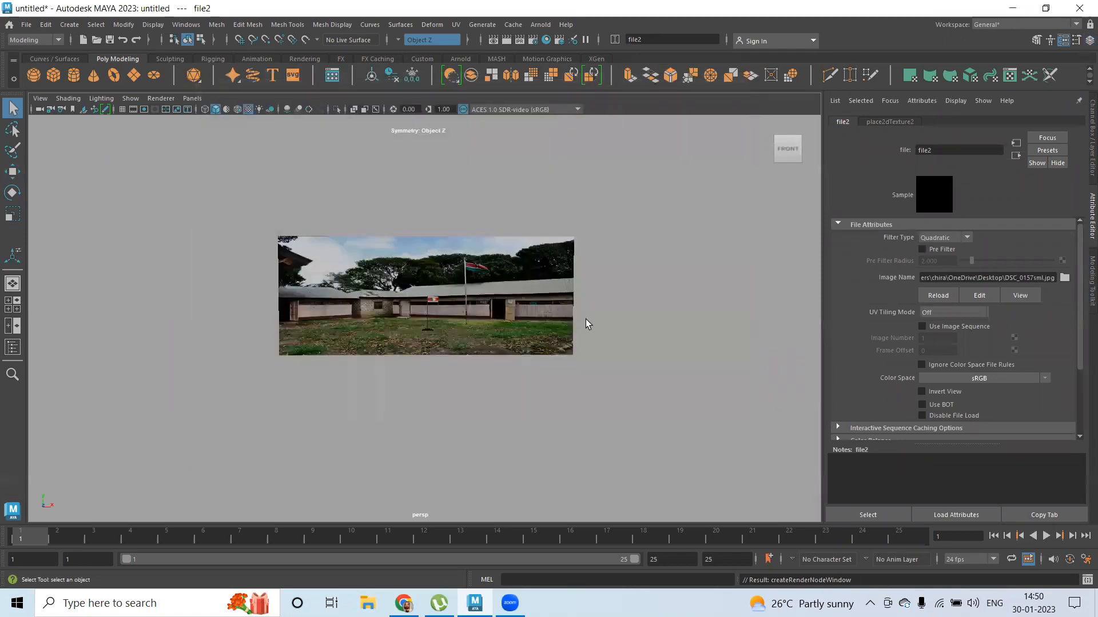
Select the photo-textured backdrop plane and scale it down uniformly behind the flag
{"action": "scroll", "coordinate": [716, 318], "scroll_direction": "up", "scroll_amount": 5}
{"action": "left_click_drag", "start_coordinate": [504, 295], "coordinate": [616, 302], "text": "alt"}
{"action": "left_click_drag", "start_coordinate": [681, 318], "coordinate": [644, 305], "text": "alt"}
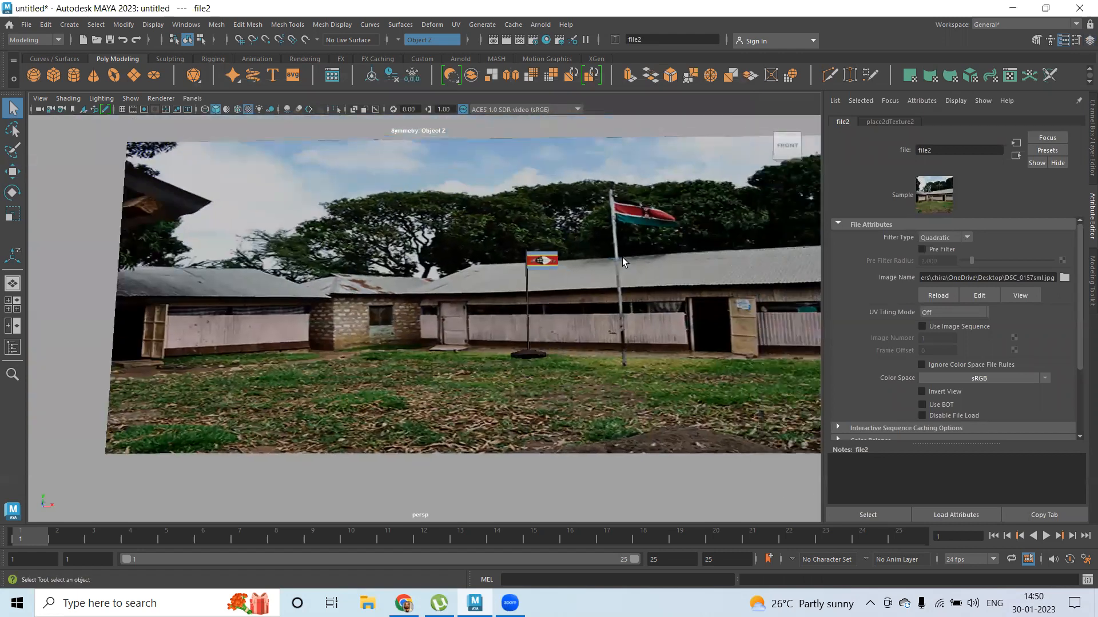
{"action": "key", "text": "r"}
{"action": "scroll", "coordinate": [620, 264], "scroll_direction": "down", "scroll_amount": 5}
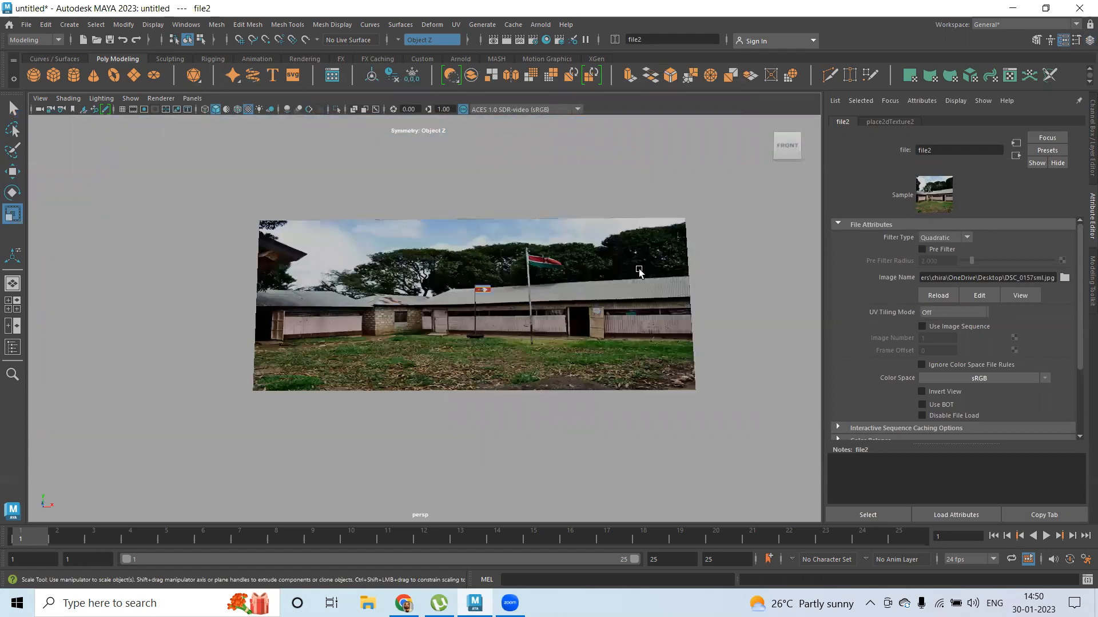
{"action": "left_click", "coordinate": [640, 269]}
{"action": "left_click_drag", "start_coordinate": [471, 303], "coordinate": [386, 303]}
{"action": "key", "text": "w"}
{"action": "right_click_drag", "start_coordinate": [449, 333], "coordinate": [984, 430], "text": "alt"}
{"action": "scroll", "coordinate": [584, 385], "scroll_direction": "up", "scroll_amount": 1}
{"action": "scroll", "coordinate": [531, 375], "scroll_direction": "up", "scroll_amount": 2}
{"action": "mouse_move", "coordinate": [581, 374]}
{"action": "left_mouse_down", "text": "alt"}
{"action": "mouse_move", "coordinate": [567, 369]}
{"action": "mouse_move", "coordinate": [586, 365]}
{"action": "left_mouse_up", "text": "alt"}
Enlarge the photo backdrop uniformly to a scale of about 358.98 by 144.62 by 144.62
{"action": "key", "text": "r"}
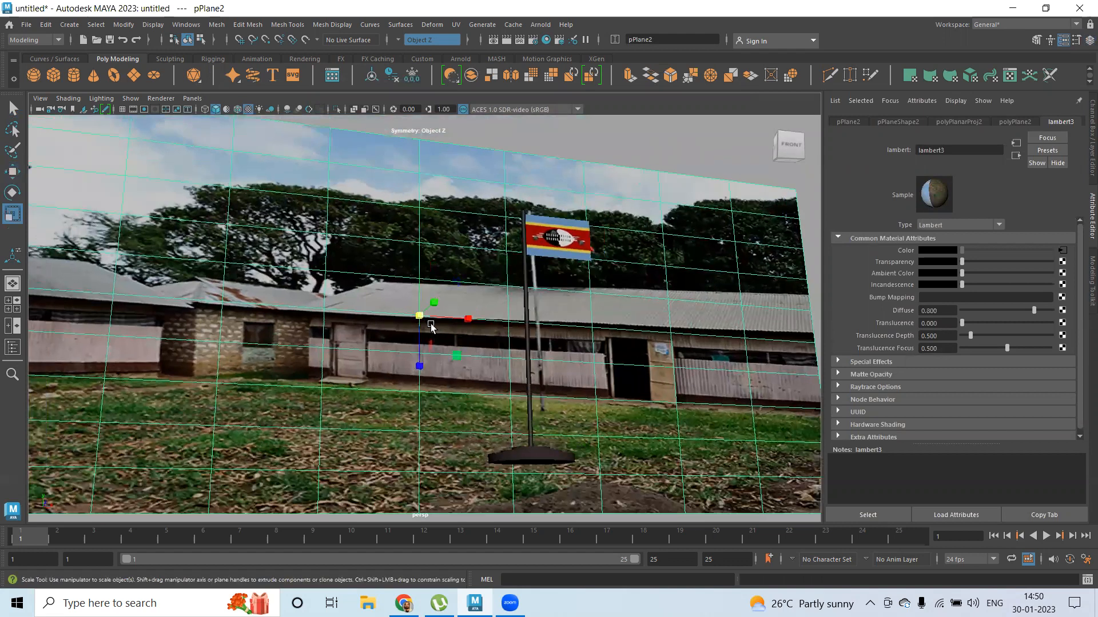
{"action": "left_click_drag", "start_coordinate": [458, 318], "coordinate": [545, 319]}
{"action": "mouse_move", "coordinate": [614, 350]}
{"action": "left_mouse_down", "text": "alt"}
{"action": "mouse_move", "coordinate": [593, 358]}
{"action": "mouse_move", "coordinate": [612, 365]}
{"action": "left_mouse_up", "text": "alt"}
{"action": "middle_click_drag", "start_coordinate": [651, 342], "coordinate": [603, 348], "text": "alt"}
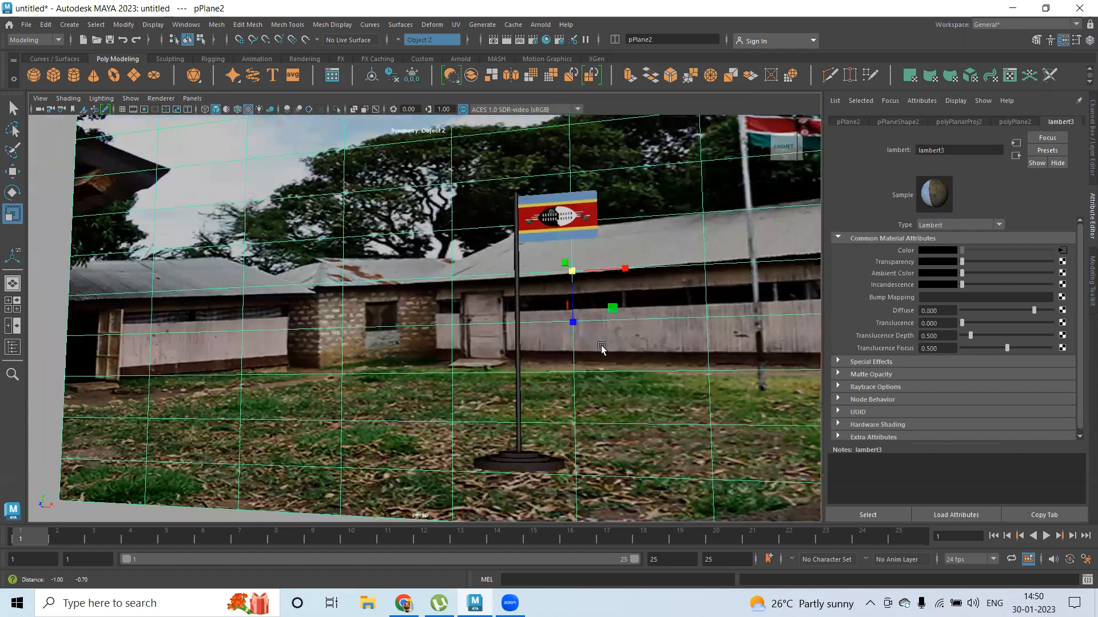
{"action": "scroll", "coordinate": [506, 316], "scroll_direction": "down", "scroll_amount": 4}
{"action": "left_click_drag", "start_coordinate": [487, 293], "coordinate": [565, 302]}
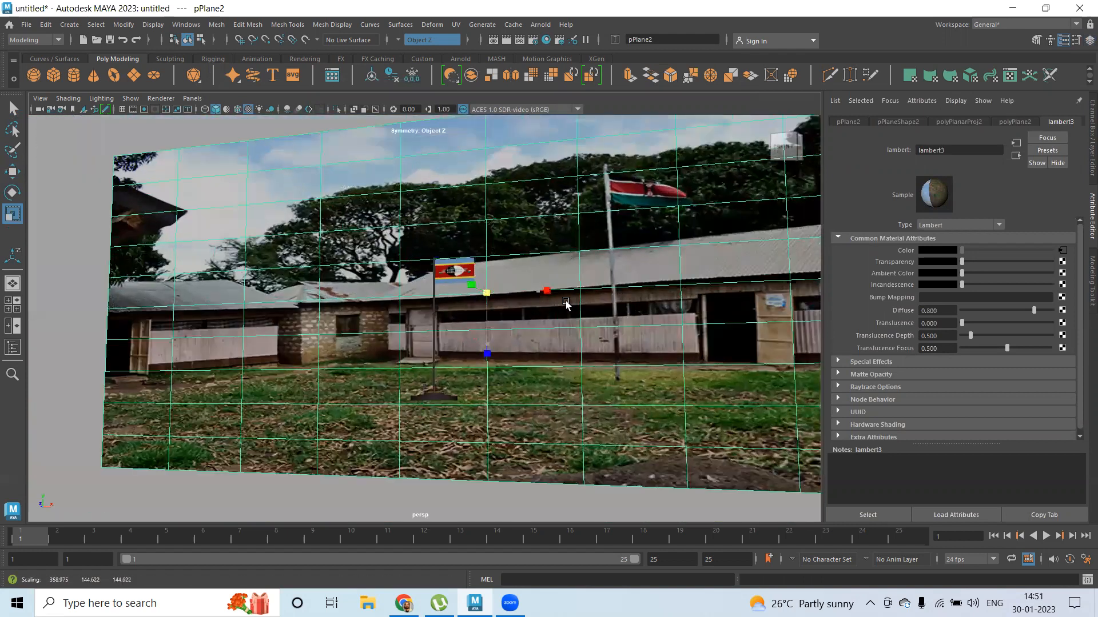
Set the renderer to Maya Software and render the current frame of the flag against the school photo
{"action": "scroll", "coordinate": [508, 331], "scroll_direction": "up", "scroll_amount": 5}
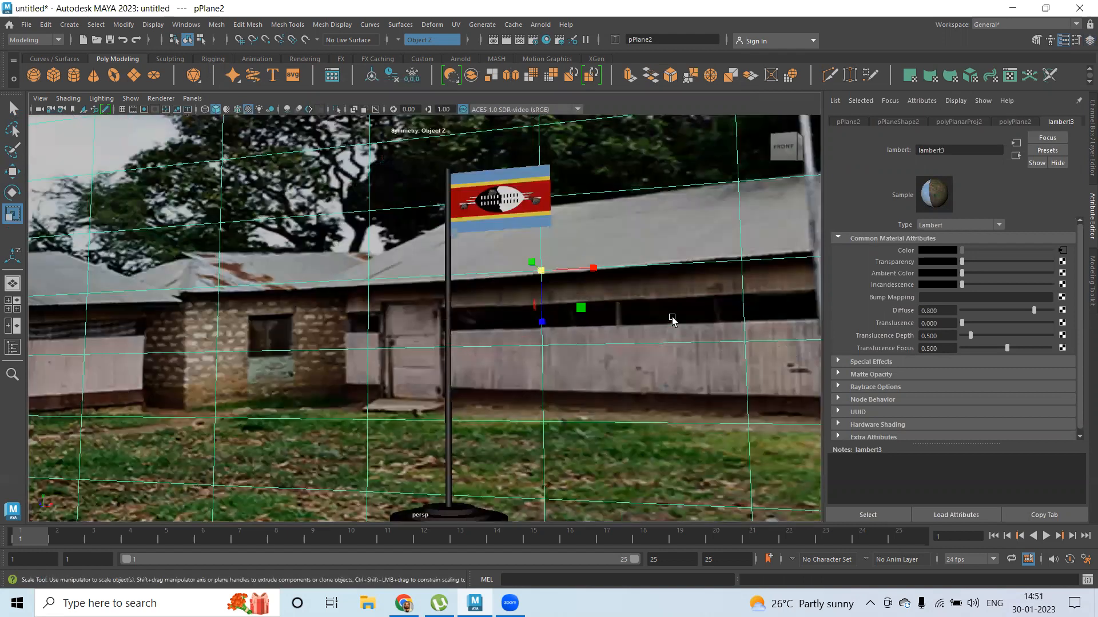
{"action": "scroll", "coordinate": [516, 276], "scroll_direction": "down", "scroll_amount": 4}
{"action": "scroll", "coordinate": [587, 307], "scroll_direction": "down", "scroll_amount": 1}
{"action": "left_click_drag", "start_coordinate": [629, 316], "coordinate": [587, 327], "text": "alt"}
{"action": "scroll", "coordinate": [691, 334], "scroll_direction": "up", "scroll_amount": 2}
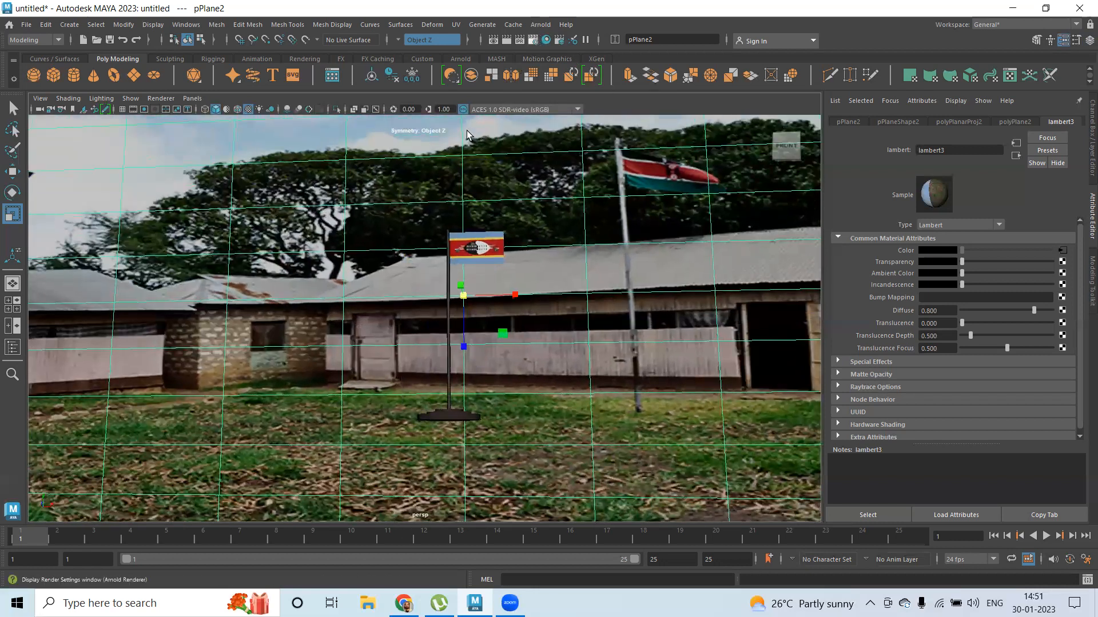
{"action": "left_click", "coordinate": [232, 150]}
{"action": "left_click", "coordinate": [206, 162]}
{"action": "left_click", "coordinate": [322, 104]}
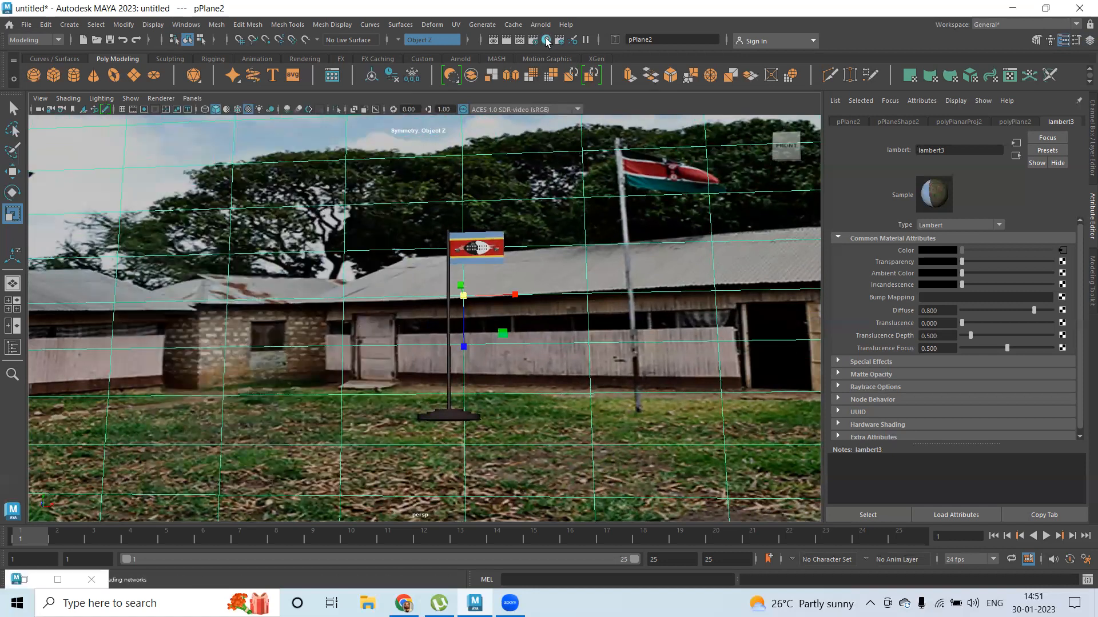
{"action": "left_click", "coordinate": [508, 40]}
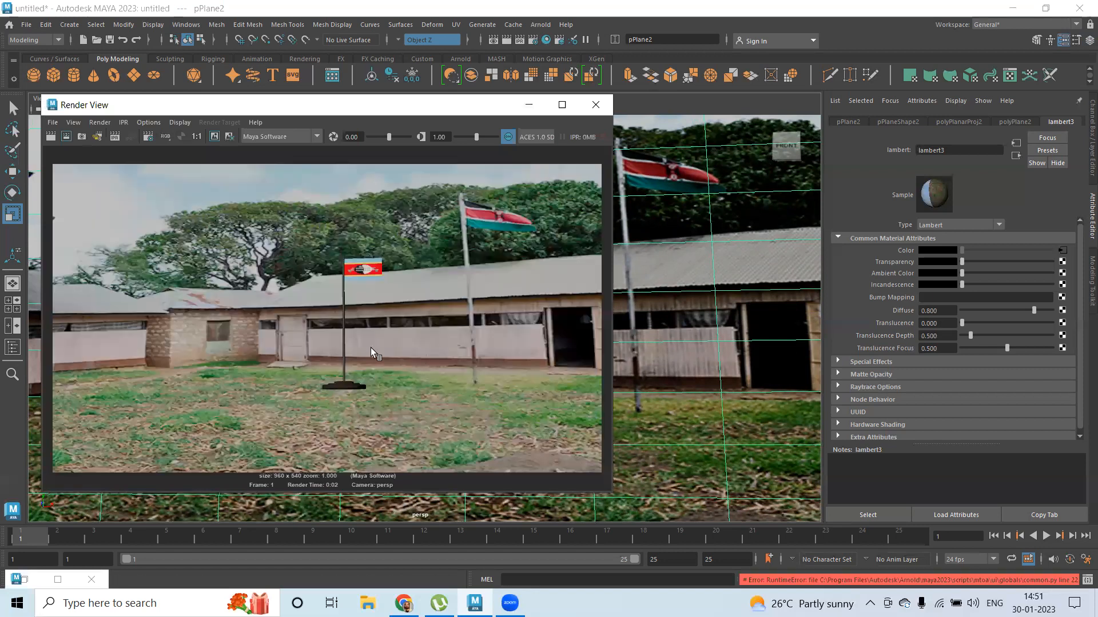
{"action": "left_click", "coordinate": [595, 104]}
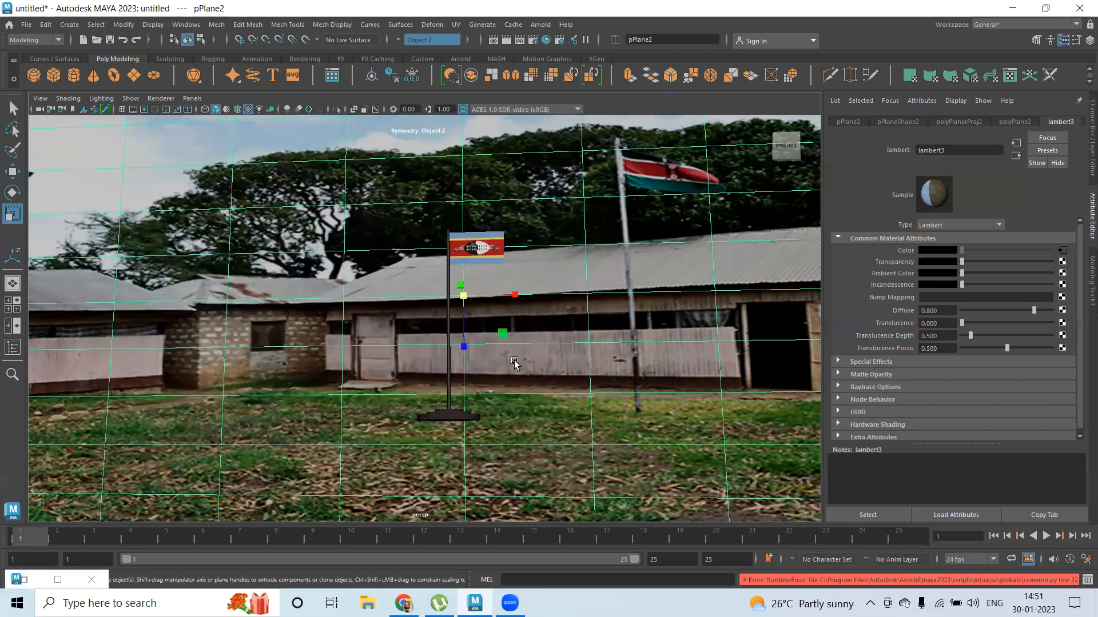
Examine the flag and pole against the school photo backdrop from closer and farther views
{"action": "mouse_move", "coordinate": [536, 308]}
{"action": "left_mouse_down", "text": "alt"}
{"action": "mouse_move", "coordinate": [546, 312]}
{"action": "mouse_move", "coordinate": [526, 311]}
{"action": "left_mouse_up", "text": "alt"}
{"action": "left_click_drag", "start_coordinate": [678, 313], "coordinate": [669, 316], "text": "alt"}
{"action": "right_click_drag", "start_coordinate": [669, 316], "coordinate": [735, 301], "text": "alt"}
{"action": "right_click_drag", "start_coordinate": [628, 294], "coordinate": [595, 303], "text": "alt"}
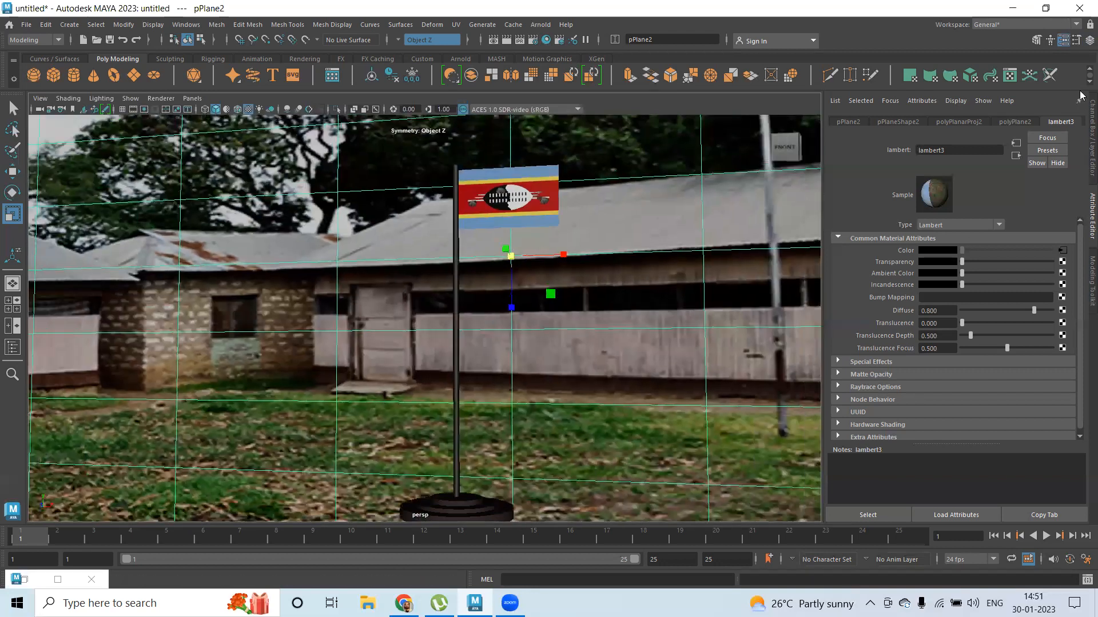
{"action": "right_click_drag", "start_coordinate": [458, 453], "coordinate": [312, 480], "text": "alt"}
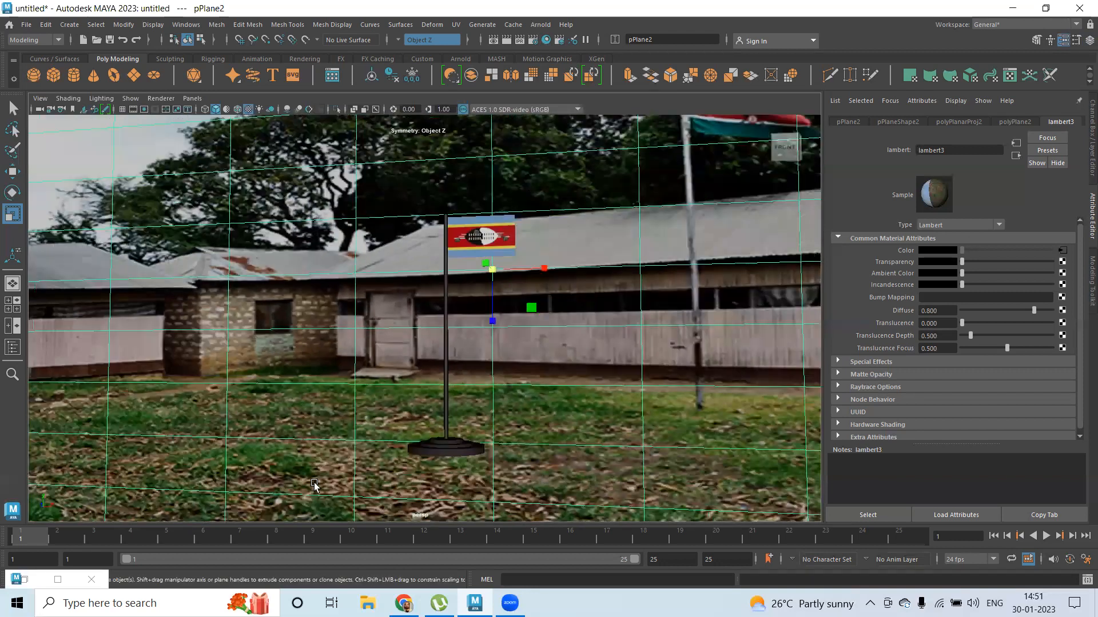
{"action": "left_click", "coordinate": [364, 468]}
{"action": "left_click", "coordinate": [571, 173]}
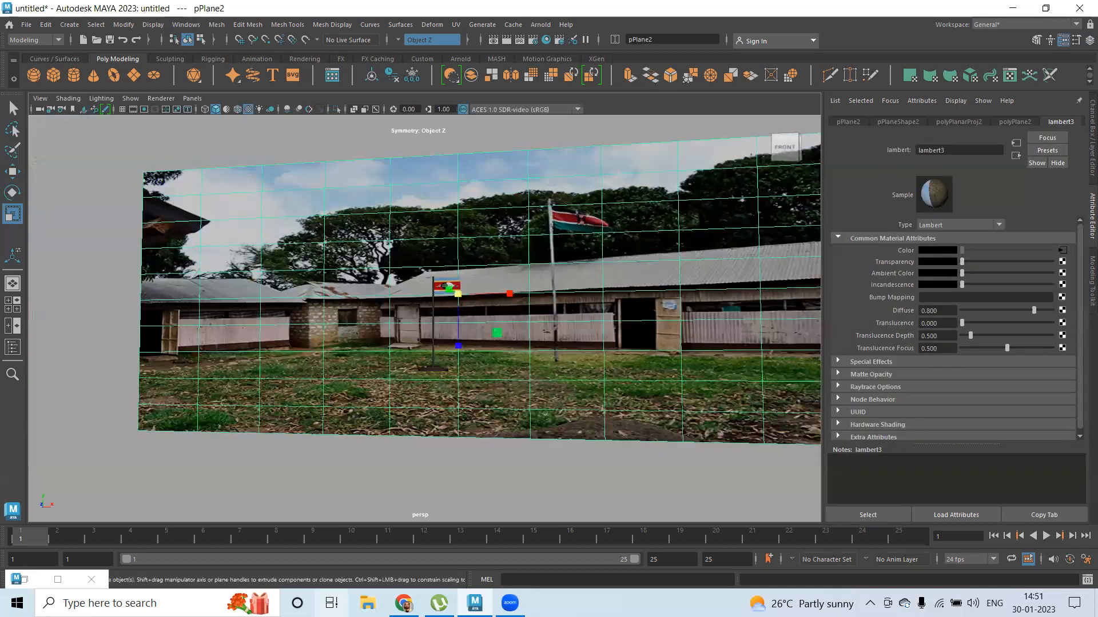
Switch to Chrome and browse the related images of the Mombasa children school photo for another backdrop
{"action": "left_click", "coordinate": [404, 603]}
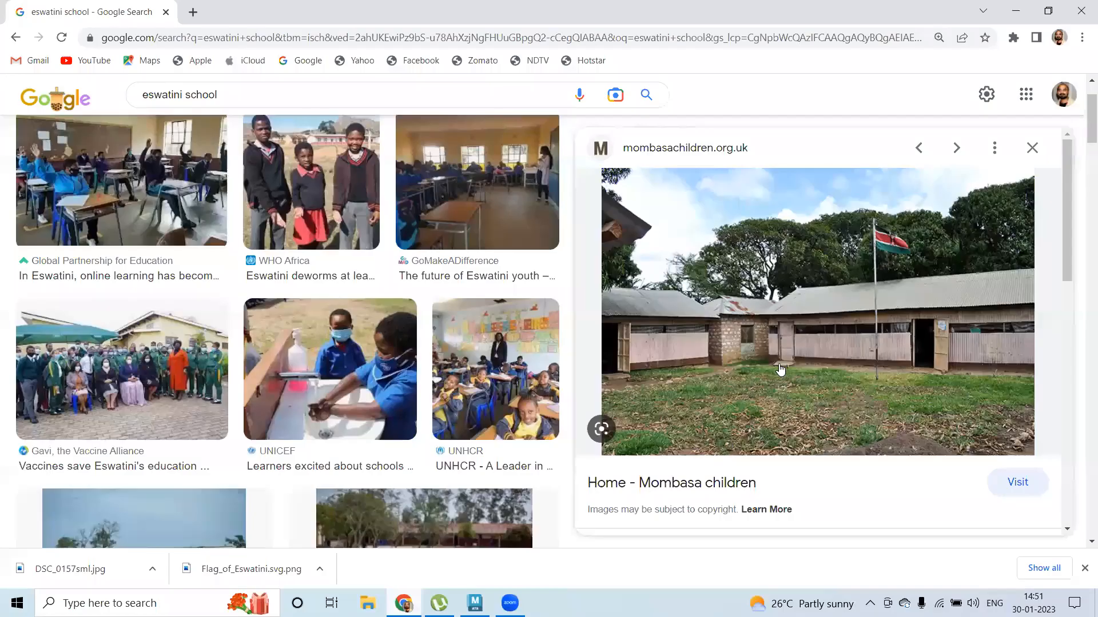
{"action": "scroll", "coordinate": [759, 387], "scroll_direction": "down", "scroll_amount": 5}
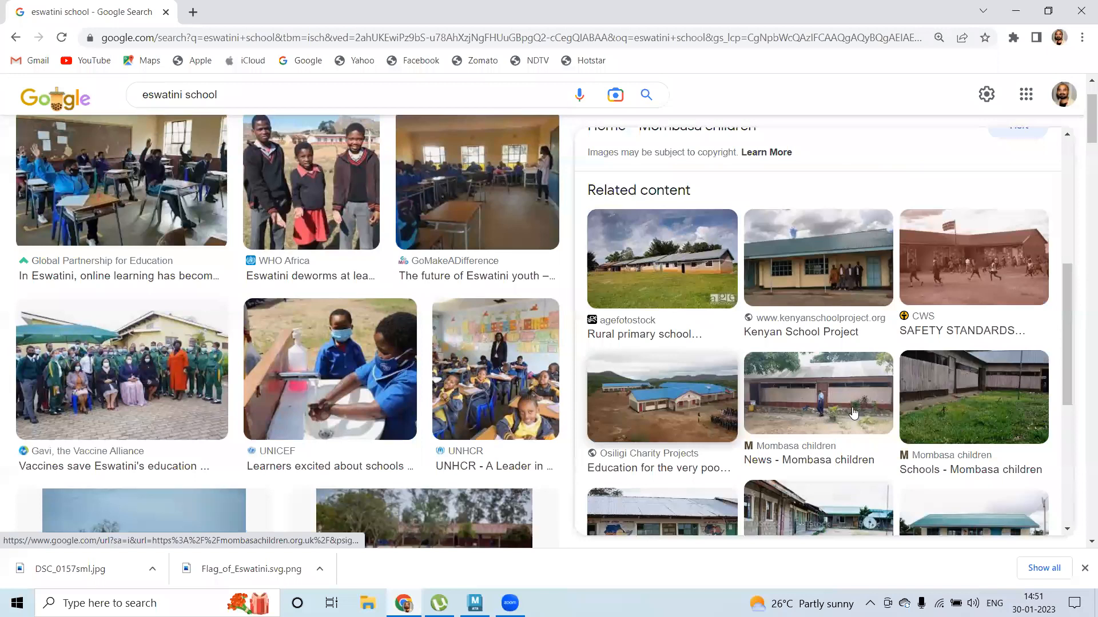
{"action": "scroll", "coordinate": [689, 436], "scroll_direction": "down", "scroll_amount": 4}
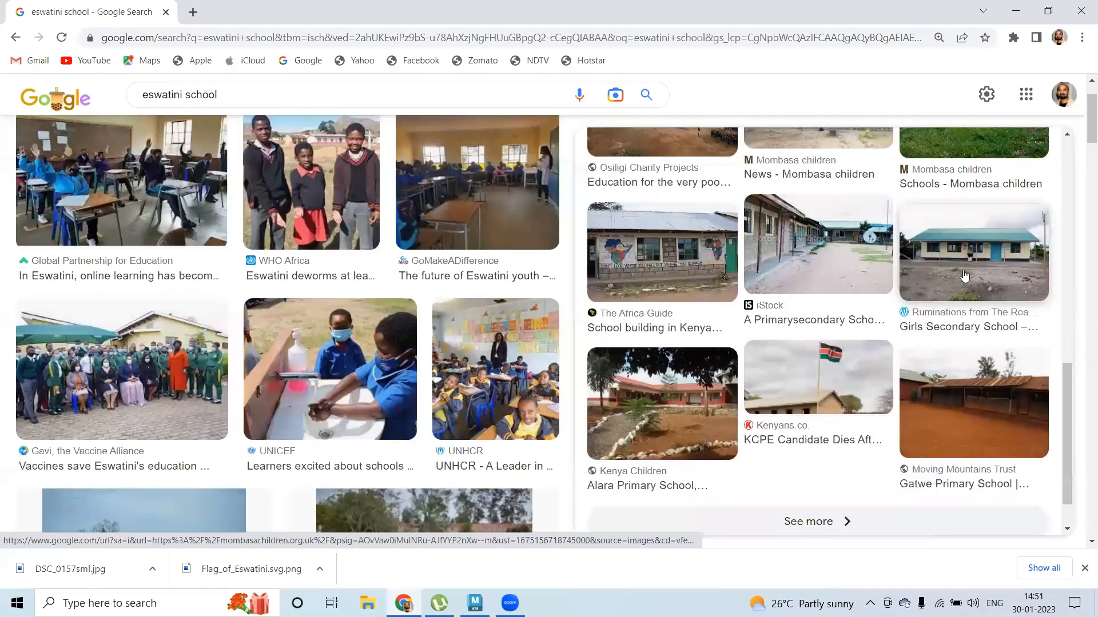
{"action": "scroll", "coordinate": [841, 449], "scroll_direction": "down", "scroll_amount": 2}
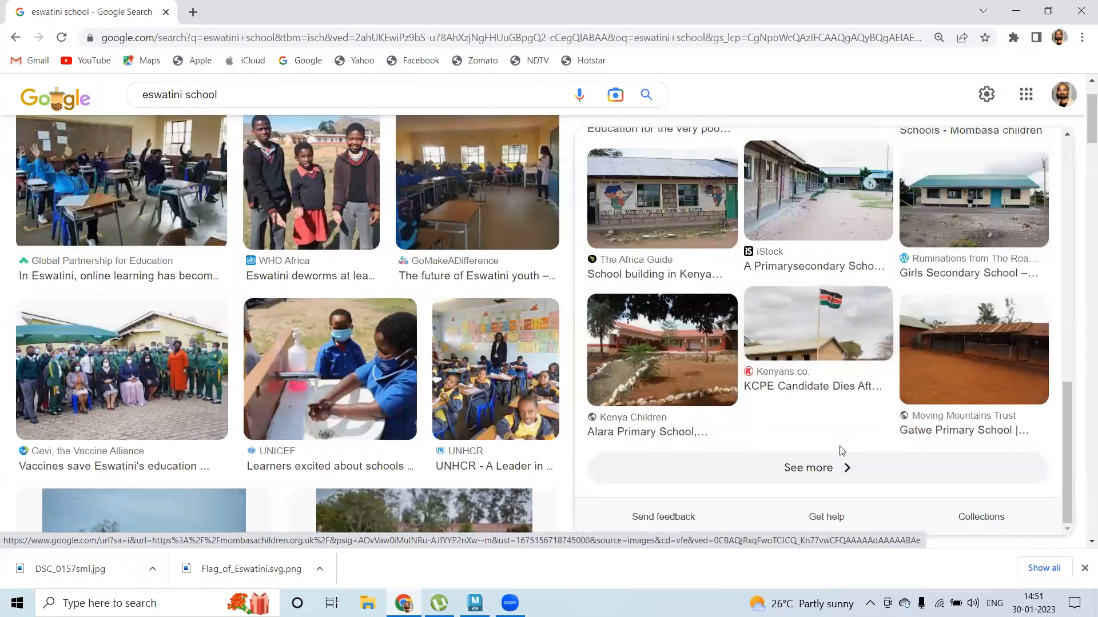
{"action": "left_click", "coordinate": [835, 469]}
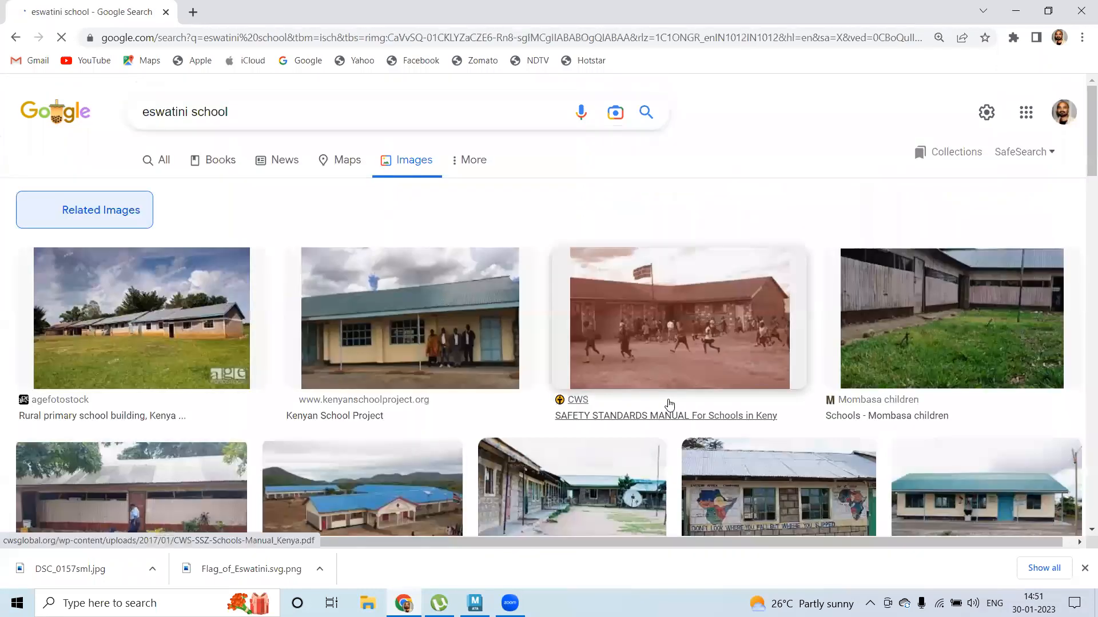
{"action": "scroll", "coordinate": [617, 380], "scroll_direction": "down", "scroll_amount": 4}
{"action": "scroll", "coordinate": [618, 380], "scroll_direction": "down", "scroll_amount": 3}
{"action": "scroll", "coordinate": [258, 131], "scroll_direction": "up", "scroll_amount": 10}
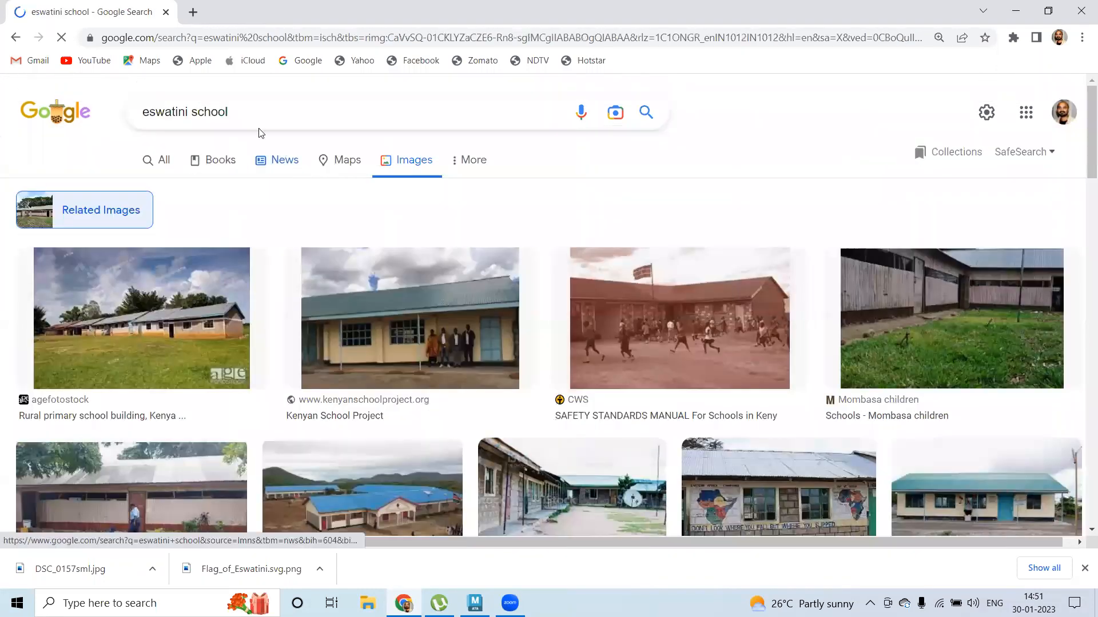
Search Google Images for "eswatini parliment" and browse the building photos
{"action": "double_click", "coordinate": [195, 111]}
{"action": "type", "text": "pa"}
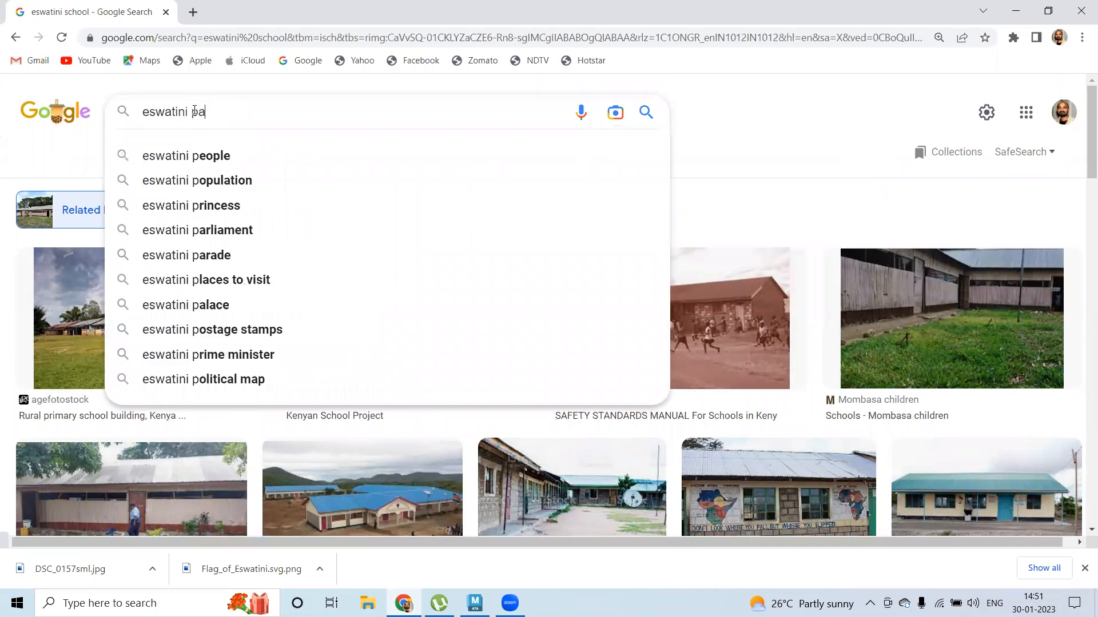
{"action": "type", "text": "rliment"}
{"action": "key", "text": "Return"}
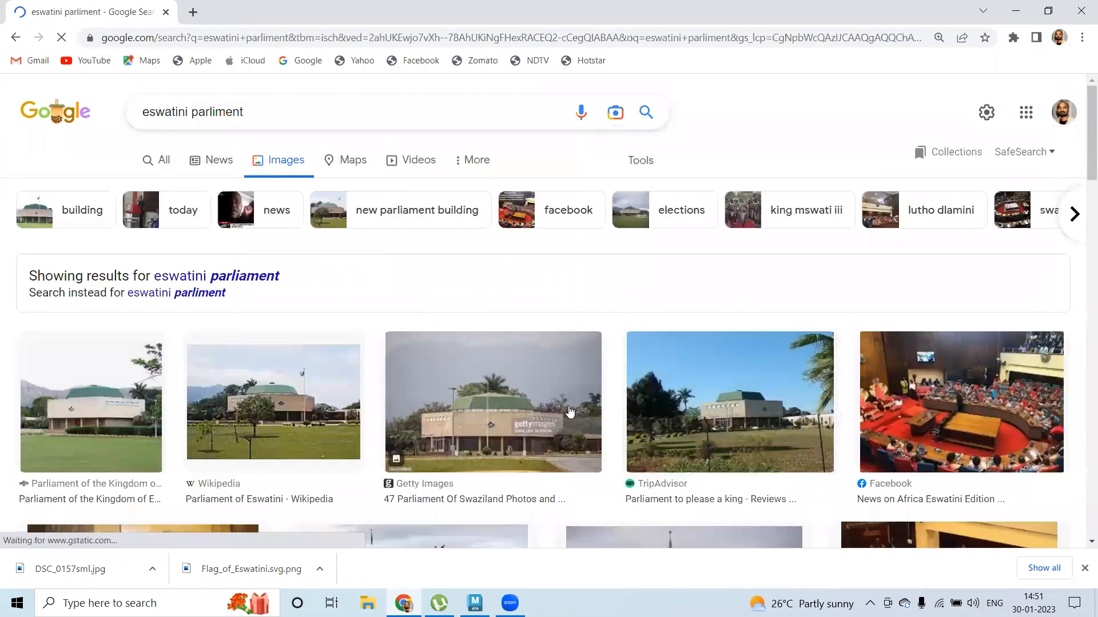
{"action": "scroll", "coordinate": [753, 390], "scroll_direction": "down", "scroll_amount": 3}
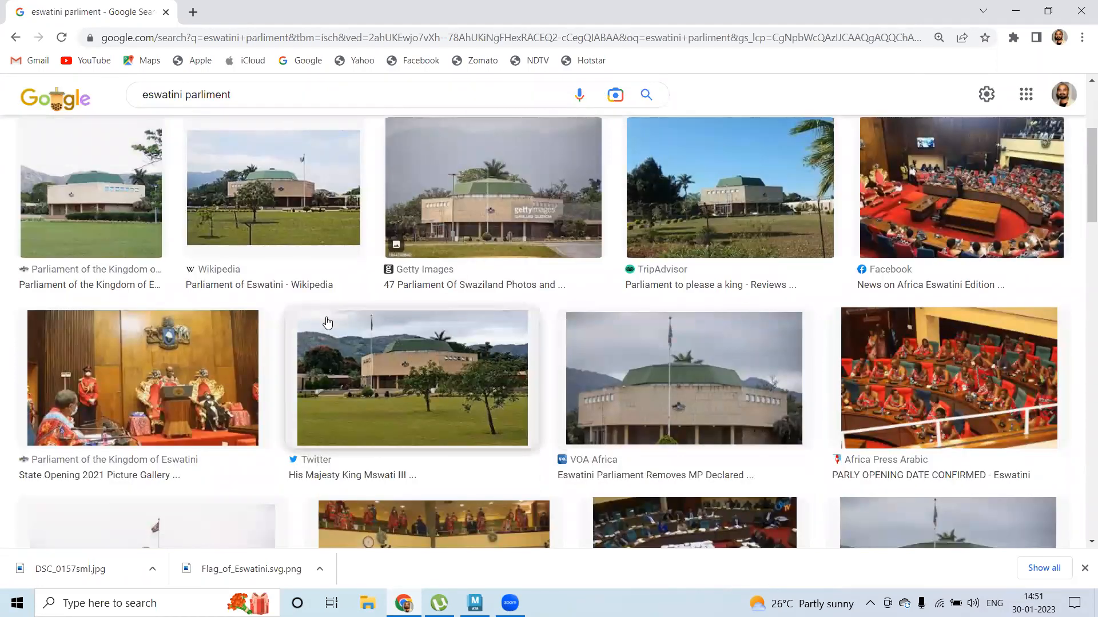
Filter the Eswatini parliament image results to show only large images
{"action": "left_click", "coordinate": [99, 183]}
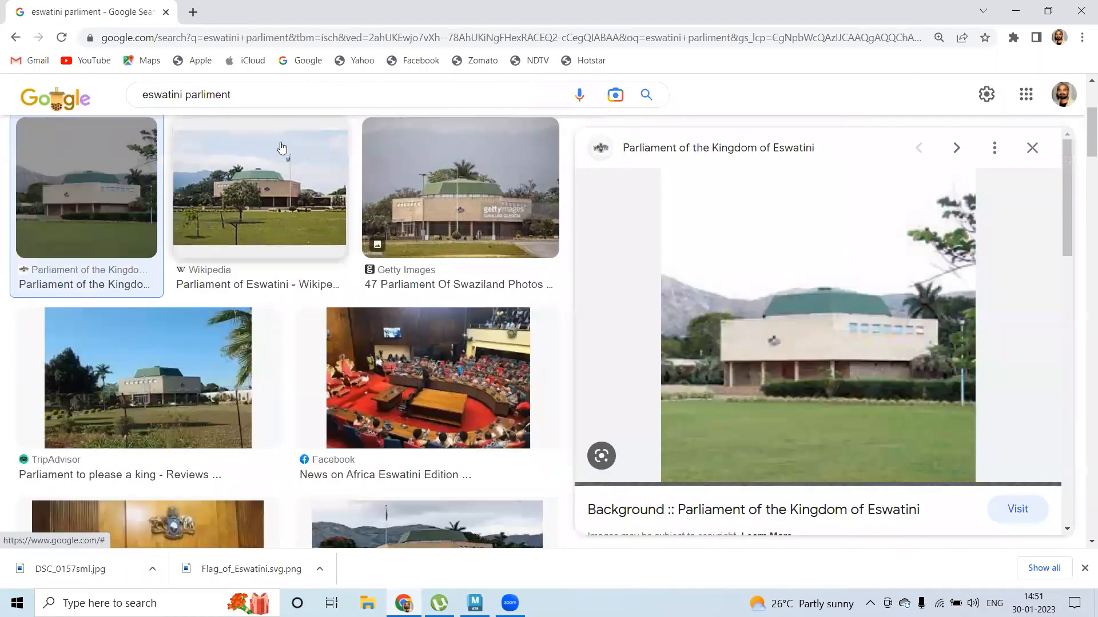
{"action": "scroll", "coordinate": [574, 151], "scroll_direction": "up", "scroll_amount": 3}
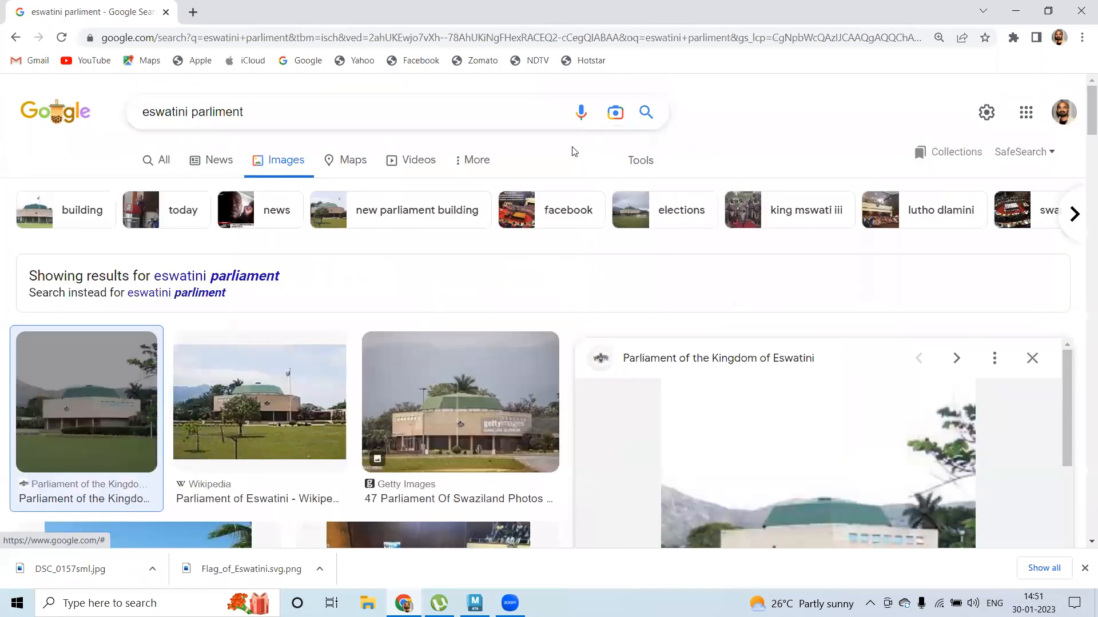
{"action": "left_click", "coordinate": [641, 160]}
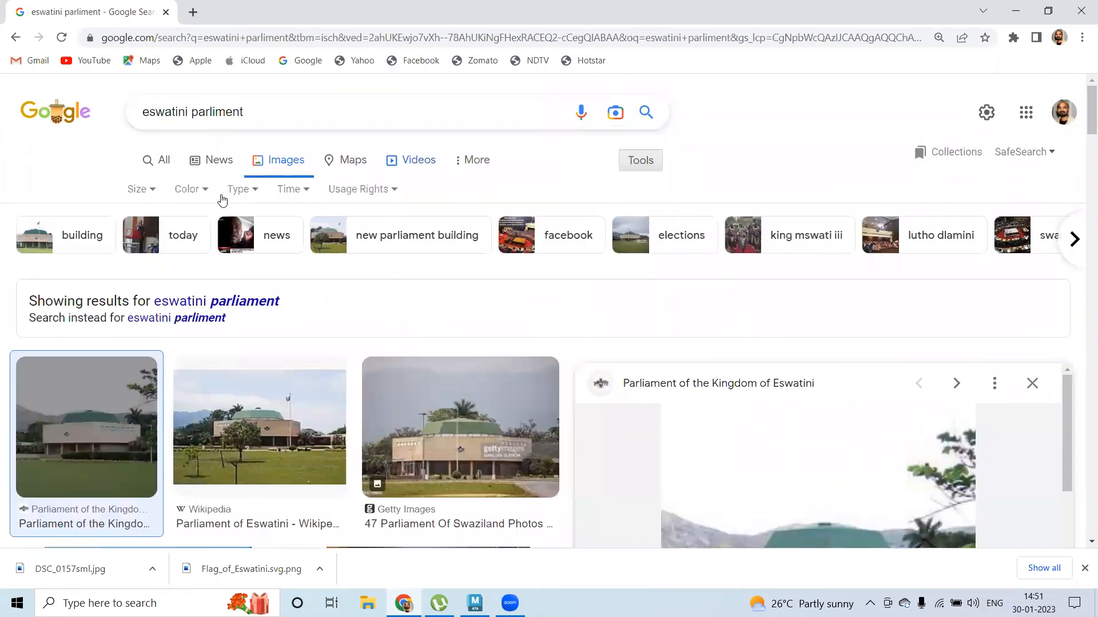
{"action": "left_click", "coordinate": [141, 190]}
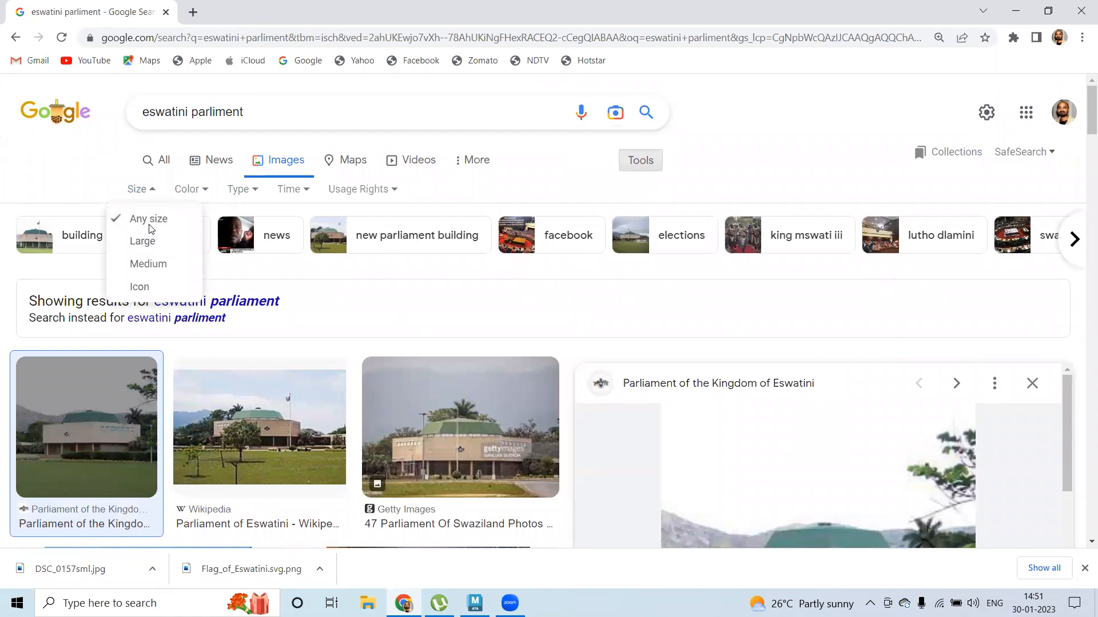
{"action": "left_click", "coordinate": [149, 241]}
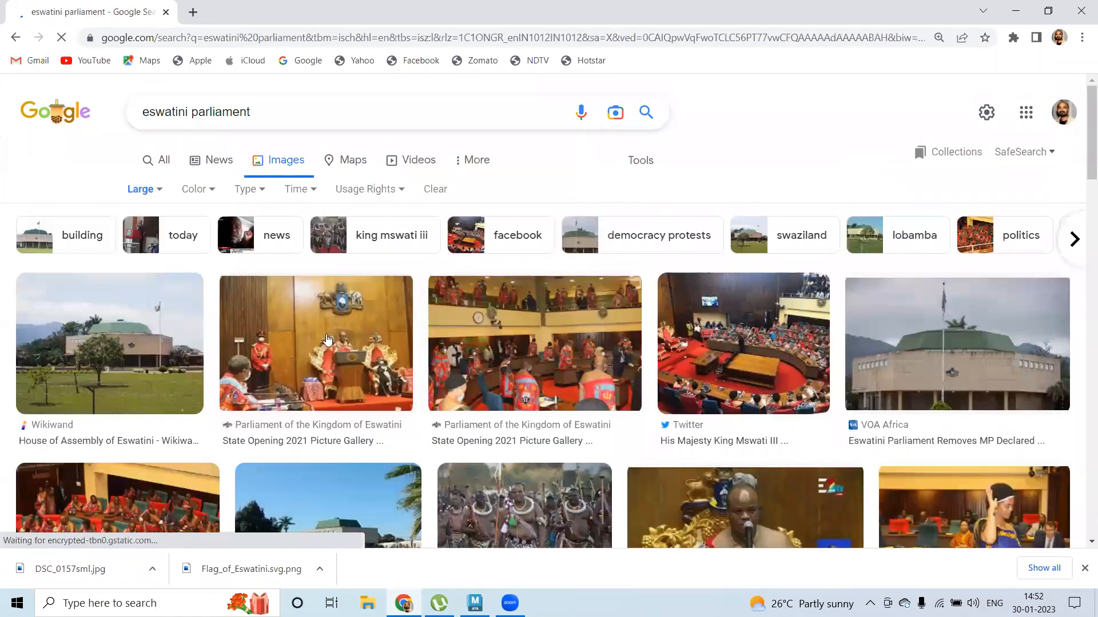
Save the TripAdvisor photo of the House of Parliament, Lobamba to the Desktop as the JPEG house-of-parliament
{"action": "scroll", "coordinate": [864, 330], "scroll_direction": "down", "scroll_amount": 5}
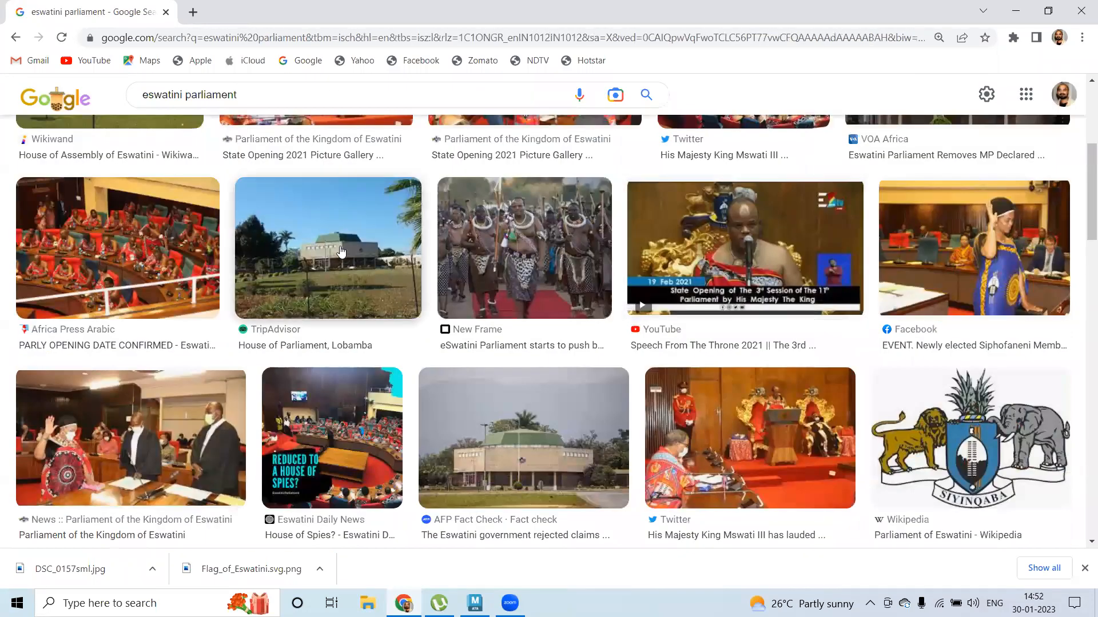
{"action": "left_click", "coordinate": [360, 265]}
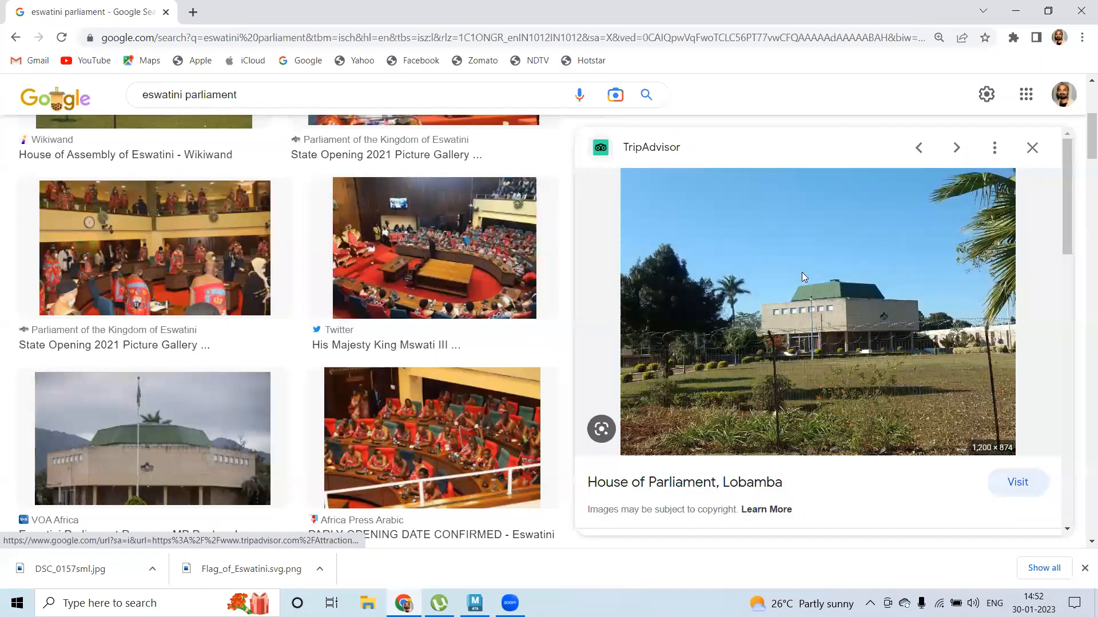
{"action": "right_click", "coordinate": [803, 273]}
{"action": "left_click", "coordinate": [863, 424]}
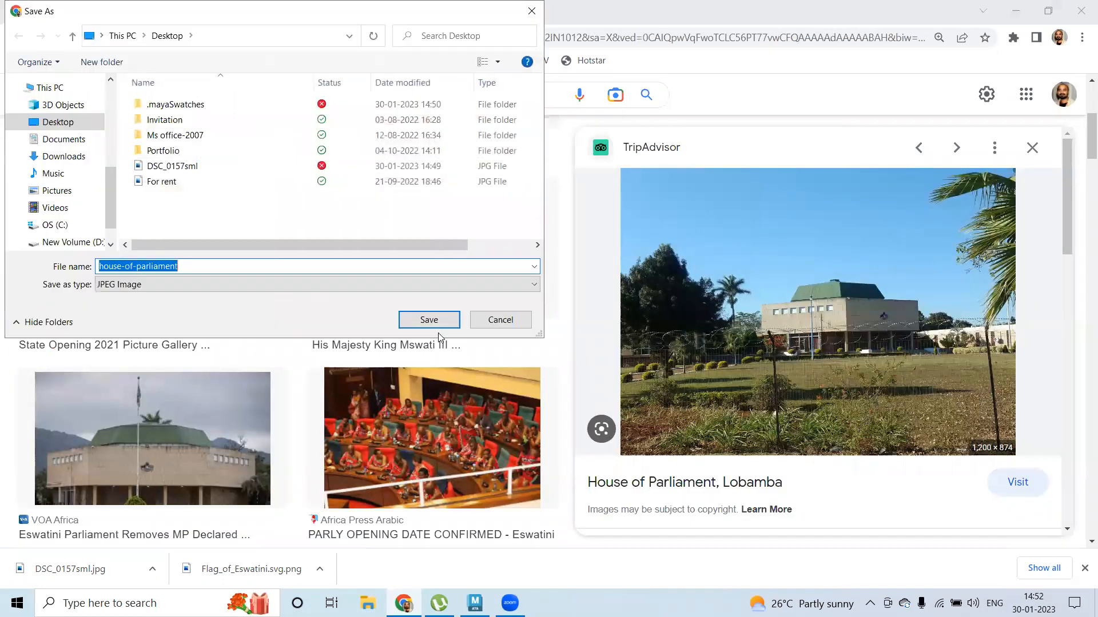
{"action": "left_click", "coordinate": [429, 319]}
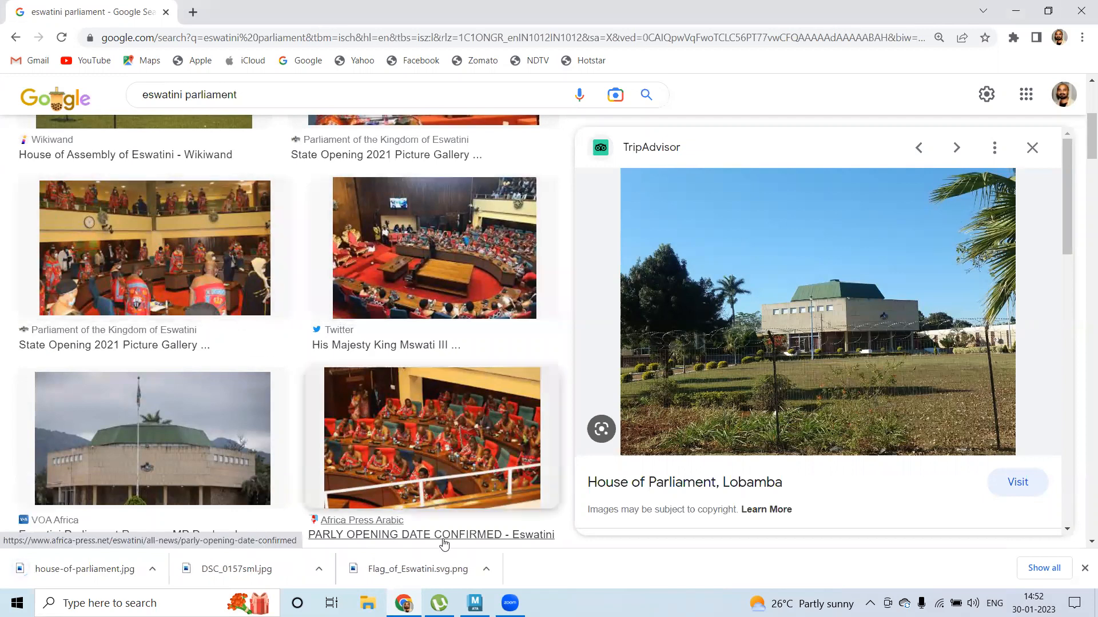
{"action": "right_click", "coordinate": [837, 257]}
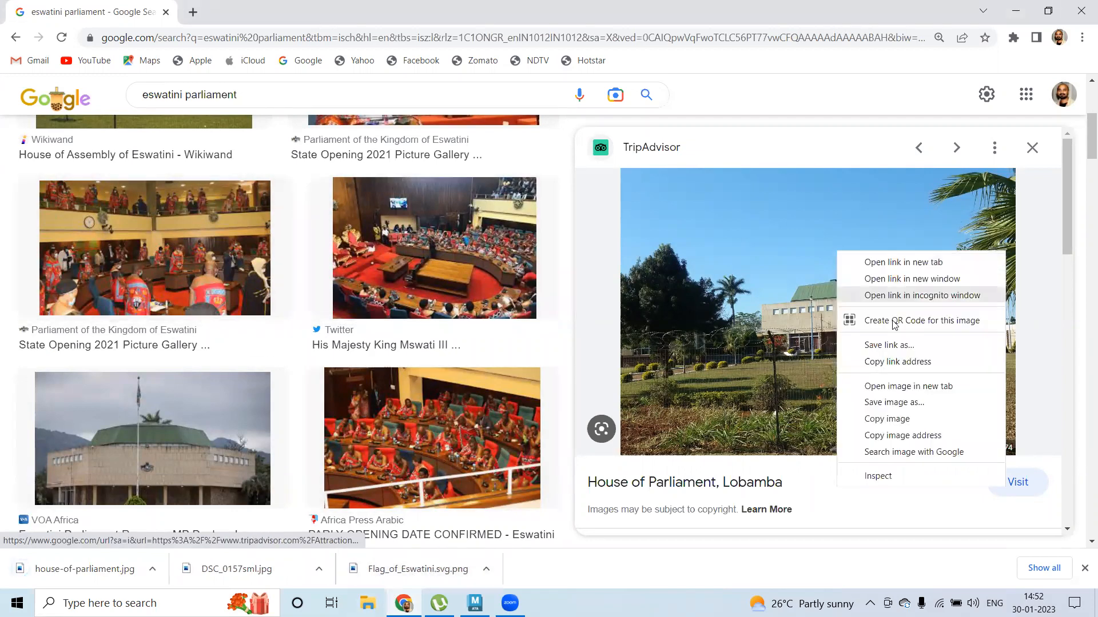
{"action": "left_click", "coordinate": [893, 402]}
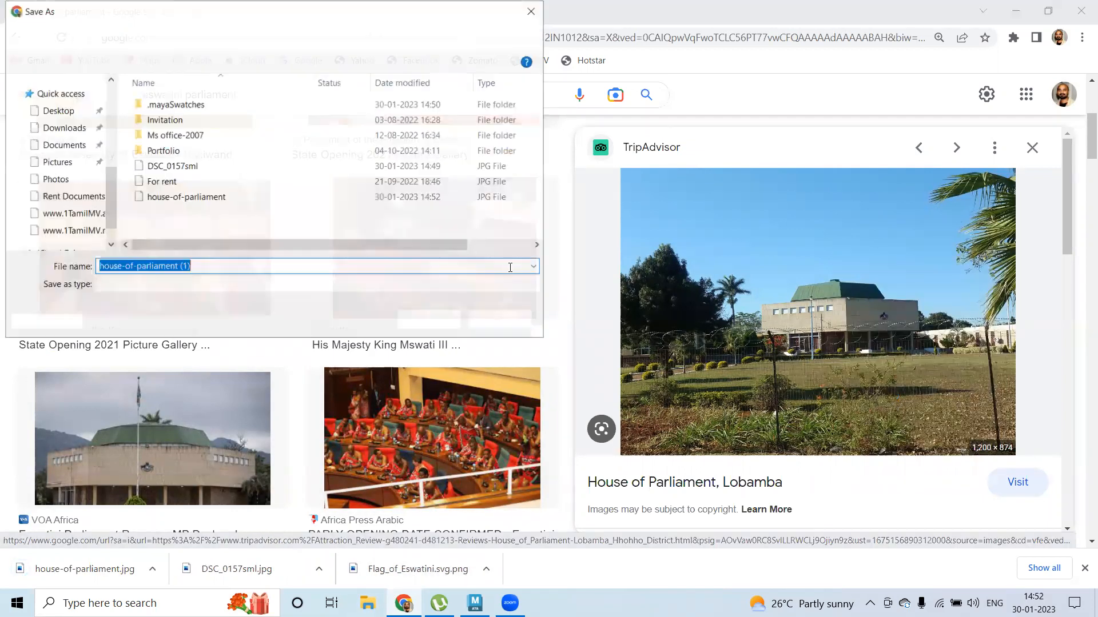
{"action": "left_click", "coordinate": [500, 319]}
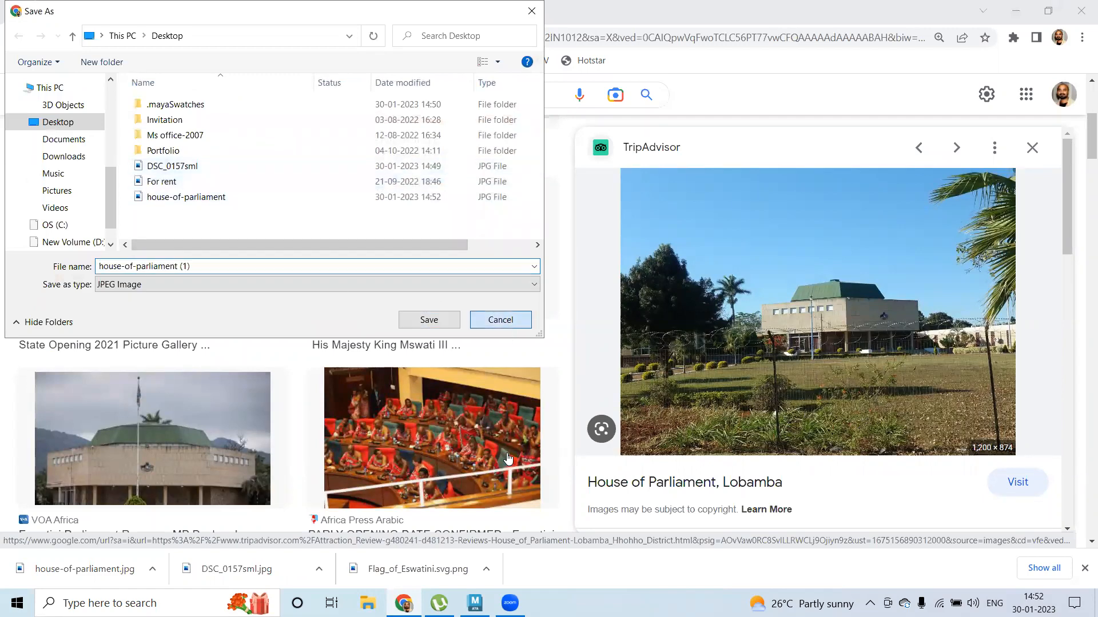
Switch to Maya and replace the background plane's color texture image with house-of-parliament.jpg from the Desktop
{"action": "left_click", "coordinate": [474, 604]}
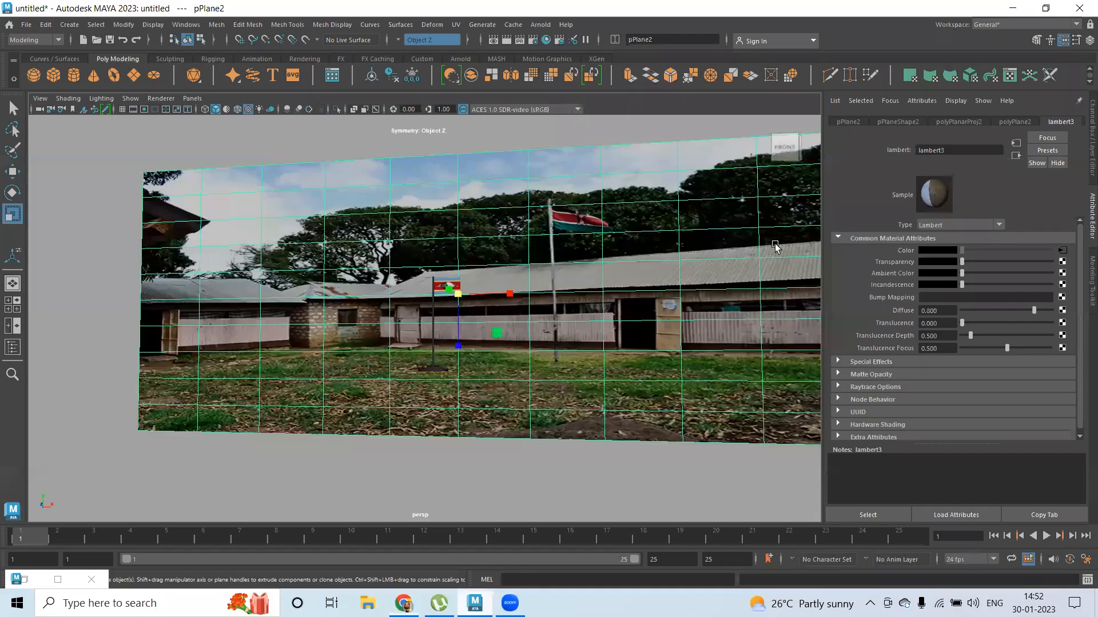
{"action": "left_click", "coordinate": [1062, 250]}
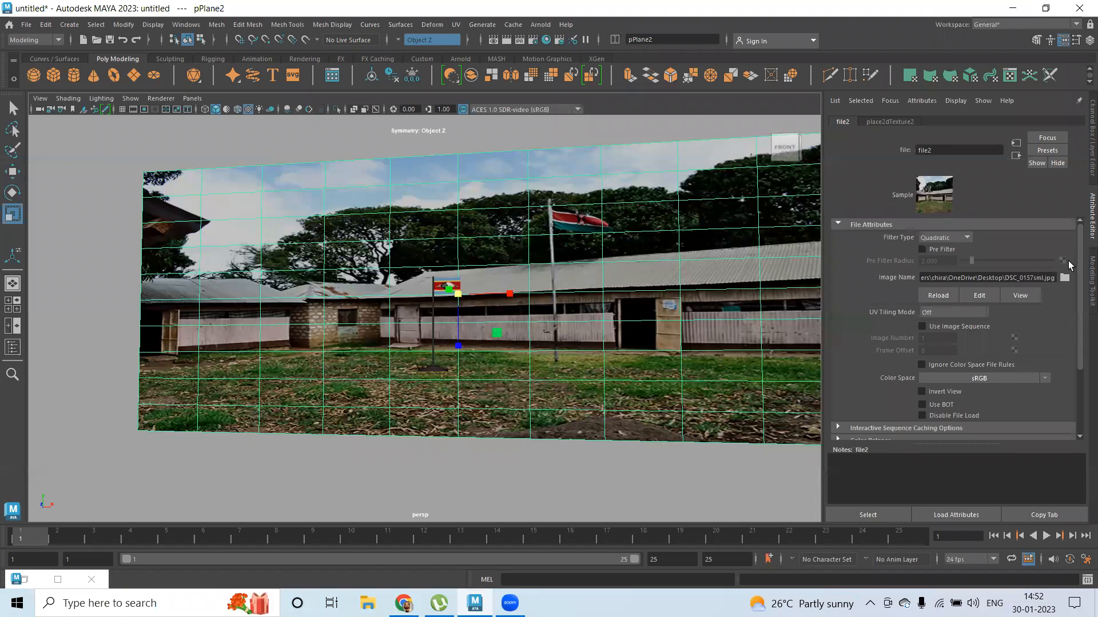
{"action": "left_click", "coordinate": [1064, 279]}
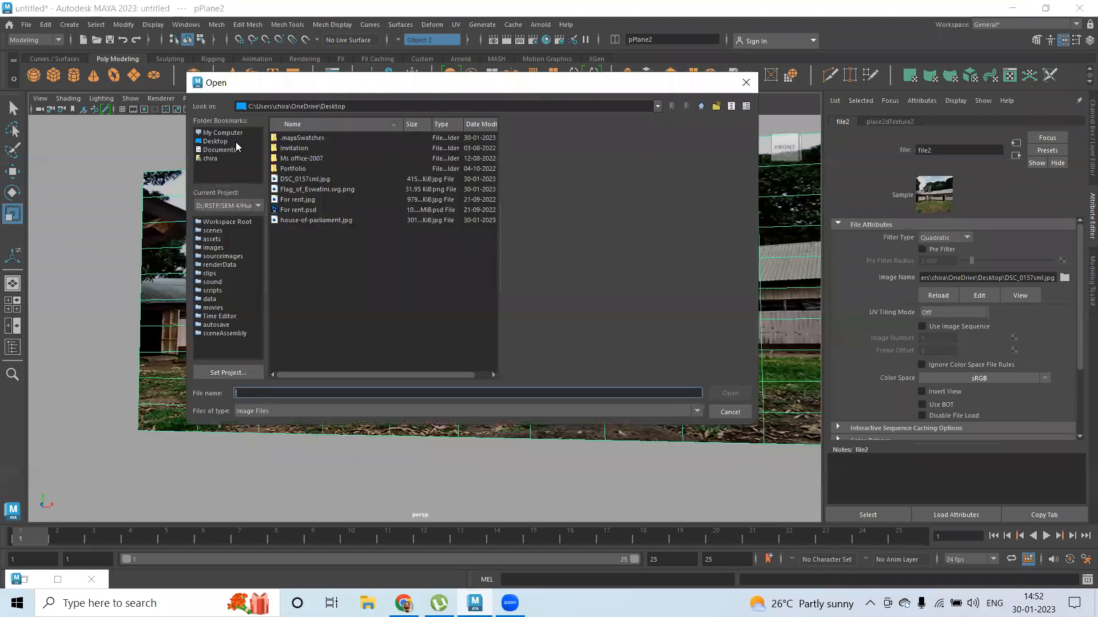
{"action": "left_click", "coordinate": [324, 189]}
{"action": "left_click", "coordinate": [321, 221]}
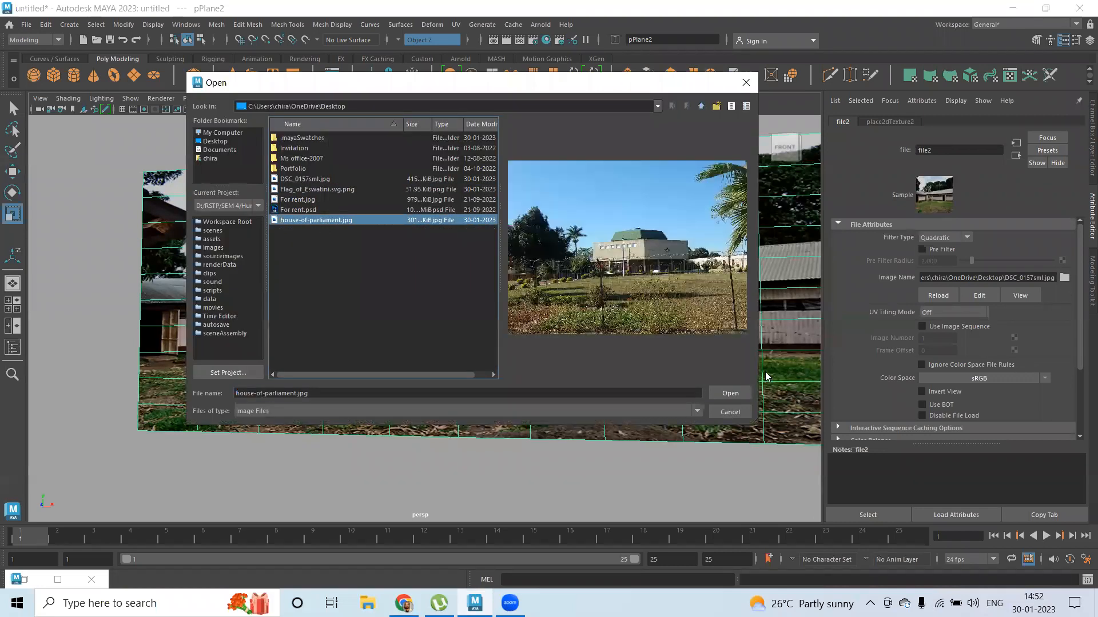
{"action": "left_click", "coordinate": [730, 393]}
{"action": "scroll", "coordinate": [725, 350], "scroll_direction": "up", "scroll_amount": 3}
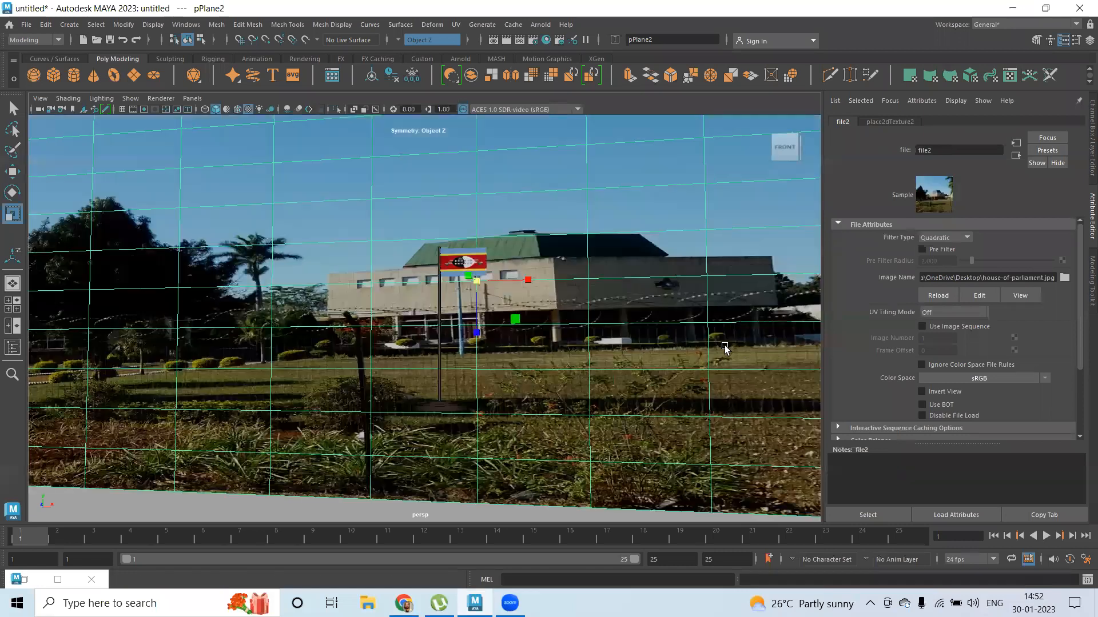
{"action": "scroll", "coordinate": [693, 332], "scroll_direction": "up", "scroll_amount": 3}
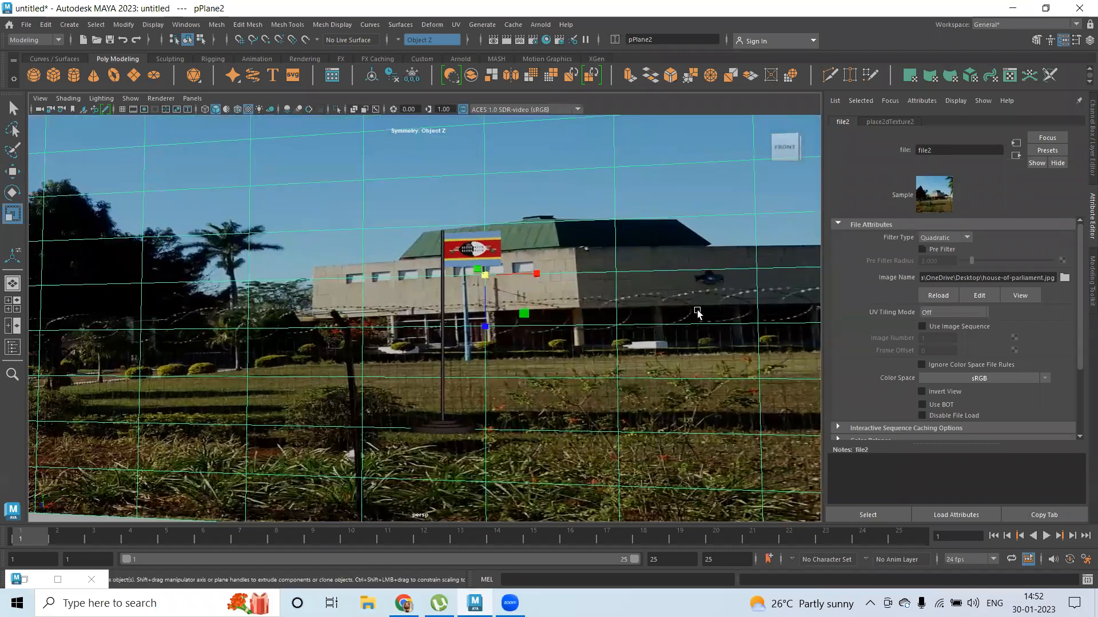
{"action": "scroll", "coordinate": [405, 243], "scroll_direction": "down", "scroll_amount": 2}
{"action": "scroll", "coordinate": [583, 233], "scroll_direction": "down", "scroll_amount": 3}
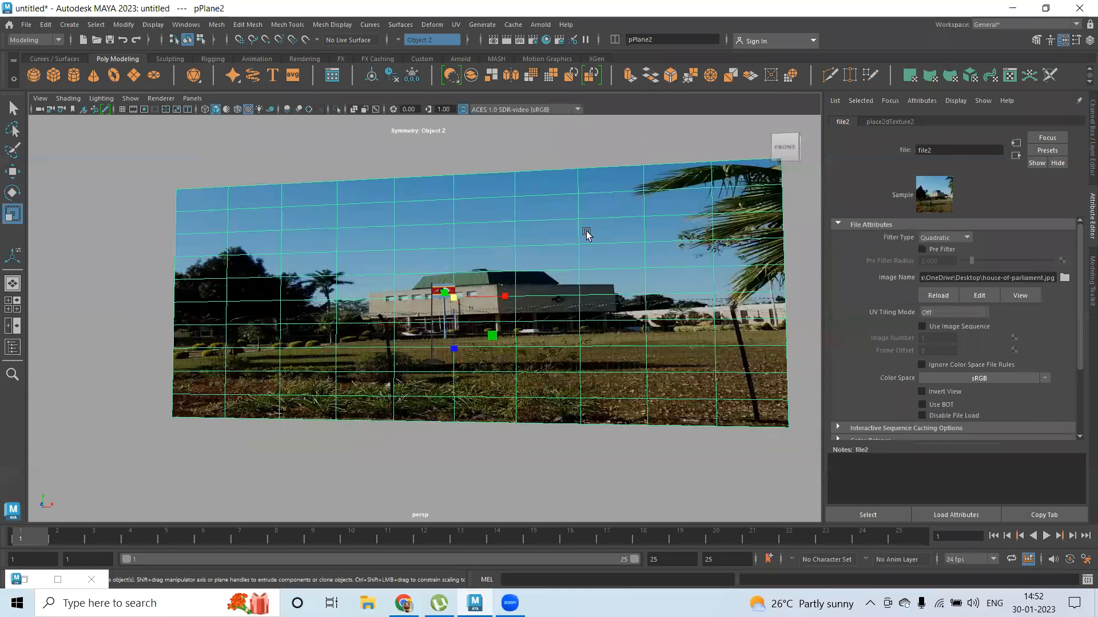
Move the background plane up to about 53 in Y so the parliament building sits behind the flag
{"action": "left_click", "coordinate": [587, 356]}
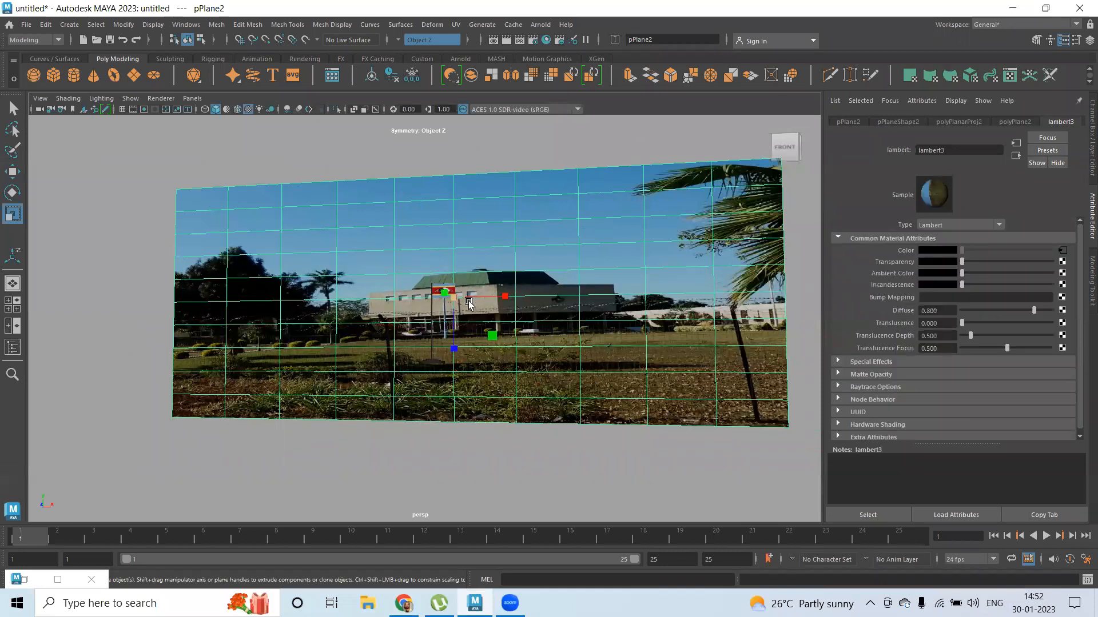
{"action": "left_click_drag", "start_coordinate": [575, 329], "coordinate": [275, 276], "text": "alt"}
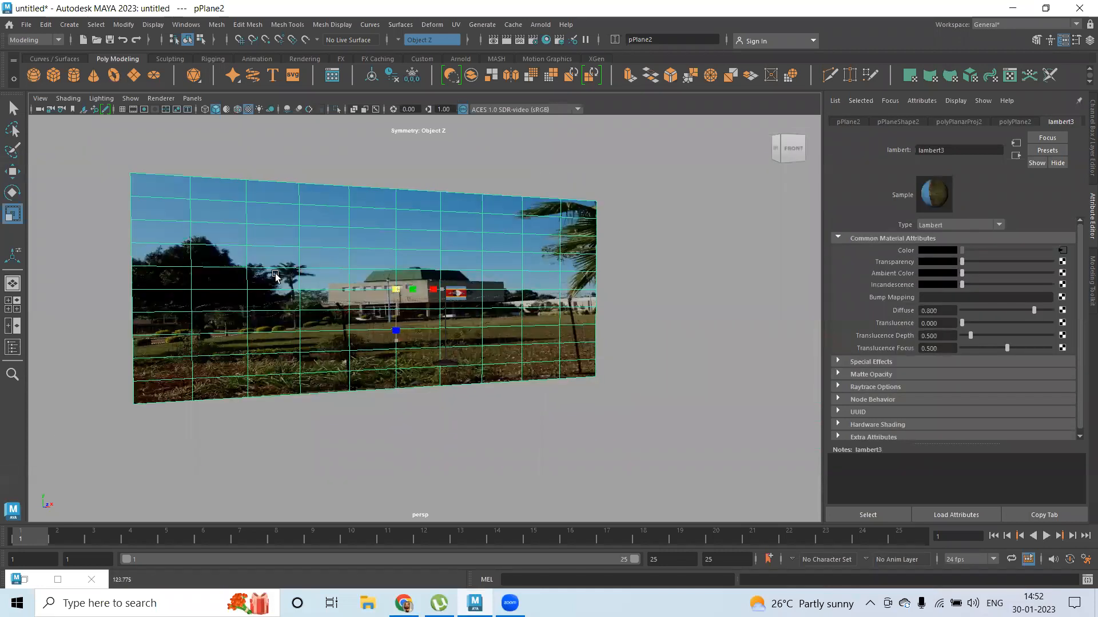
{"action": "left_click_drag", "start_coordinate": [324, 309], "coordinate": [257, 311]}
{"action": "right_click_drag", "start_coordinate": [553, 394], "coordinate": [775, 420], "text": "alt"}
{"action": "left_click_drag", "start_coordinate": [502, 356], "coordinate": [446, 350], "text": "alt"}
{"action": "middle_click_drag", "start_coordinate": [669, 317], "coordinate": [788, 318]}
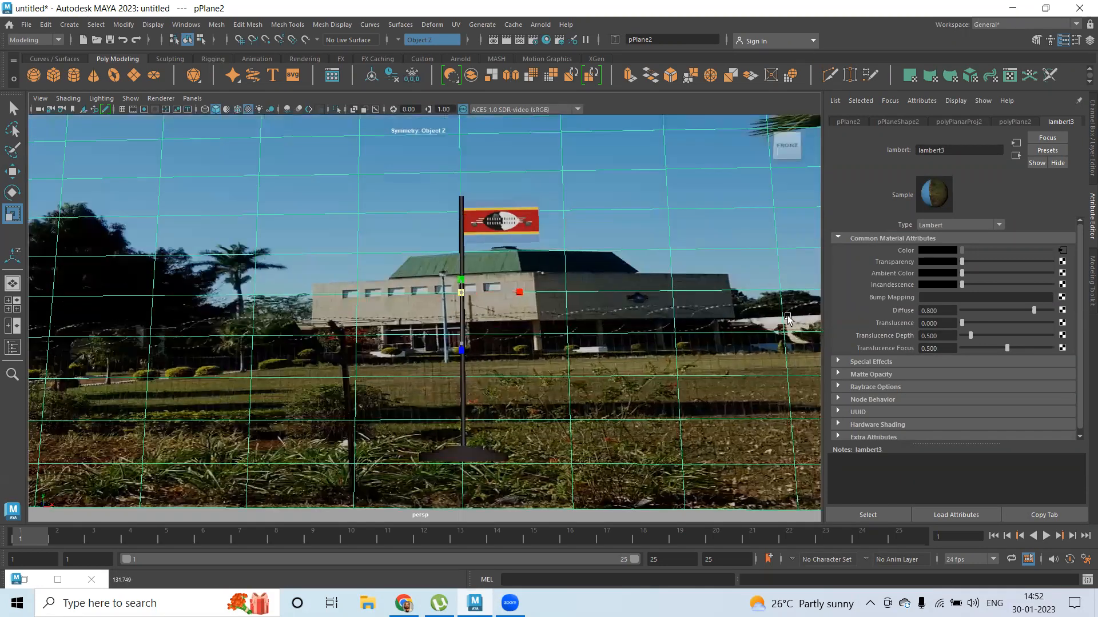
{"action": "key", "text": "w"}
{"action": "left_click_drag", "start_coordinate": [459, 243], "coordinate": [454, 152]}
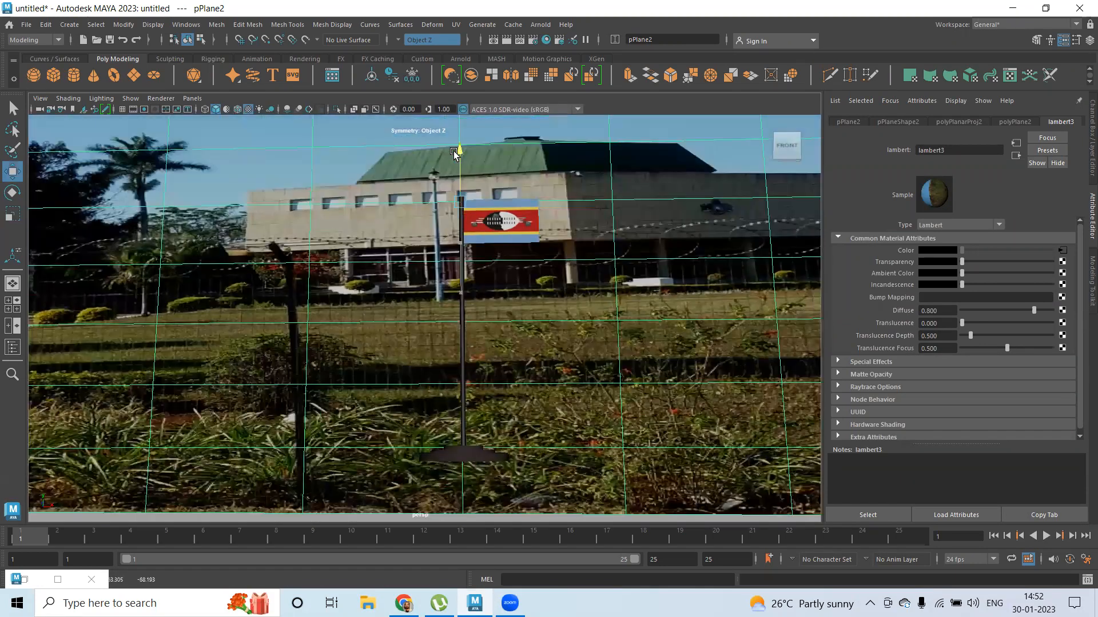
{"action": "middle_click_drag", "start_coordinate": [451, 190], "coordinate": [454, 217]}
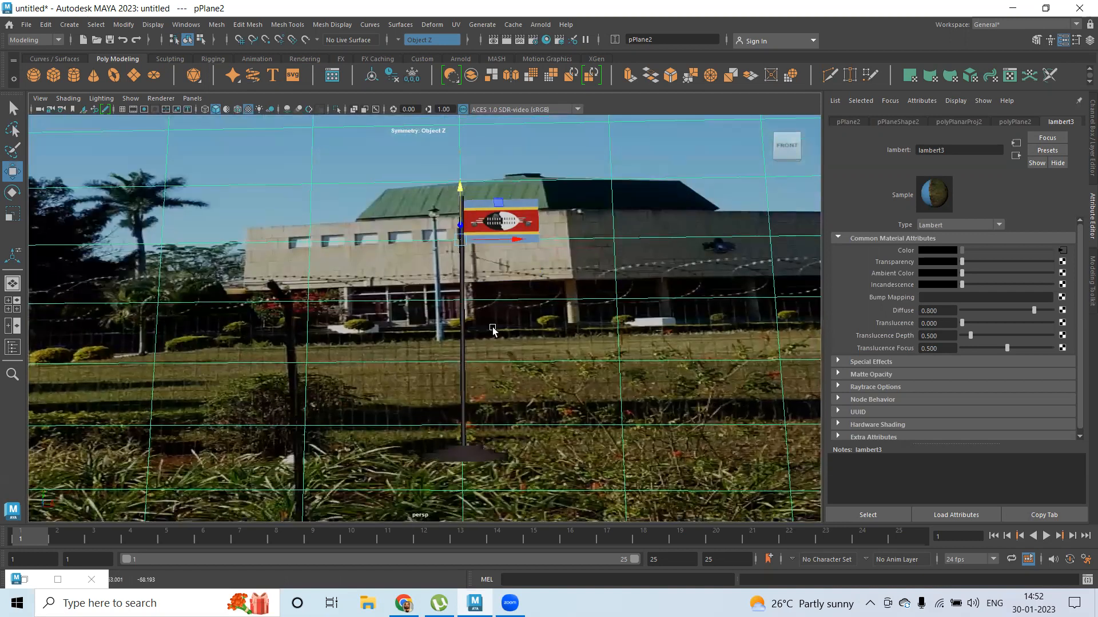
Remove the round base at the foot of the flagpole and clear the selection
{"action": "mouse_move", "coordinate": [595, 325]}
{"action": "left_mouse_down", "text": "alt"}
{"action": "mouse_move", "coordinate": [584, 324]}
{"action": "mouse_move", "coordinate": [607, 333]}
{"action": "left_mouse_up", "text": "alt"}
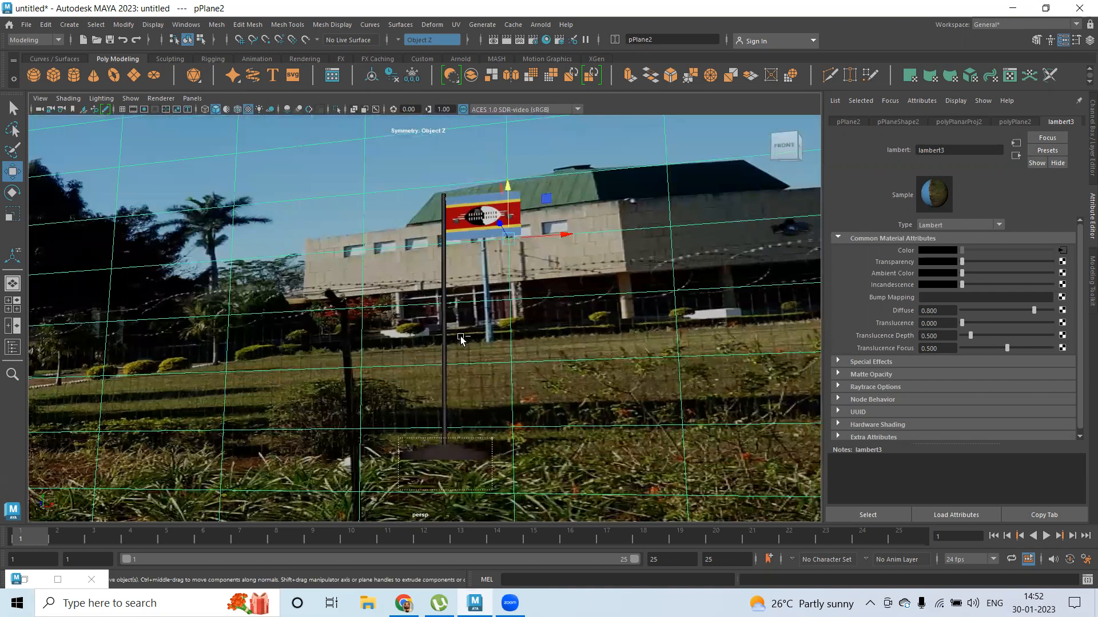
{"action": "key", "text": "ctrl+z"}
{"action": "left_click", "coordinate": [648, 434]}
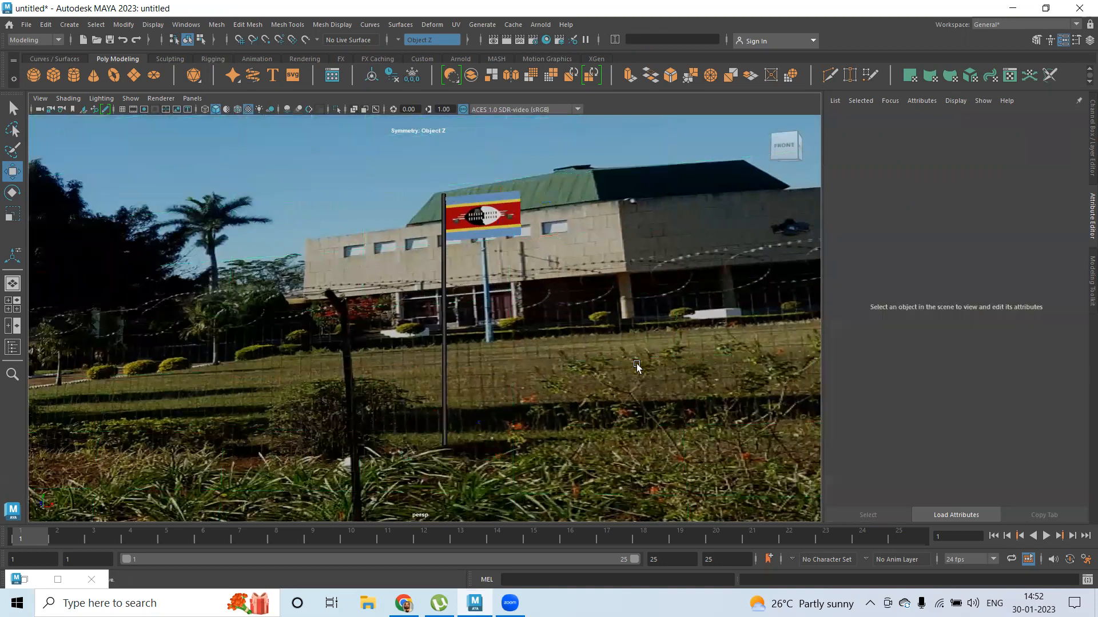
Frame the perspective view from a low angle on the flag and pole in front of the parliament building
{"action": "scroll", "coordinate": [611, 318], "scroll_direction": "up", "scroll_amount": 1}
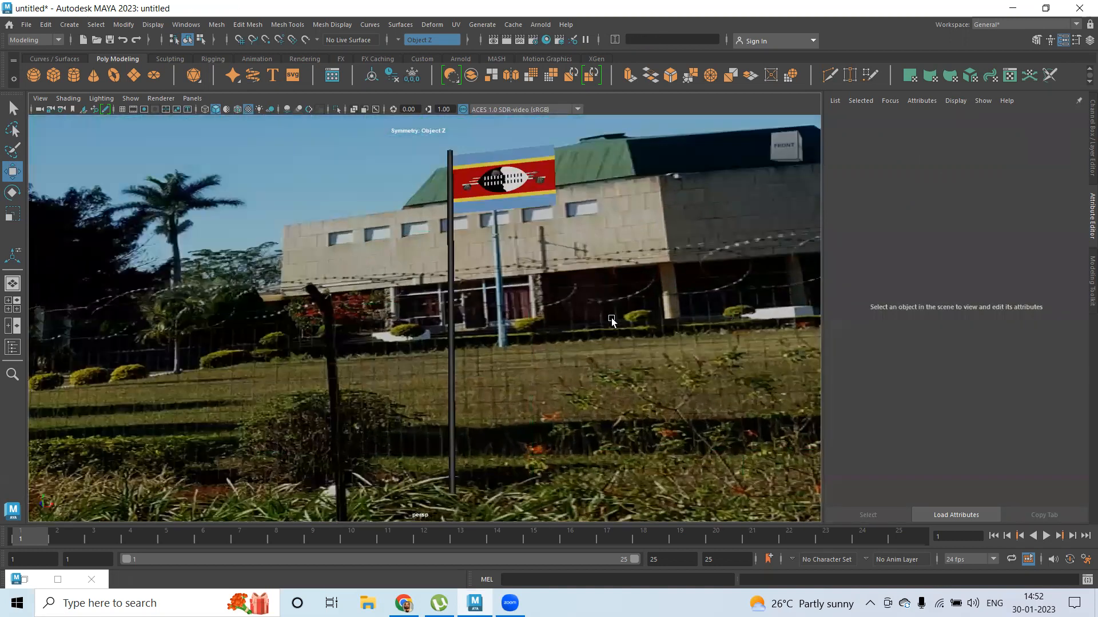
{"action": "scroll", "coordinate": [642, 326], "scroll_direction": "down", "scroll_amount": 3}
{"action": "scroll", "coordinate": [611, 324], "scroll_direction": "up", "scroll_amount": 2}
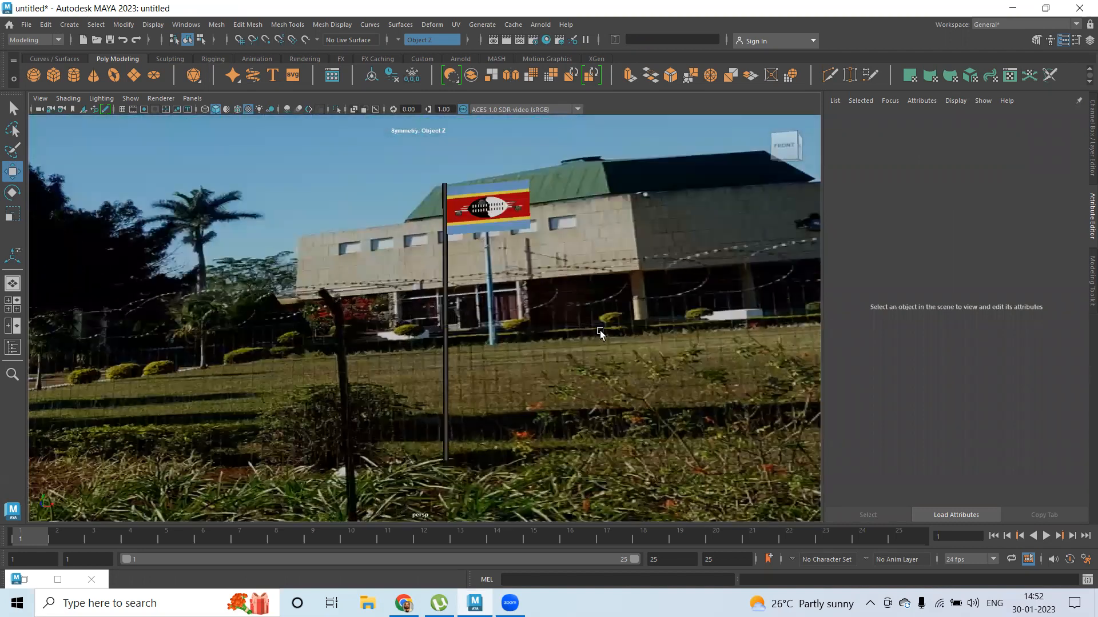
{"action": "scroll", "coordinate": [562, 327], "scroll_direction": "up", "scroll_amount": 1}
{"action": "left_click_drag", "start_coordinate": [561, 318], "coordinate": [570, 319], "text": "alt"}
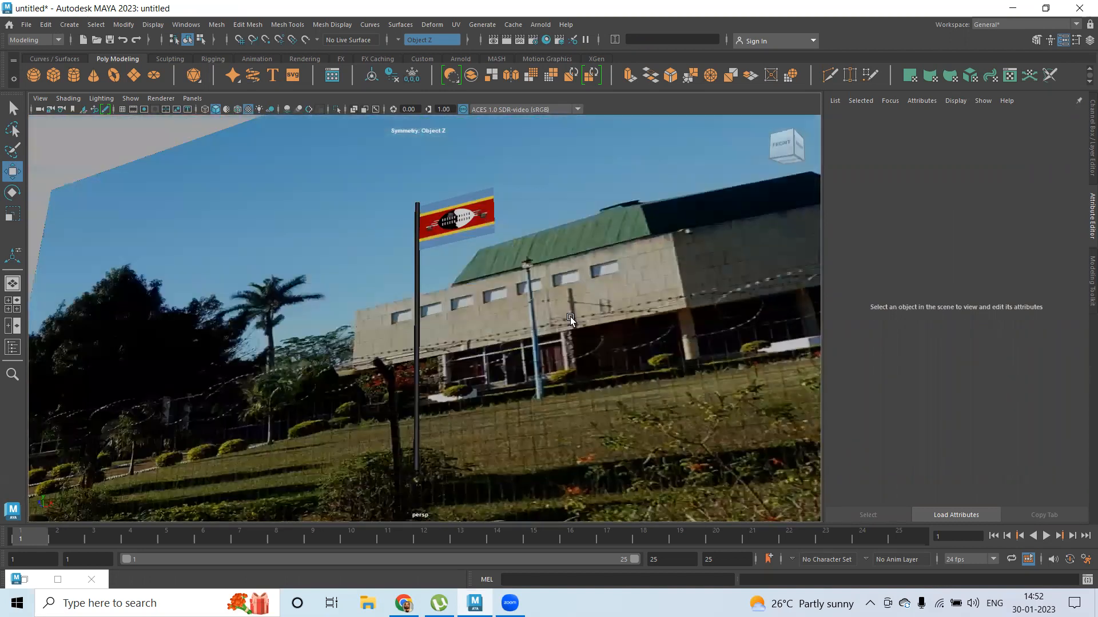
{"action": "left_click_drag", "start_coordinate": [654, 314], "coordinate": [544, 325], "text": "alt"}
{"action": "scroll", "coordinate": [595, 364], "scroll_direction": "up", "scroll_amount": 1}
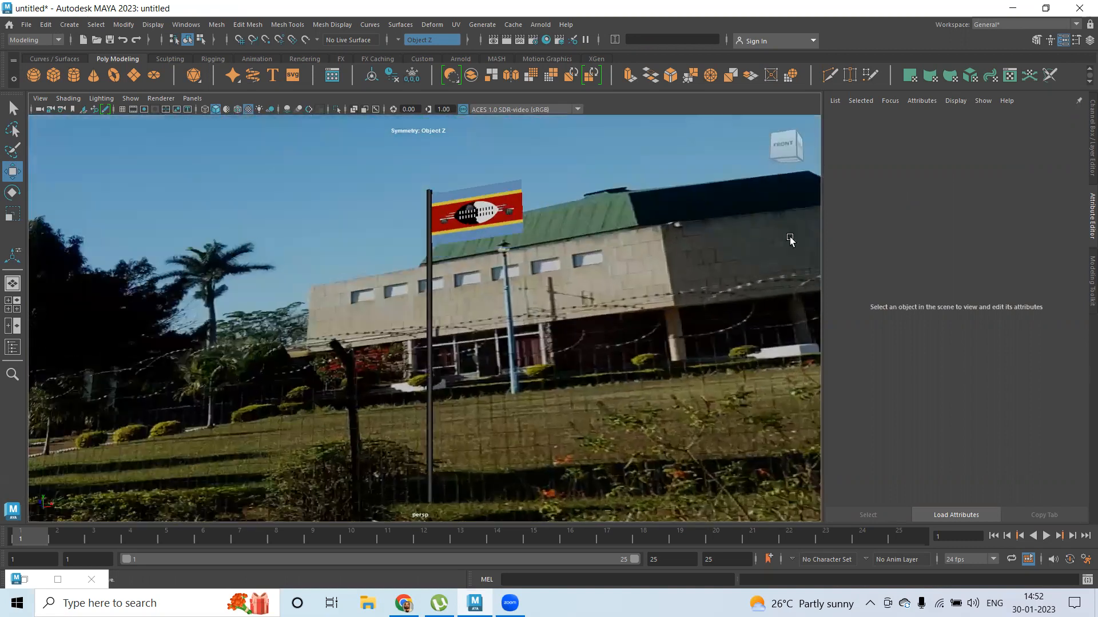
Put the background plane in a new display layer, set that layer to Reference, and deselect the plane
{"action": "left_click", "coordinate": [1089, 41]}
{"action": "left_click", "coordinate": [998, 446]}
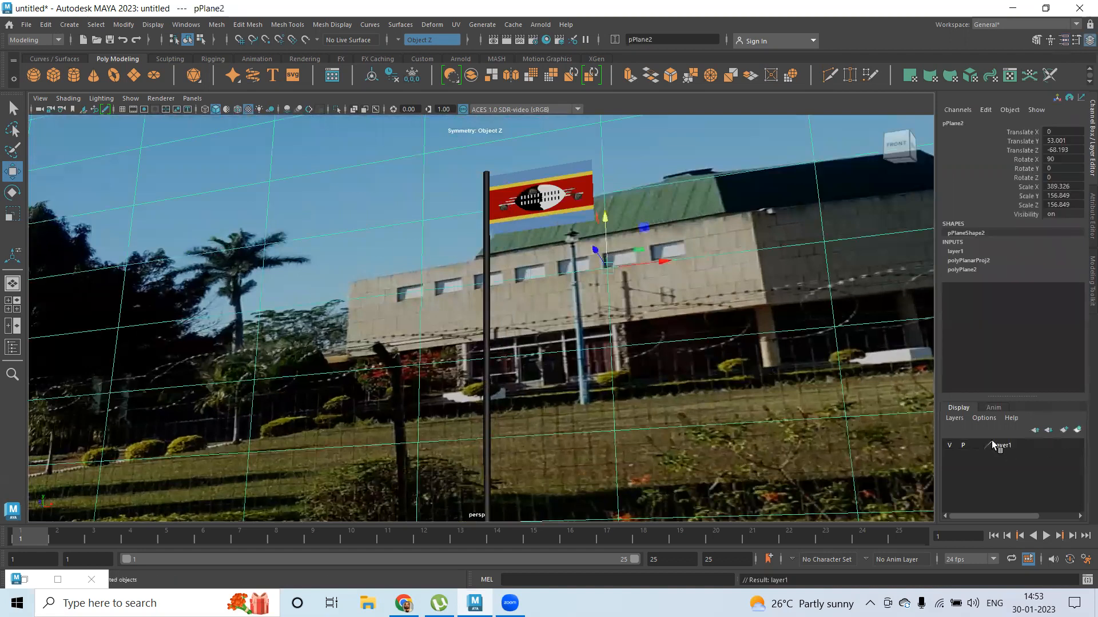
{"action": "left_click", "coordinate": [979, 445]}
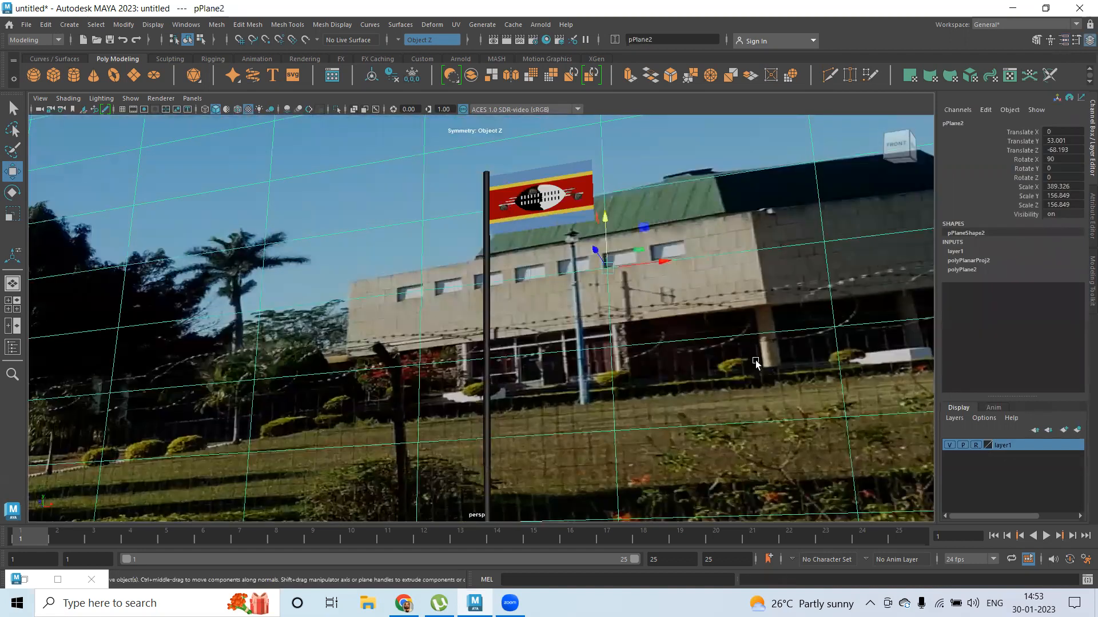
{"action": "left_click", "coordinate": [756, 360]}
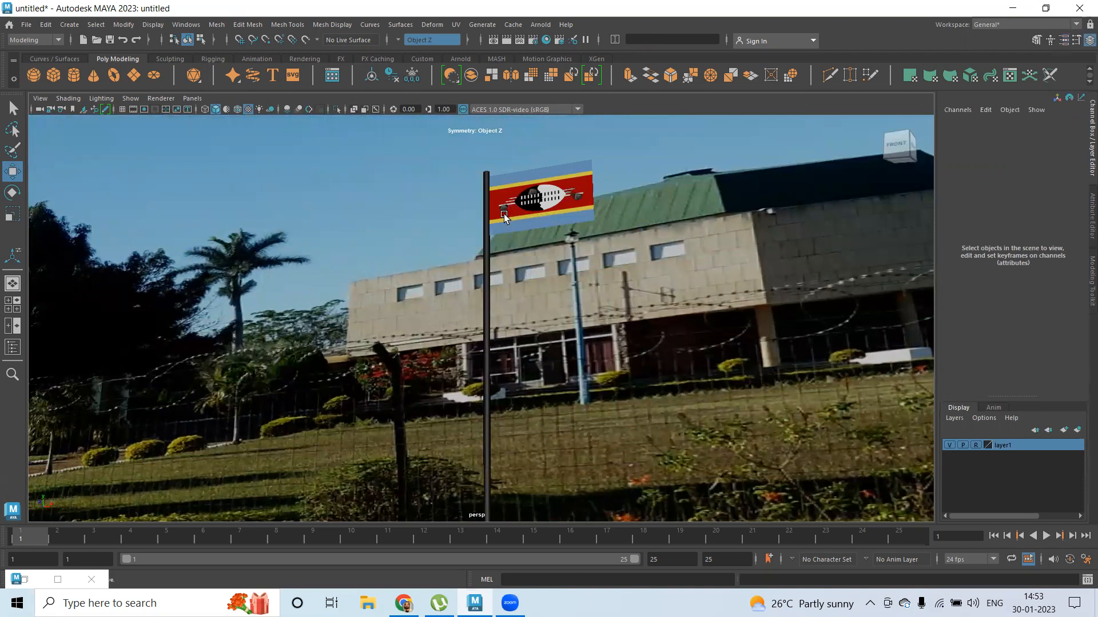
Select the perspective camera and set a keyframe for it at frame 1
{"action": "left_click", "coordinate": [40, 98]}
{"action": "left_click", "coordinate": [63, 117]}
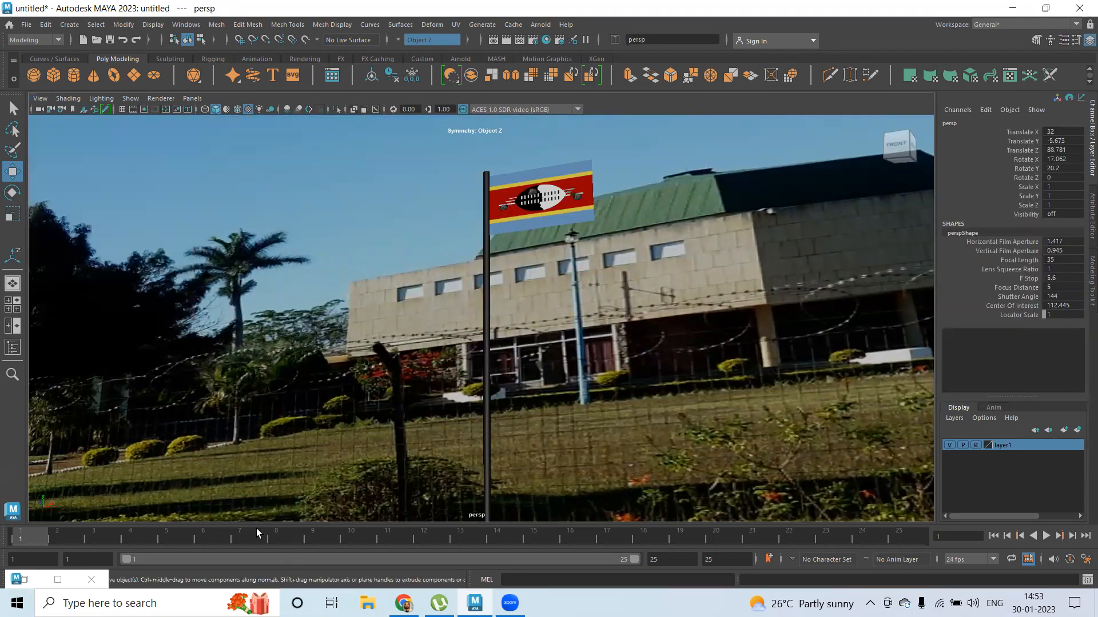
{"action": "key", "text": "s"}
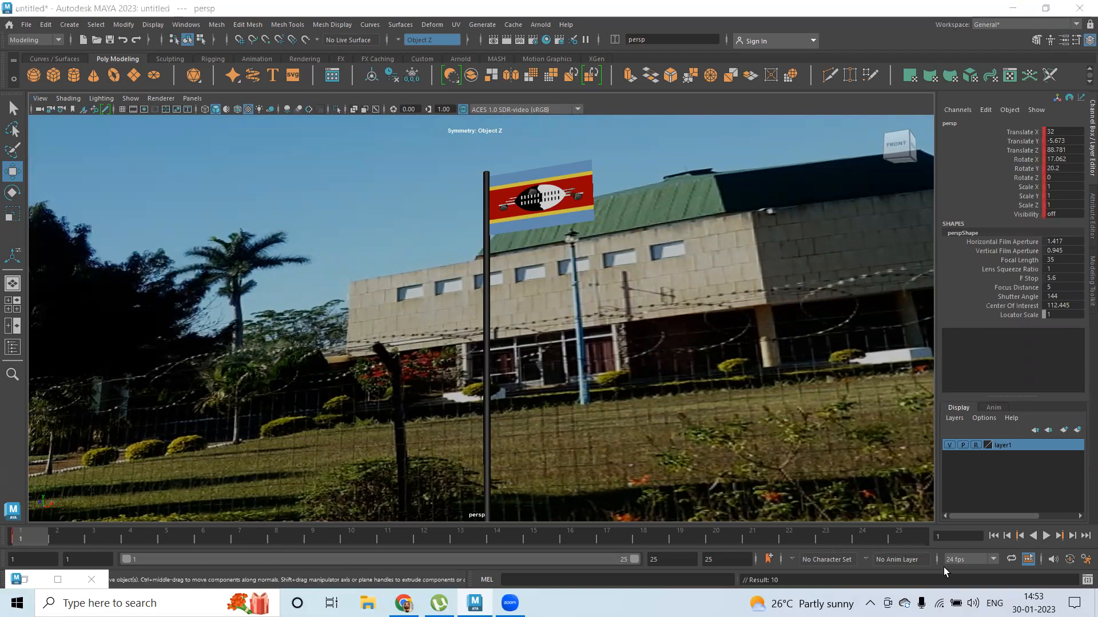
Set the playback end of the timeline to frame 500
{"action": "double_click", "coordinate": [670, 559]}
{"action": "type", "text": "5"}
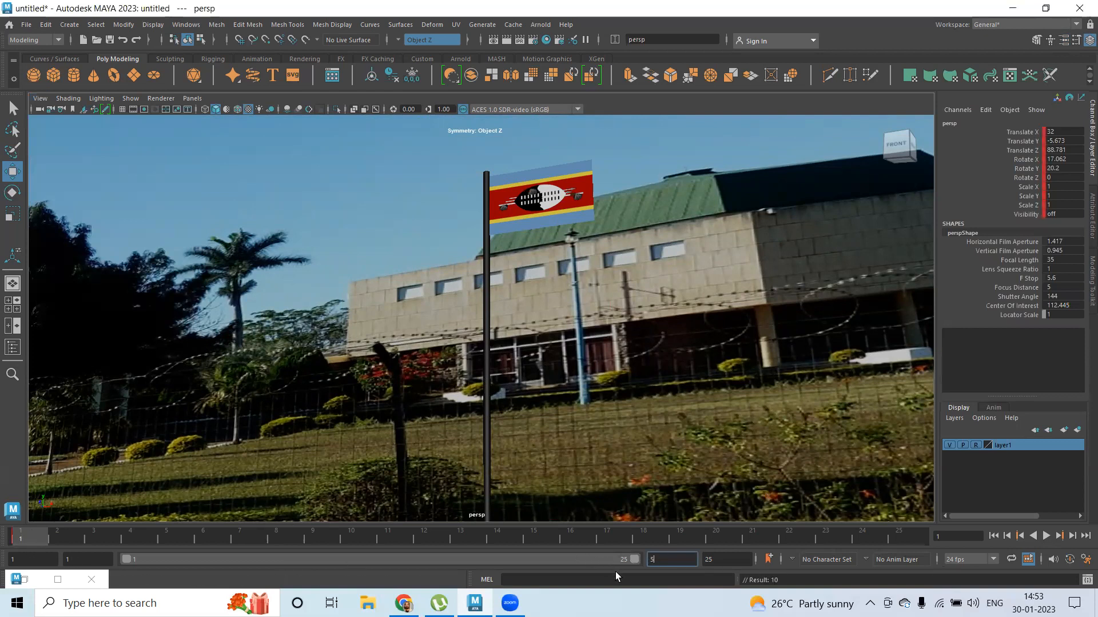
{"action": "type", "text": "00"}
{"action": "key", "text": "Return"}
Test the camera keyframe by moving the view away, playing the timeline briefly and returning to frame 1
{"action": "scroll", "coordinate": [506, 451], "scroll_direction": "down", "scroll_amount": 6}
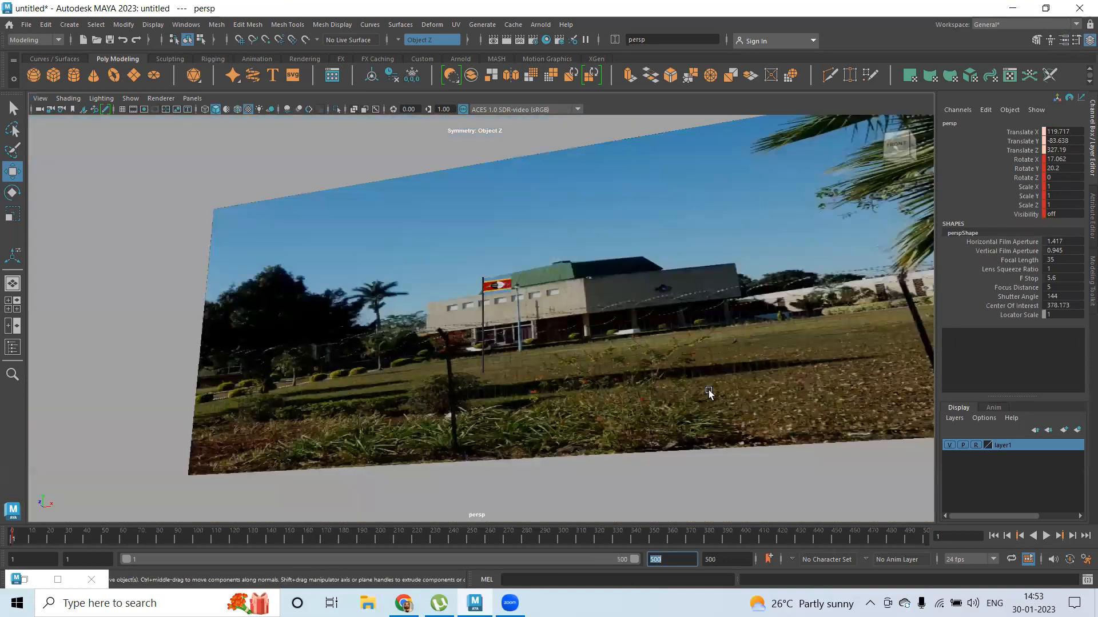
{"action": "left_click", "coordinate": [1046, 536]}
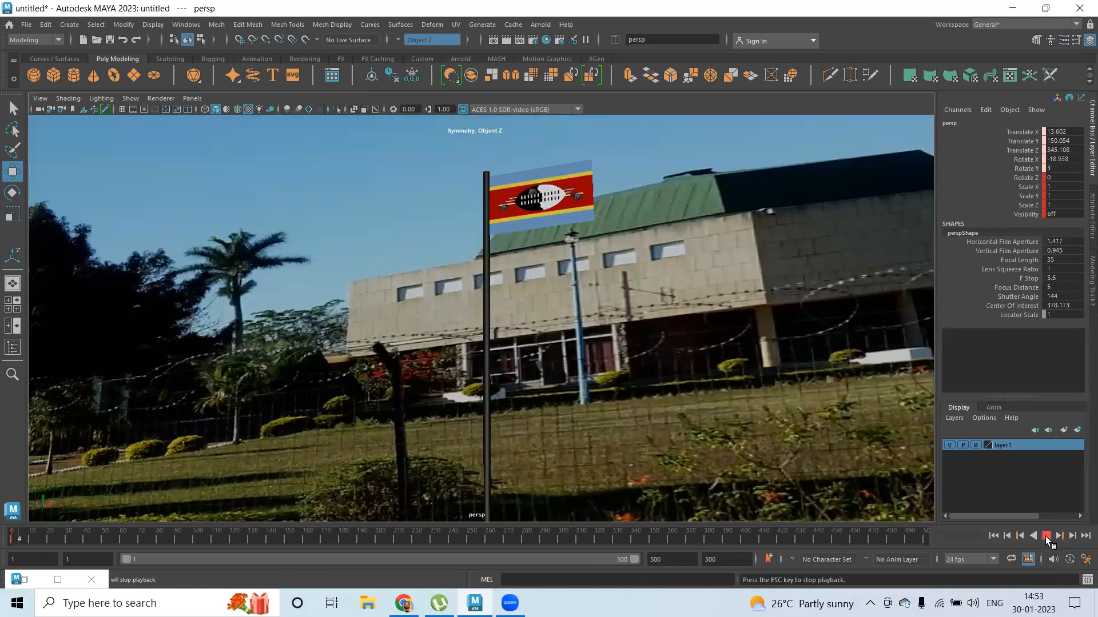
{"action": "left_click", "coordinate": [1046, 536]}
{"action": "left_click", "coordinate": [994, 536]}
Select the flag plane, switch to the FX menu set and convert the plane to nCloth
{"action": "left_click", "coordinate": [564, 205]}
{"action": "scroll", "coordinate": [396, 187], "scroll_direction": "up", "scroll_amount": 7}
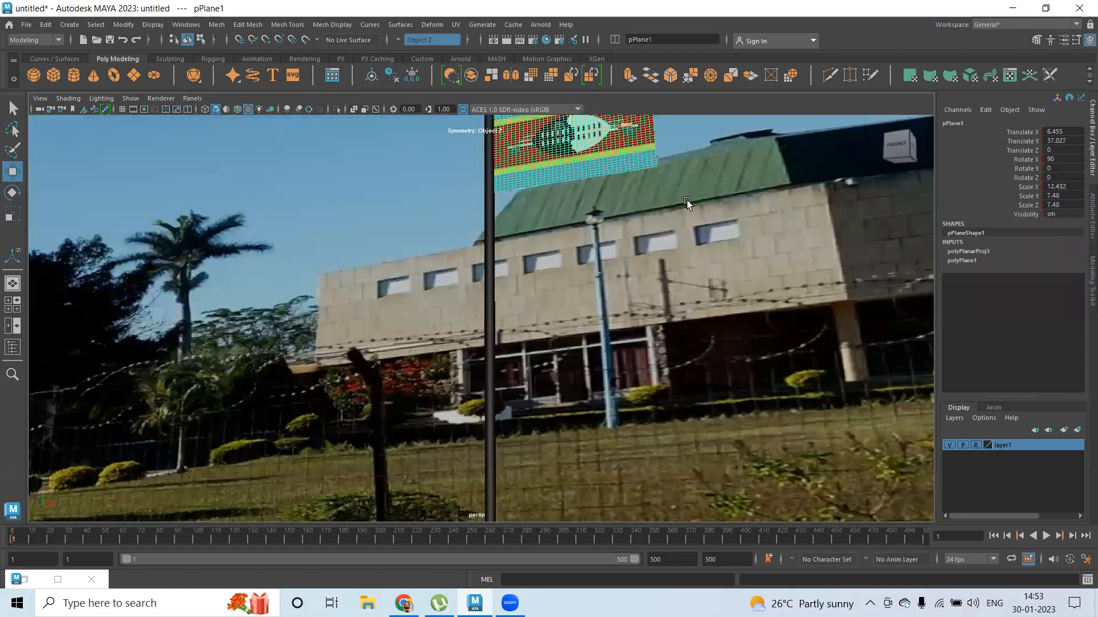
{"action": "scroll", "coordinate": [361, 198], "scroll_direction": "down", "scroll_amount": 10}
{"action": "scroll", "coordinate": [418, 204], "scroll_direction": "up", "scroll_amount": 5}
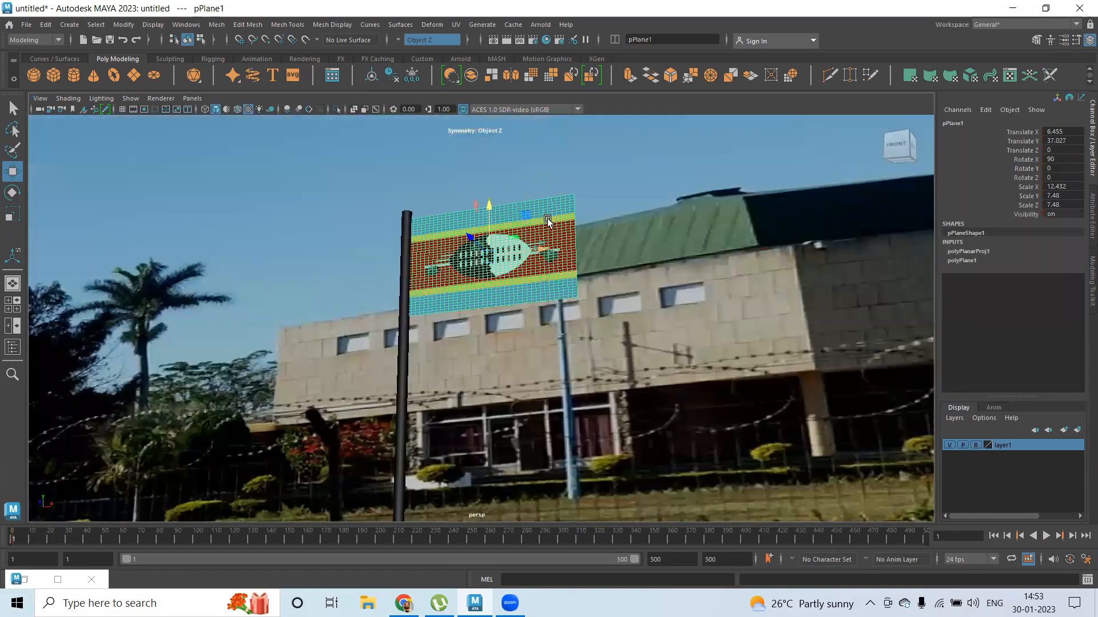
{"action": "scroll", "coordinate": [380, 99], "scroll_direction": "up", "scroll_amount": 2}
{"action": "left_click", "coordinate": [58, 39]}
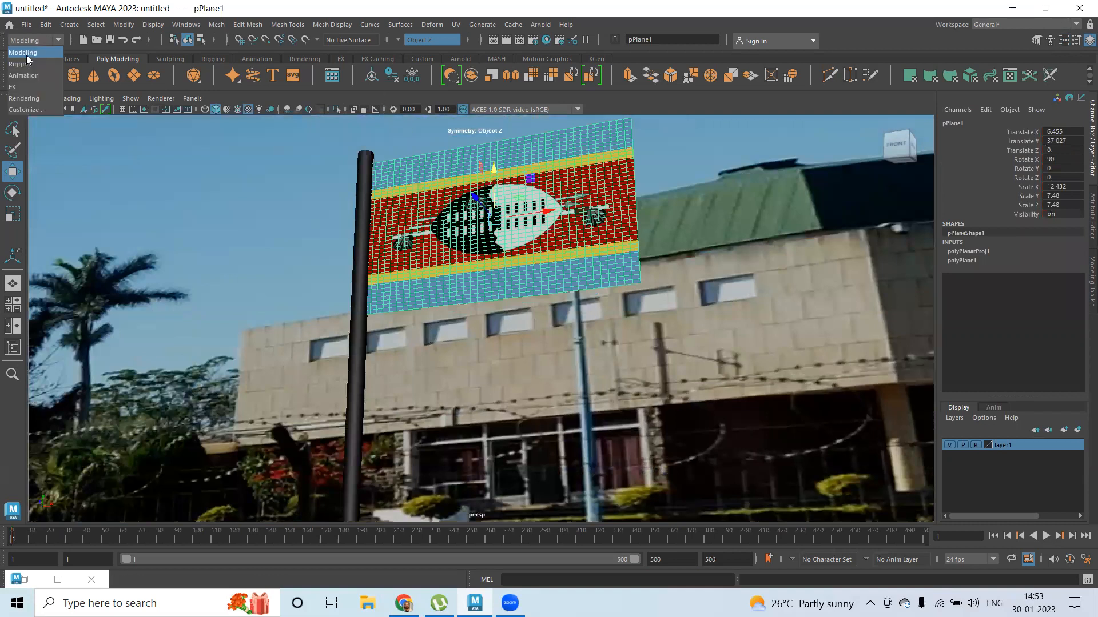
{"action": "left_click", "coordinate": [26, 87]}
{"action": "left_click", "coordinate": [281, 25]}
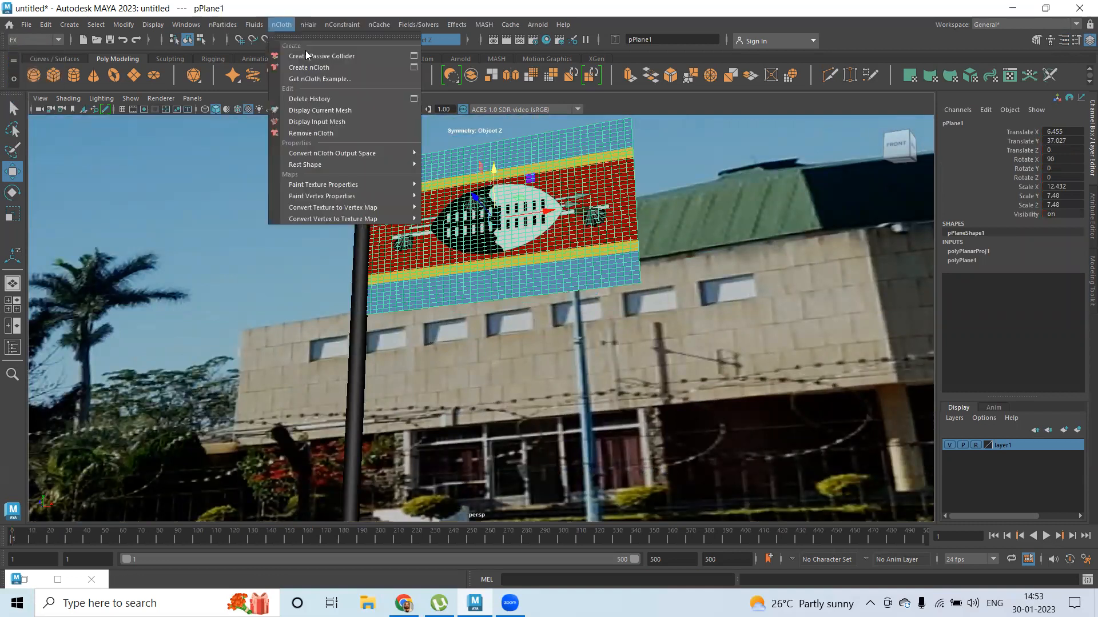
{"action": "left_click", "coordinate": [323, 68]}
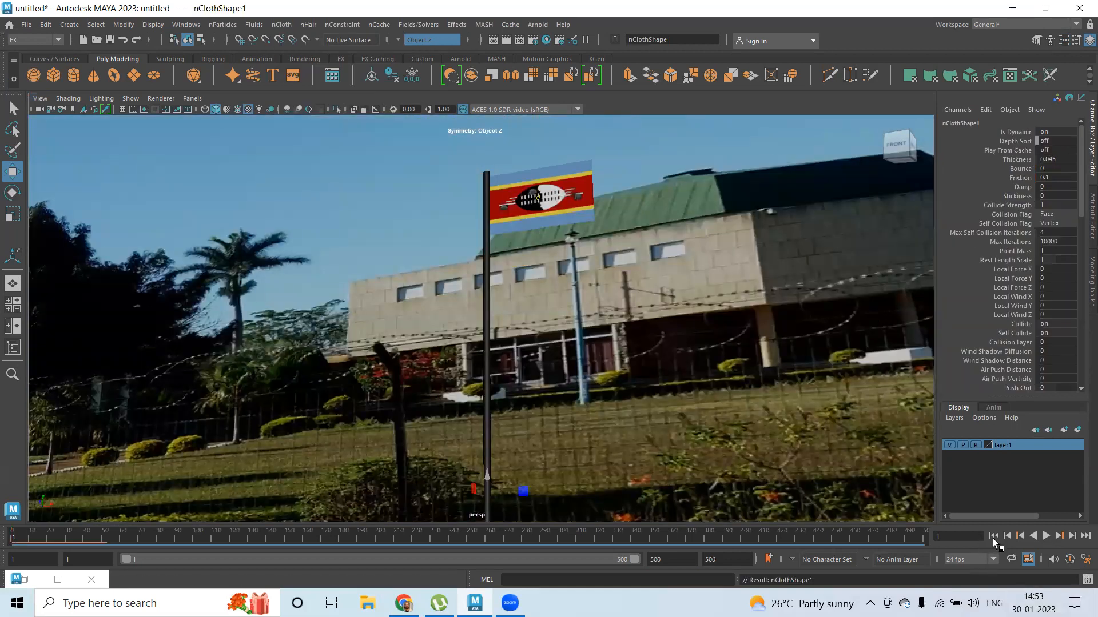
Play the cloth simulation briefly to check how the flag moves, and return to frame 1
{"action": "left_click", "coordinate": [1046, 538]}
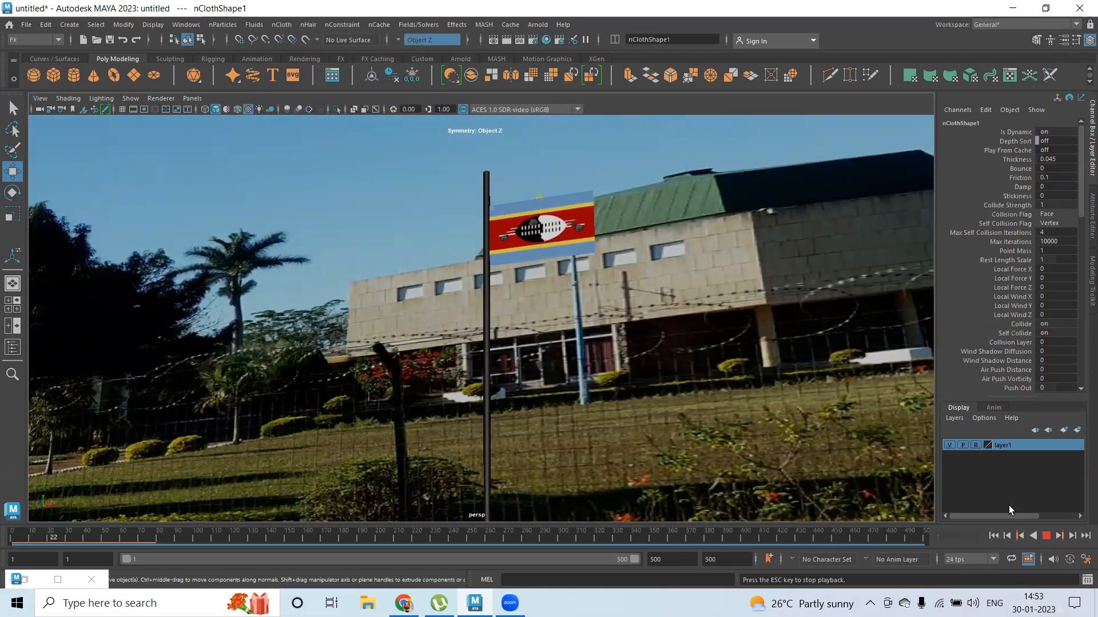
{"action": "left_click", "coordinate": [1047, 537]}
{"action": "left_click", "coordinate": [993, 536]}
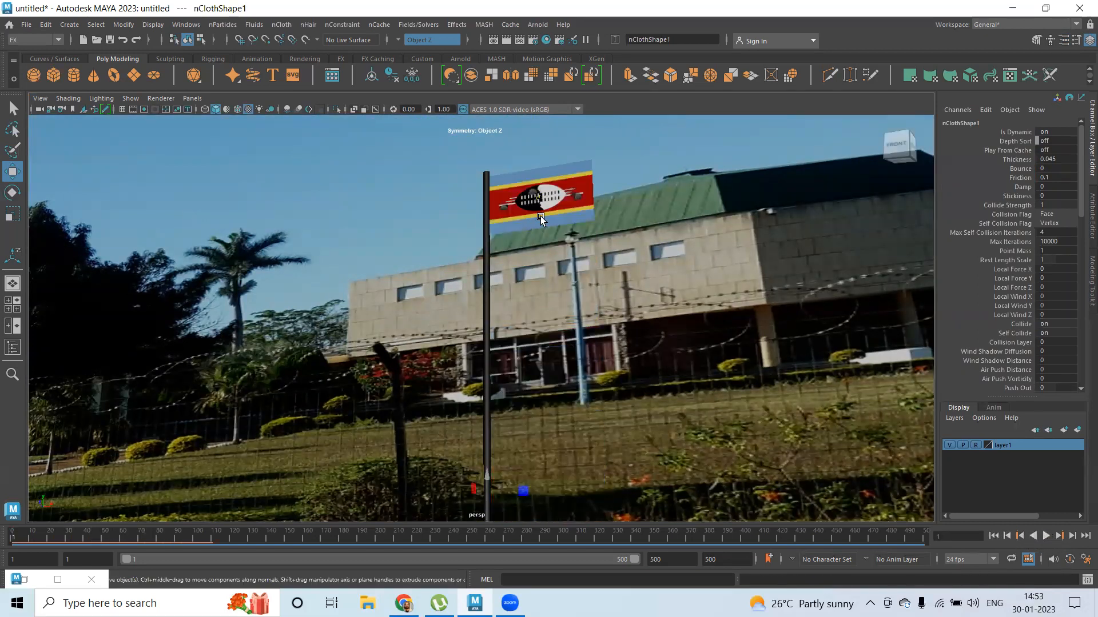
Select the flagpole cylinder in object mode and make it a passive collider for the flag's cloth
{"action": "left_click", "coordinate": [530, 202]}
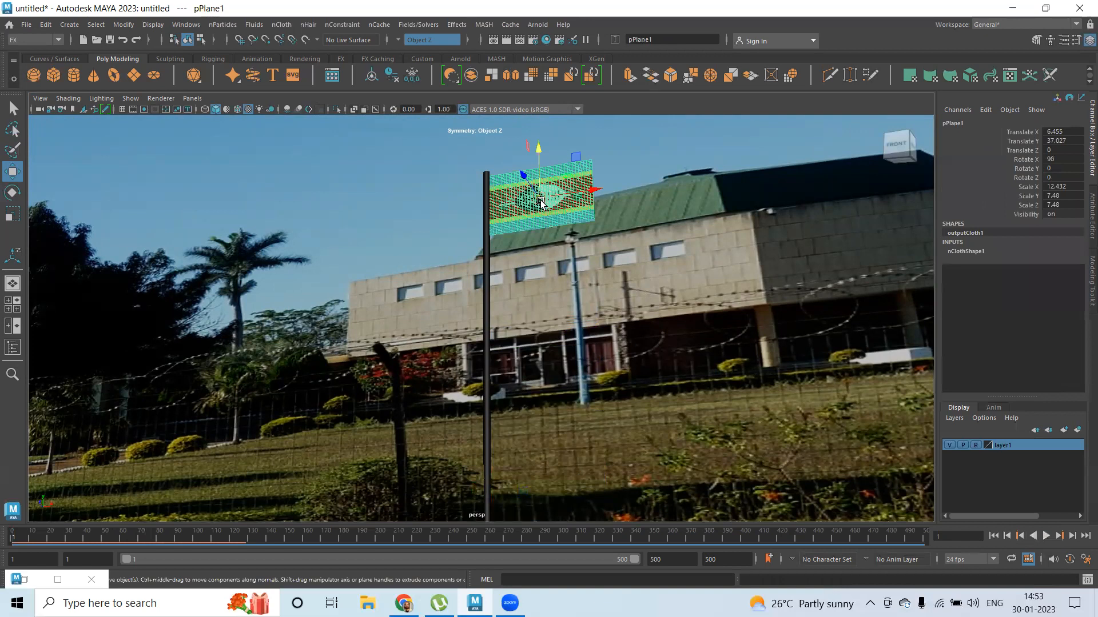
{"action": "scroll", "coordinate": [601, 282], "scroll_direction": "up", "scroll_amount": 5}
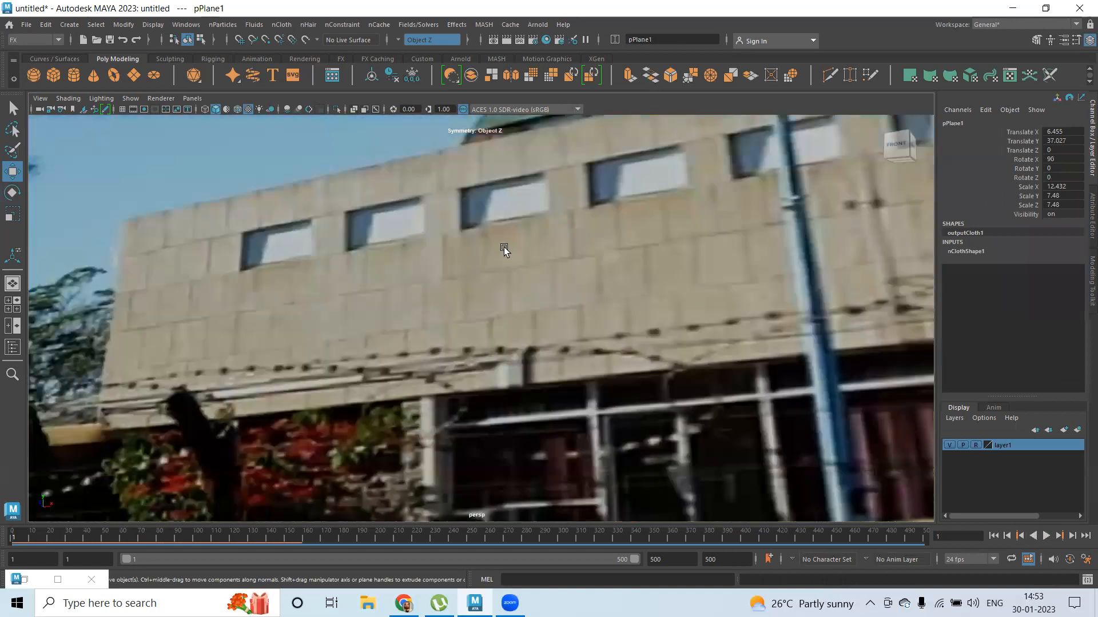
{"action": "scroll", "coordinate": [503, 248], "scroll_direction": "down", "scroll_amount": 5}
{"action": "middle_click_drag", "start_coordinate": [591, 330], "coordinate": [587, 466], "text": "alt"}
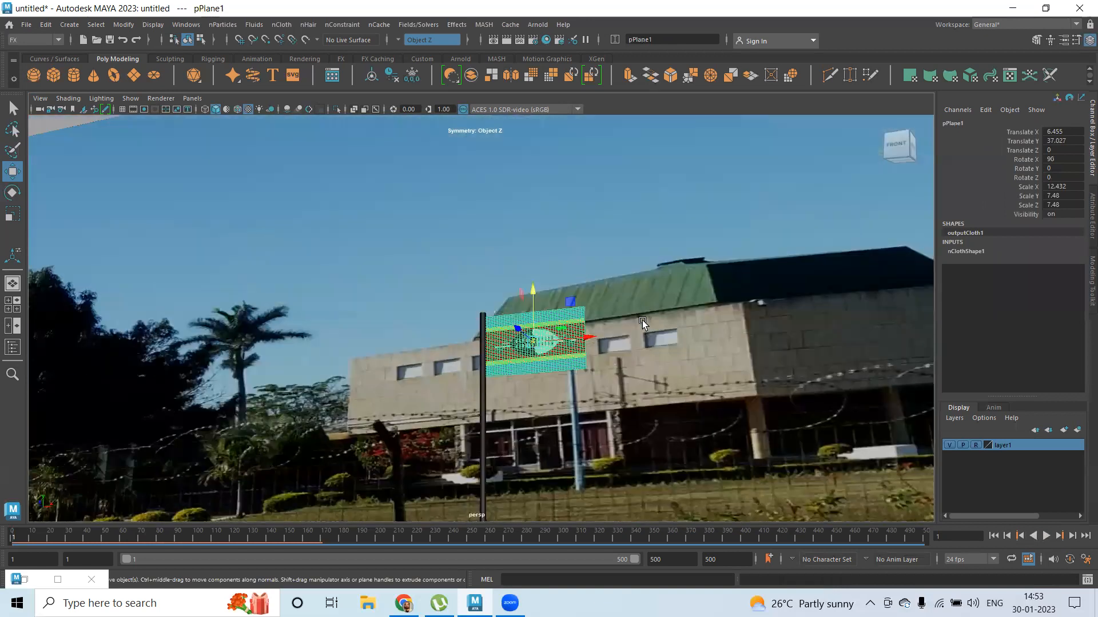
{"action": "scroll", "coordinate": [613, 328], "scroll_direction": "up", "scroll_amount": 5}
{"action": "scroll", "coordinate": [770, 344], "scroll_direction": "down", "scroll_amount": 4}
{"action": "left_click_drag", "start_coordinate": [770, 344], "coordinate": [698, 330], "text": "alt"}
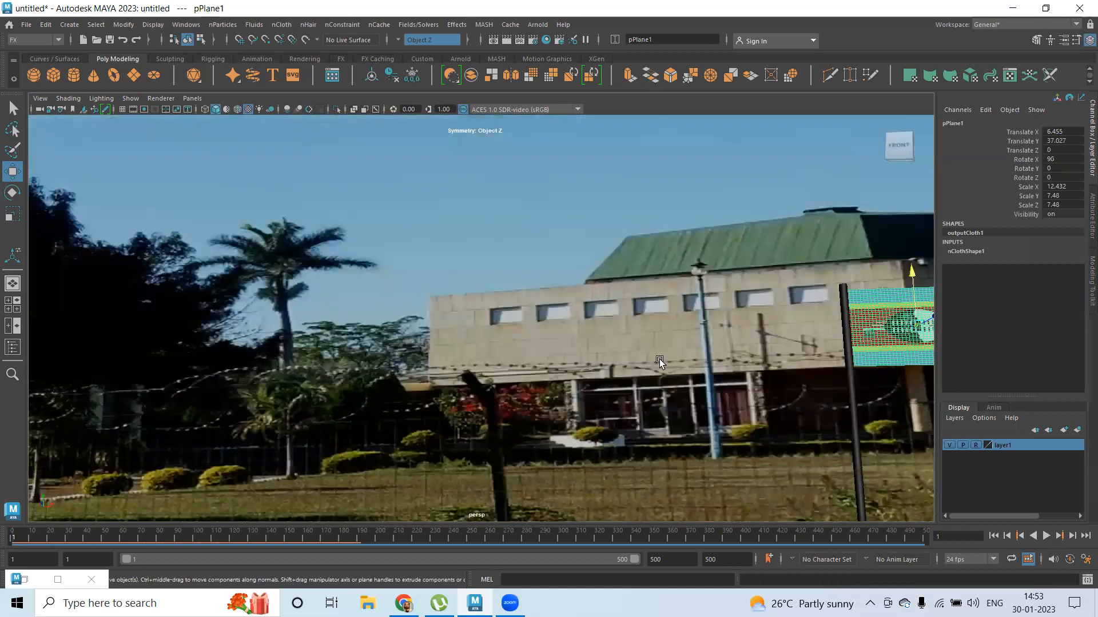
{"action": "left_click_drag", "start_coordinate": [659, 362], "coordinate": [611, 333], "text": "alt"}
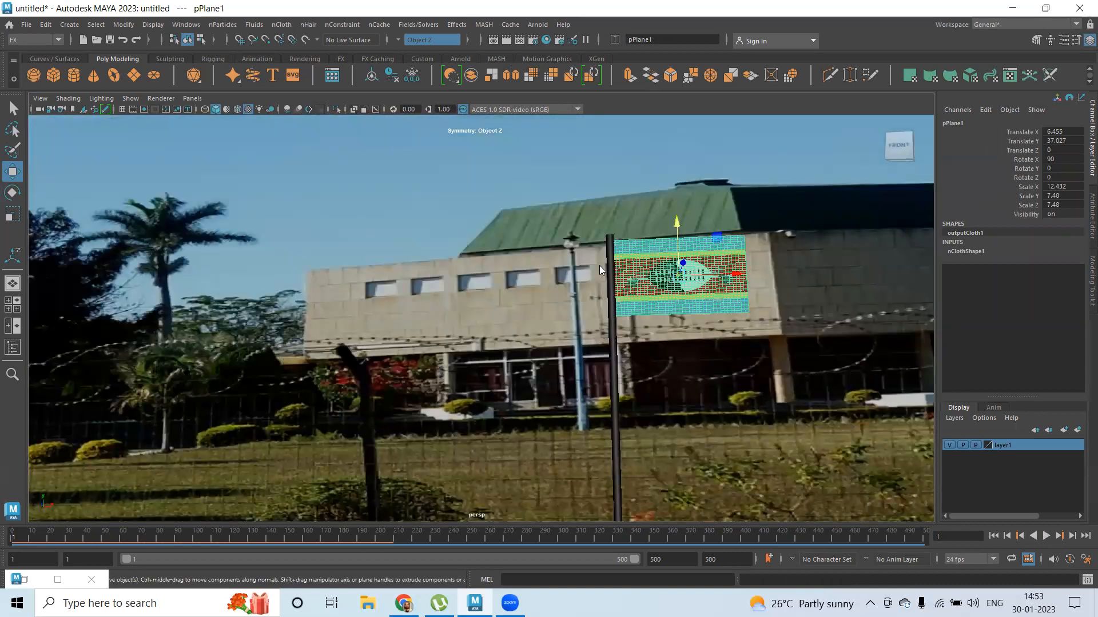
{"action": "right_click", "coordinate": [612, 226]}
{"action": "right_click_drag", "start_coordinate": [613, 225], "coordinate": [659, 210]}
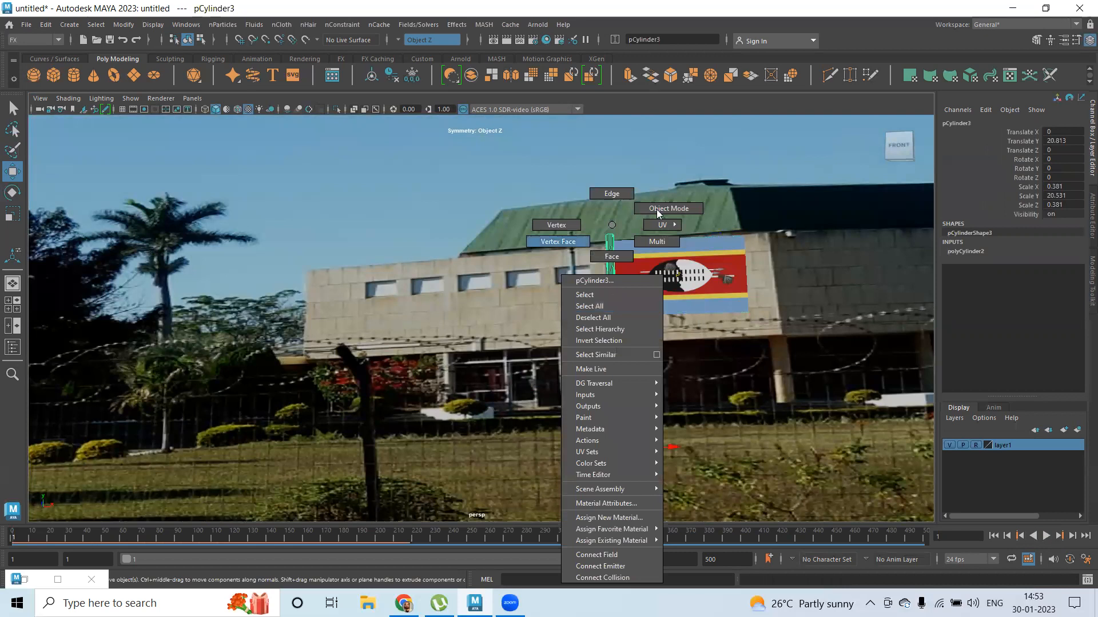
{"action": "left_click", "coordinate": [611, 297]}
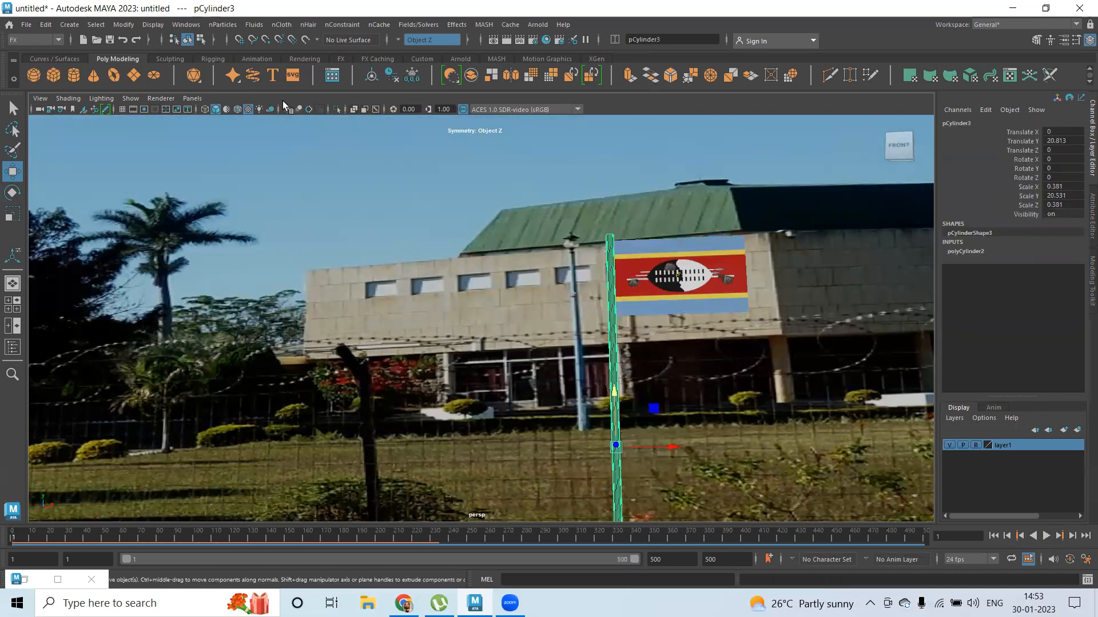
{"action": "left_click", "coordinate": [281, 24]}
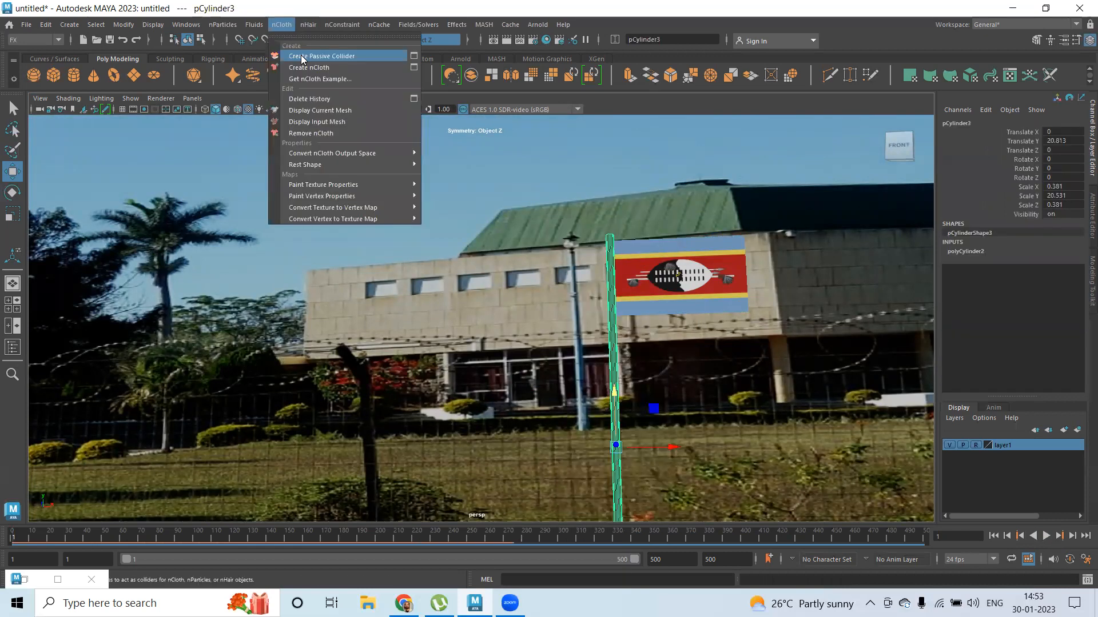
{"action": "left_click", "coordinate": [301, 59]}
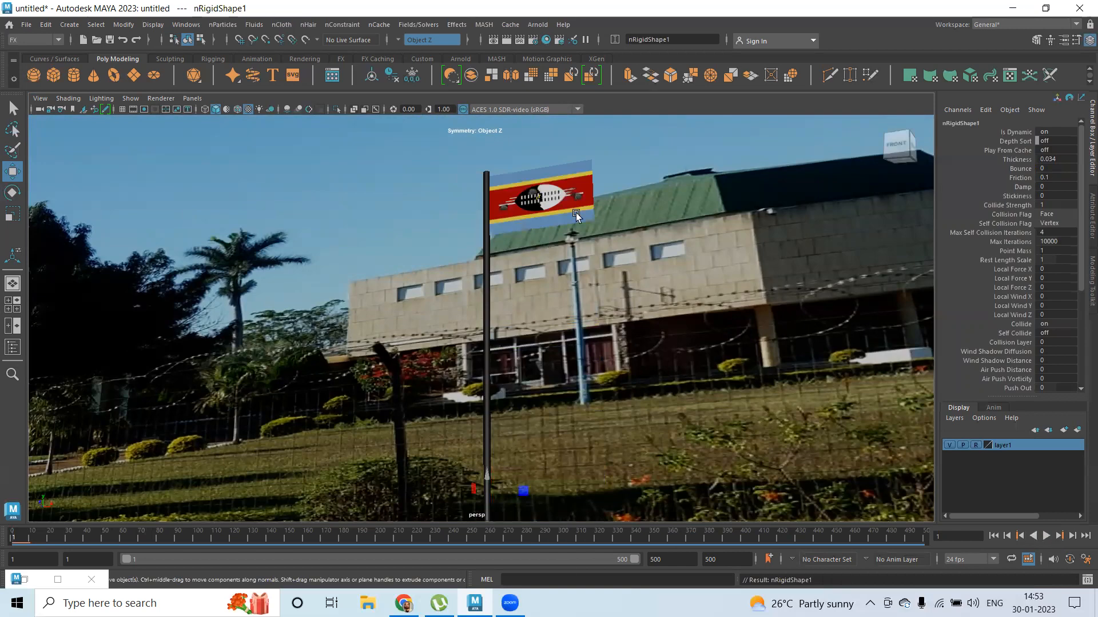
Play the simulation with the flagpole collider in place and return to the first frame
{"action": "scroll", "coordinate": [576, 216], "scroll_direction": "up", "scroll_amount": 5}
{"action": "left_click_drag", "start_coordinate": [589, 286], "coordinate": [389, 183], "text": "alt"}
{"action": "scroll", "coordinate": [650, 286], "scroll_direction": "up", "scroll_amount": 2}
{"action": "middle_click_drag", "start_coordinate": [651, 285], "coordinate": [343, 252], "text": "alt"}
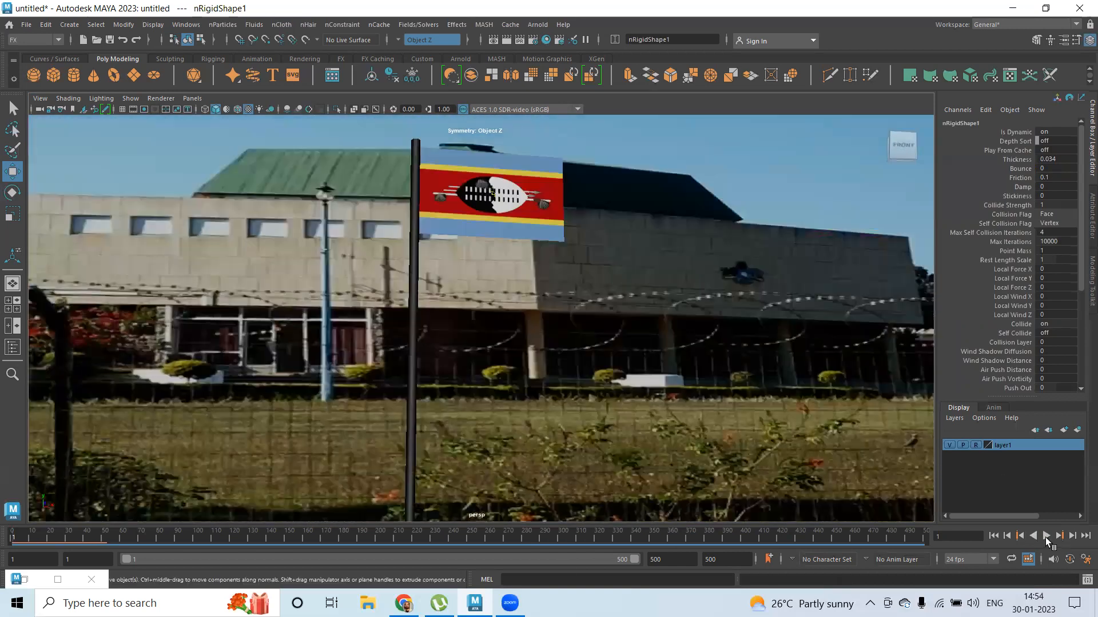
{"action": "left_click", "coordinate": [1045, 537]}
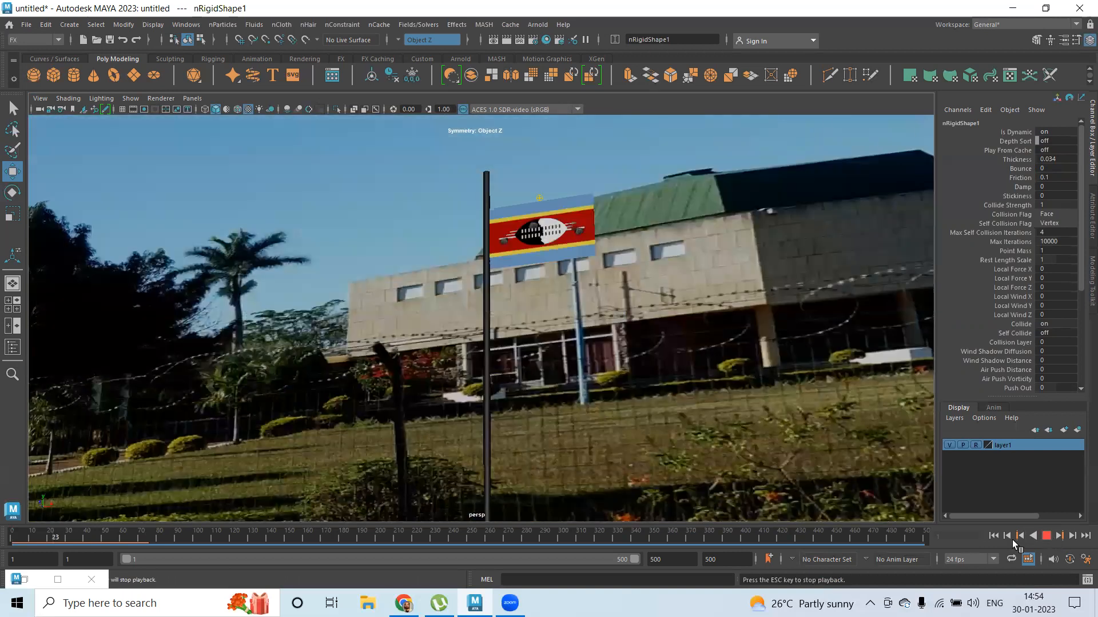
{"action": "left_click", "coordinate": [995, 536]}
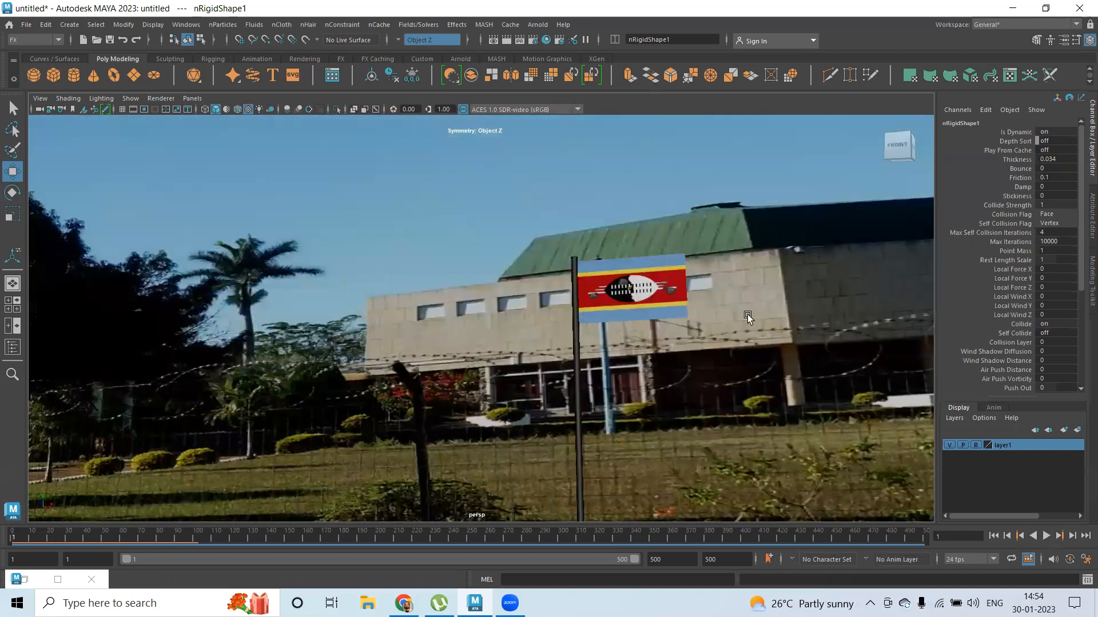
Select the flag plane, show the perspective view in wireframe and frame the flag
{"action": "left_click_drag", "start_coordinate": [746, 315], "coordinate": [749, 279], "text": "alt"}
{"action": "right_click_drag", "start_coordinate": [649, 252], "coordinate": [689, 246], "text": "alt"}
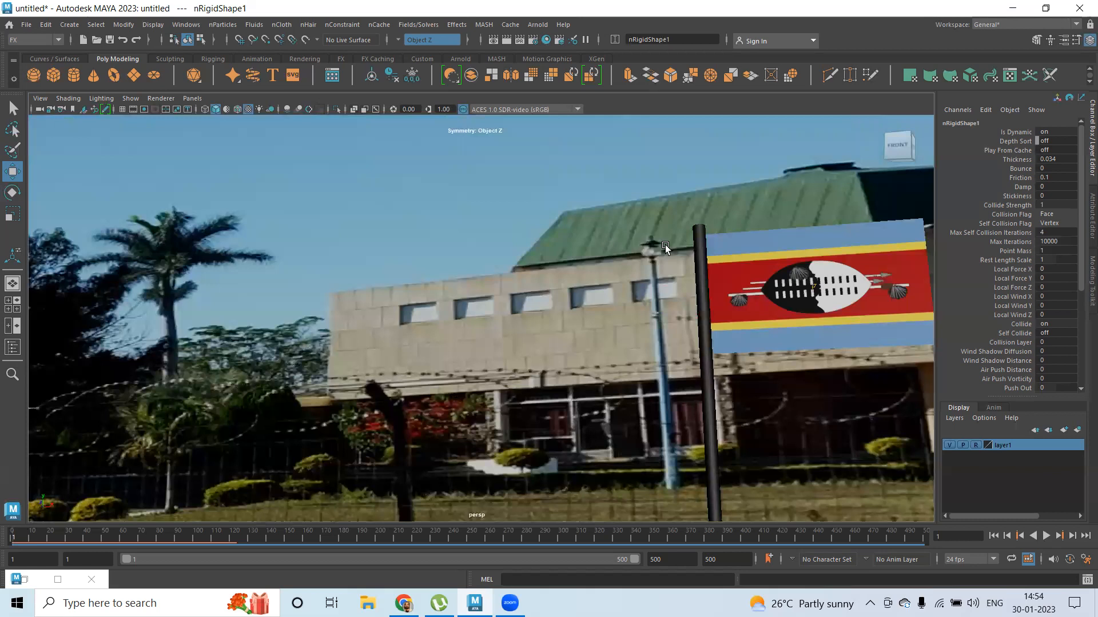
{"action": "left_click_drag", "start_coordinate": [665, 245], "coordinate": [702, 257], "text": "alt"}
{"action": "middle_click_drag", "start_coordinate": [618, 255], "coordinate": [616, 255], "text": "alt"}
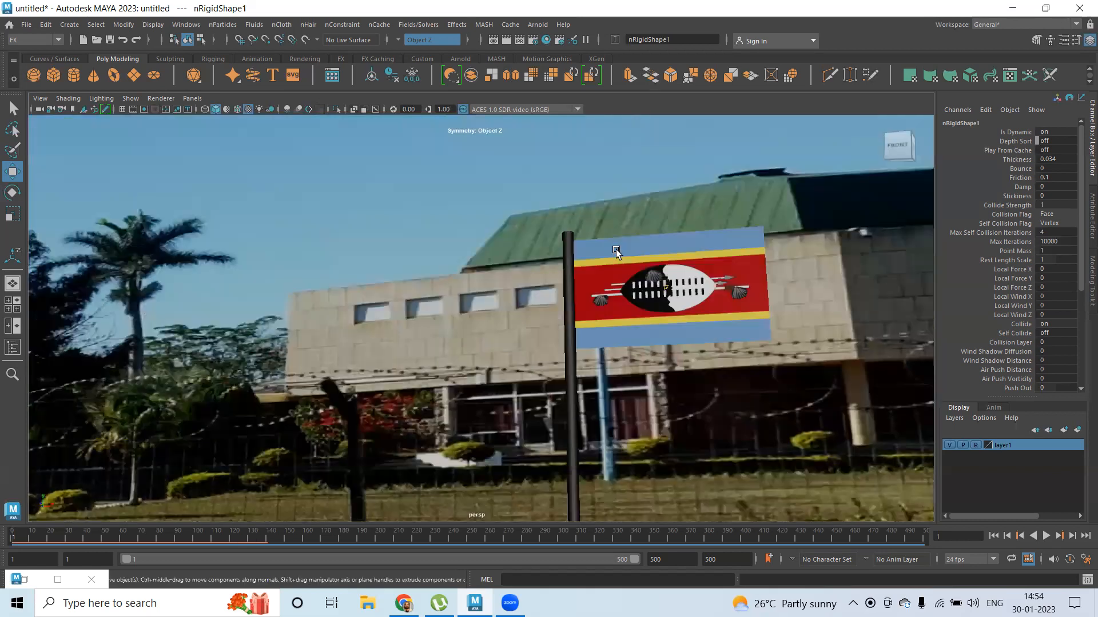
{"action": "left_click", "coordinate": [616, 250]}
{"action": "key", "text": "4"}
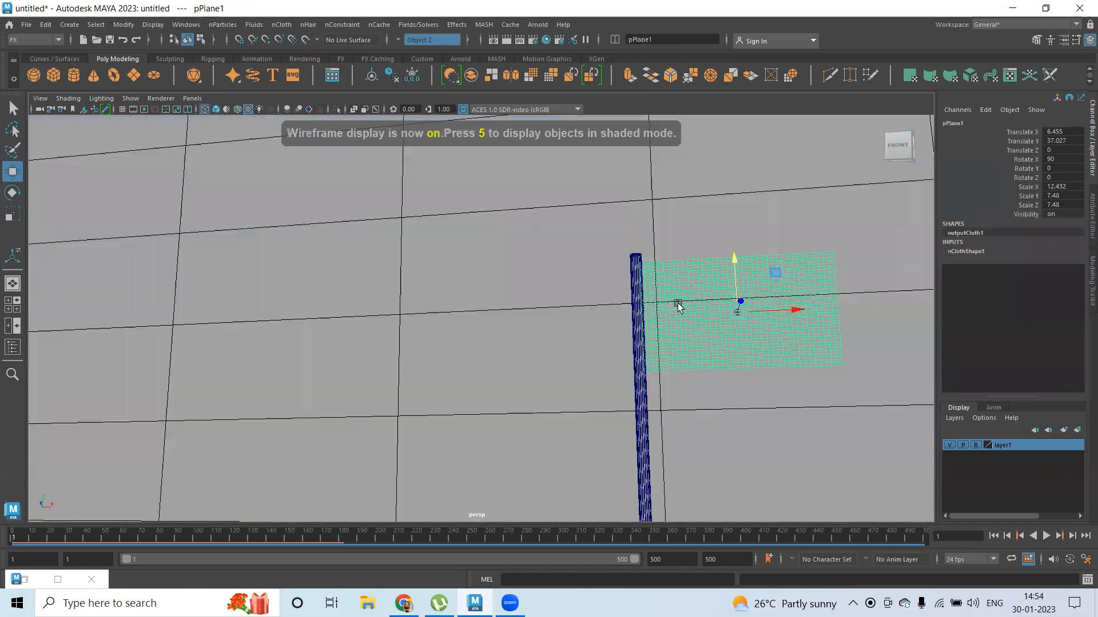
{"action": "scroll", "coordinate": [677, 303], "scroll_direction": "up", "scroll_amount": 5}
{"action": "key", "text": "f"}
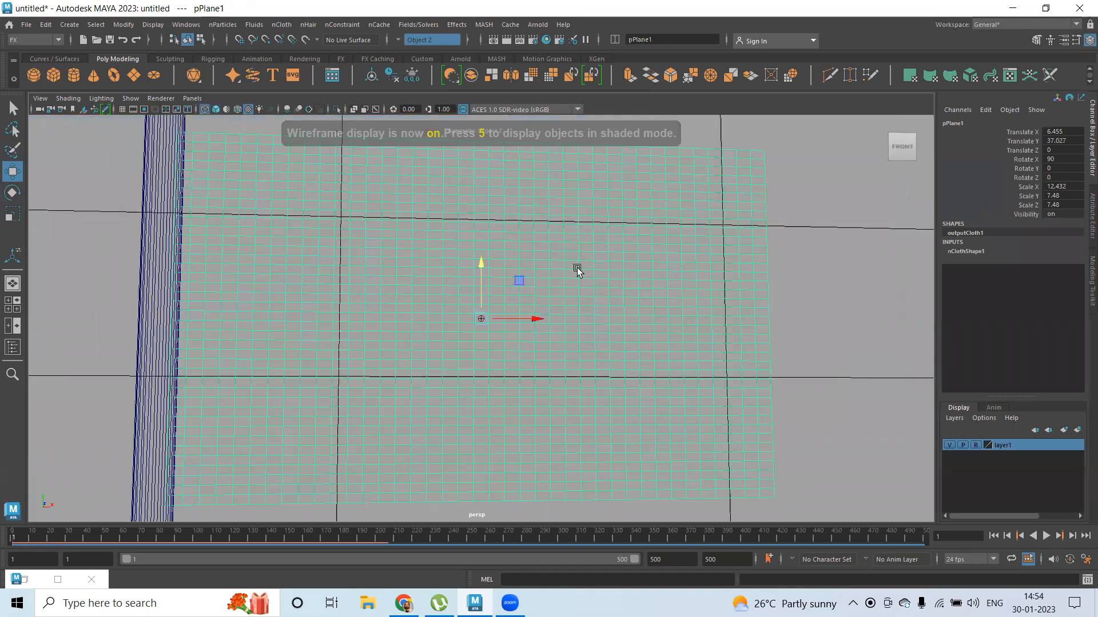
Select the column of flag vertices along the edge that touches the flagpole
{"action": "middle_click_drag", "start_coordinate": [575, 269], "coordinate": [629, 269], "text": "alt"}
{"action": "scroll", "coordinate": [480, 216], "scroll_direction": "down", "scroll_amount": 3}
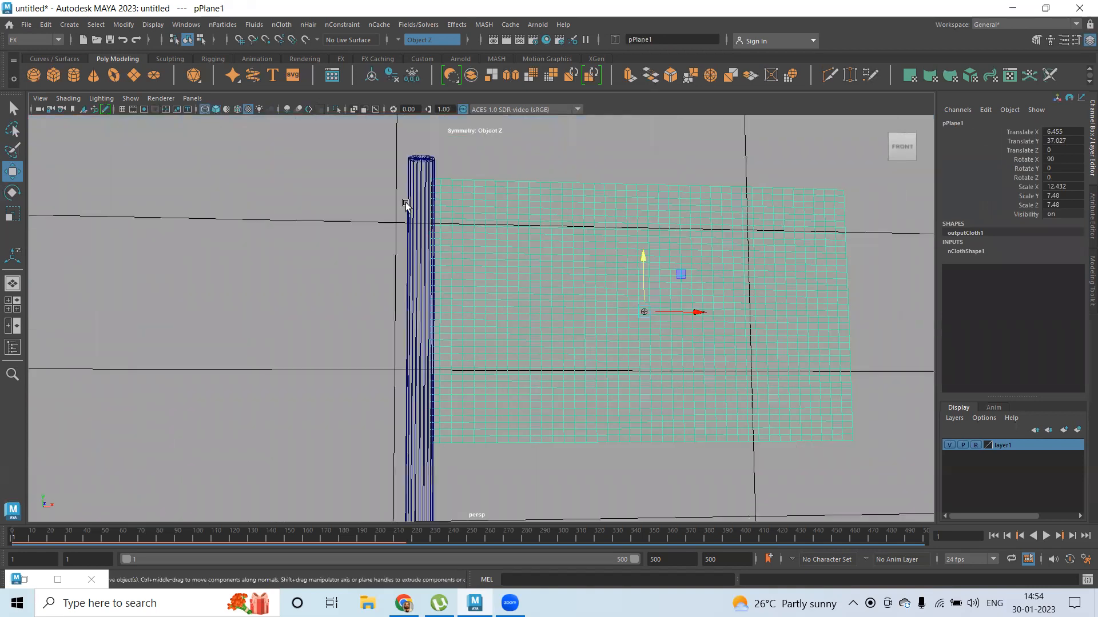
{"action": "right_click_drag", "start_coordinate": [480, 211], "coordinate": [406, 204]}
{"action": "left_click_drag", "start_coordinate": [389, 143], "coordinate": [439, 476]}
{"action": "left_click_drag", "start_coordinate": [544, 218], "coordinate": [541, 231], "text": "alt"}
{"action": "scroll", "coordinate": [543, 223], "scroll_direction": "down", "scroll_amount": 5}
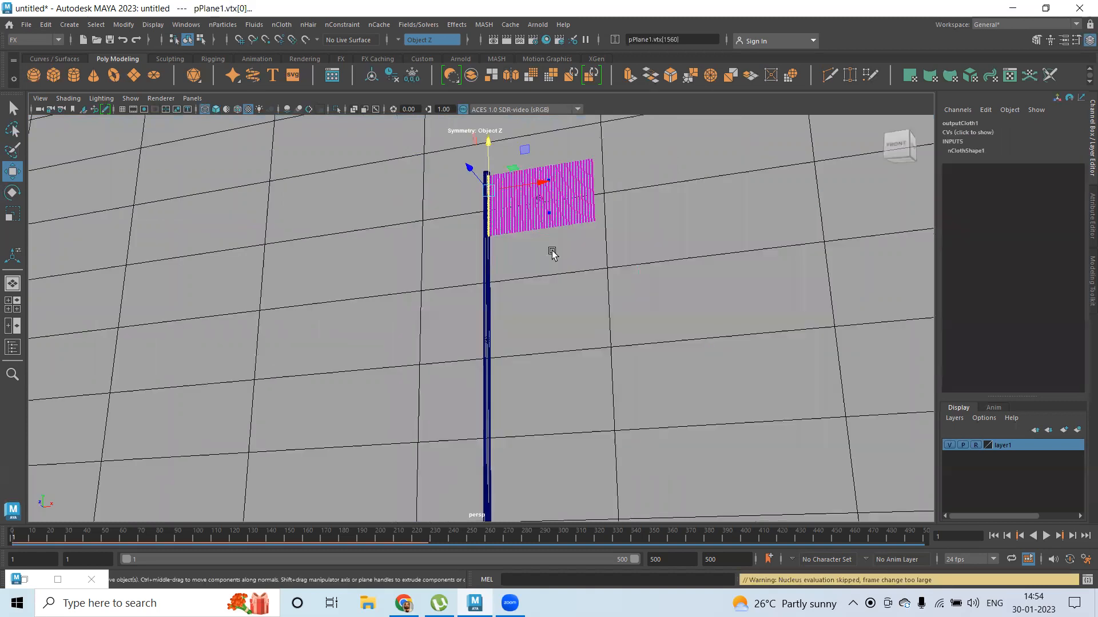
Inspect the selected flag-edge vertices up close and add the flagpole cylinder to the selection
{"action": "key", "text": "f"}
{"action": "scroll", "coordinate": [637, 328], "scroll_direction": "down", "scroll_amount": 2}
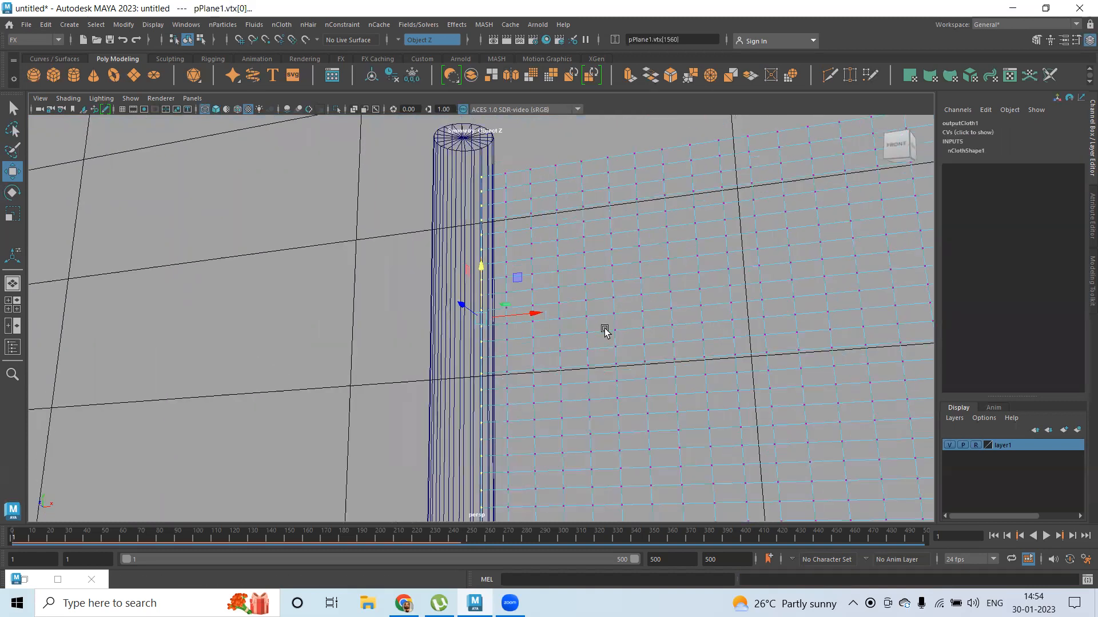
{"action": "left_click_drag", "start_coordinate": [604, 330], "coordinate": [593, 258], "text": "alt"}
{"action": "scroll", "coordinate": [523, 290], "scroll_direction": "down", "scroll_amount": 4}
{"action": "middle_click_drag", "start_coordinate": [524, 290], "coordinate": [516, 217], "text": "alt"}
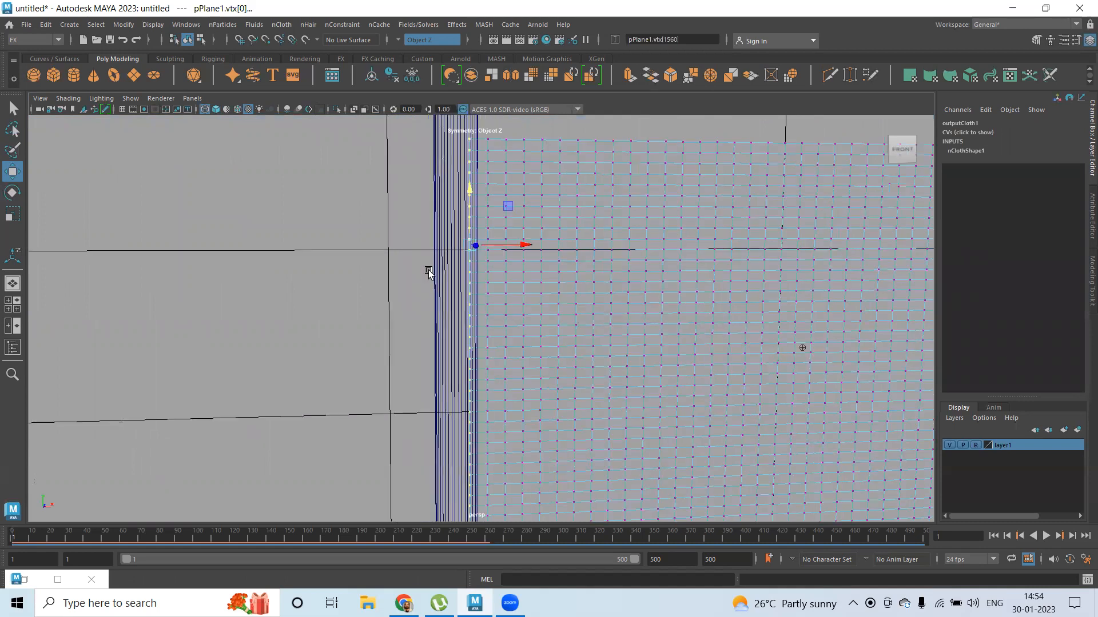
{"action": "scroll", "coordinate": [428, 274], "scroll_direction": "down", "scroll_amount": 3}
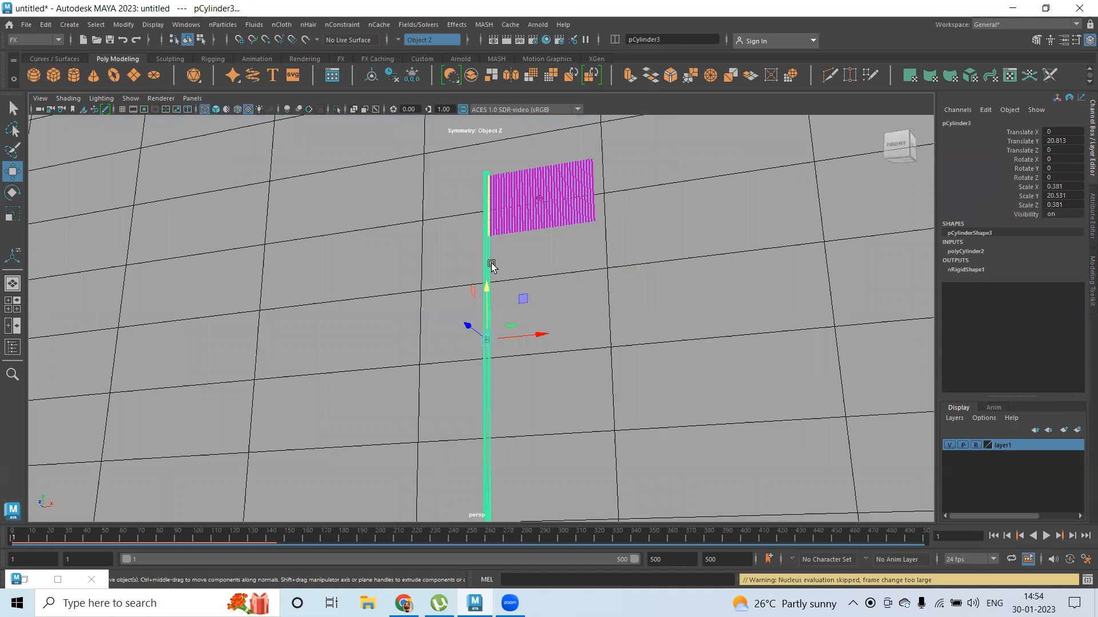
{"action": "key", "text": "f"}
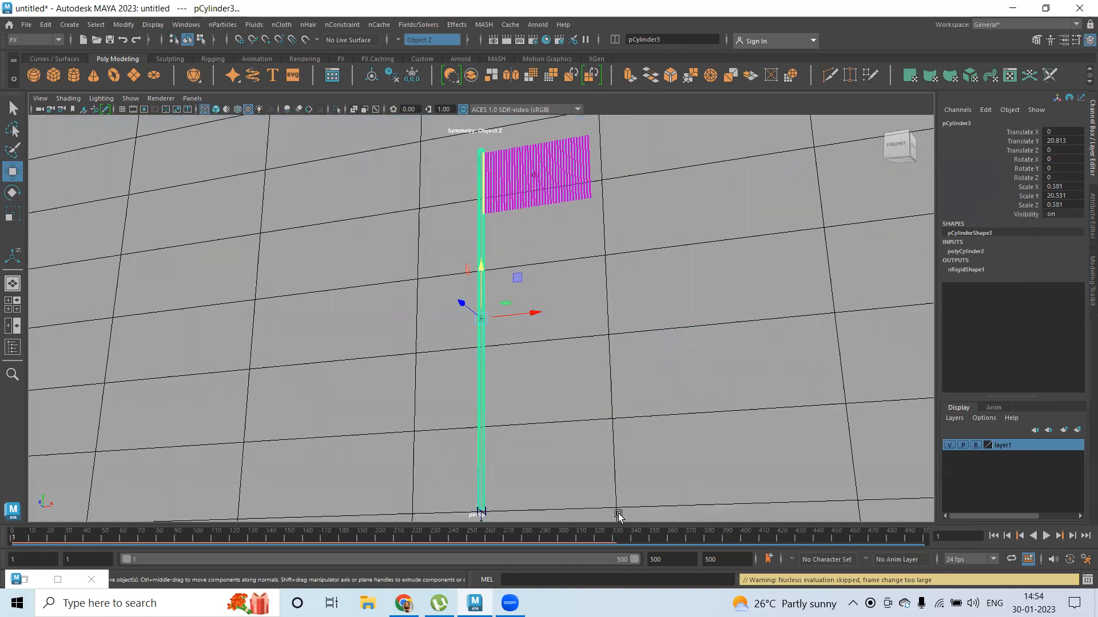
Create an nConstraint that attaches the selected flag-edge vertices to the flagpole cylinder
{"action": "scroll", "coordinate": [477, 332], "scroll_direction": "up", "scroll_amount": 3}
{"action": "middle_click_drag", "start_coordinate": [623, 123], "coordinate": [653, 251], "text": "alt"}
{"action": "scroll", "coordinate": [653, 252], "scroll_direction": "up", "scroll_amount": 5}
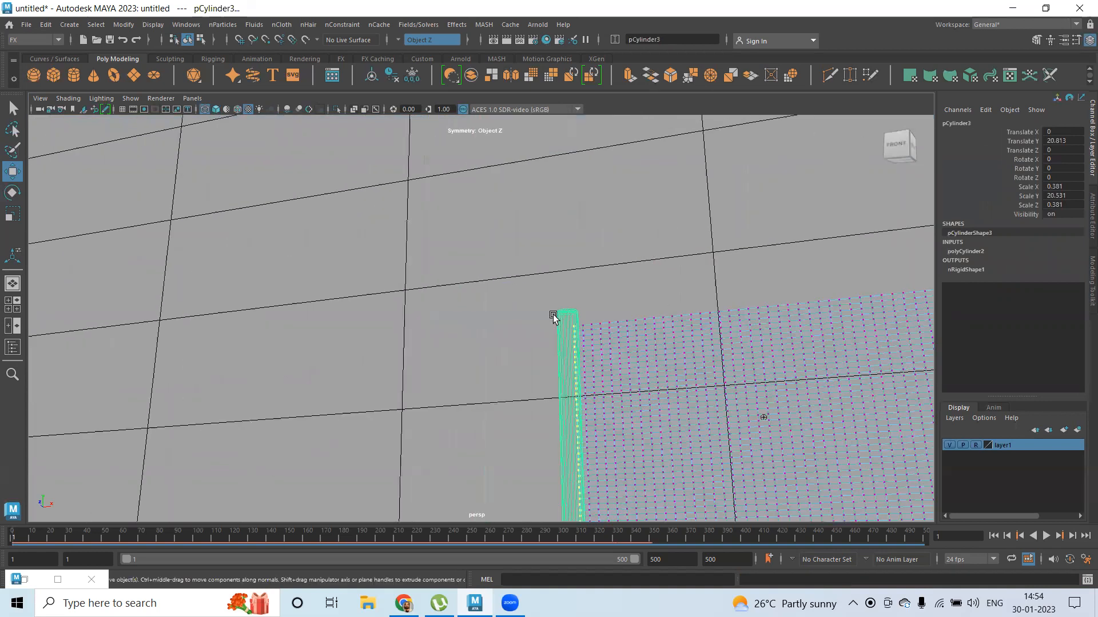
{"action": "middle_click_drag", "start_coordinate": [553, 315], "coordinate": [528, 217], "text": "alt"}
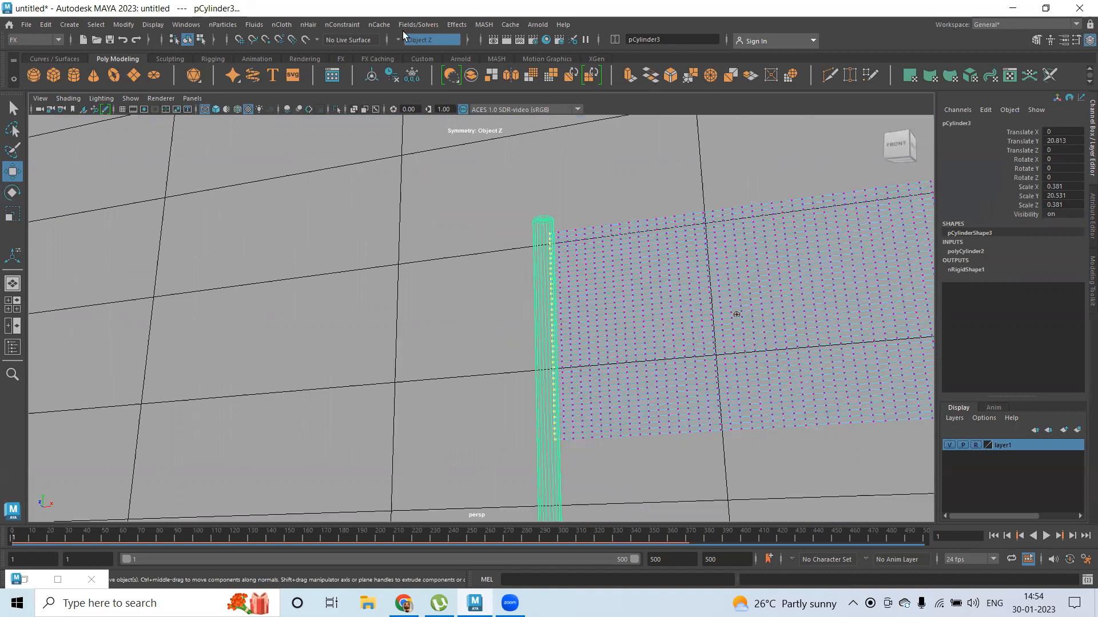
{"action": "left_click", "coordinate": [342, 25]}
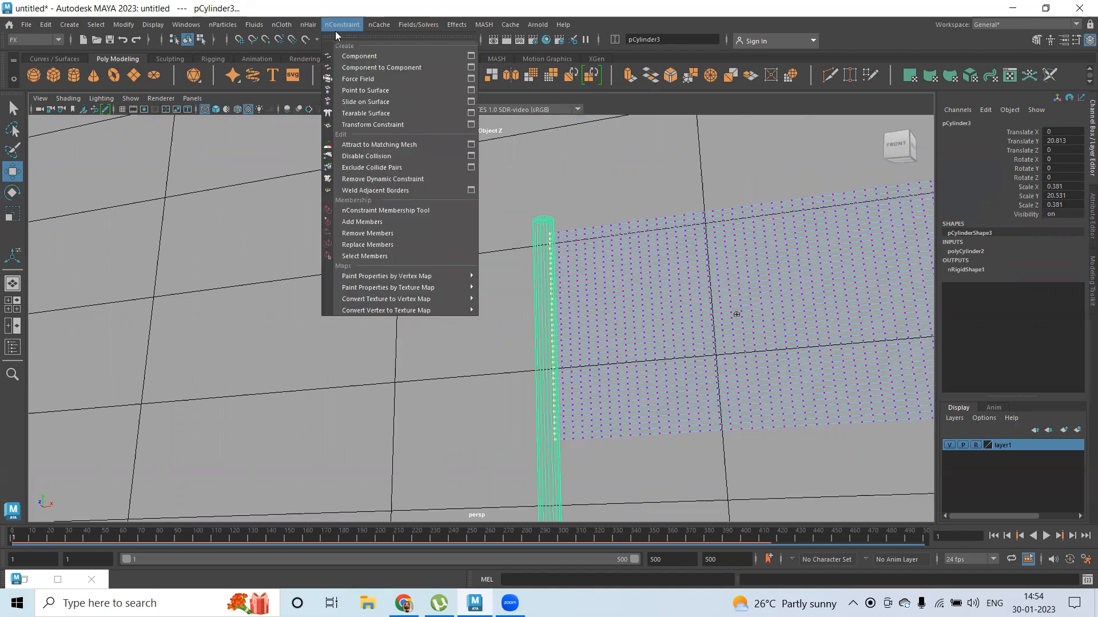
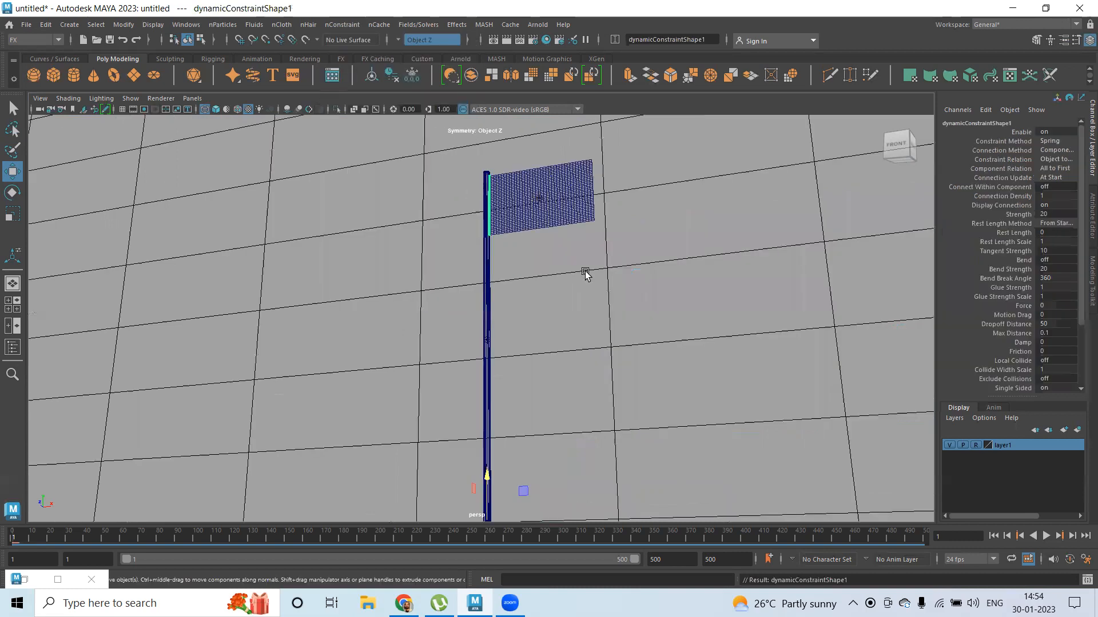
Play the constrained flag simulation in wireframe, stop it and return to the first frame
{"action": "key", "text": "f"}
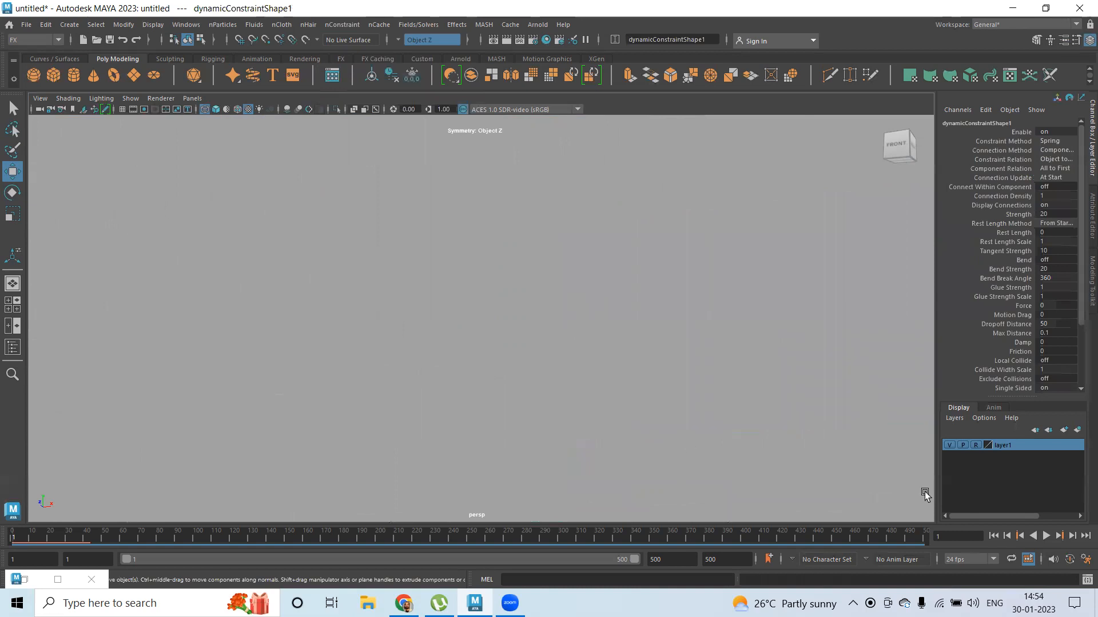
{"action": "left_click", "coordinate": [1045, 537]}
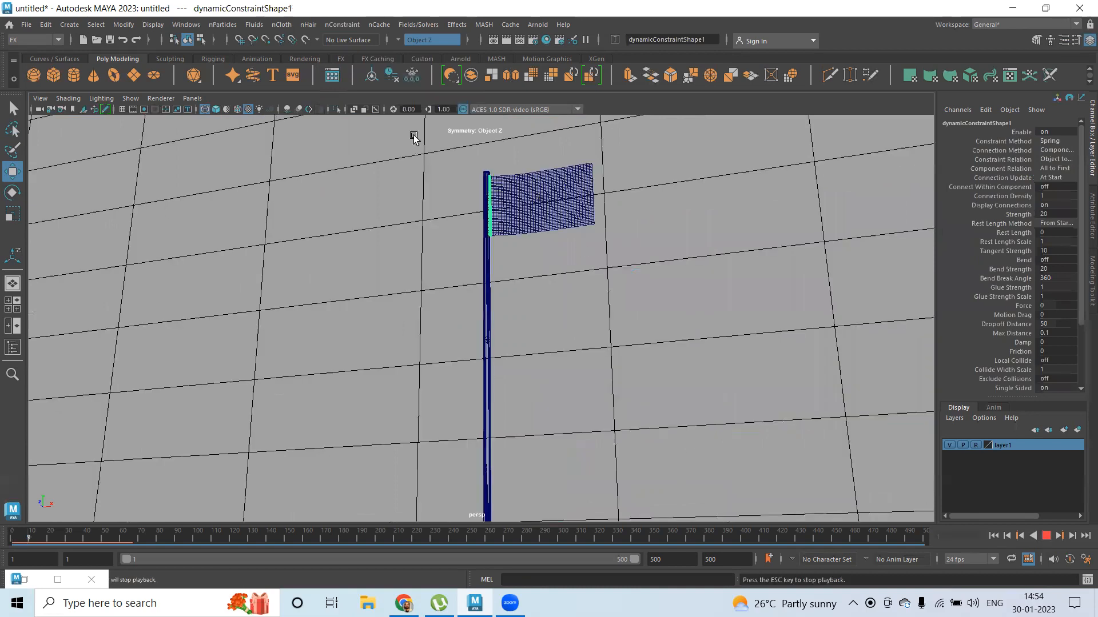
{"action": "key", "text": "Escape"}
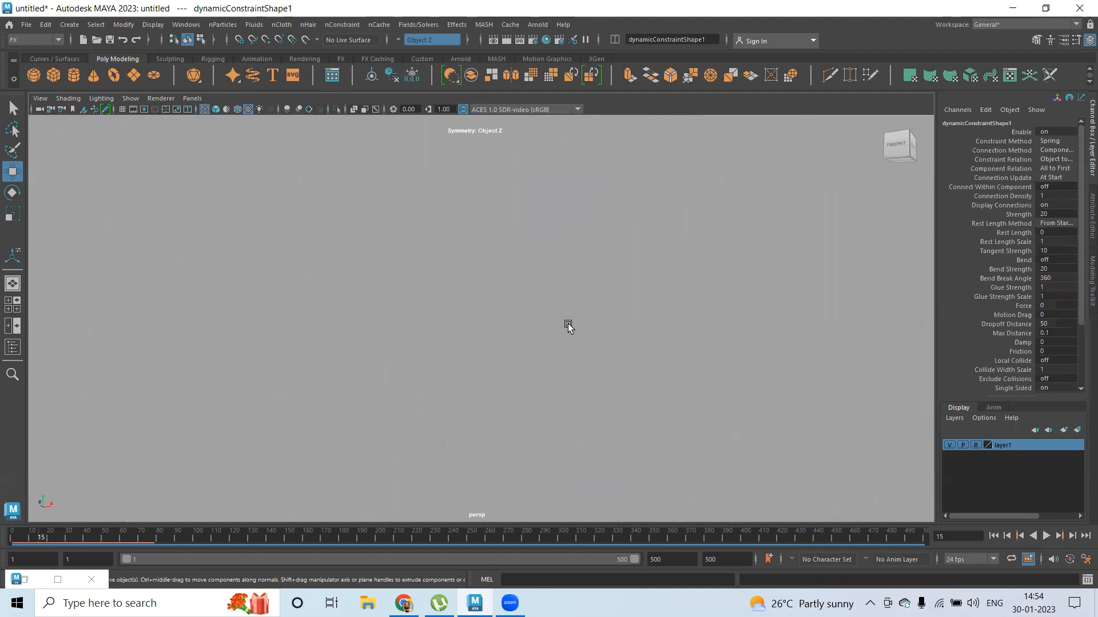
{"action": "left_click", "coordinate": [994, 536]}
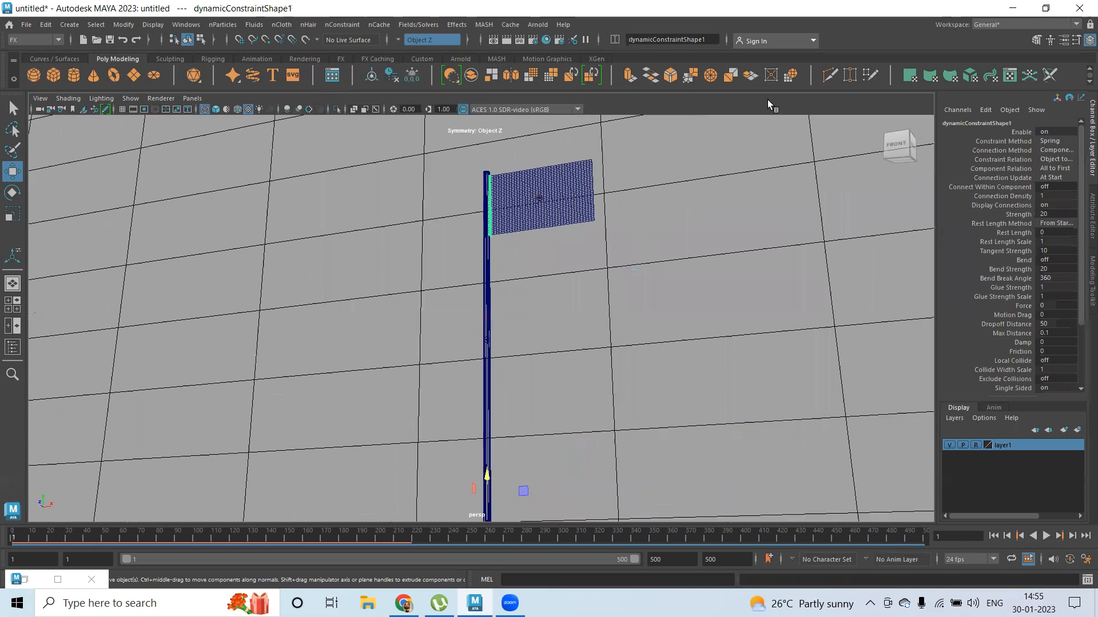
Show the scene in textured shading, then play the flag simulation and stop it
{"action": "key", "text": "6"}
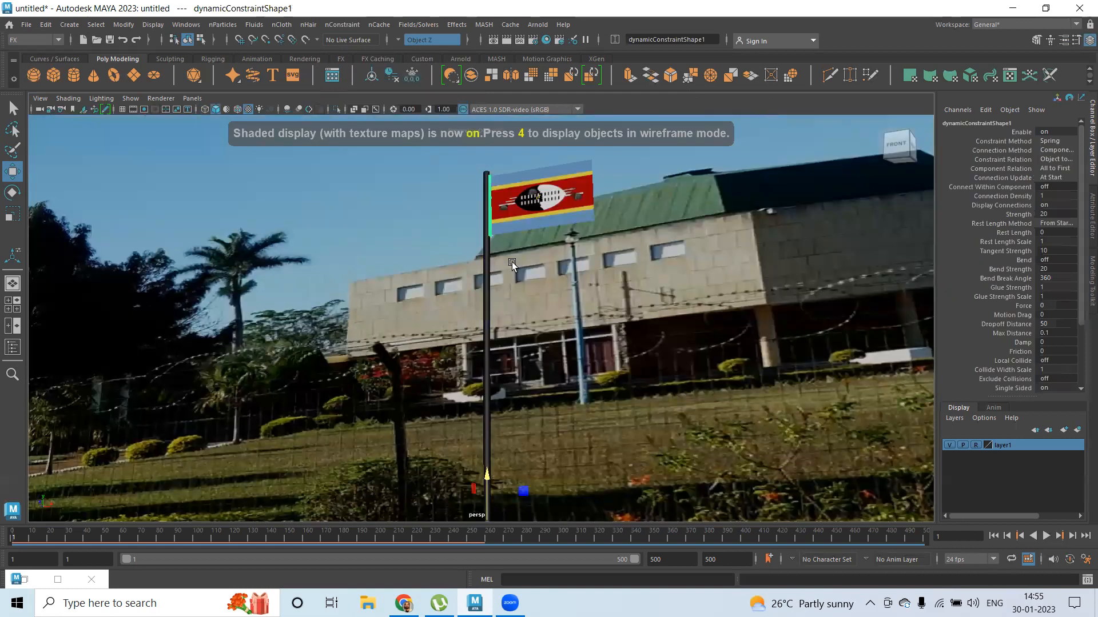
{"action": "key", "text": "alt+v"}
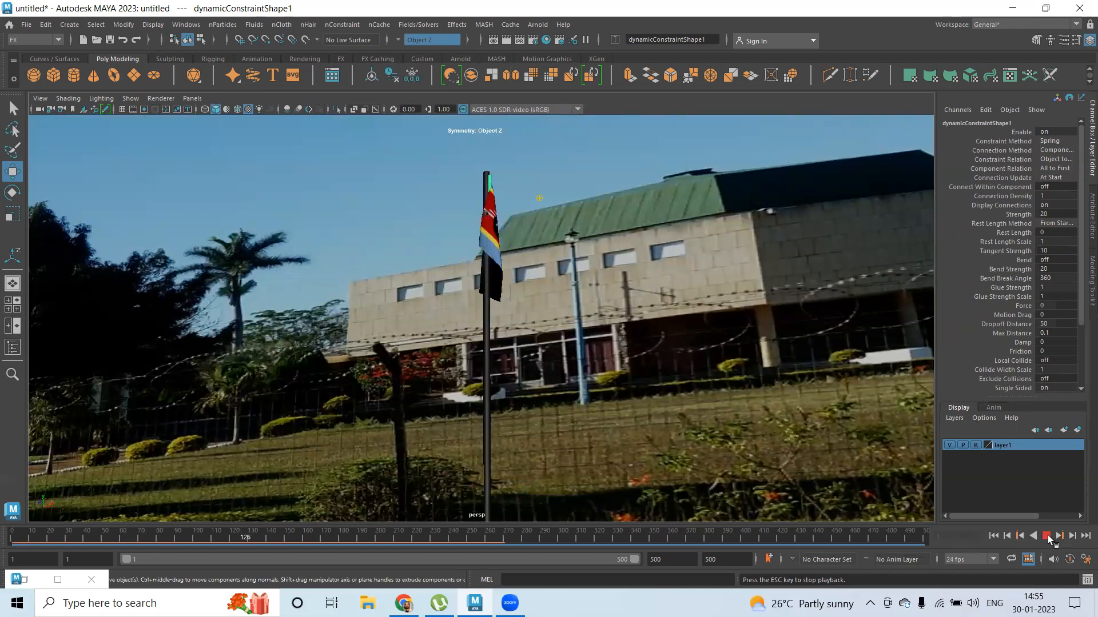
{"action": "left_click", "coordinate": [1046, 536]}
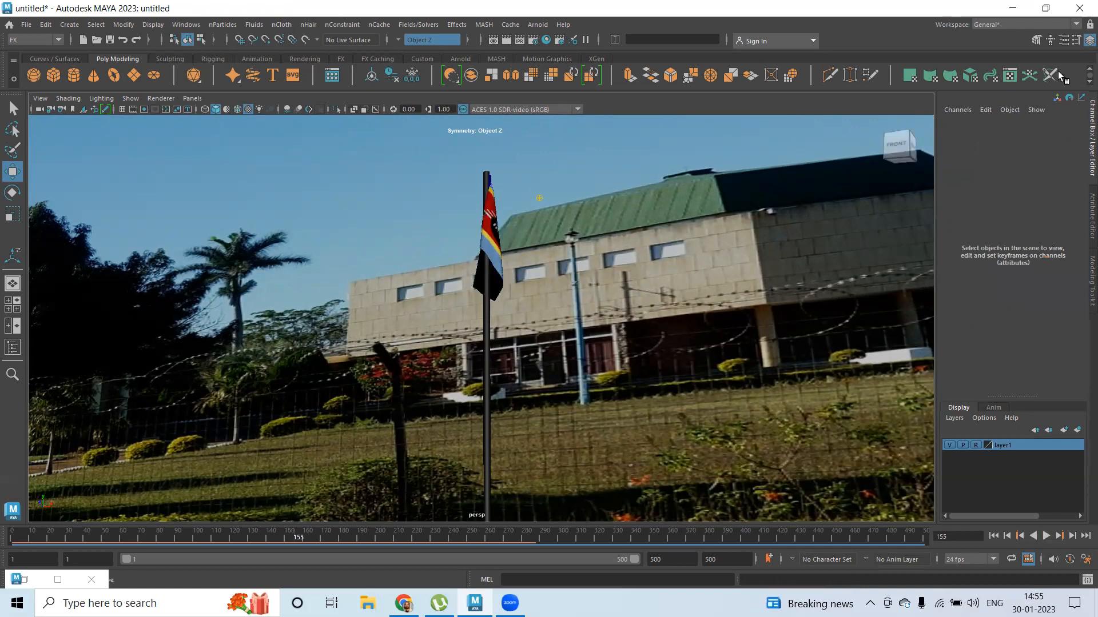
Select the flag plane and open the attributes of its nucleus1 solver
{"action": "left_click", "coordinate": [1062, 41]}
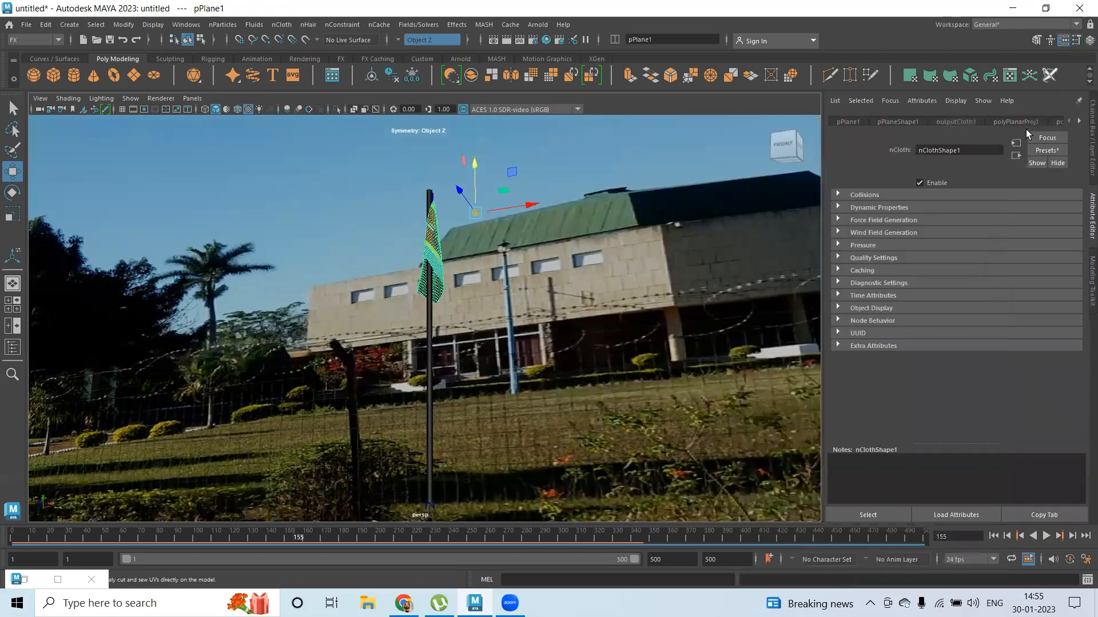
{"action": "scroll", "coordinate": [1029, 123], "scroll_direction": "up", "scroll_amount": 1}
{"action": "left_click", "coordinate": [1040, 122]}
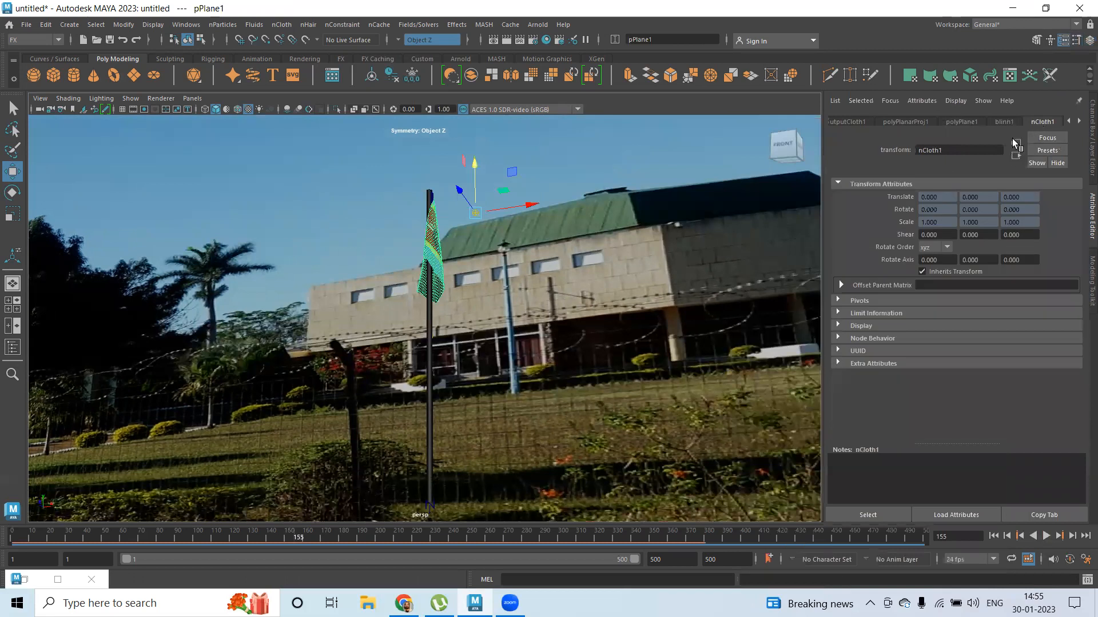
{"action": "scroll", "coordinate": [1036, 126], "scroll_direction": "up", "scroll_amount": 4}
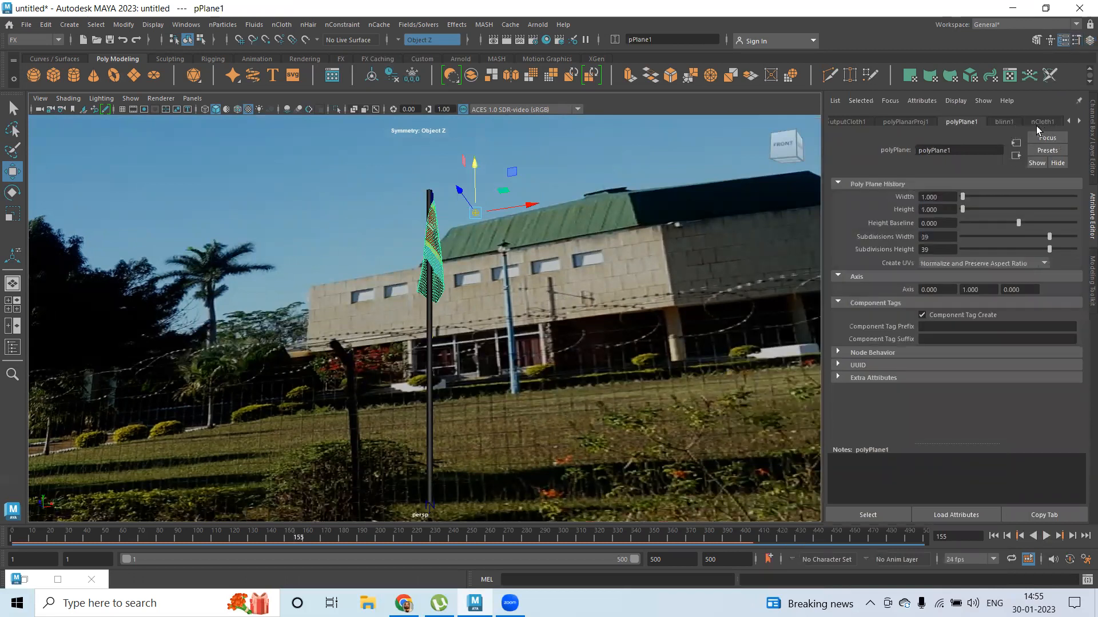
{"action": "scroll", "coordinate": [1034, 123], "scroll_direction": "up", "scroll_amount": 2}
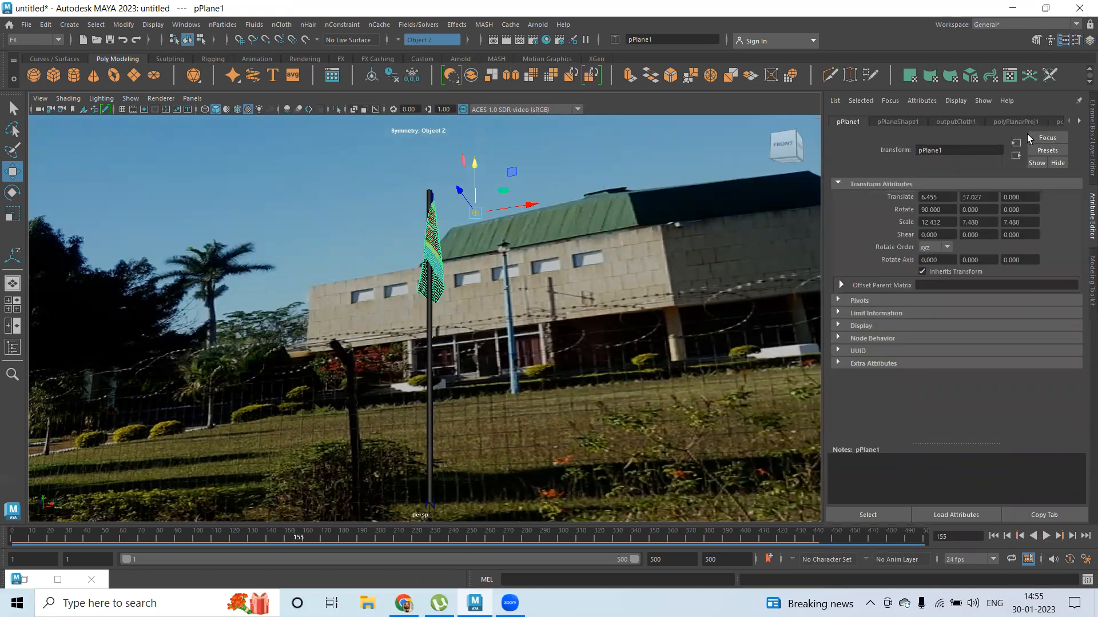
{"action": "scroll", "coordinate": [976, 118], "scroll_direction": "down", "scroll_amount": 6}
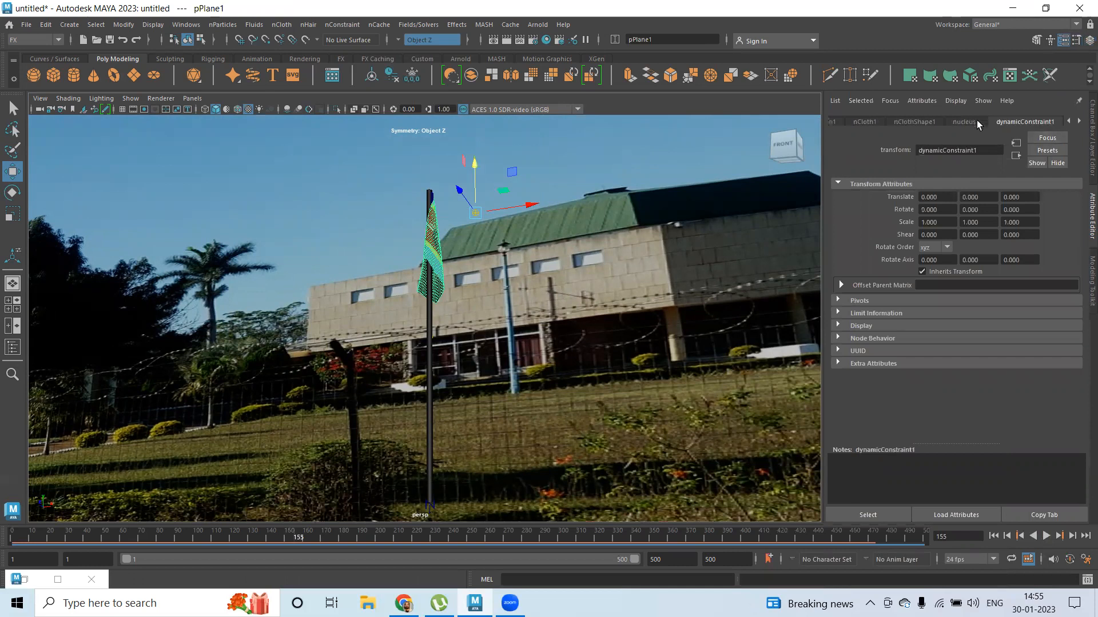
{"action": "left_click", "coordinate": [929, 123]}
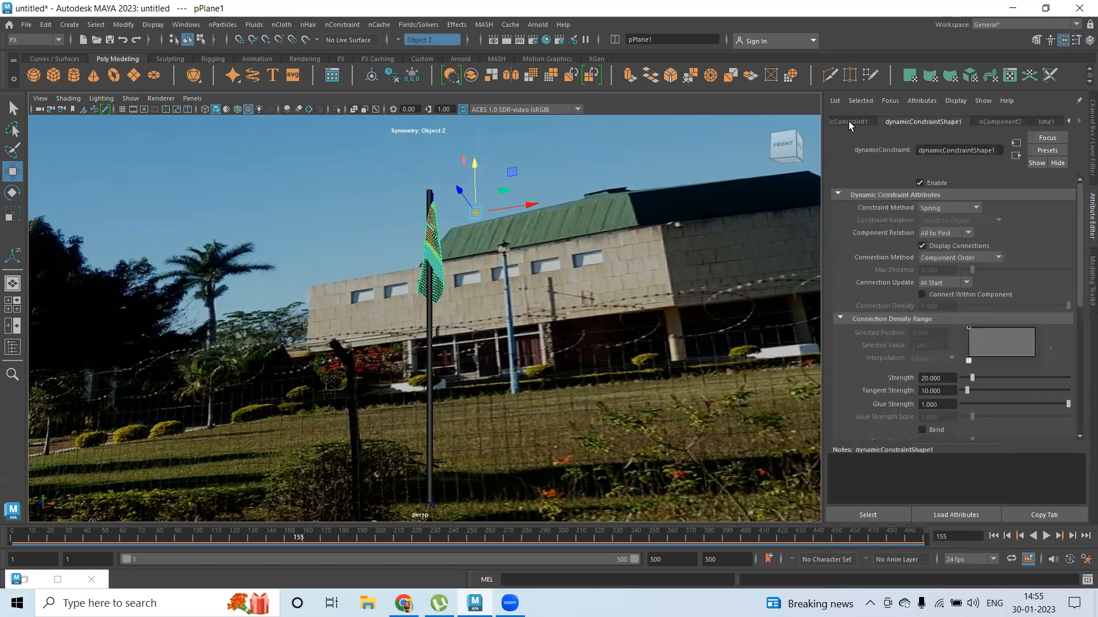
{"action": "left_click", "coordinate": [850, 122]}
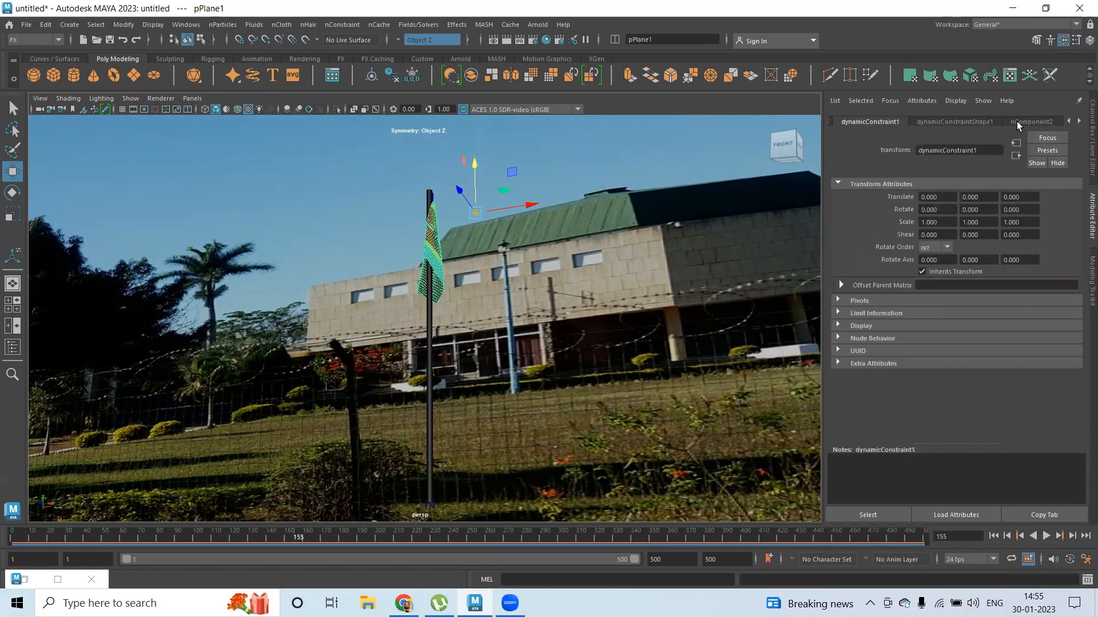
{"action": "left_click", "coordinate": [1070, 122]}
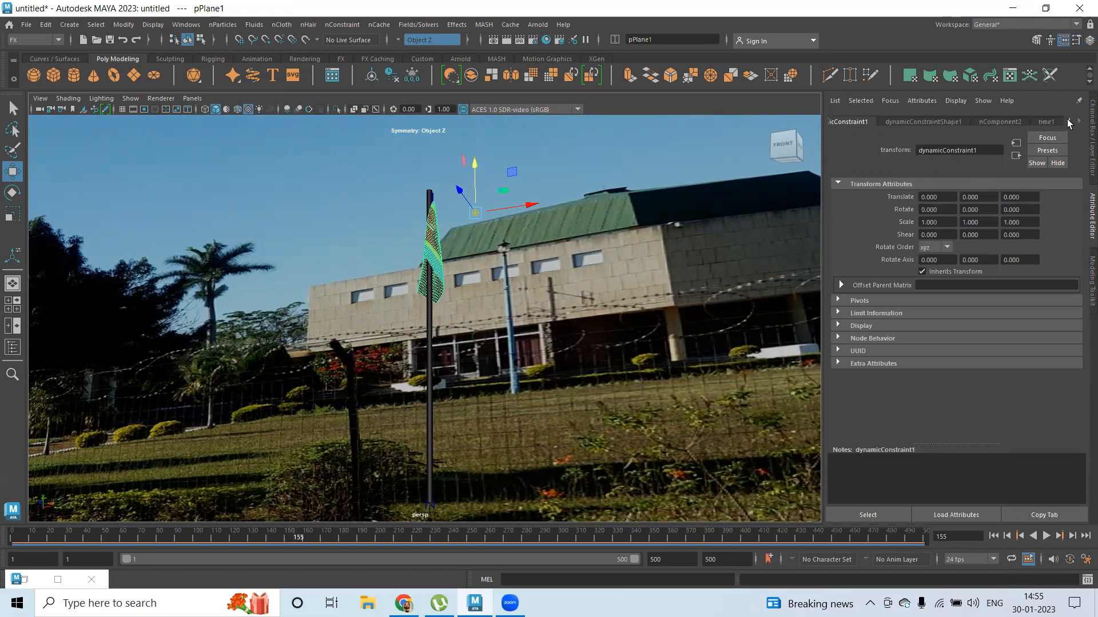
{"action": "left_click", "coordinate": [1067, 122]}
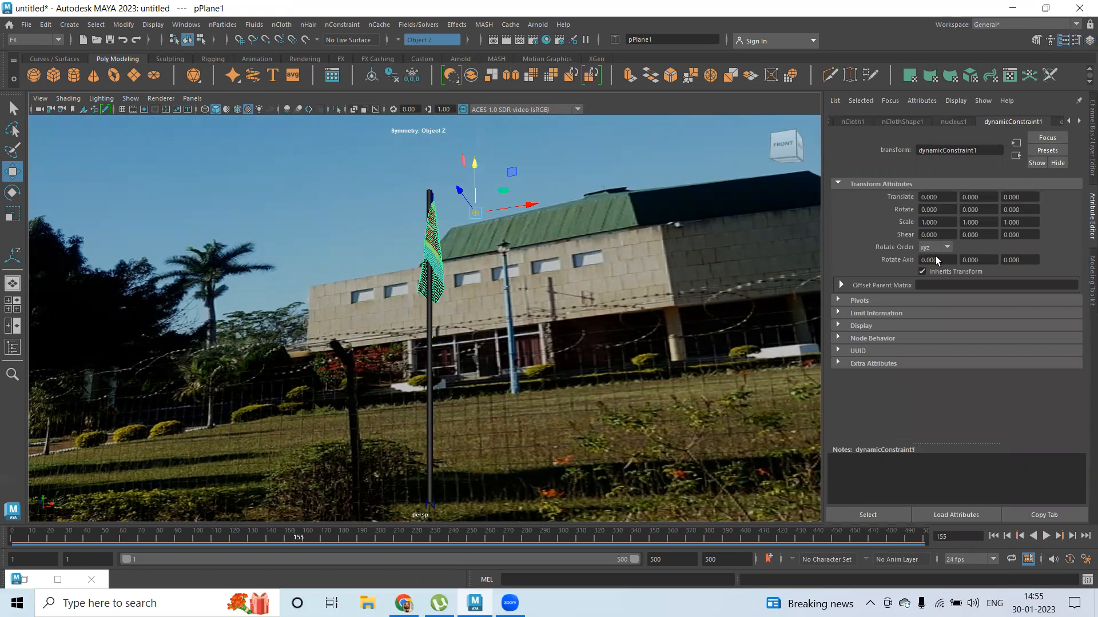
{"action": "left_click", "coordinate": [954, 122]}
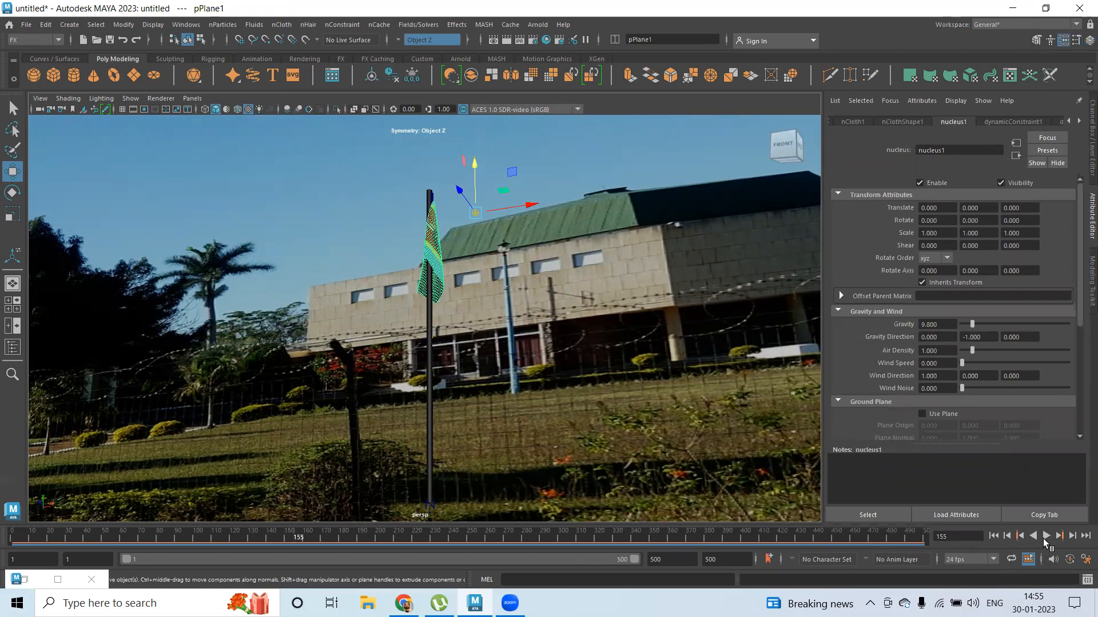
Try an Air Density of about 4.4 and one of about 0.27 on the nucleus solver while playing the simulation
{"action": "key", "text": "alt+v"}
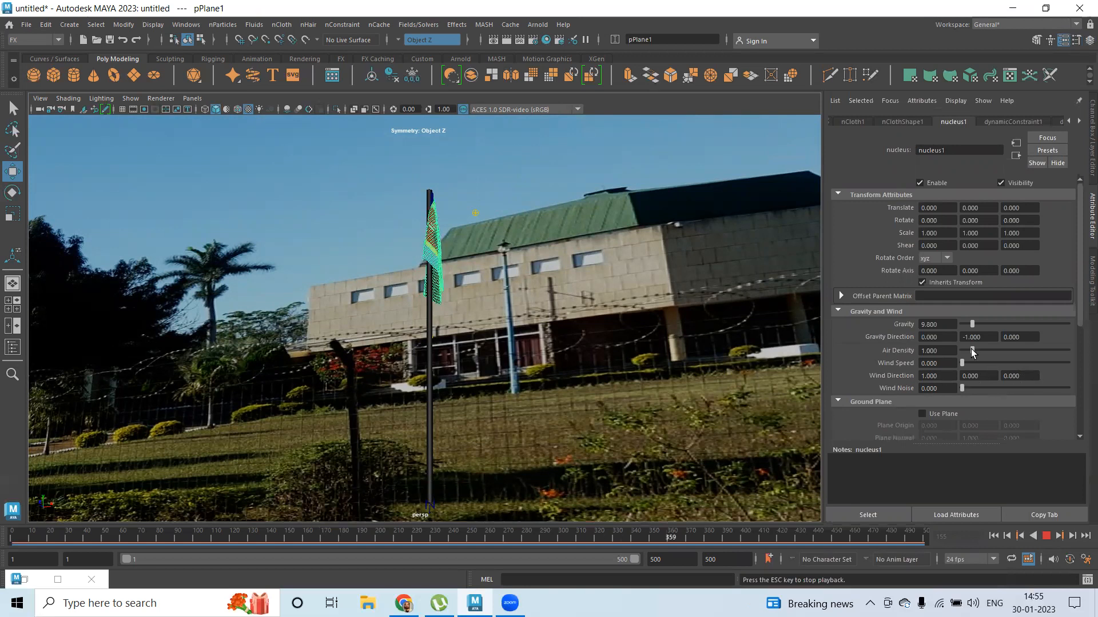
{"action": "left_click_drag", "start_coordinate": [983, 351], "coordinate": [1007, 353]}
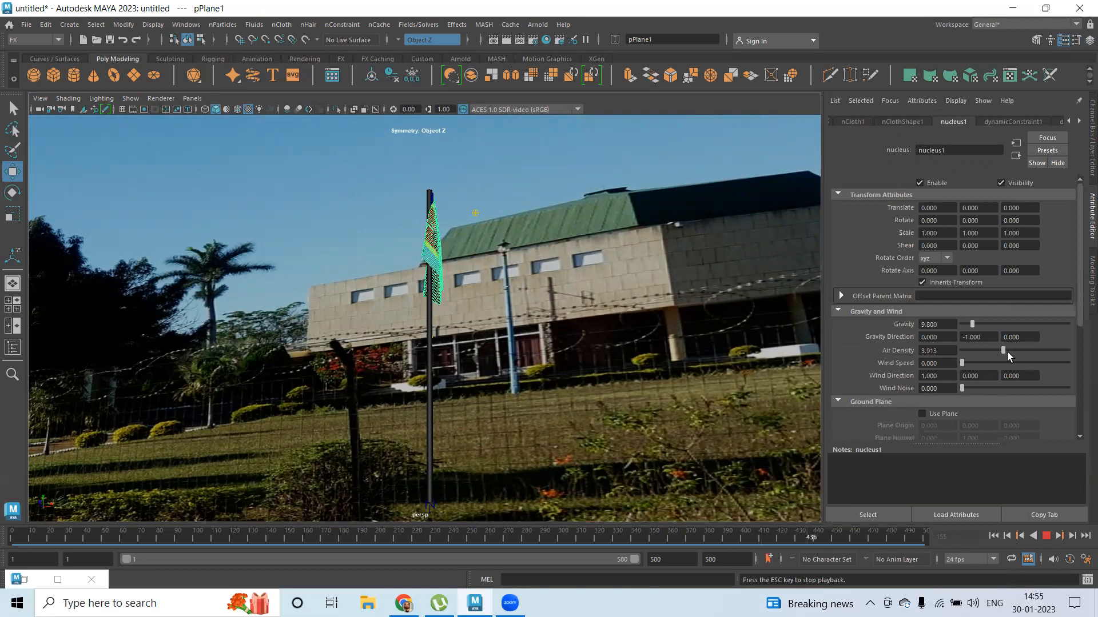
{"action": "left_click", "coordinate": [994, 536]}
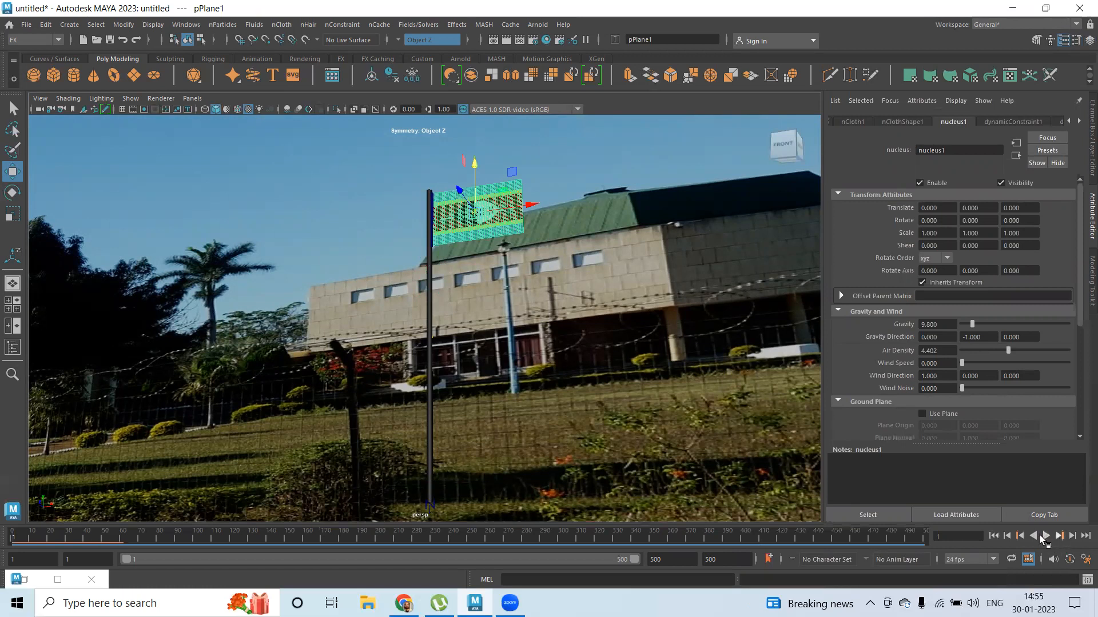
{"action": "left_click", "coordinate": [1047, 536]}
{"action": "left_click_drag", "start_coordinate": [1011, 354], "coordinate": [964, 347]}
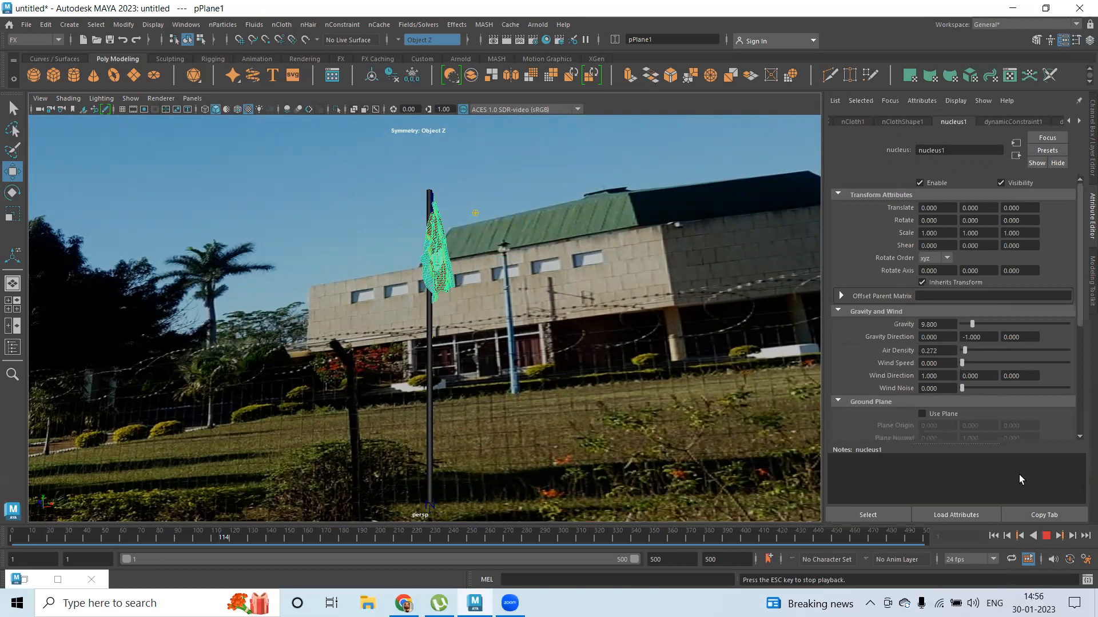
Stop playback and set the nucleus solver's Air Density to 1
{"action": "key", "text": "Escape"}
{"action": "left_click", "coordinate": [874, 350]}
{"action": "type", "text": "1"}
{"action": "key", "text": "Return"}
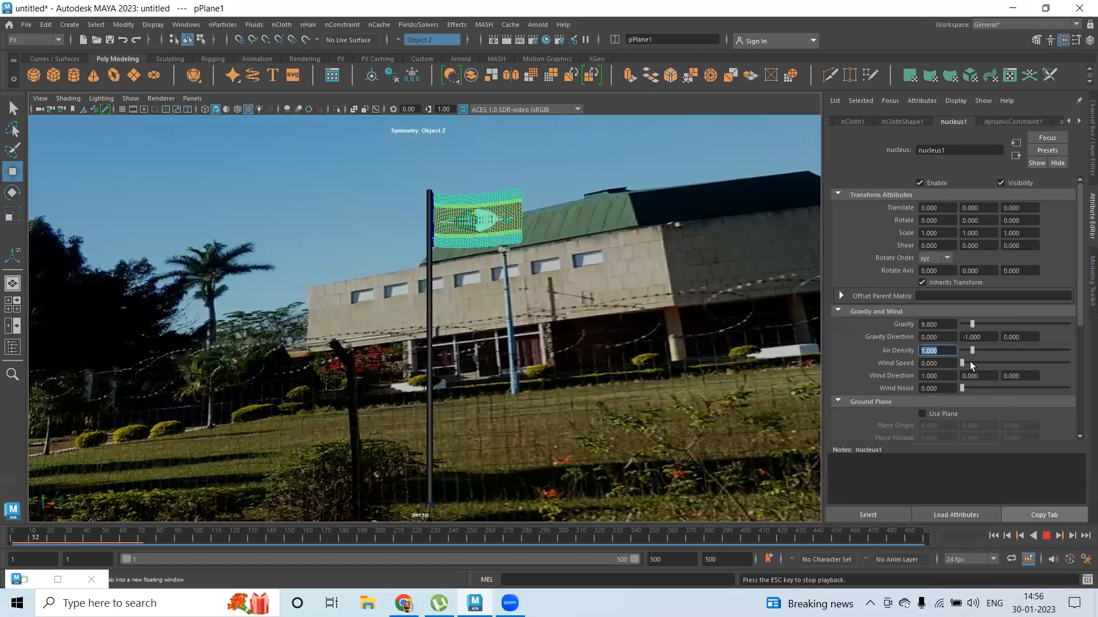
Raise the nucleus Wind Speed to about 10.87 and replay the simulation from the first frame
{"action": "left_click_drag", "start_coordinate": [962, 362], "coordinate": [971, 362]}
{"action": "left_click", "coordinate": [985, 362]}
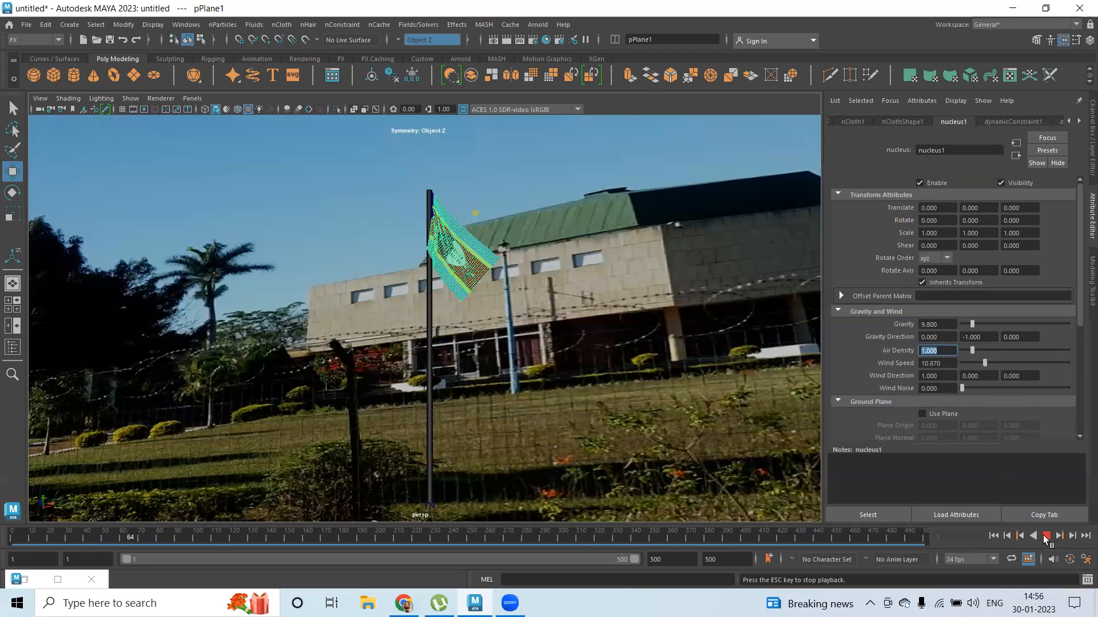
{"action": "left_click", "coordinate": [993, 536]}
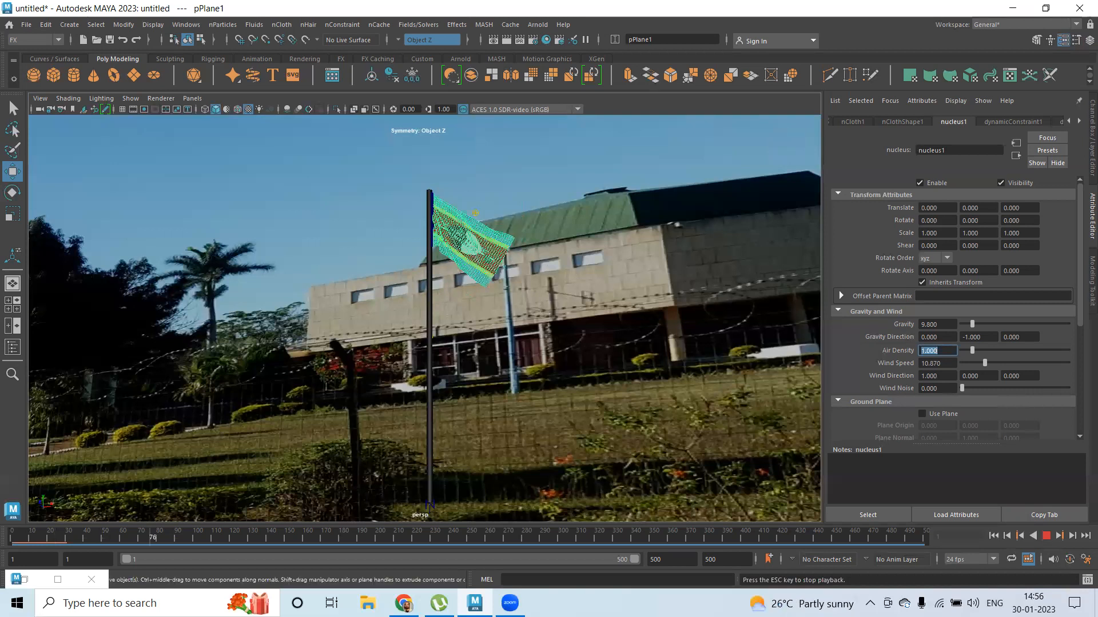
{"action": "left_click", "coordinate": [1050, 537]}
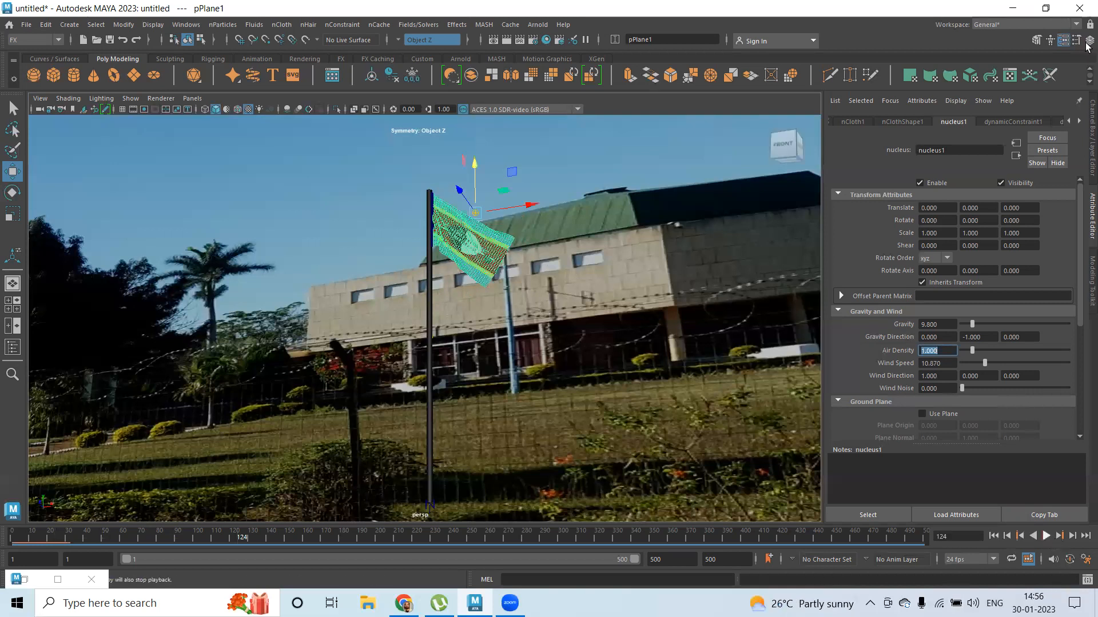
Look through the channel attributes of the flag's nClothShape1 input
{"action": "key", "text": "ctrl+a"}
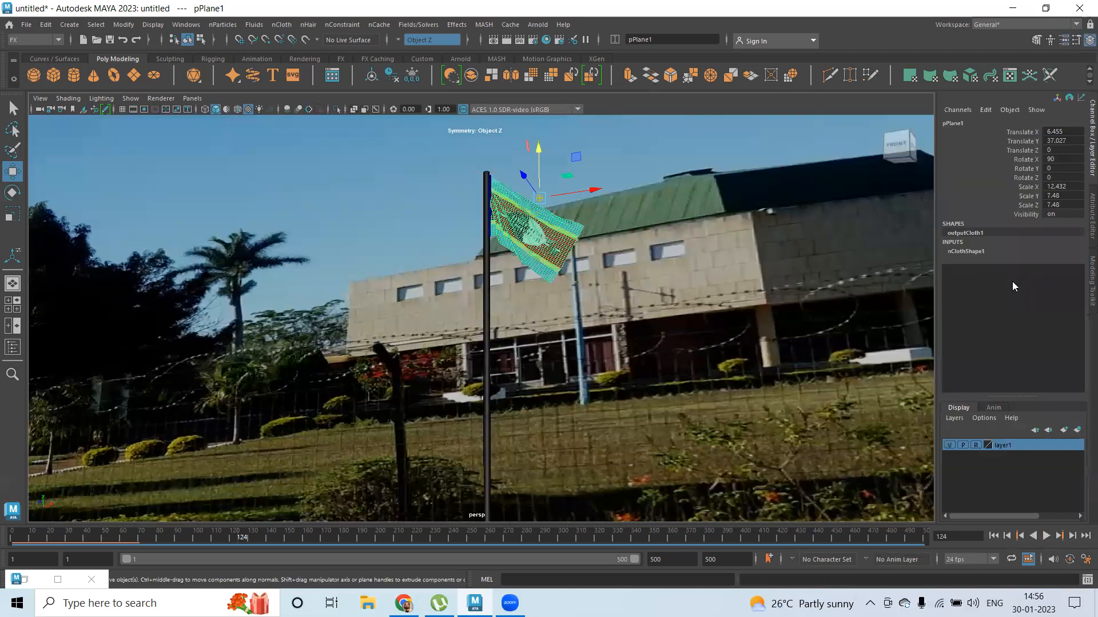
{"action": "left_click", "coordinate": [994, 251]}
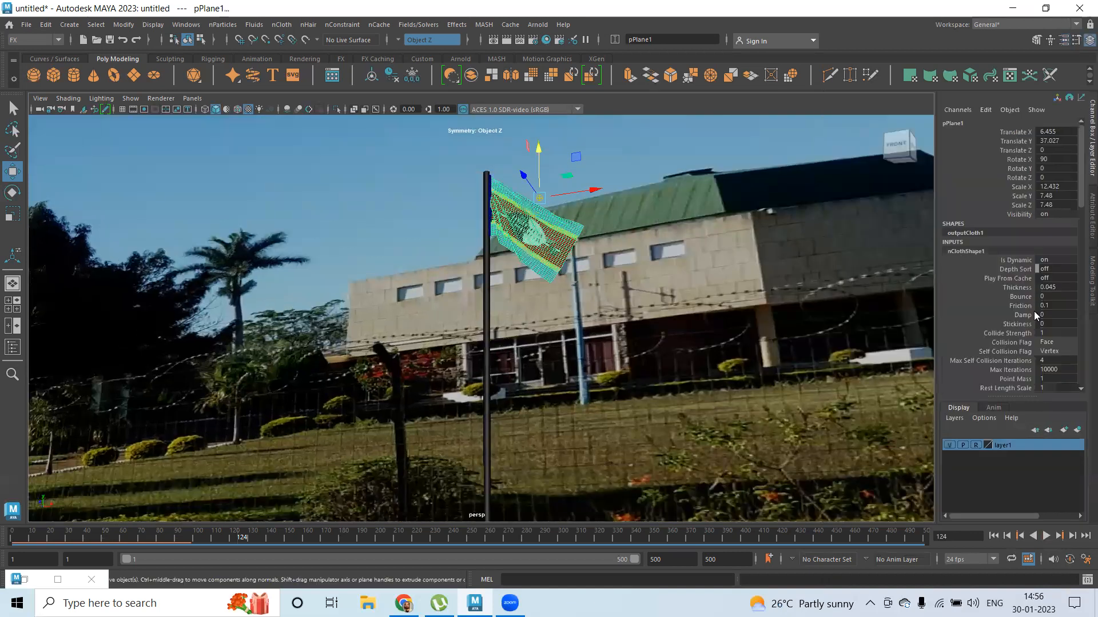
{"action": "scroll", "coordinate": [1033, 311], "scroll_direction": "down", "scroll_amount": 3}
{"action": "scroll", "coordinate": [1036, 310], "scroll_direction": "down", "scroll_amount": 15}
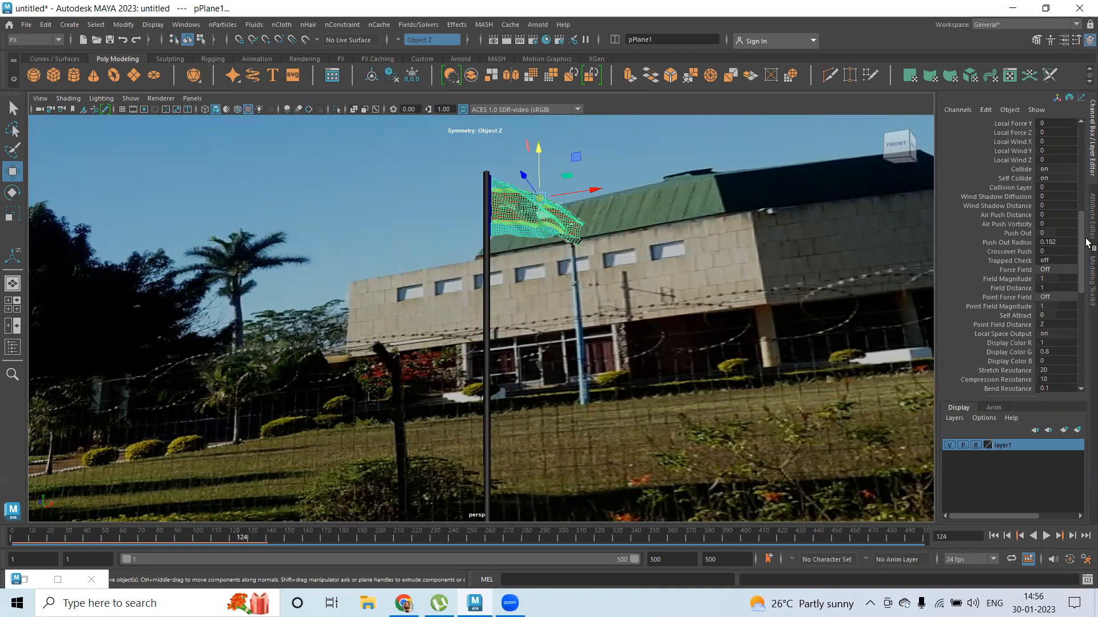
Set the flag's polyPlane1 Subdivisions Width and Subdivisions Height to 25
{"action": "key", "text": "ctrl+a"}
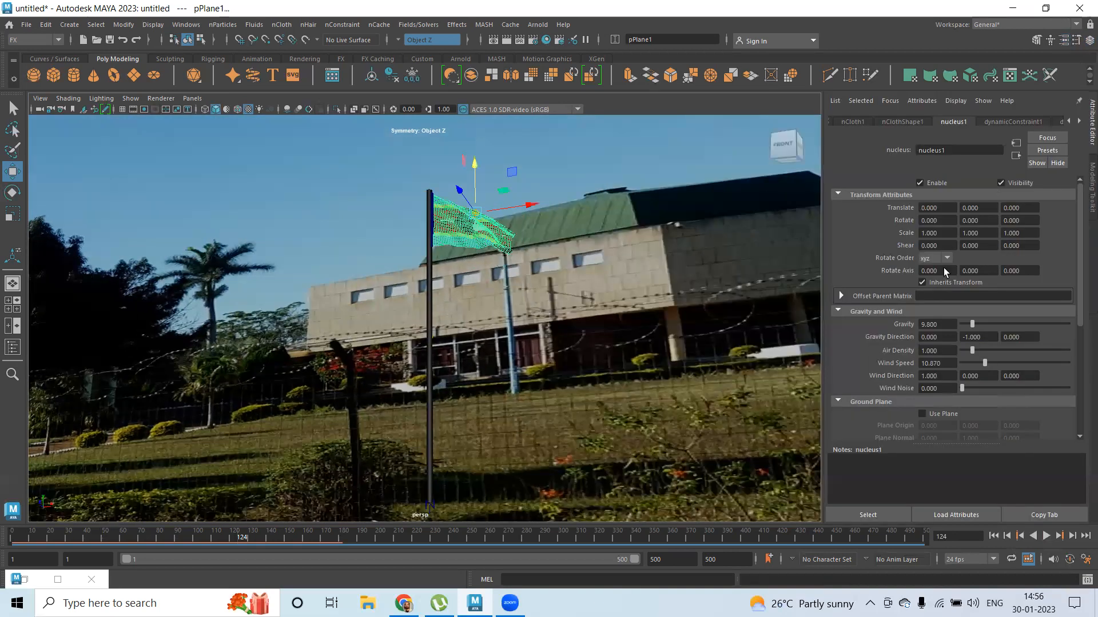
{"action": "left_click", "coordinate": [943, 122]}
{"action": "left_click", "coordinate": [900, 123]}
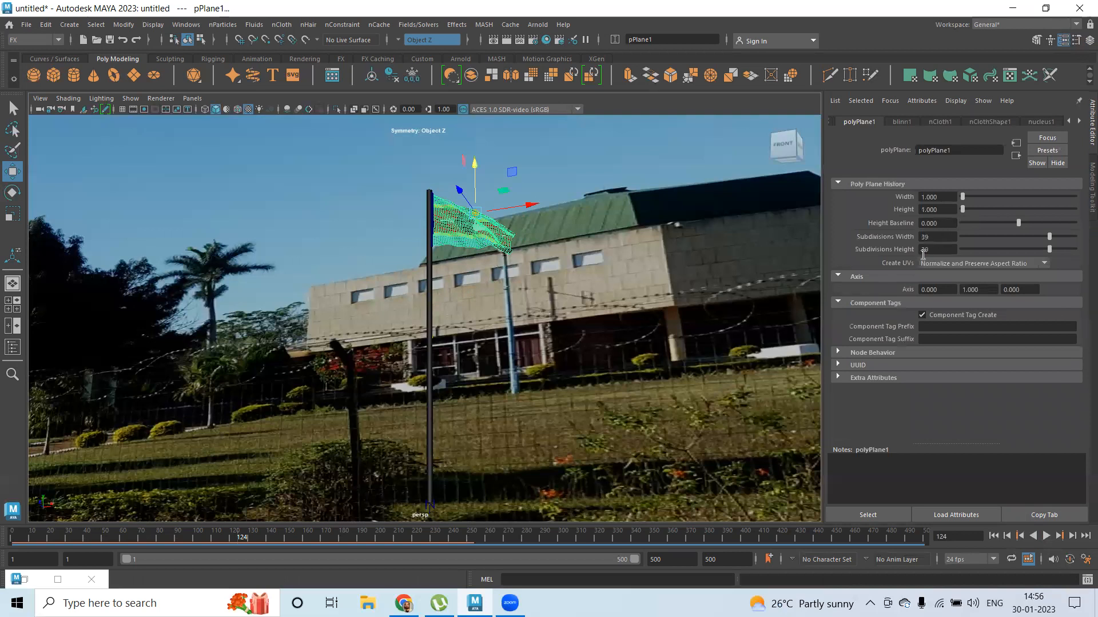
{"action": "double_click", "coordinate": [923, 249]}
{"action": "type", "text": "25"}
{"action": "key", "text": "shift+Tab"}
{"action": "type", "text": "25"}
{"action": "key", "text": "Return"}
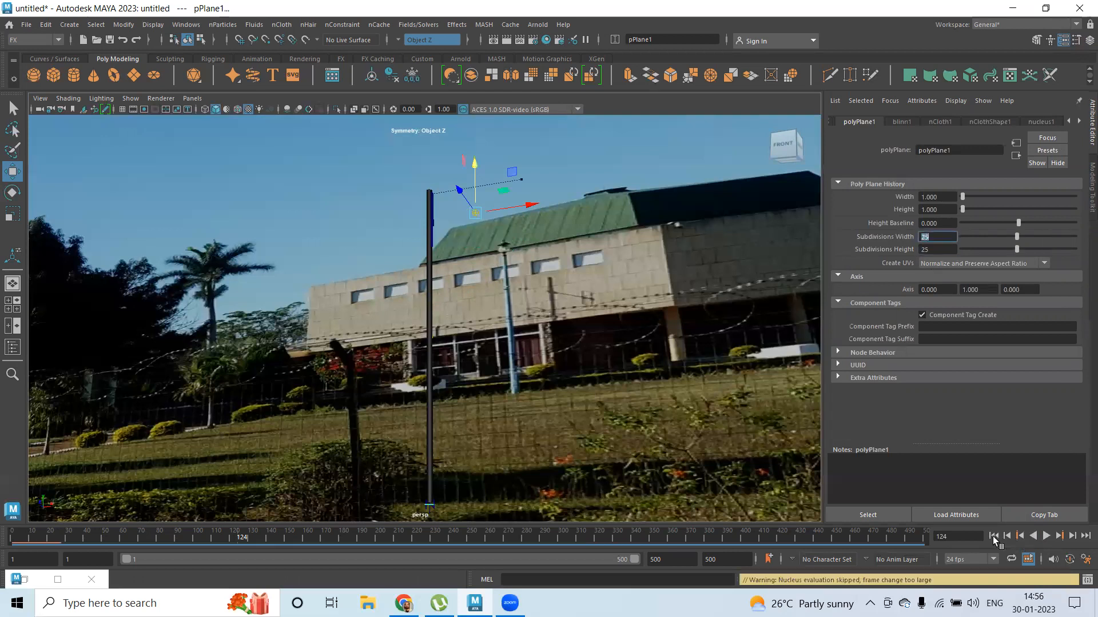
Replay the flag's cloth simulation from the first frame and stop it after checking the motion
{"action": "left_click", "coordinate": [993, 536]}
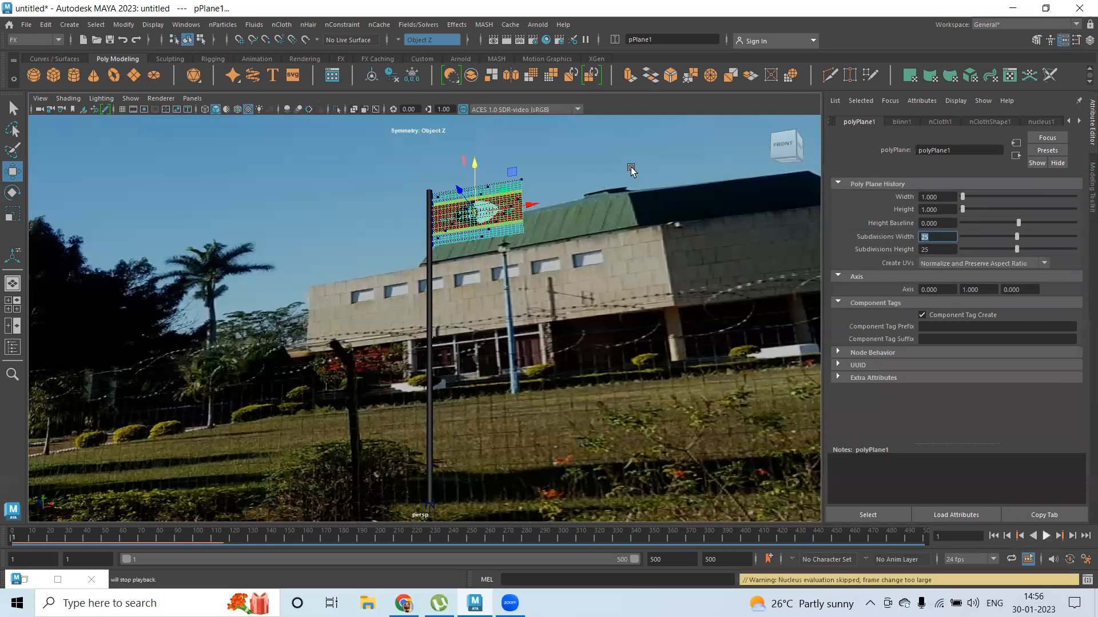
{"action": "key", "text": "alt+v"}
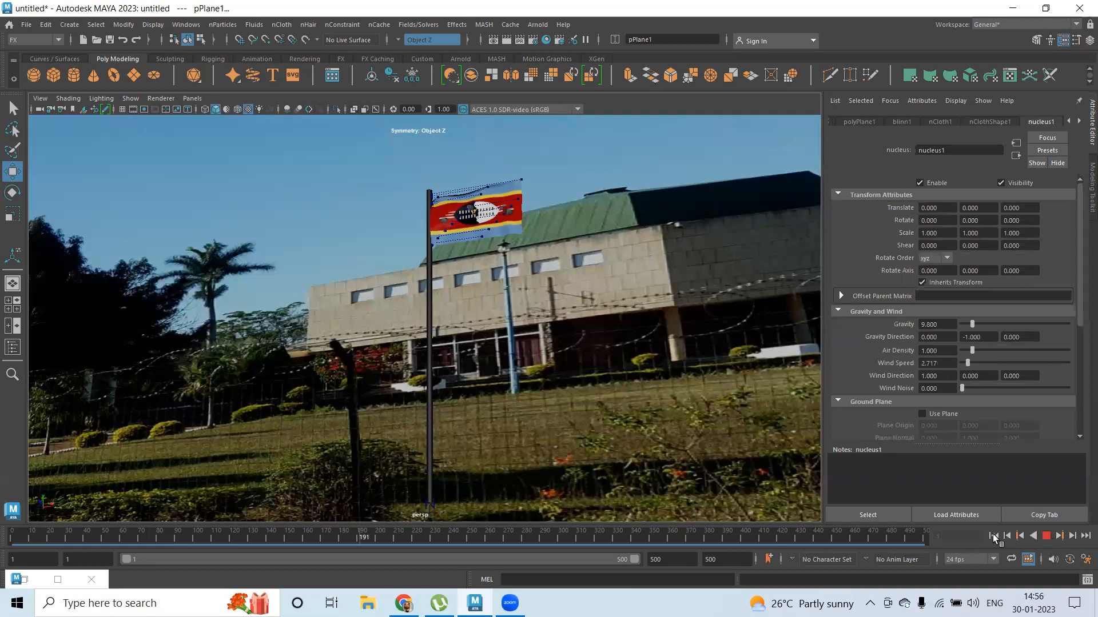
{"action": "left_click", "coordinate": [1046, 536]}
{"action": "key", "text": "alt+shift+v"}
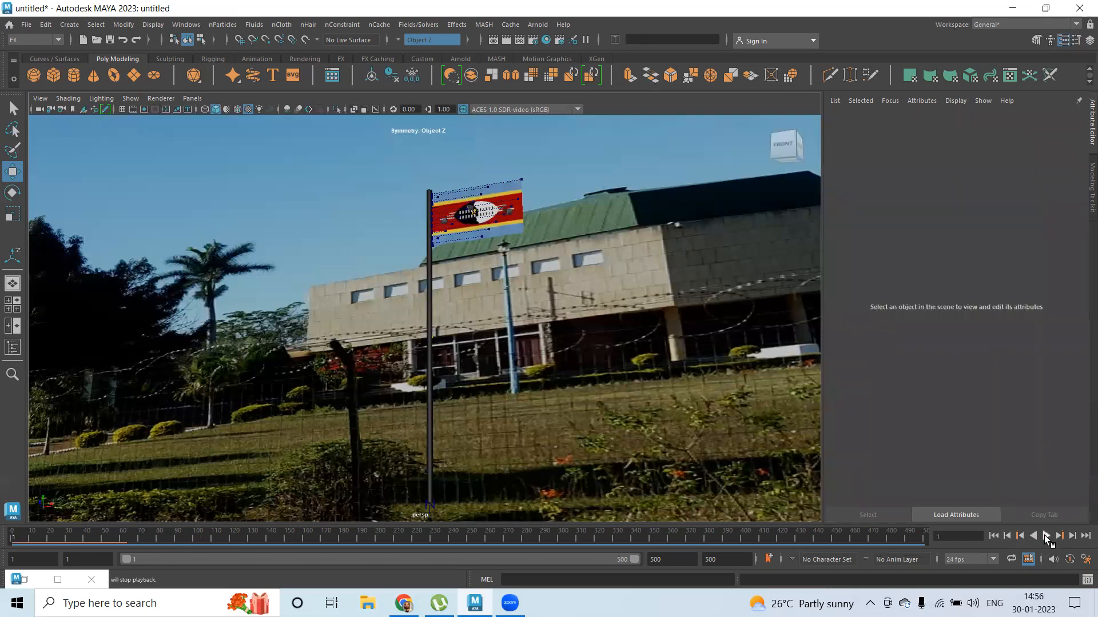
{"action": "left_click", "coordinate": [1046, 537]}
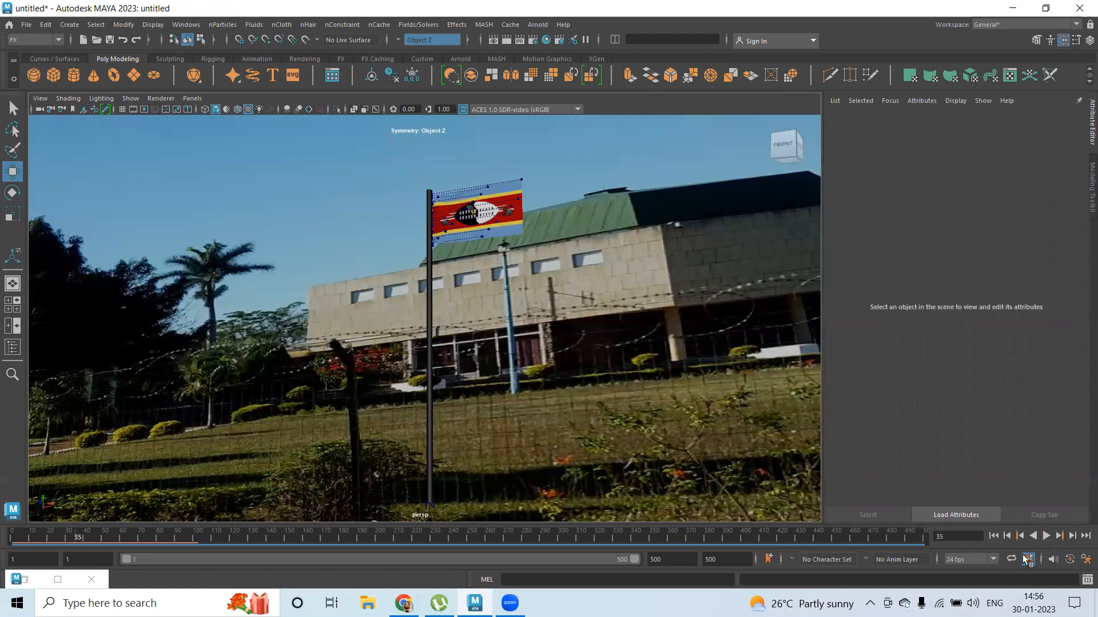
{"action": "left_click", "coordinate": [1045, 536]}
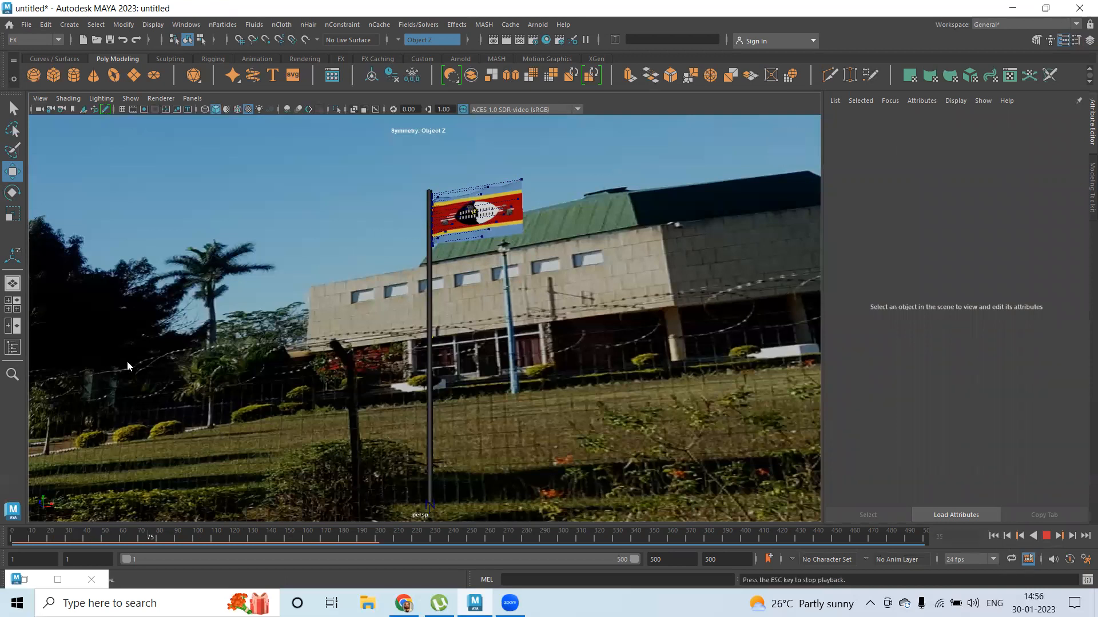
{"action": "key", "text": "alt+v"}
{"action": "key", "text": "Escape"}
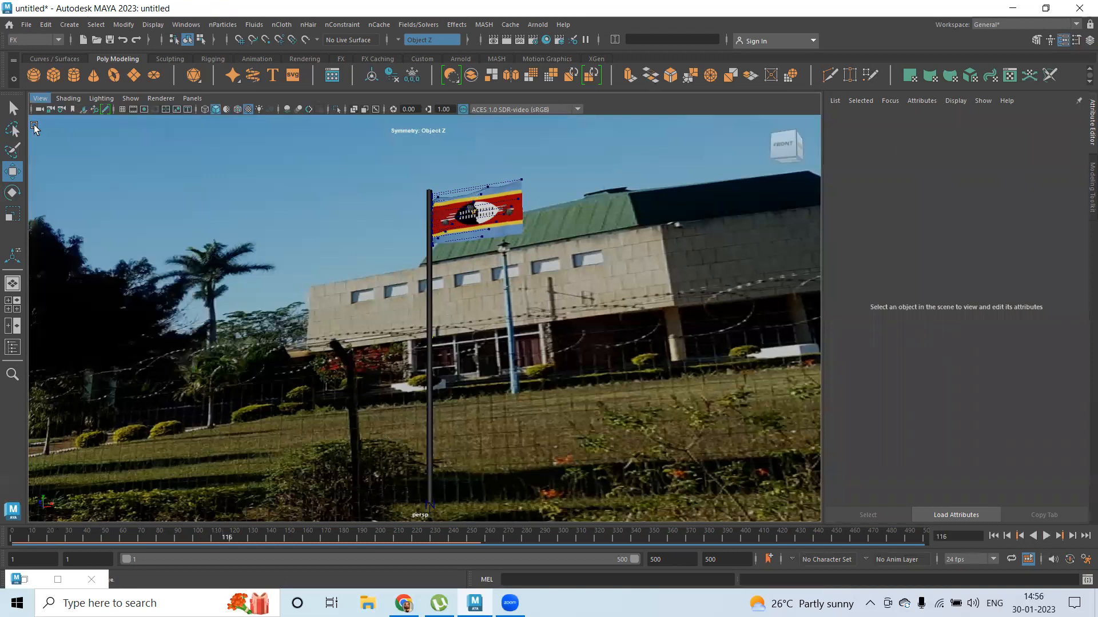
{"action": "key", "text": "alt+v"}
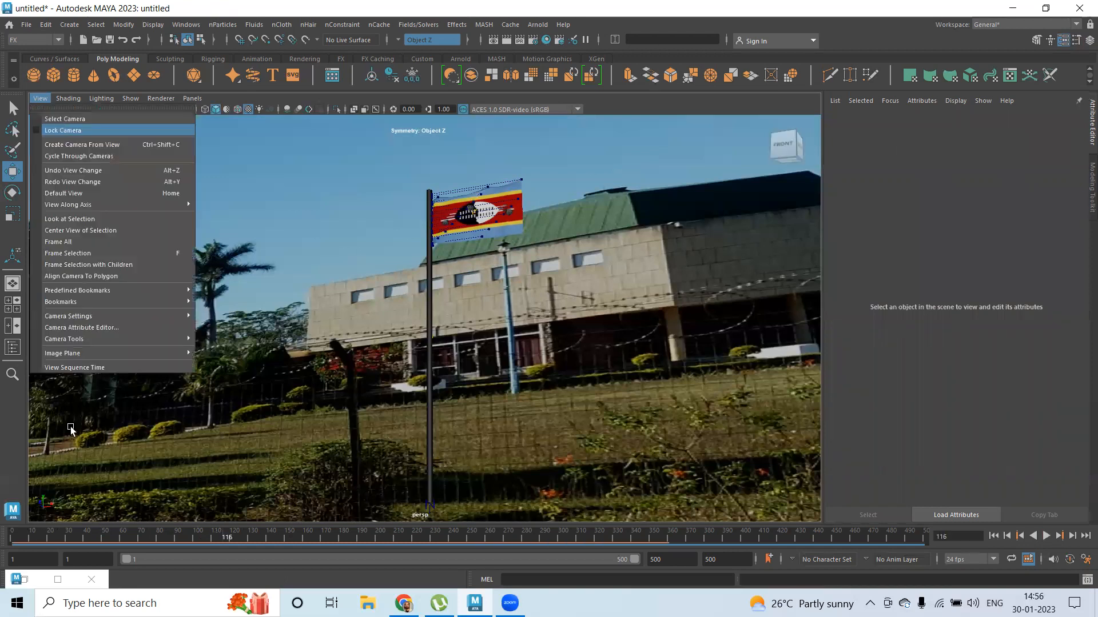
Delete the perspective camera's key at frame 2 on the timeline
{"action": "left_click", "coordinate": [14, 539]}
{"action": "right_click", "coordinate": [14, 539]}
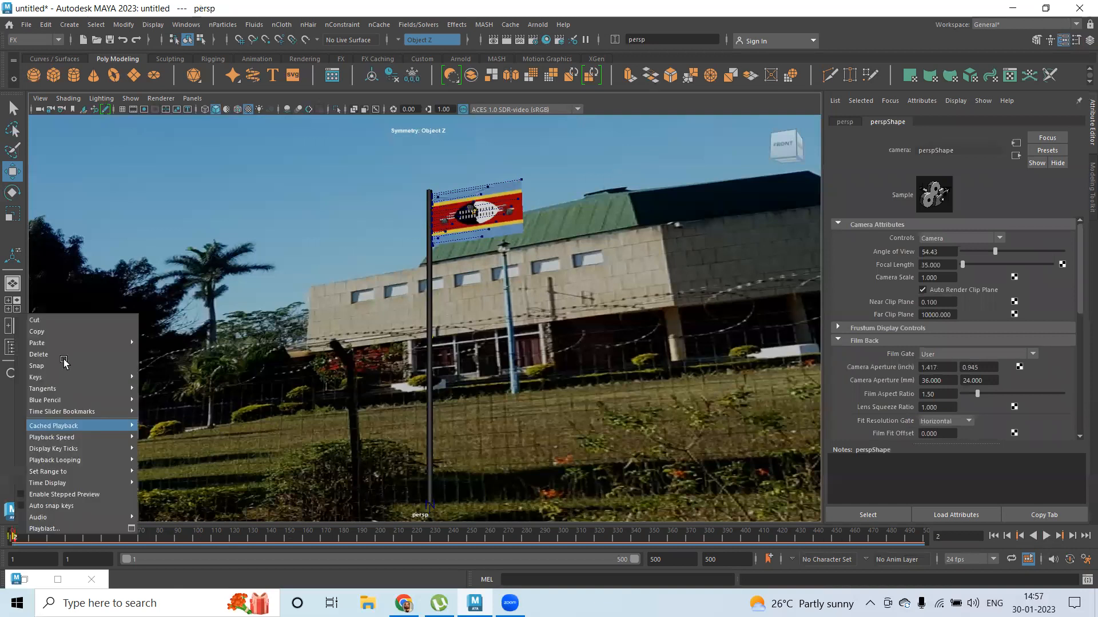
{"action": "left_click", "coordinate": [64, 356]}
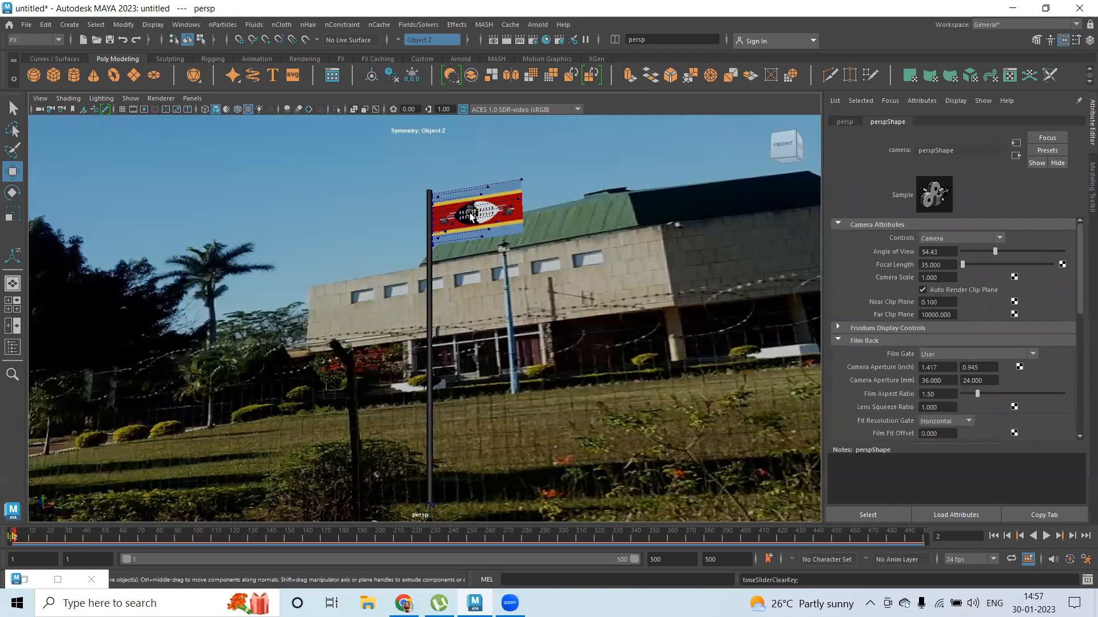
{"action": "left_click", "coordinate": [512, 211]}
{"action": "left_click_drag", "start_coordinate": [638, 365], "coordinate": [635, 358], "text": "alt"}
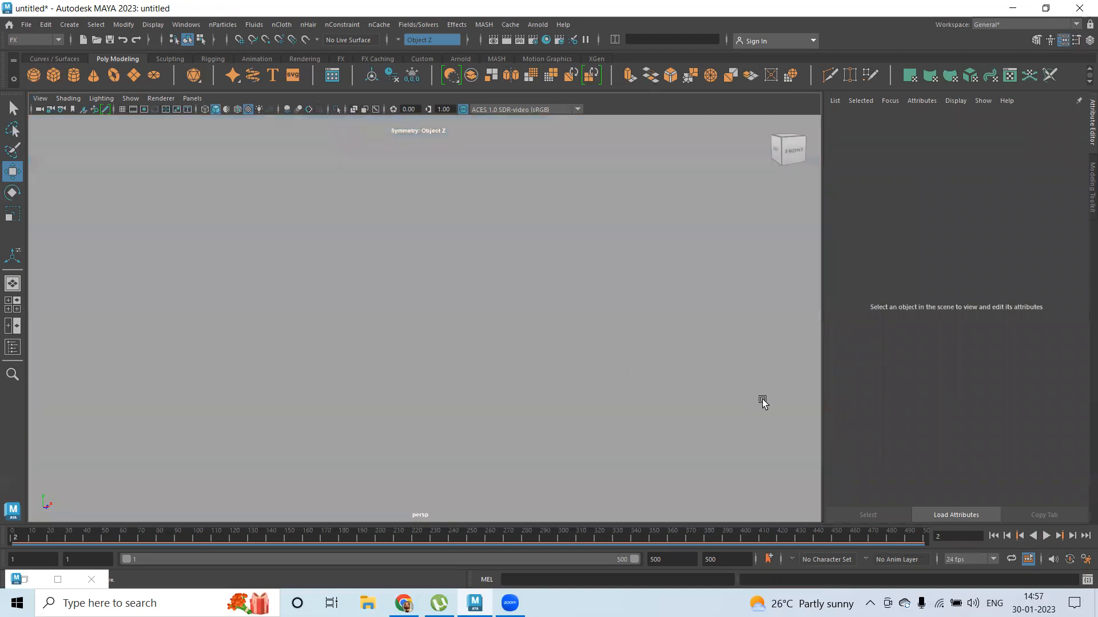
Return to the first frame and delete the textured flag plane from the scene
{"action": "left_click", "coordinate": [993, 536]}
{"action": "left_click", "coordinate": [519, 199]}
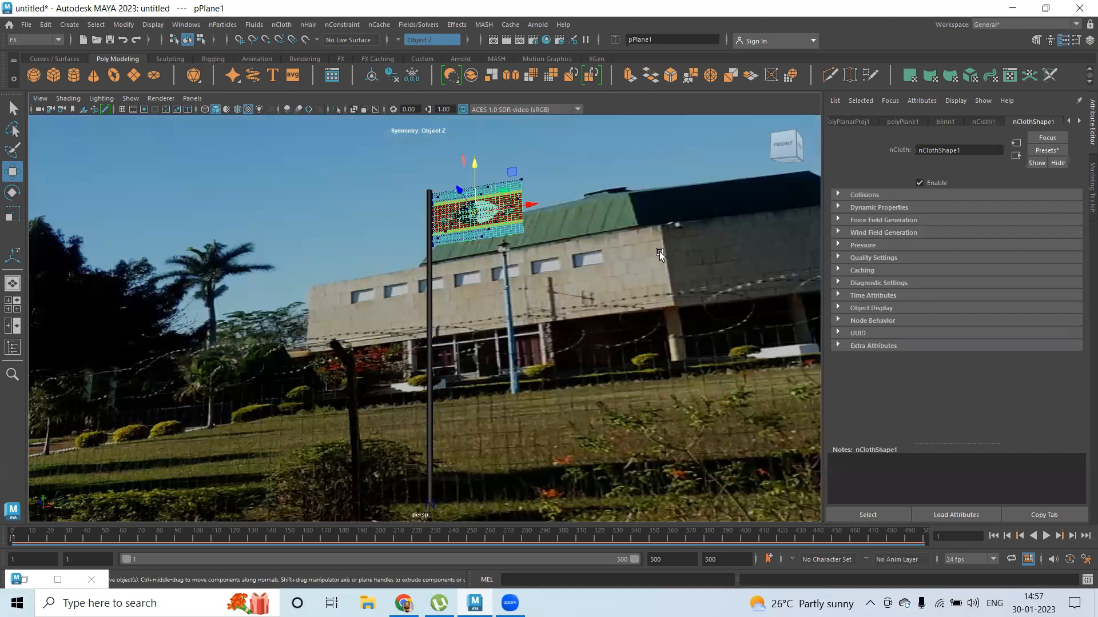
{"action": "key", "text": "Delete"}
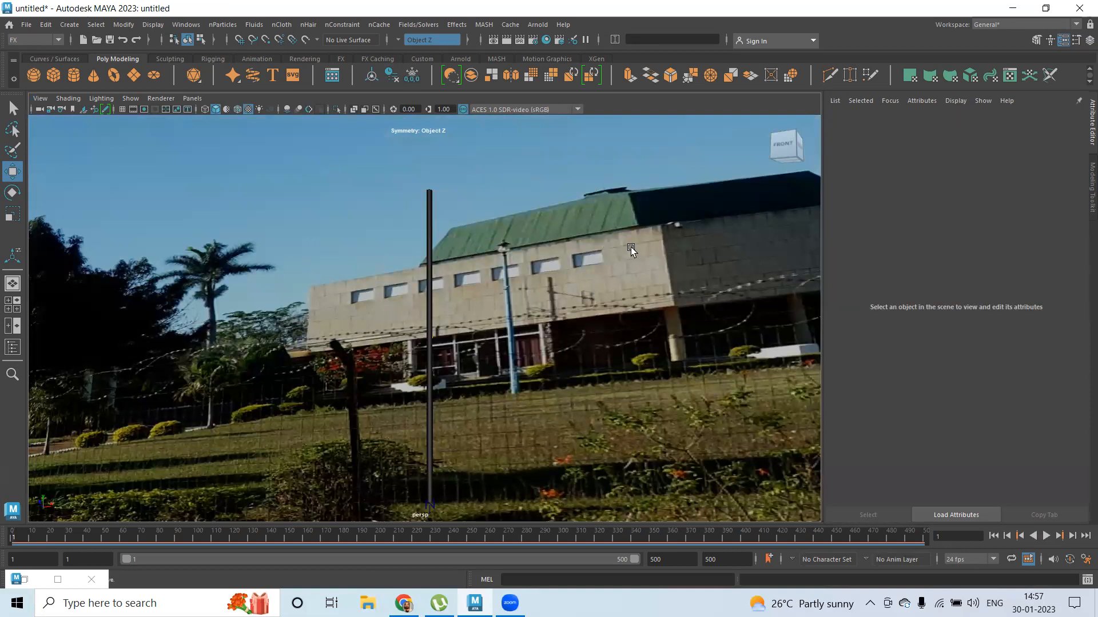
{"action": "key", "text": "Delete"}
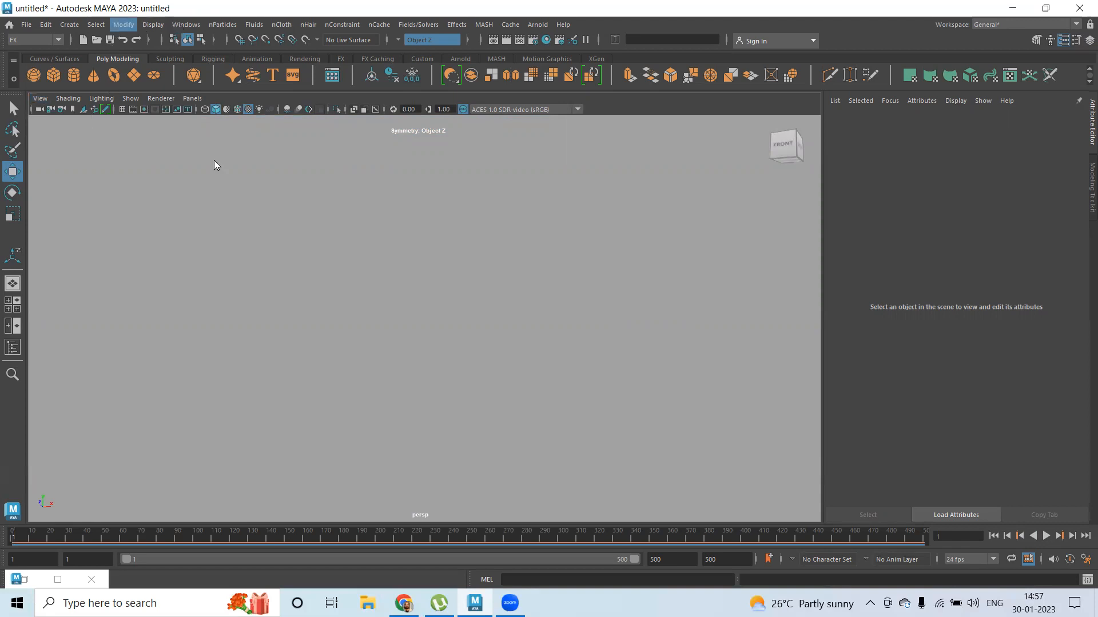
Open an enlarged Outliner beside the scene and examine the nRigid1 node and the pCylinder3 pole
{"action": "left_click", "coordinate": [190, 145]}
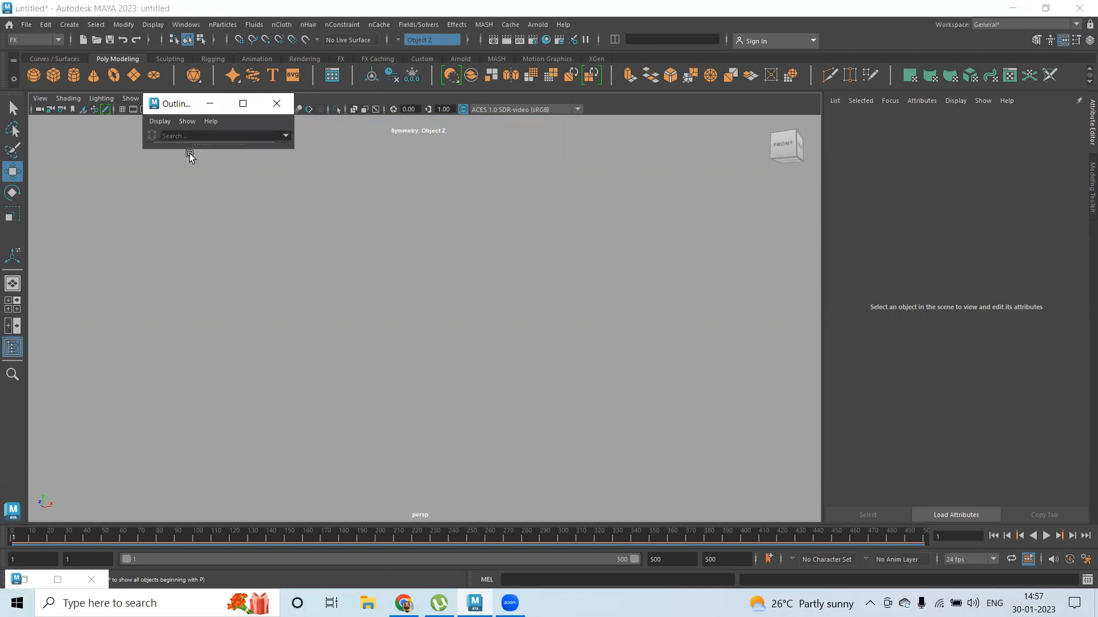
{"action": "left_click_drag", "start_coordinate": [187, 149], "coordinate": [194, 292]}
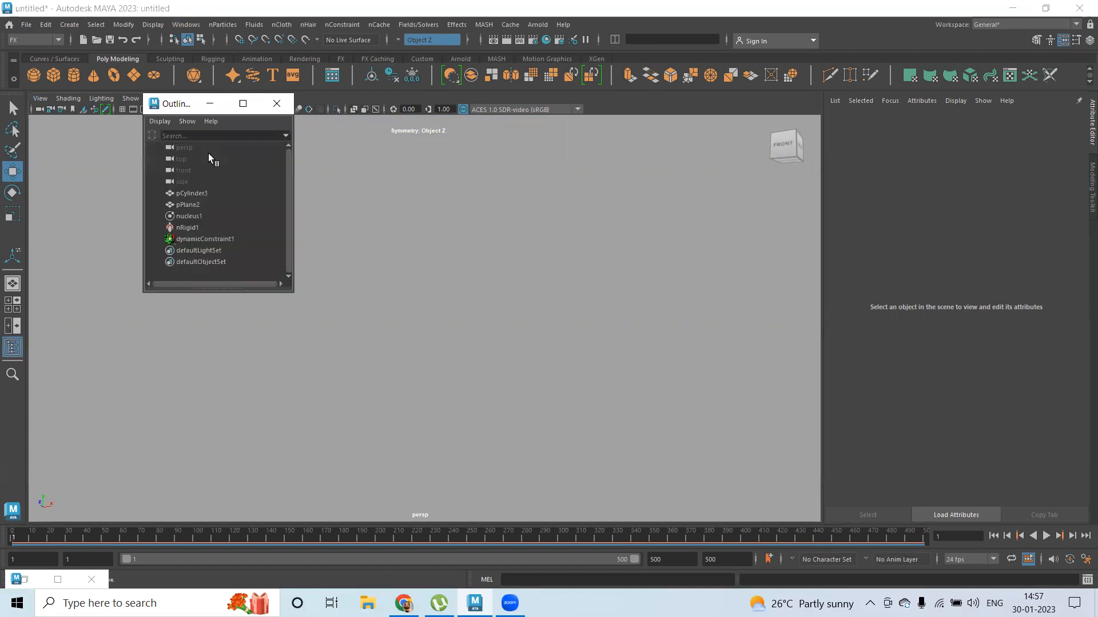
{"action": "left_click", "coordinate": [192, 226]}
{"action": "left_click_drag", "start_coordinate": [183, 103], "coordinate": [115, 95]}
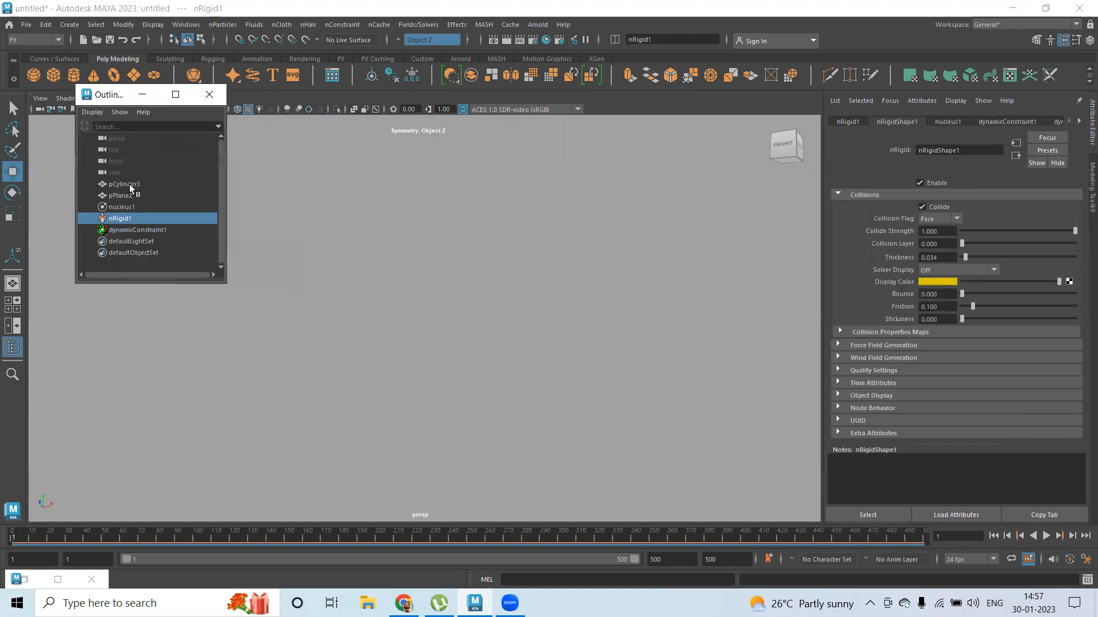
{"action": "left_click", "coordinate": [129, 185]}
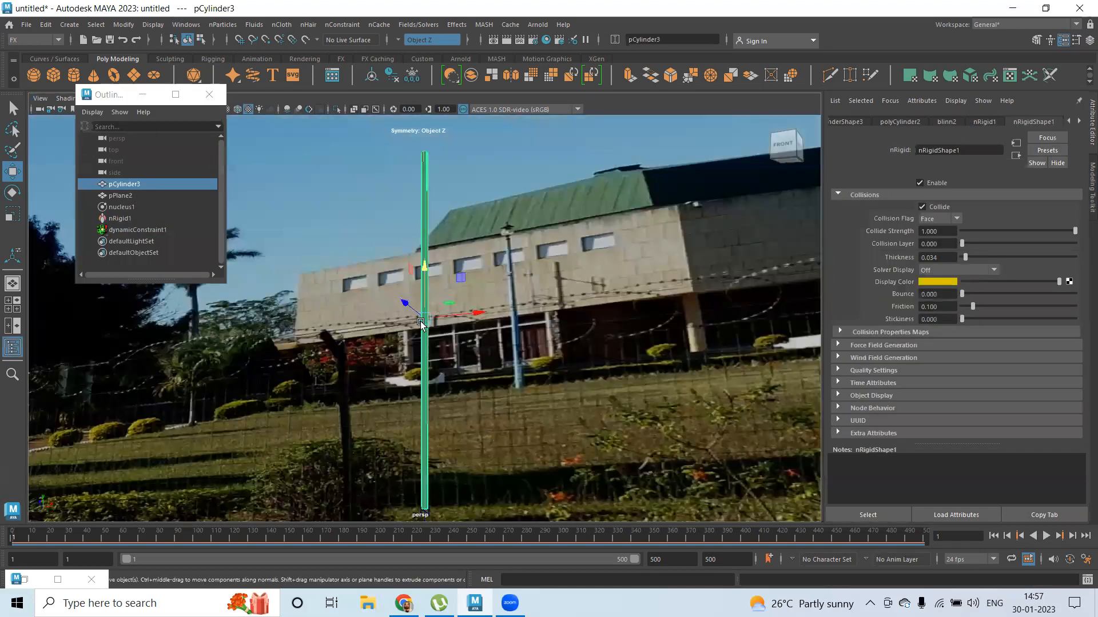
{"action": "left_click_drag", "start_coordinate": [420, 322], "coordinate": [373, 311], "text": "alt"}
{"action": "scroll", "coordinate": [373, 311], "scroll_direction": "down", "scroll_amount": 6}
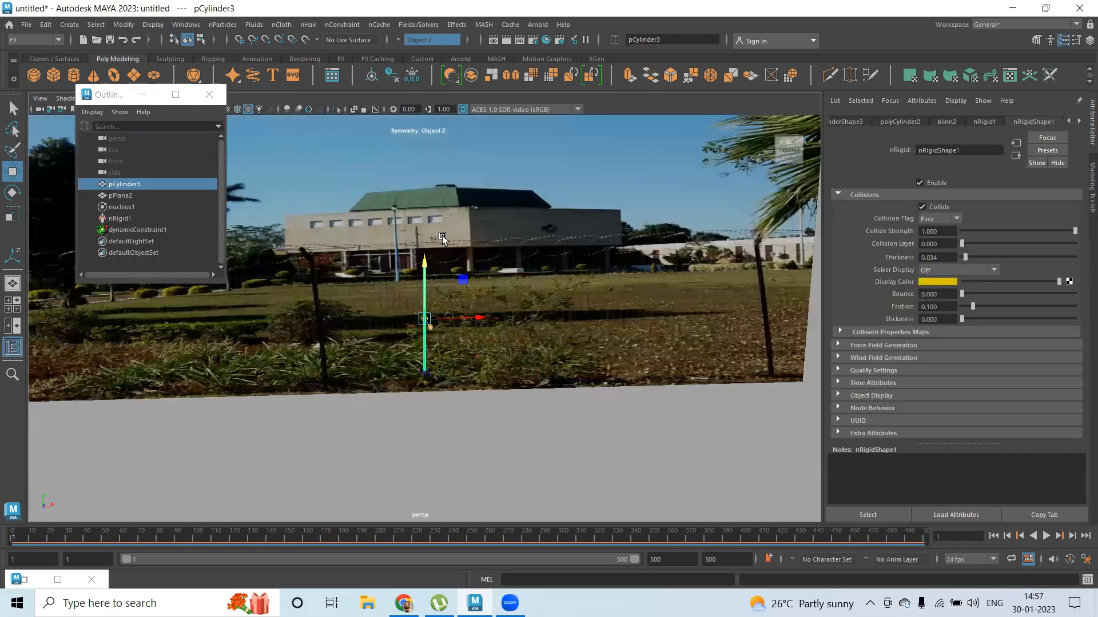
{"action": "scroll", "coordinate": [441, 236], "scroll_direction": "up", "scroll_amount": 5}
{"action": "middle_click_drag", "start_coordinate": [328, 290], "coordinate": [323, 364], "text": "alt"}
{"action": "scroll", "coordinate": [334, 220], "scroll_direction": "up", "scroll_amount": 4}
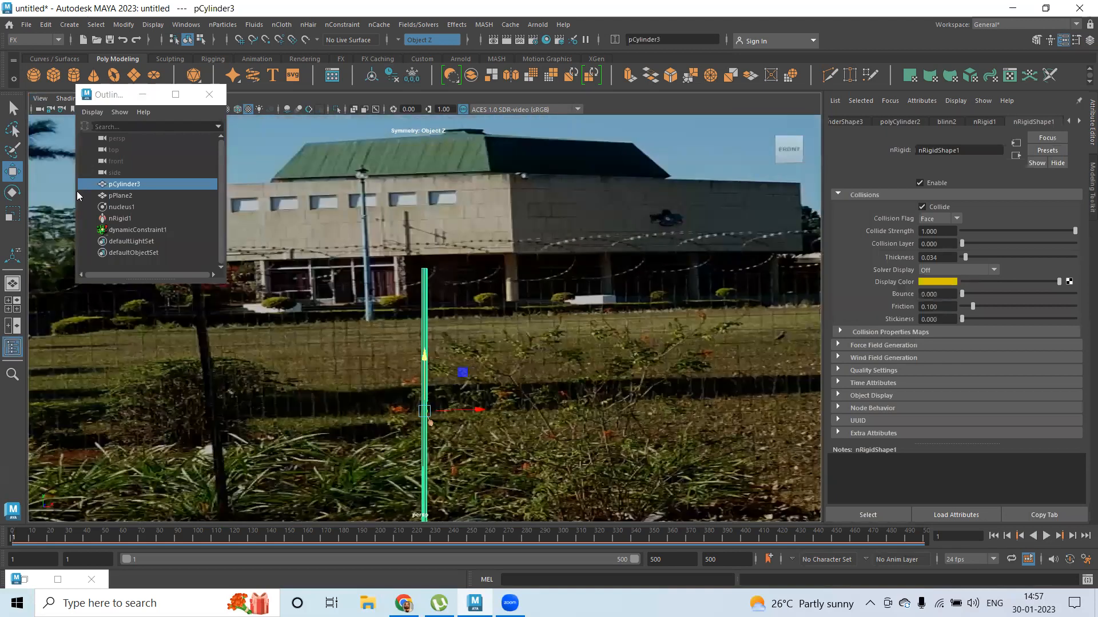
Delete the leftover simulation nodes nucleus1, nRigid1 and dynamicConstraint1
{"action": "left_click", "coordinate": [123, 211]}
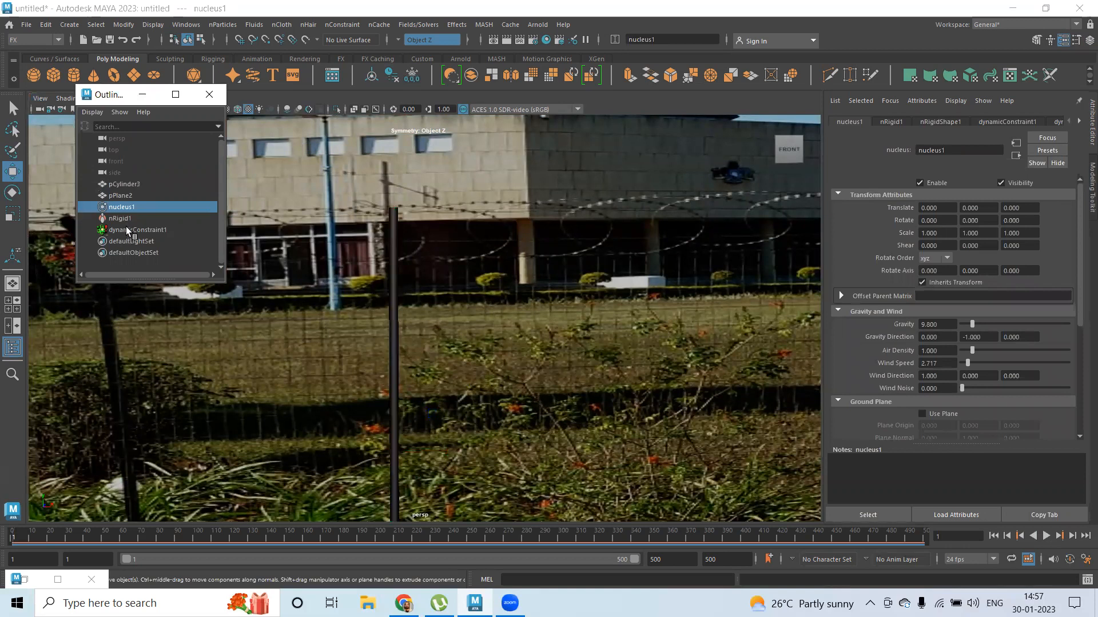
{"action": "left_click", "coordinate": [126, 225], "text": "shift"}
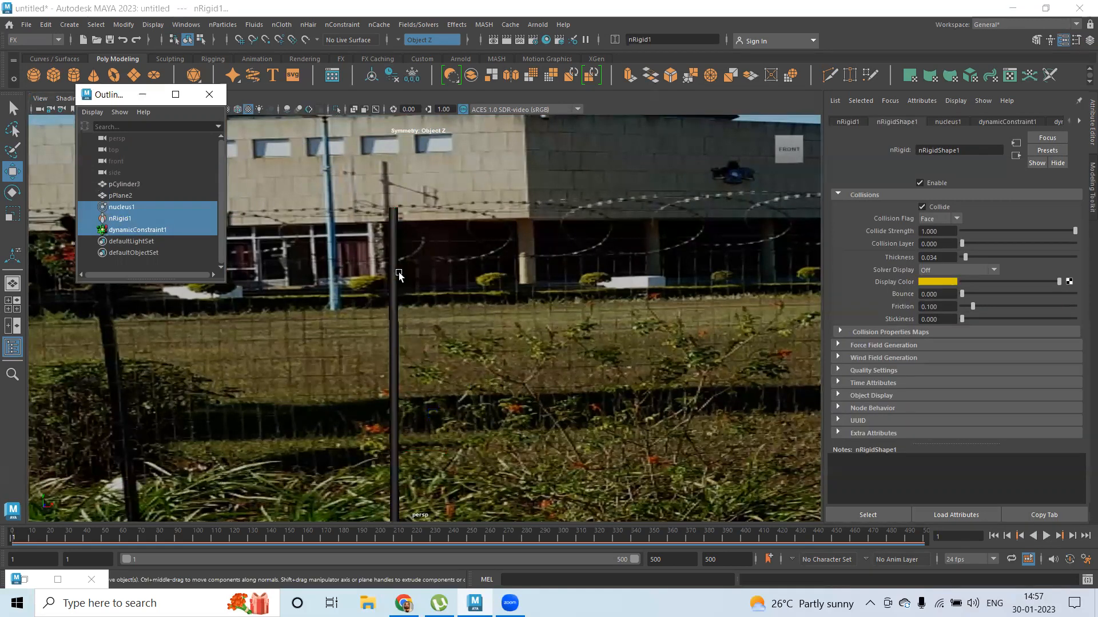
{"action": "key", "text": "Delete"}
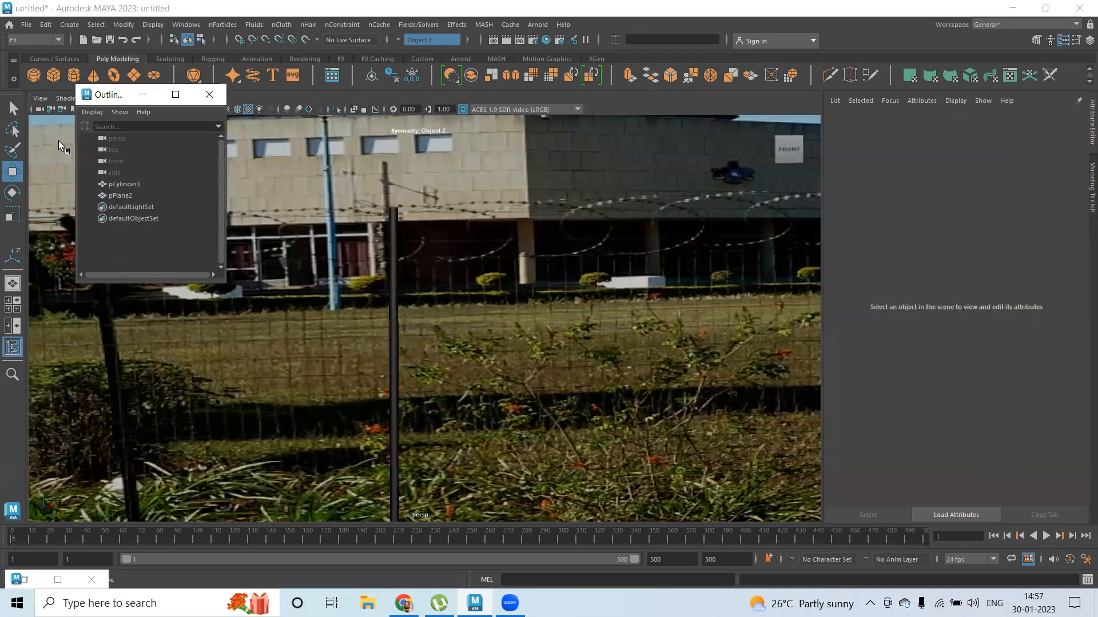
Create a new polygon plane and raise it above the pole's tip to a Translate Y of about 42.165
{"action": "left_click_drag", "start_coordinate": [114, 94], "coordinate": [8, 93]}
{"action": "left_click", "coordinate": [134, 75]}
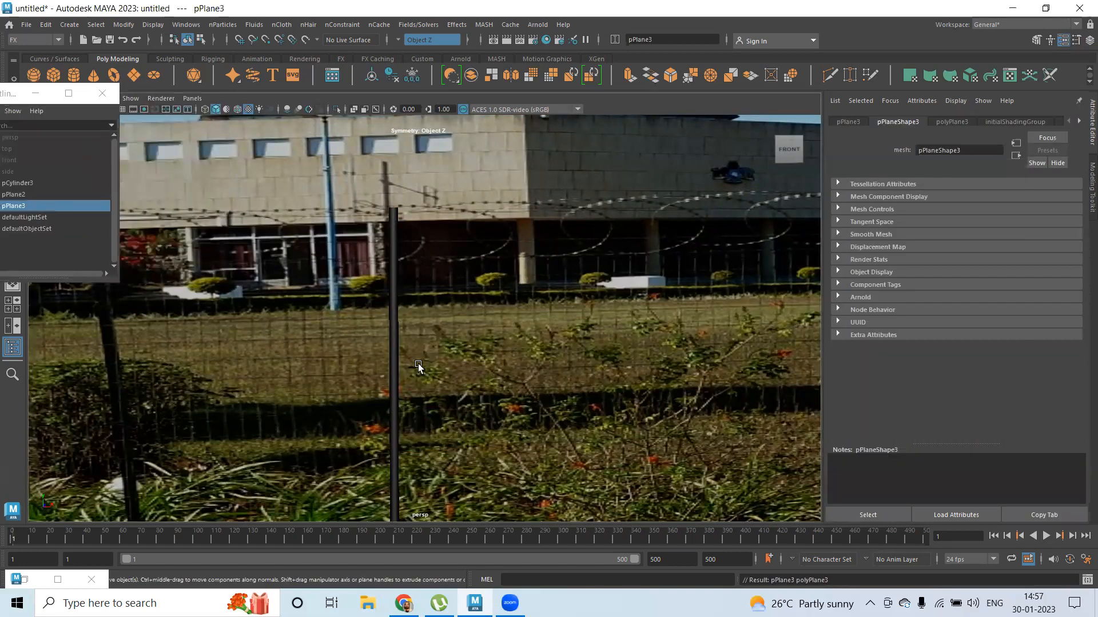
{"action": "scroll", "coordinate": [418, 364], "scroll_direction": "down", "scroll_amount": 5}
{"action": "left_click_drag", "start_coordinate": [417, 371], "coordinate": [420, 228]}
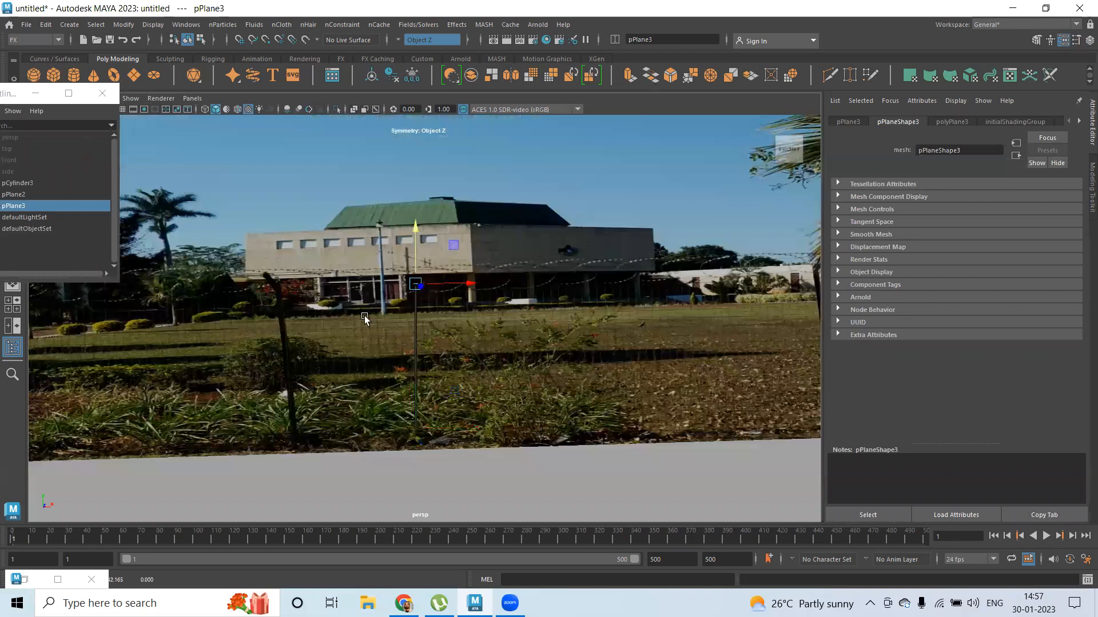
{"action": "key", "text": "f"}
{"action": "scroll", "coordinate": [508, 324], "scroll_direction": "down", "scroll_amount": 5}
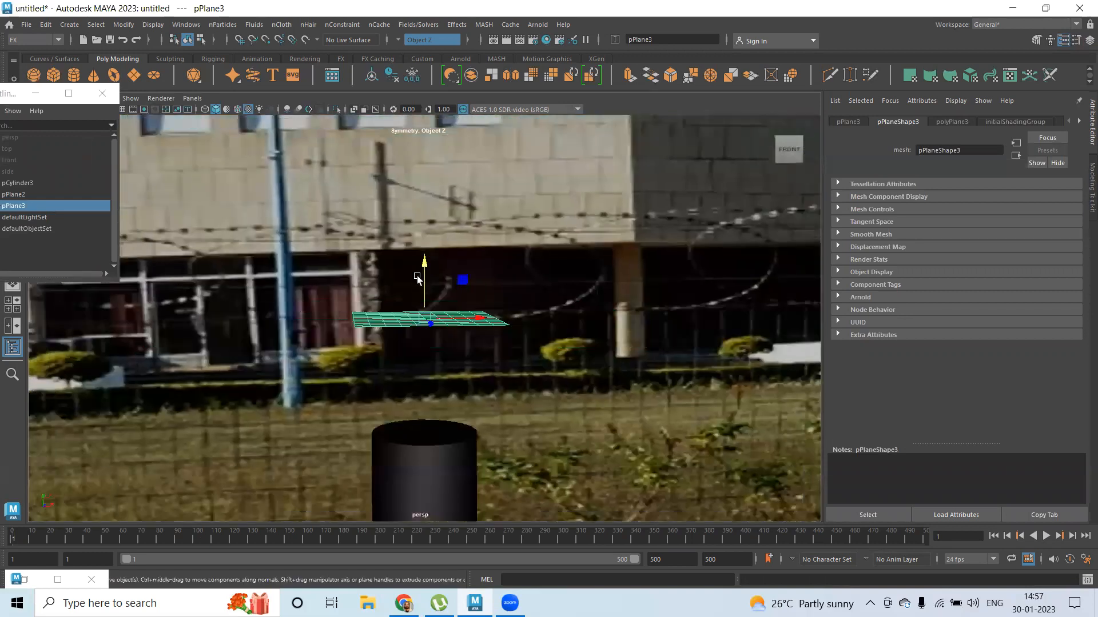
{"action": "scroll", "coordinate": [418, 278], "scroll_direction": "down", "scroll_amount": 4}
{"action": "middle_click_drag", "start_coordinate": [606, 351], "coordinate": [433, 279], "text": "alt"}
{"action": "scroll", "coordinate": [367, 279], "scroll_direction": "down", "scroll_amount": 6}
Scale the new plane up to about 17.05, widening it to about 23.87 in X
{"action": "key", "text": "r"}
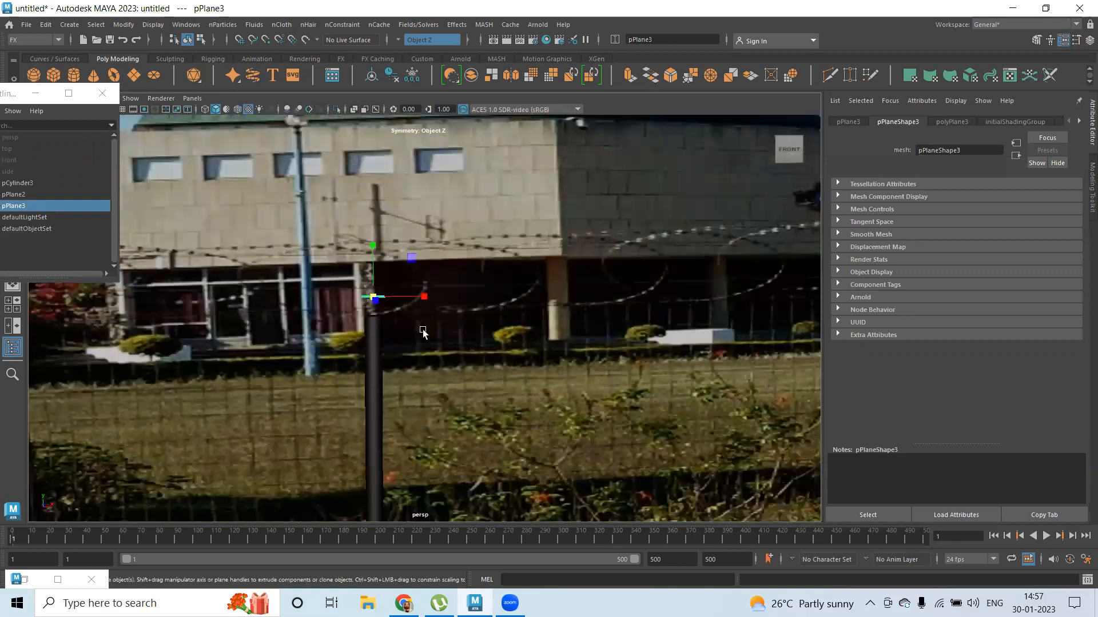
{"action": "scroll", "coordinate": [420, 329], "scroll_direction": "down", "scroll_amount": 3}
{"action": "left_click_drag", "start_coordinate": [398, 307], "coordinate": [470, 307]}
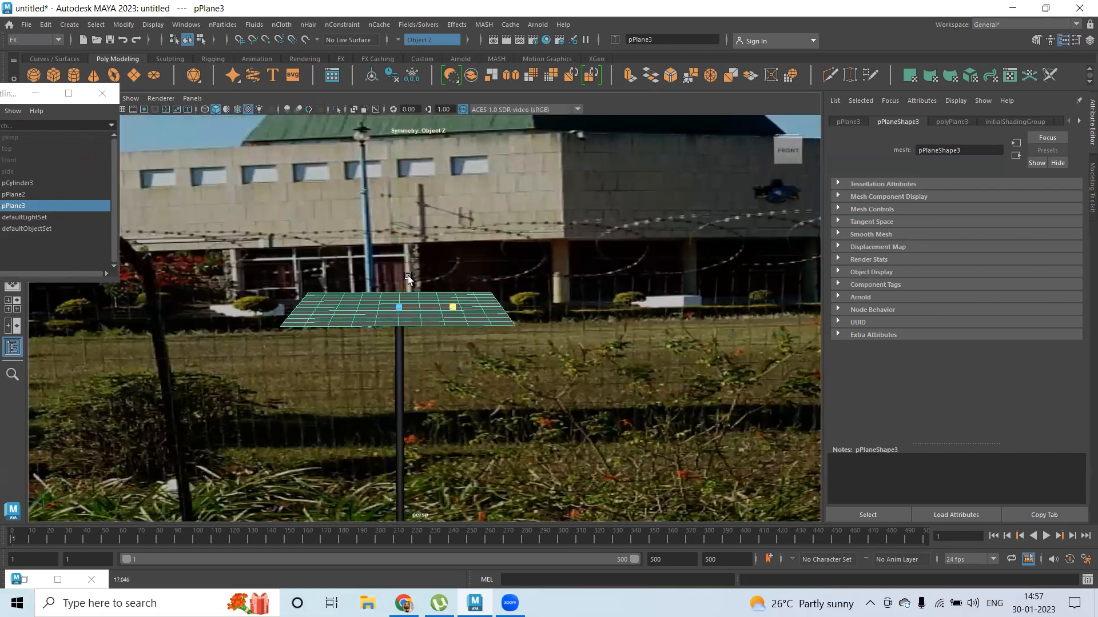
Turn the plane upright by setting its Rotate X to 90
{"action": "key", "text": "e"}
{"action": "left_click_drag", "start_coordinate": [400, 323], "coordinate": [403, 336]}
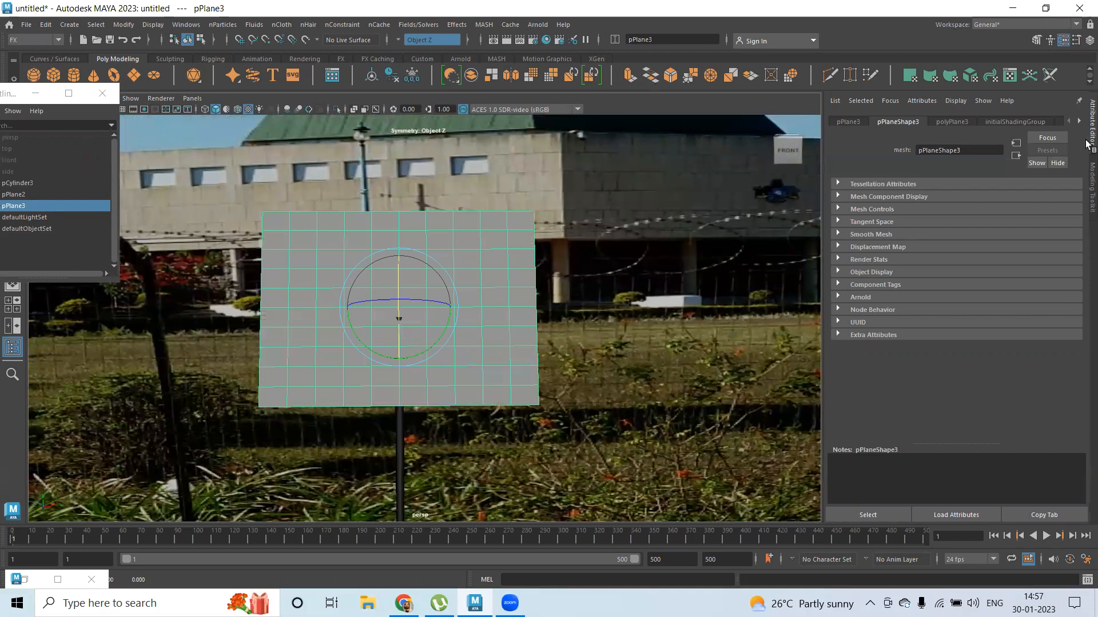
{"action": "key", "text": "ctrl+a"}
{"action": "double_click", "coordinate": [1059, 159]}
{"action": "type", "text": "90"}
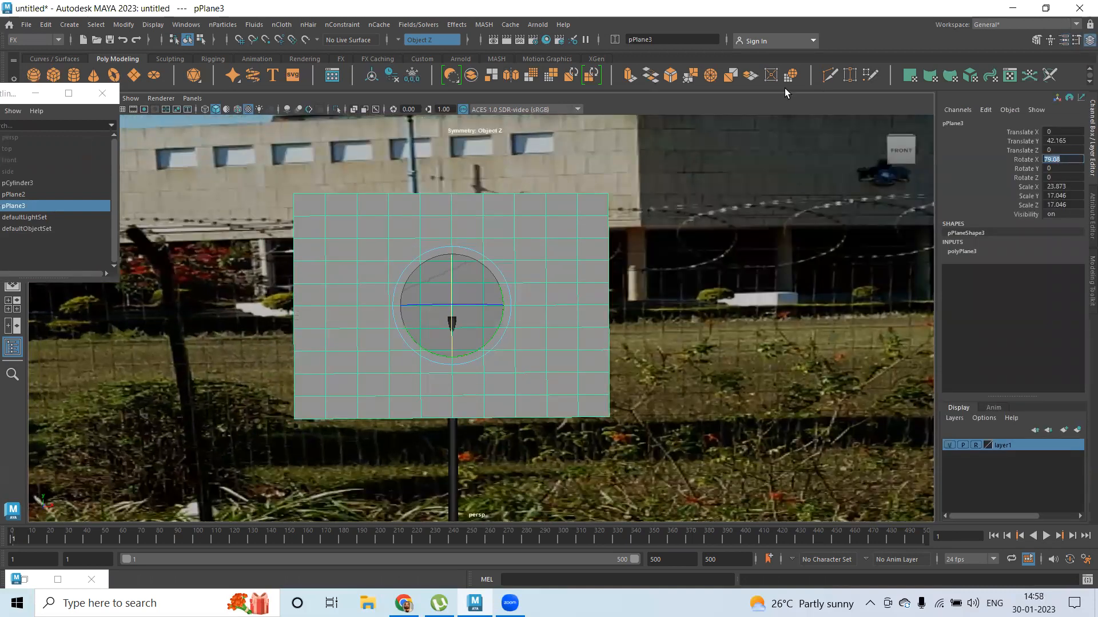
{"action": "key", "text": "Return"}
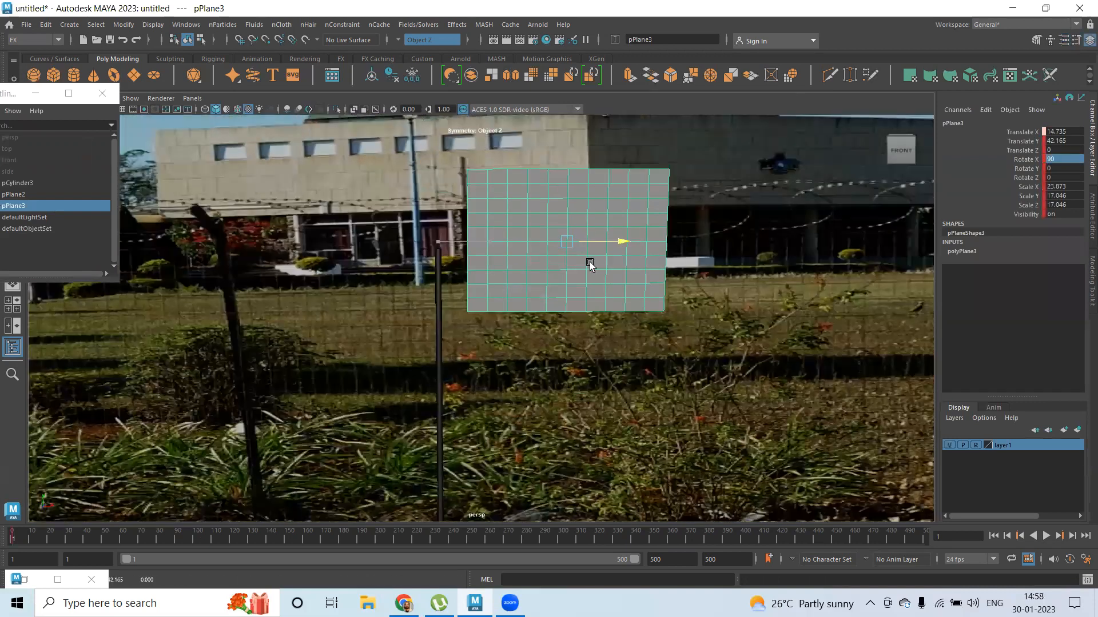
Move the upright plane beside the pole's upper end, to about 12.127 in X and 32.447 in Y
{"action": "left_click_drag", "start_coordinate": [589, 262], "coordinate": [535, 255]}
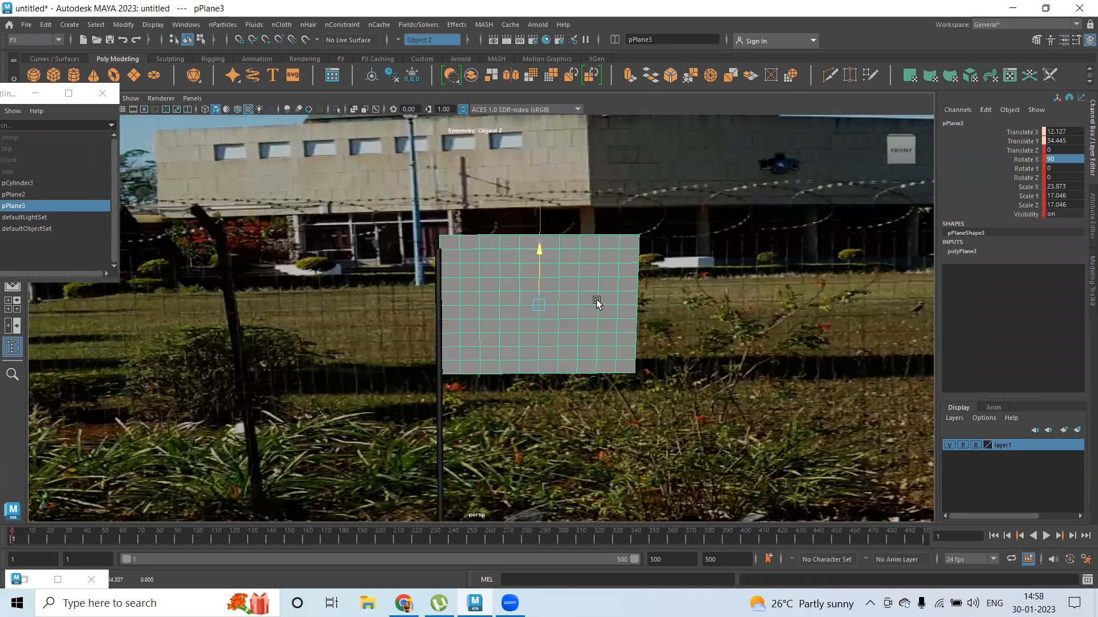
{"action": "left_click_drag", "start_coordinate": [595, 299], "coordinate": [594, 274], "text": "alt"}
{"action": "scroll", "coordinate": [602, 321], "scroll_direction": "down", "scroll_amount": 3}
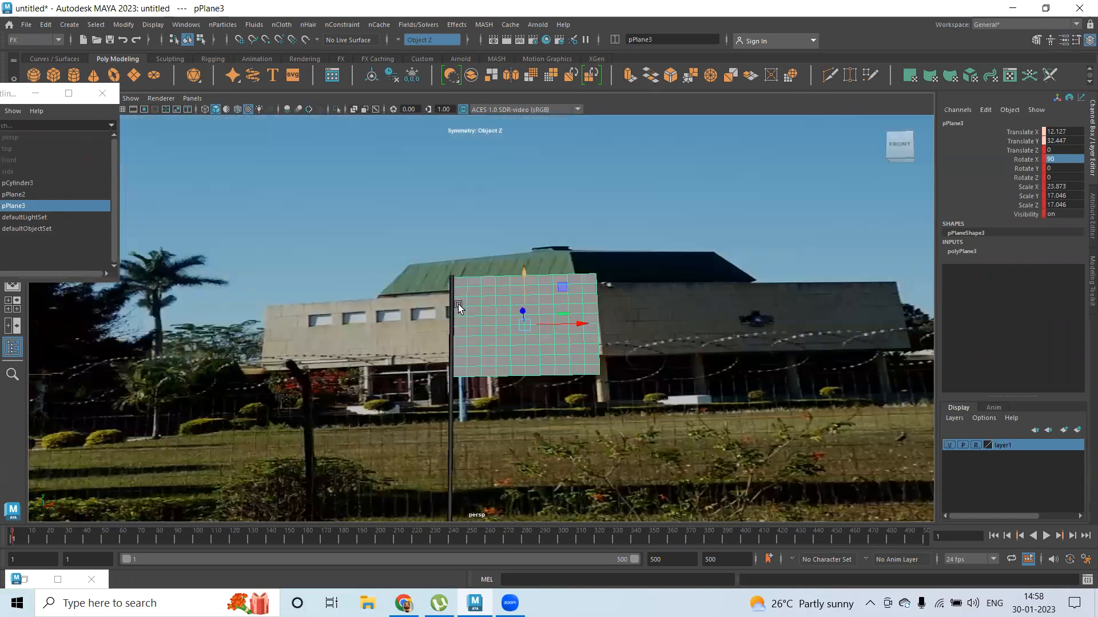
Shrink the plane to about 12.302 by 8.784 and reposition it near the pole's top at about X 5.53, Y 35.529
{"action": "left_click_drag", "start_coordinate": [458, 304], "coordinate": [496, 325], "text": "alt"}
{"action": "scroll", "coordinate": [497, 325], "scroll_direction": "down", "scroll_amount": 3}
{"action": "left_click_drag", "start_coordinate": [570, 337], "coordinate": [588, 335], "text": "alt"}
{"action": "key", "text": "r"}
{"action": "left_click_drag", "start_coordinate": [510, 321], "coordinate": [486, 315]}
{"action": "key", "text": "w"}
{"action": "left_click_drag", "start_coordinate": [561, 318], "coordinate": [534, 319]}
{"action": "mouse_move", "coordinate": [485, 269]}
{"action": "left_mouse_down"}
{"action": "mouse_move", "coordinate": [482, 259]}
{"action": "mouse_move", "coordinate": [483, 270]}
{"action": "left_mouse_up"}
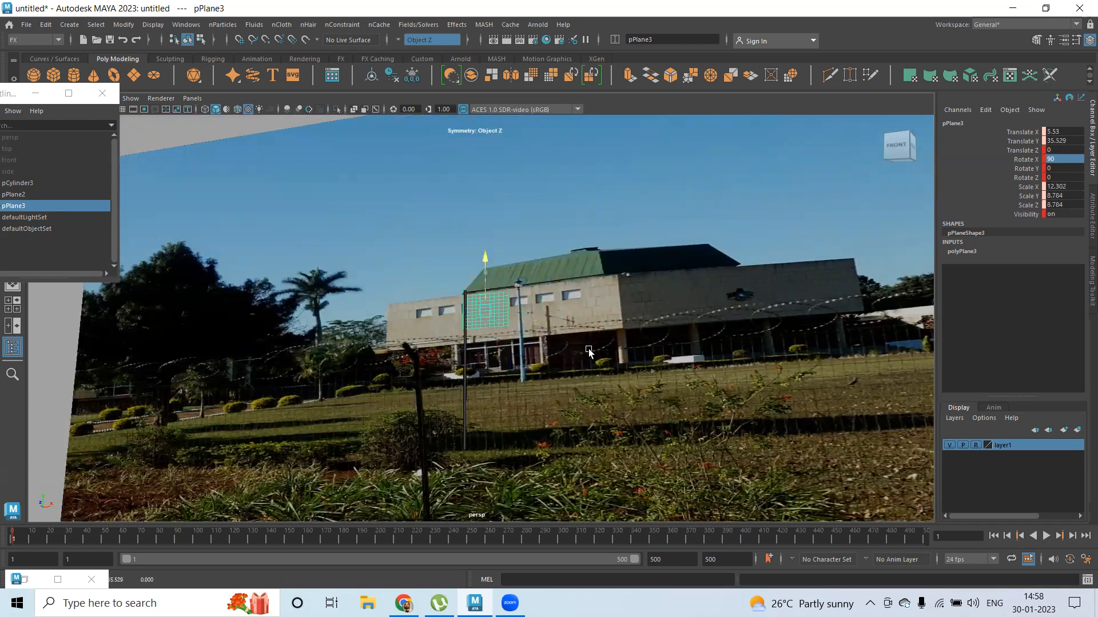
Align the plane's inner edge with the pole by shifting it to a Translate X of about 6.089
{"action": "key", "text": "f"}
{"action": "key", "text": "["}
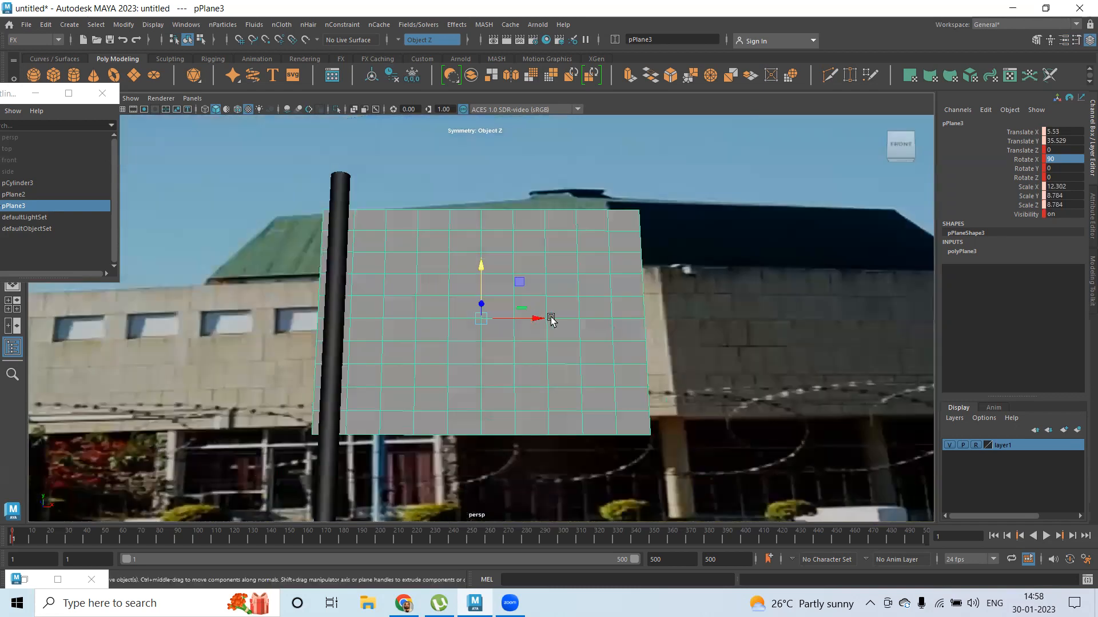
{"action": "left_click_drag", "start_coordinate": [544, 318], "coordinate": [558, 318]}
{"action": "left_click_drag", "start_coordinate": [885, 357], "coordinate": [886, 358]}
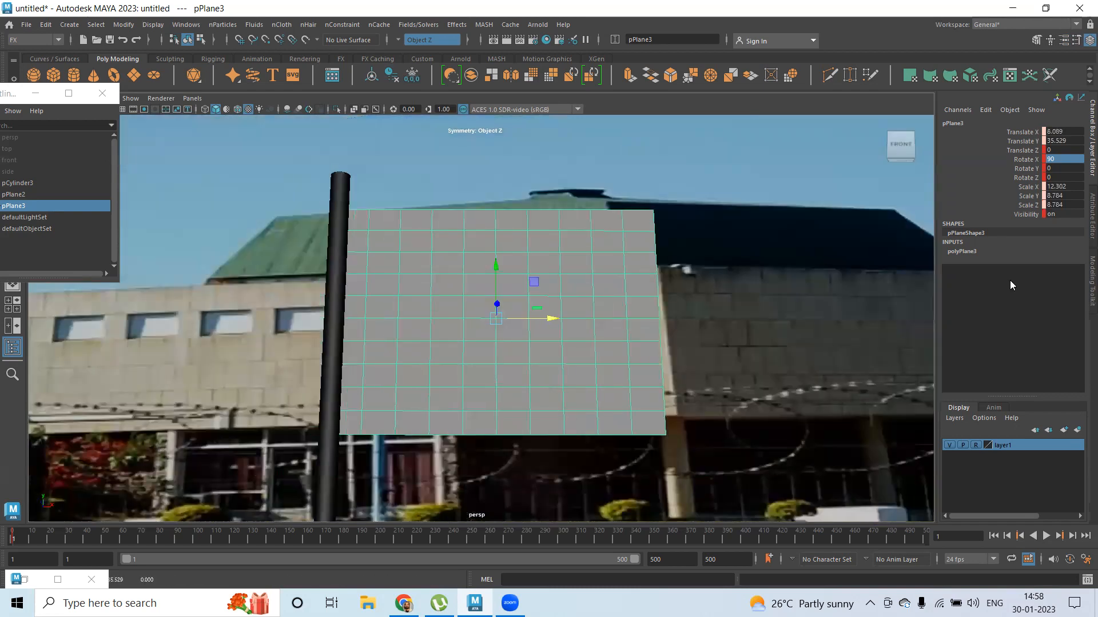
Set the flag plane's Subdivisions Width and Subdivisions Height to 15
{"action": "key", "text": "t"}
{"action": "middle_click_drag", "start_coordinate": [794, 278], "coordinate": [801, 279]}
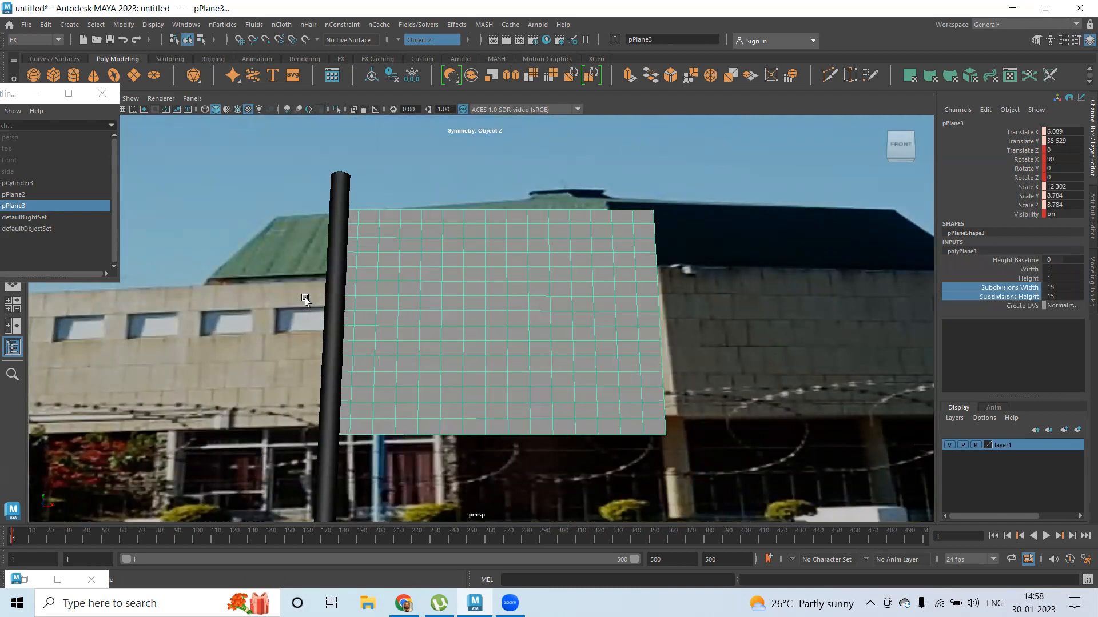
{"action": "scroll", "coordinate": [304, 298], "scroll_direction": "down", "scroll_amount": 5}
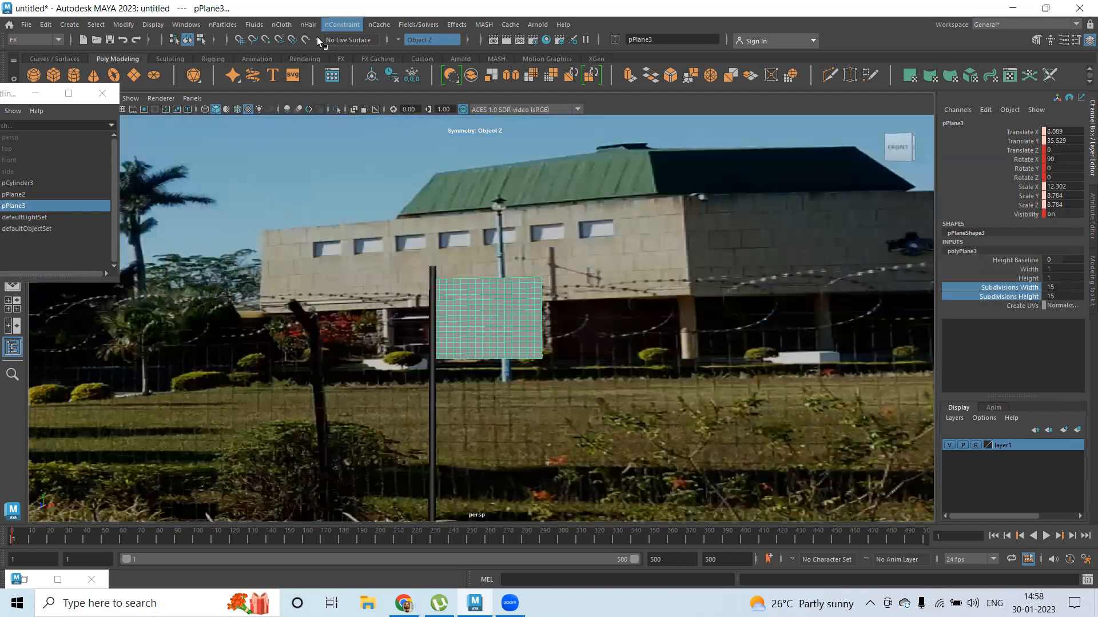
Apply a planar UV projection to the flag plane and delete its construction history
{"action": "left_click", "coordinate": [34, 39]}
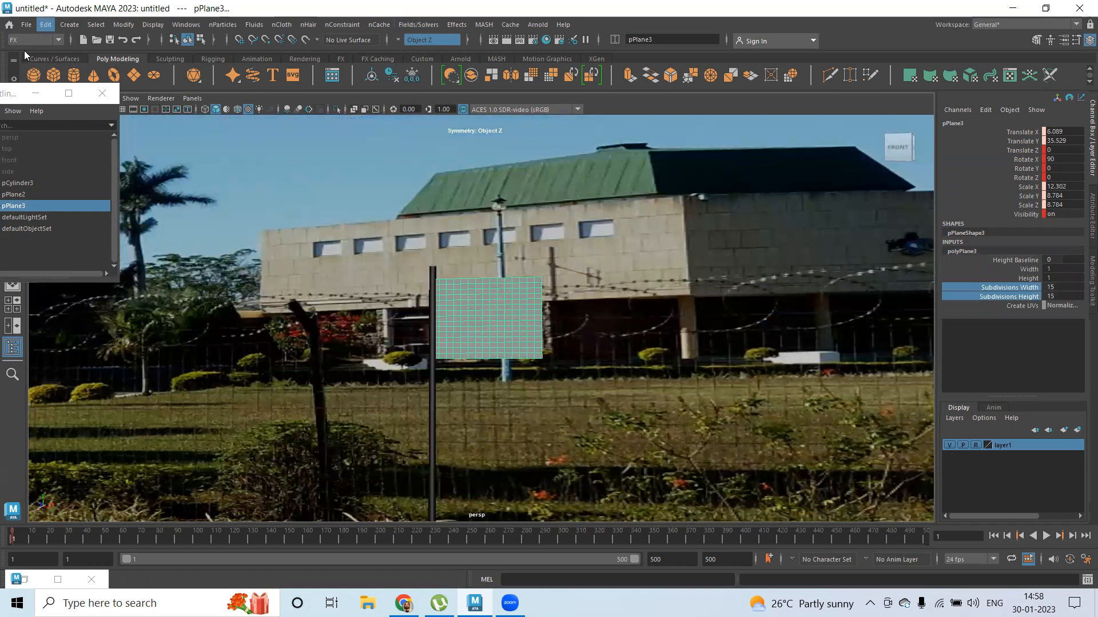
{"action": "key", "text": "Return"}
{"action": "left_click", "coordinate": [456, 25]}
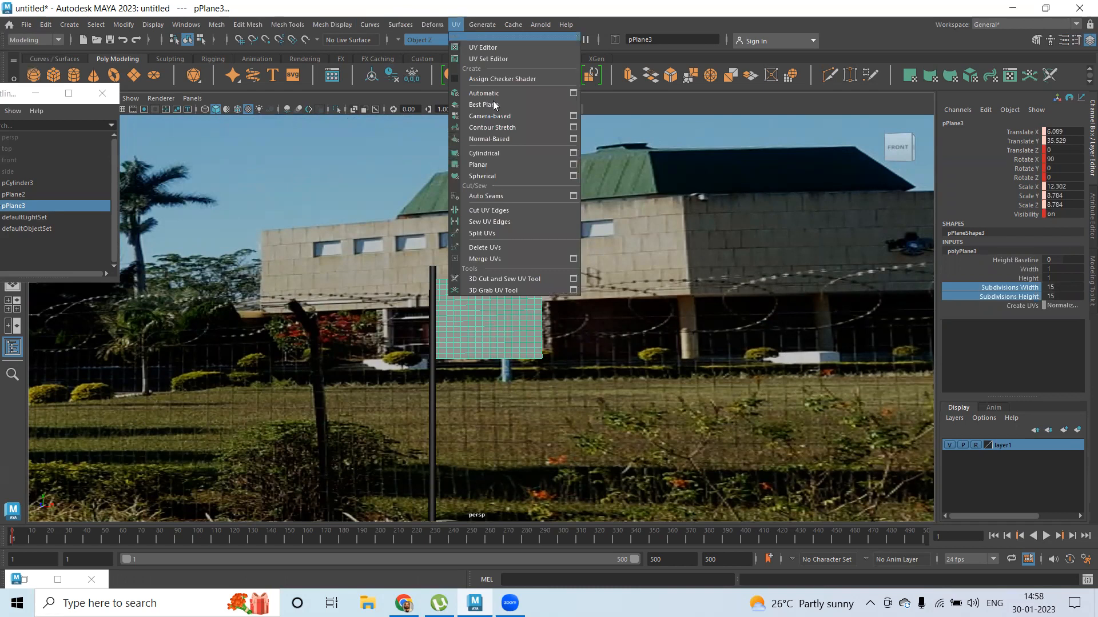
{"action": "left_click", "coordinate": [490, 165]}
{"action": "left_click", "coordinate": [518, 293]}
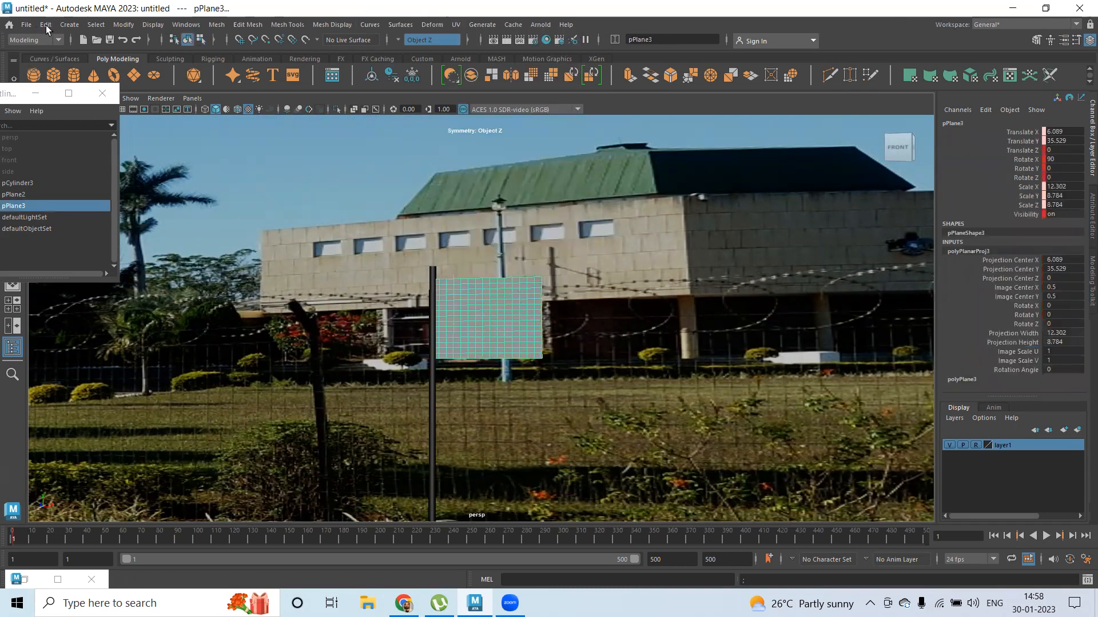
{"action": "left_click", "coordinate": [46, 25]}
{"action": "mouse_move", "coordinate": [92, 161]}
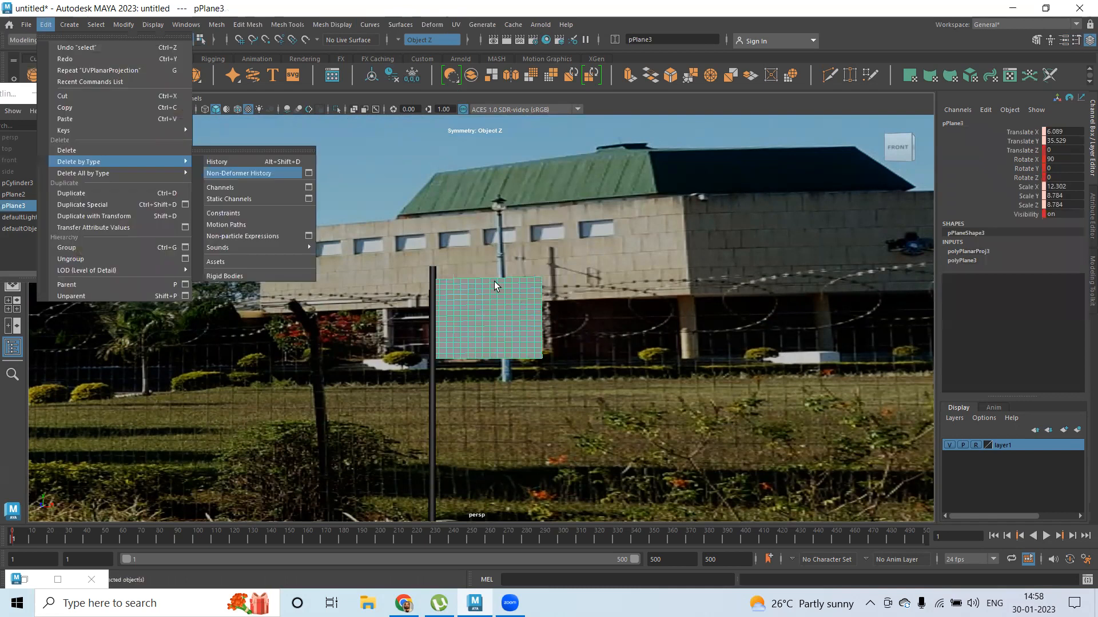
Assign the existing Eswatini flag material, blinn1, to the plane
{"action": "right_click_drag", "start_coordinate": [508, 343], "coordinate": [590, 508]}
{"action": "left_click", "coordinate": [586, 223]}
{"action": "right_click_drag", "start_coordinate": [510, 327], "coordinate": [712, 343], "text": "alt"}
{"action": "left_click", "coordinate": [465, 262]}
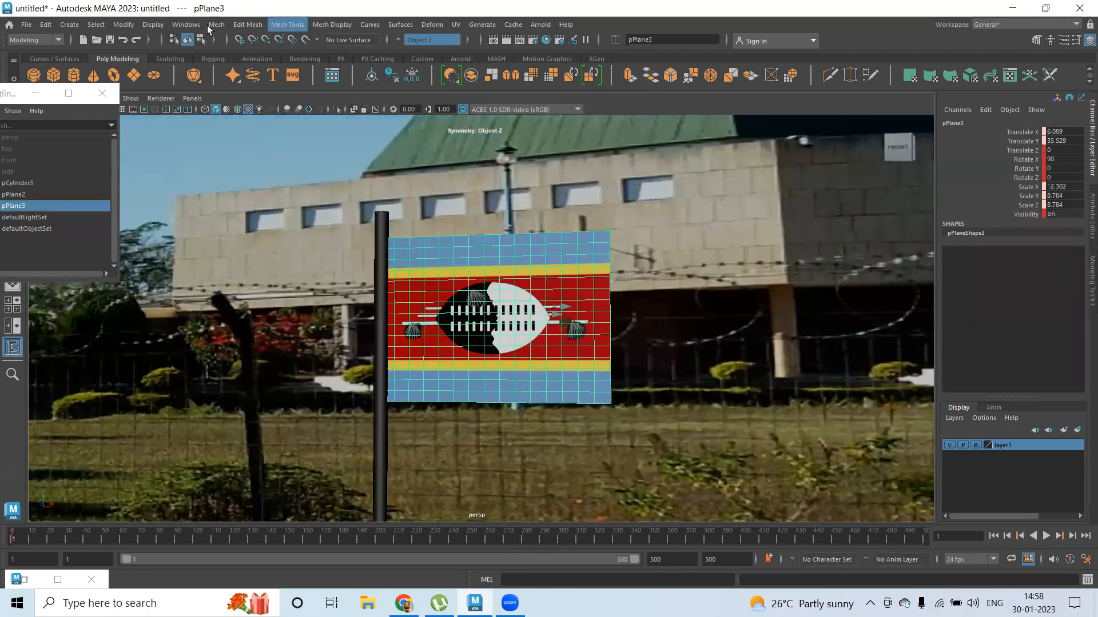
Convert the textured flag plane into an nCloth object using the FX tools
{"action": "left_click", "coordinate": [34, 40]}
{"action": "left_click", "coordinate": [25, 85]}
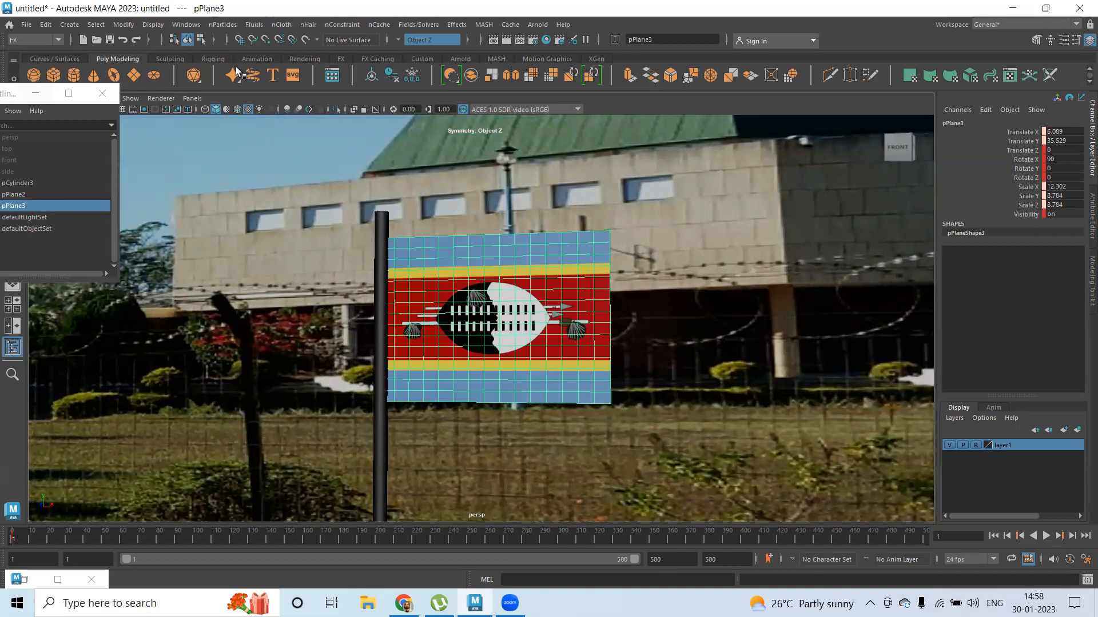
{"action": "left_click", "coordinate": [281, 24]}
{"action": "left_click", "coordinate": [309, 68]}
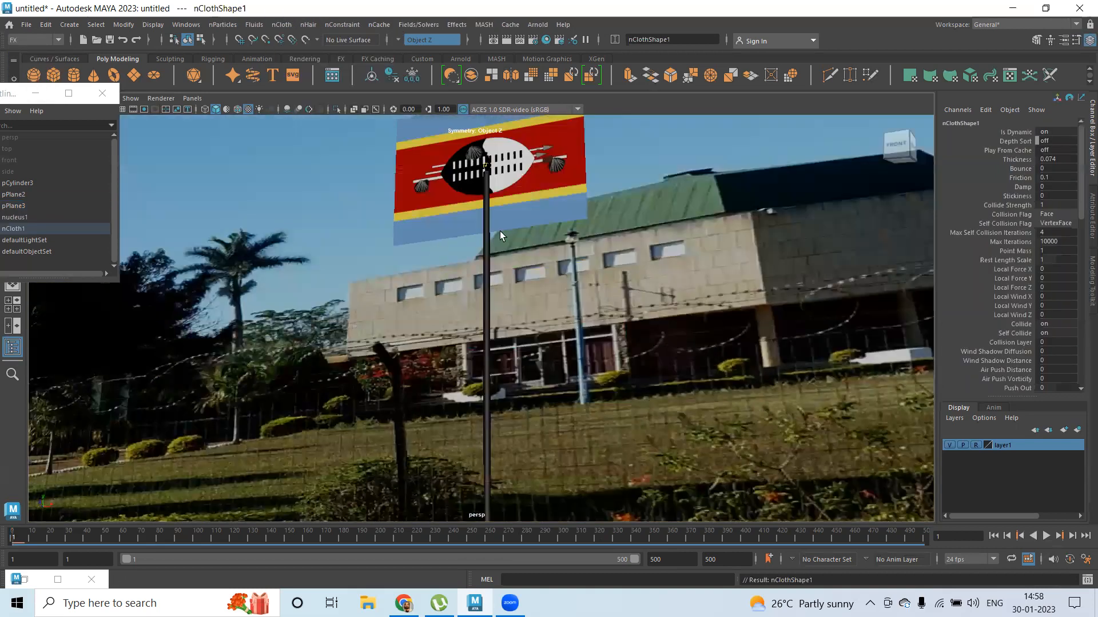
Examine from several angles where the flag plane sits relative to the pole
{"action": "left_click", "coordinate": [558, 229]}
{"action": "right_click_drag", "start_coordinate": [636, 313], "coordinate": [627, 313], "text": "alt"}
{"action": "left_click_drag", "start_coordinate": [628, 313], "coordinate": [538, 366], "text": "alt"}
{"action": "middle_click_drag", "start_coordinate": [538, 366], "coordinate": [392, 240], "text": "alt"}
{"action": "right_click_drag", "start_coordinate": [392, 240], "coordinate": [417, 342], "text": "alt"}
{"action": "middle_click_drag", "start_coordinate": [445, 262], "coordinate": [486, 361], "text": "alt"}
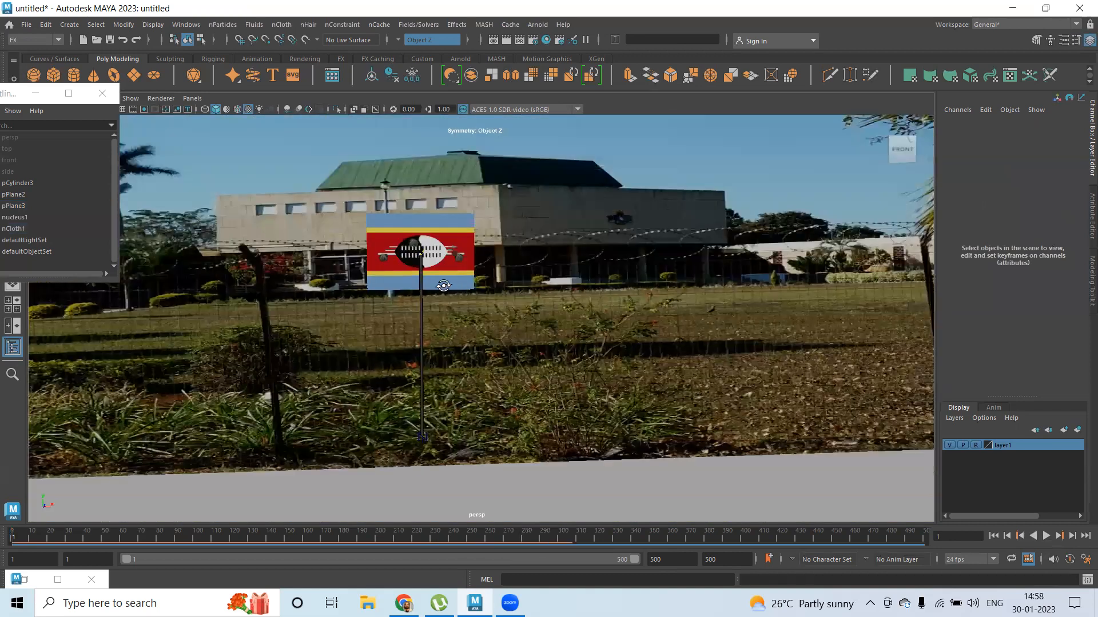
{"action": "left_click", "coordinate": [432, 248]}
{"action": "left_click_drag", "start_coordinate": [798, 389], "coordinate": [759, 389], "text": "alt"}
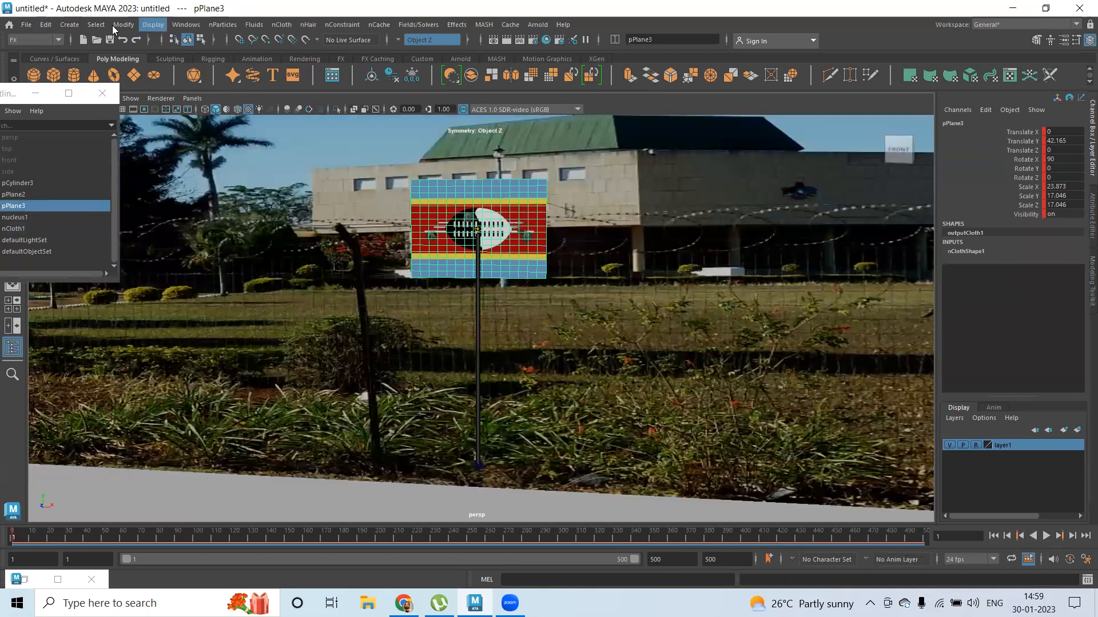
{"action": "left_click", "coordinate": [122, 25]}
{"action": "left_click", "coordinate": [148, 110]}
{"action": "left_click_drag", "start_coordinate": [579, 233], "coordinate": [487, 260], "text": "alt"}
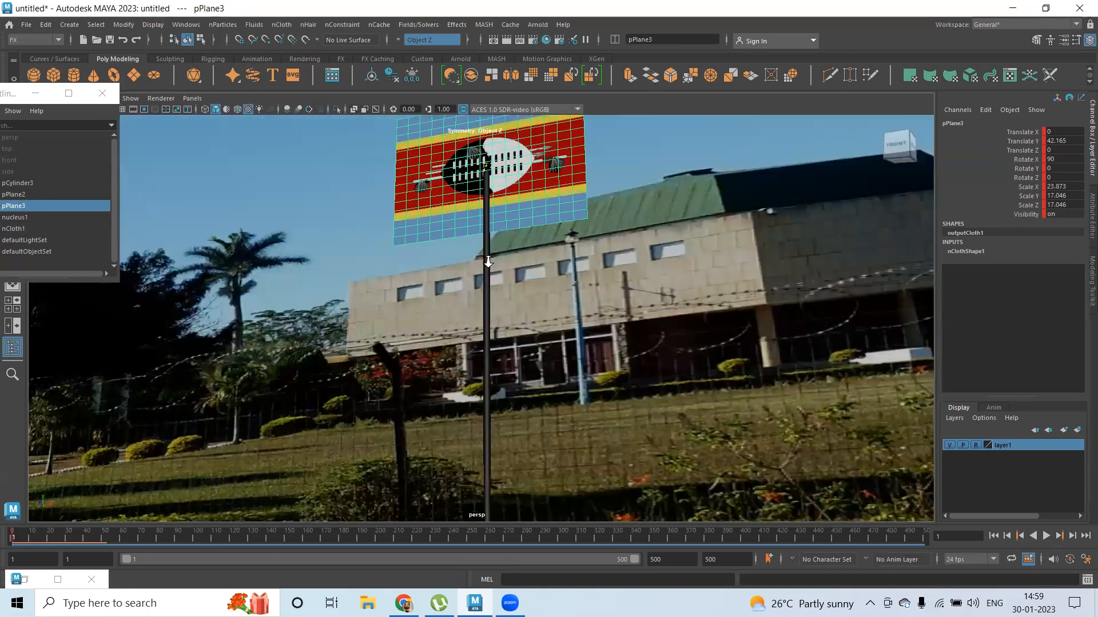
{"action": "scroll", "coordinate": [393, 258], "scroll_direction": "down", "scroll_amount": 5}
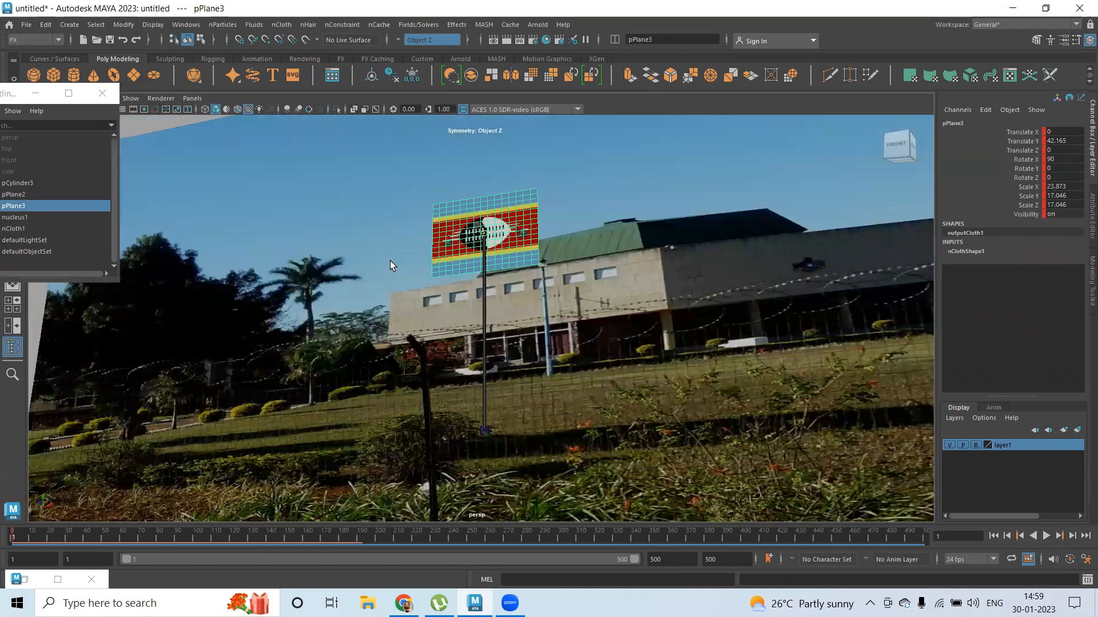
Delete the persp camera's keyframes from the first frames of the timeline
{"action": "left_click", "coordinate": [29, 97]}
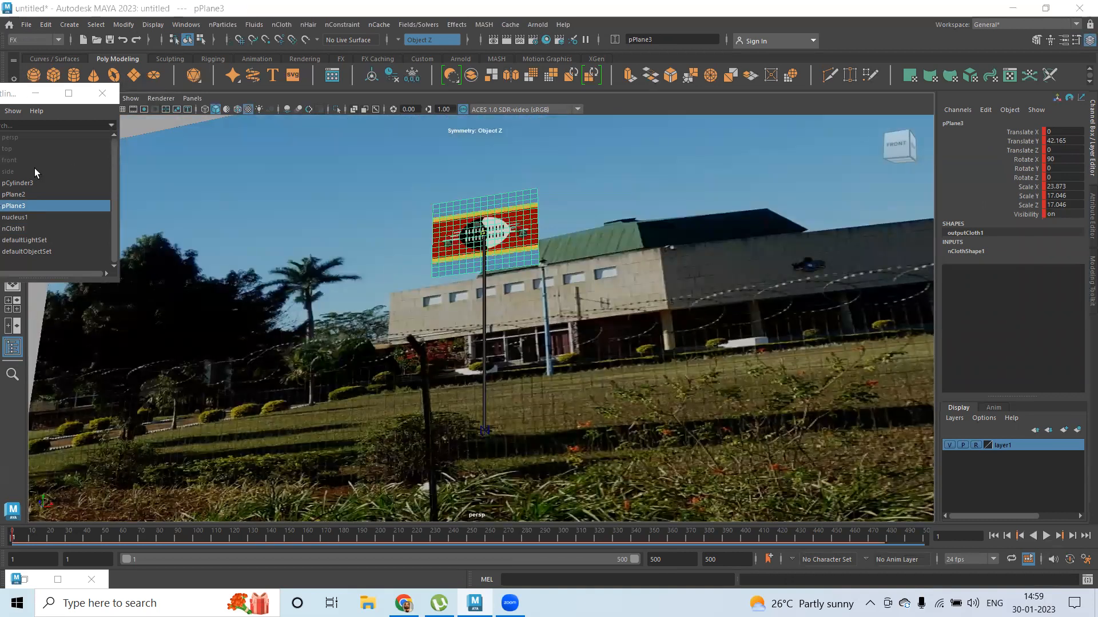
{"action": "left_click_drag", "start_coordinate": [37, 98], "coordinate": [51, 220]}
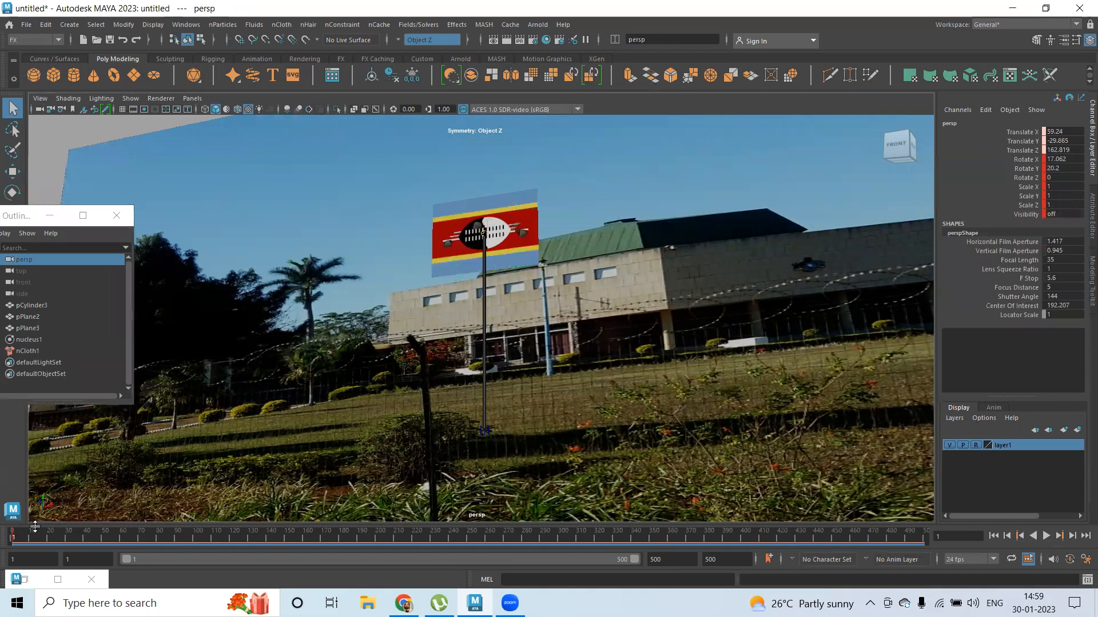
{"action": "left_click_drag", "start_coordinate": [14, 538], "coordinate": [32, 538], "text": "shift"}
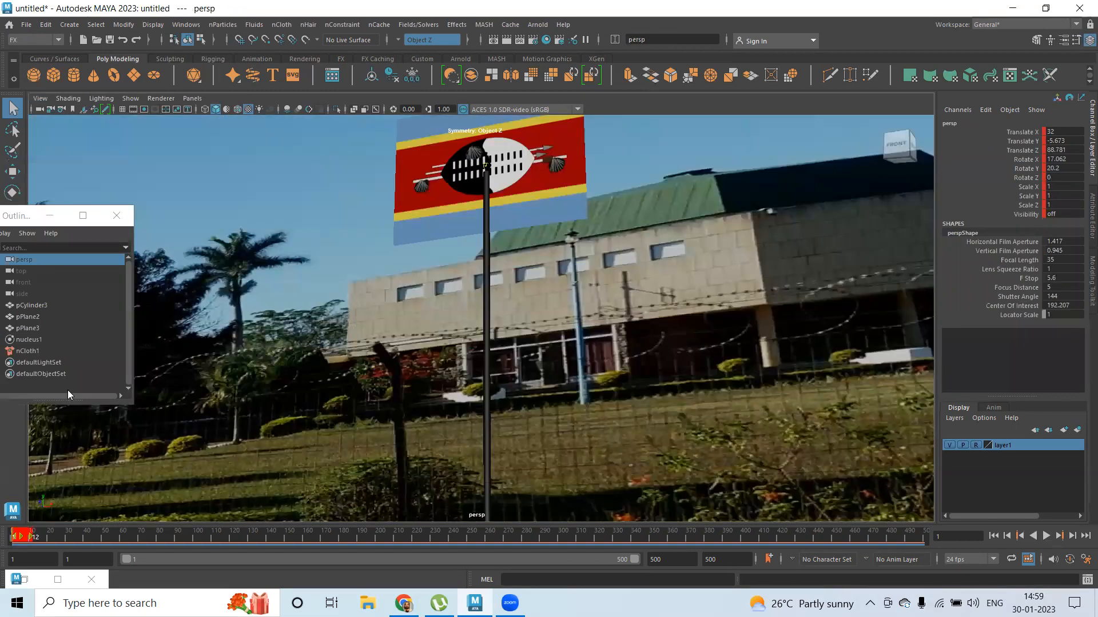
{"action": "right_click", "coordinate": [23, 538]}
{"action": "left_click", "coordinate": [104, 367]}
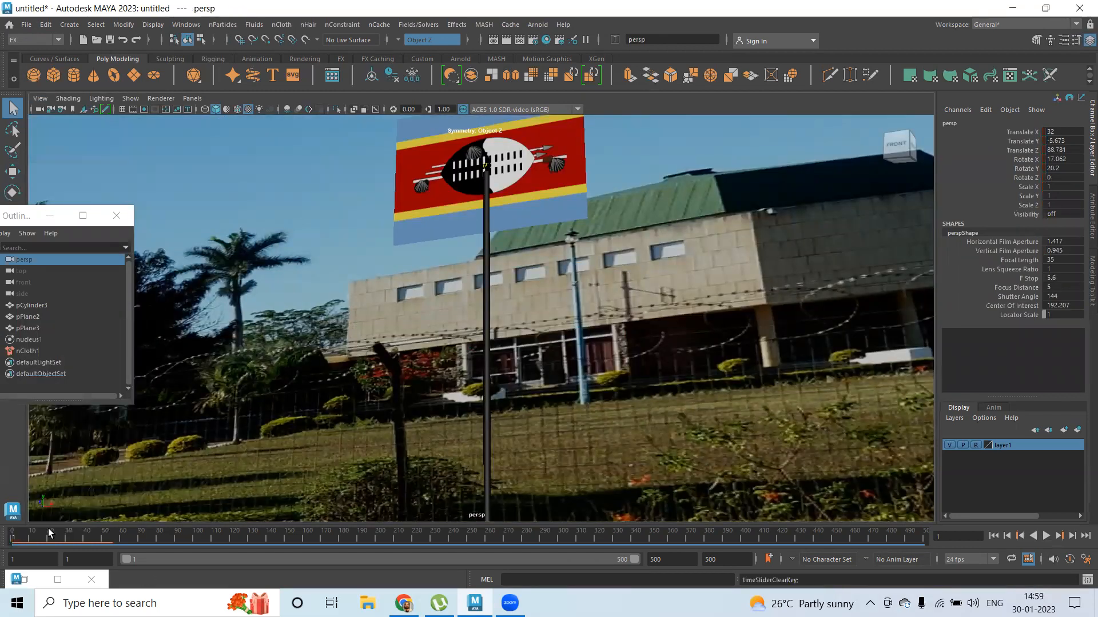
Slide the flag plane sideways to a Translate X of about 12.046 so its inner edge meets the pole
{"action": "left_click_drag", "start_coordinate": [509, 417], "coordinate": [553, 476], "text": "alt"}
{"action": "scroll", "coordinate": [514, 359], "scroll_direction": "down", "scroll_amount": 2}
{"action": "middle_click_drag", "start_coordinate": [514, 359], "coordinate": [478, 339], "text": "alt"}
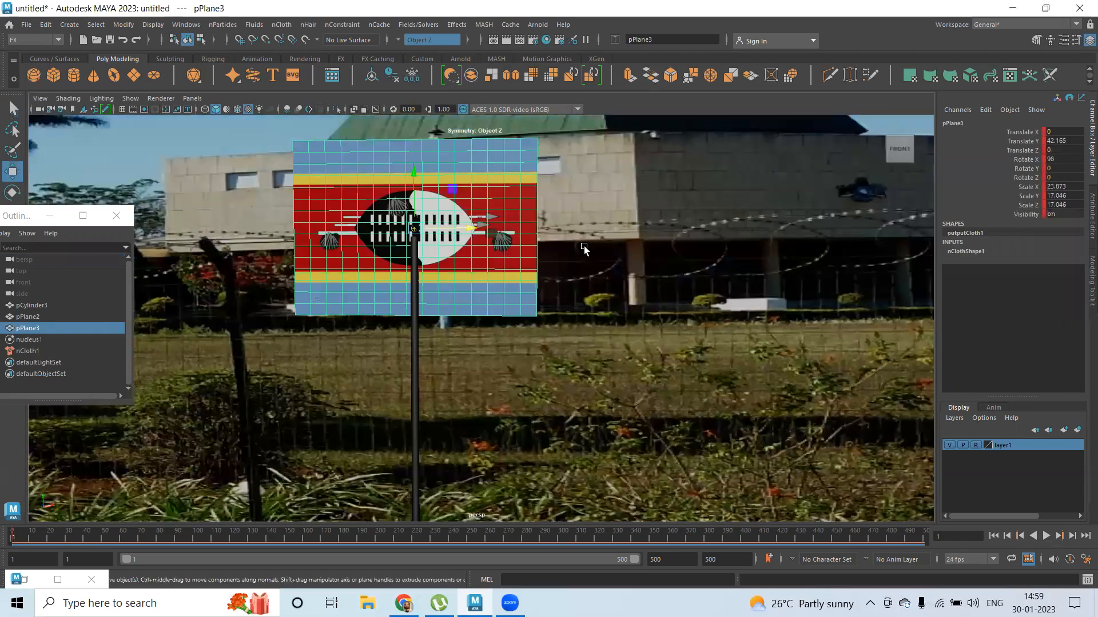
{"action": "left_click_drag", "start_coordinate": [584, 247], "coordinate": [606, 247]}
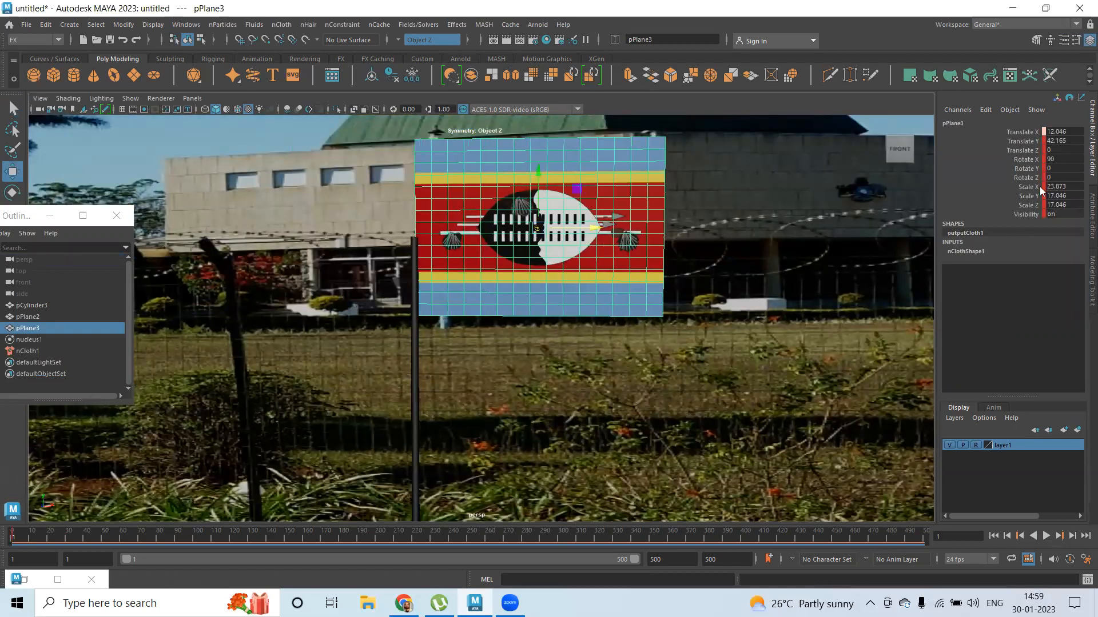
Remove the keyed animation channels from the flag plane
{"action": "left_click", "coordinate": [43, 26]}
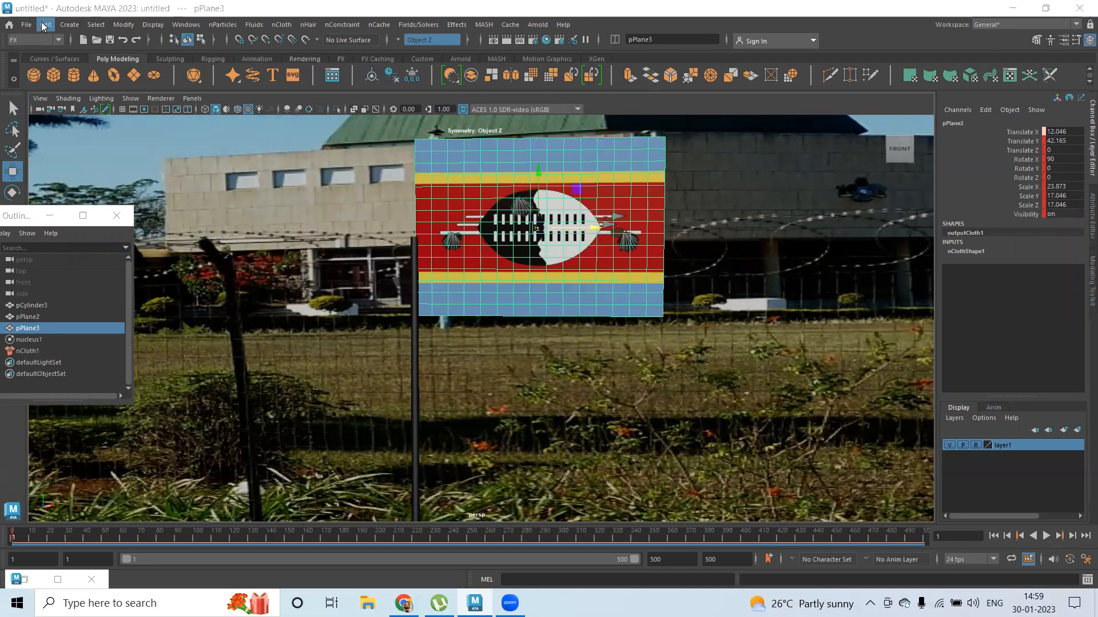
{"action": "mouse_move", "coordinate": [102, 163]}
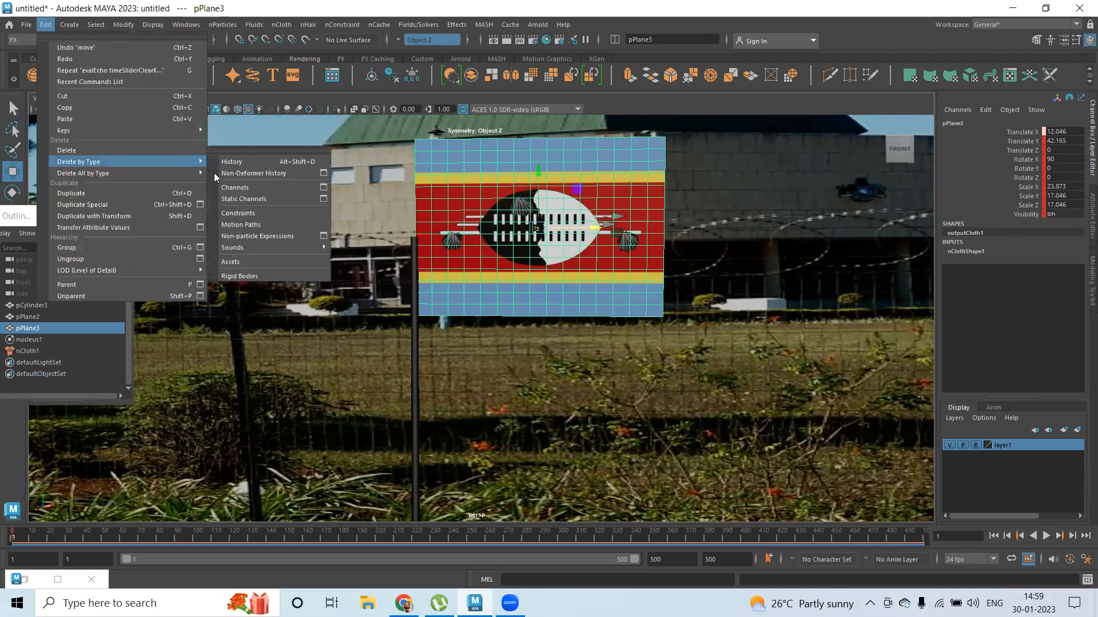
{"action": "mouse_move", "coordinate": [143, 173]}
{"action": "left_click", "coordinate": [654, 262]}
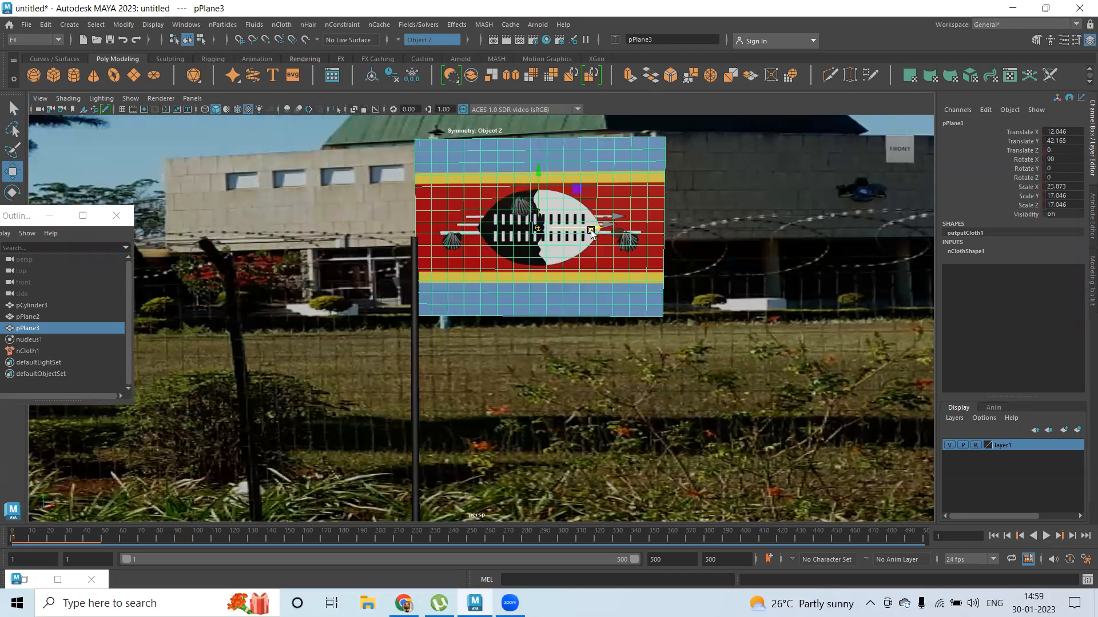
Lower the flag plane to a Translate Y of about 31.937, just below the pole's tip
{"action": "left_click_drag", "start_coordinate": [538, 174], "coordinate": [539, 280]}
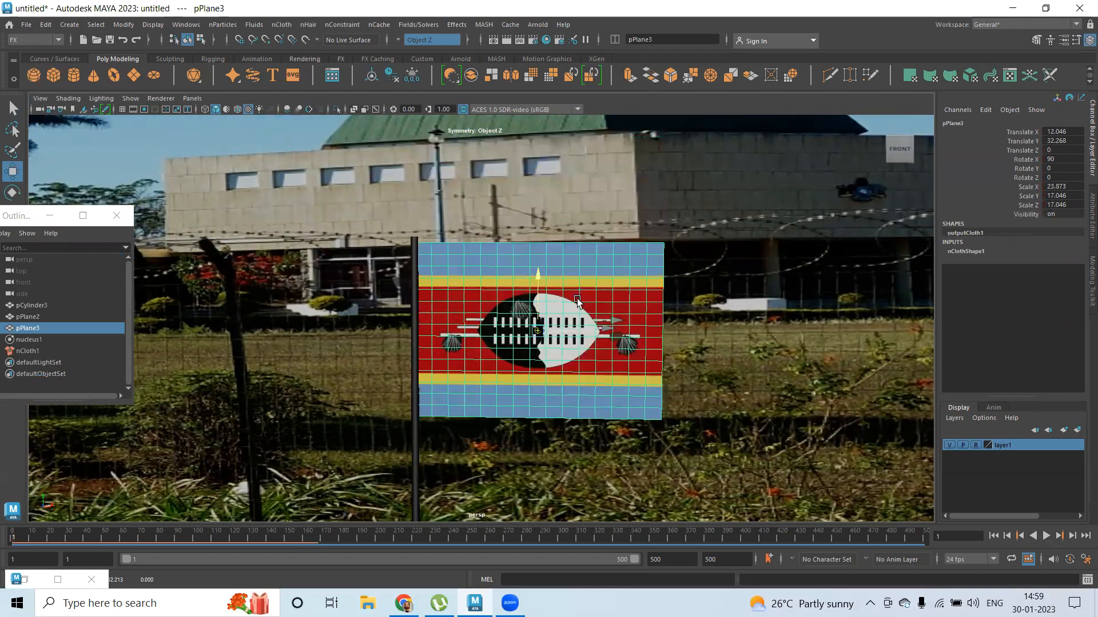
{"action": "left_click_drag", "start_coordinate": [714, 204], "coordinate": [714, 208]}
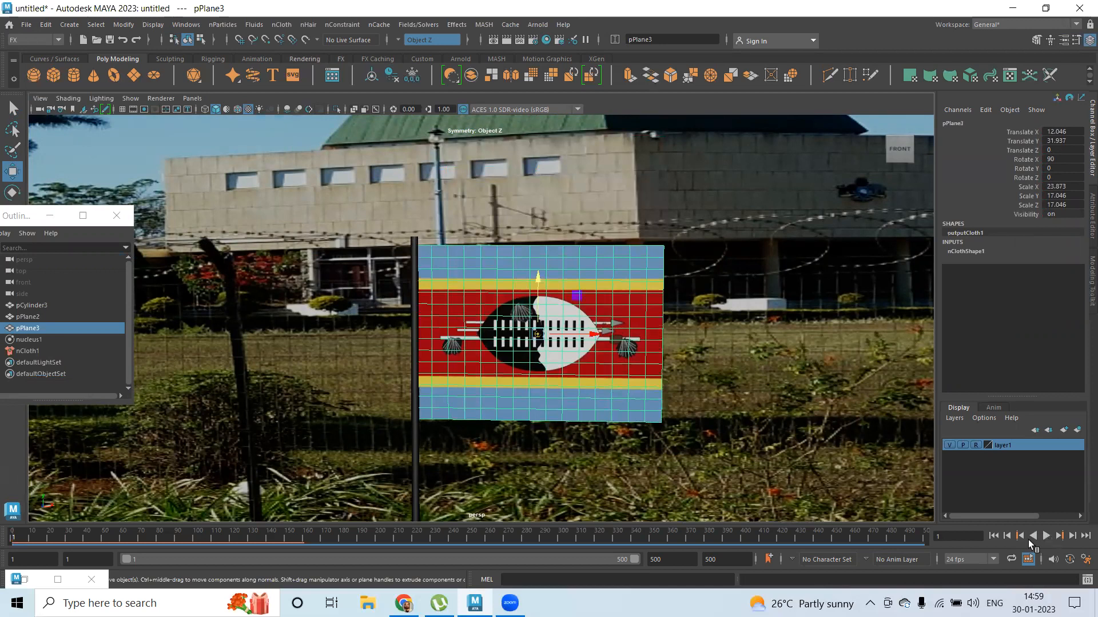
At frame 1, attach the flag's pole-side column of vertices to the pole with a Point to Surface nConstraint
{"action": "left_click", "coordinate": [994, 538]}
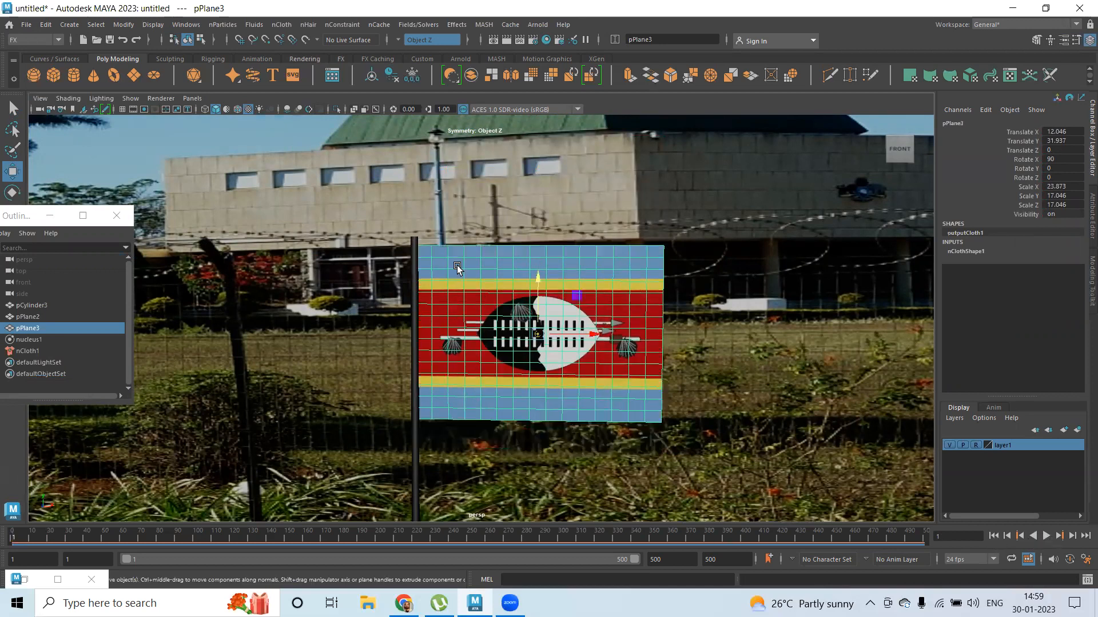
{"action": "right_click_drag", "start_coordinate": [459, 225], "coordinate": [403, 224]}
{"action": "left_click_drag", "start_coordinate": [401, 227], "coordinate": [417, 438]}
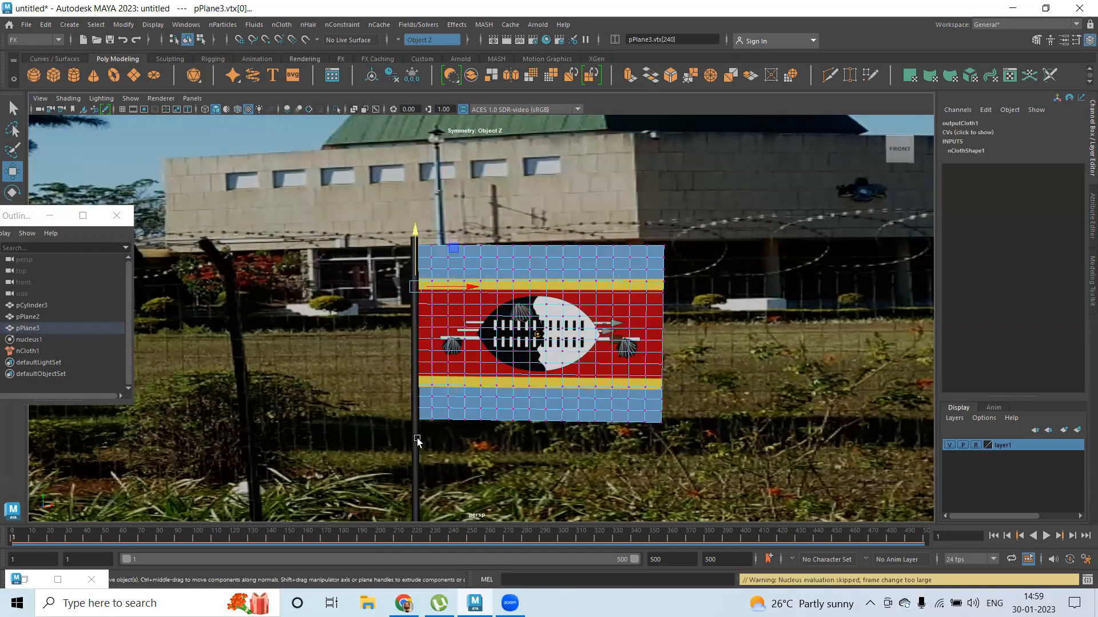
{"action": "left_click", "coordinate": [417, 438]}
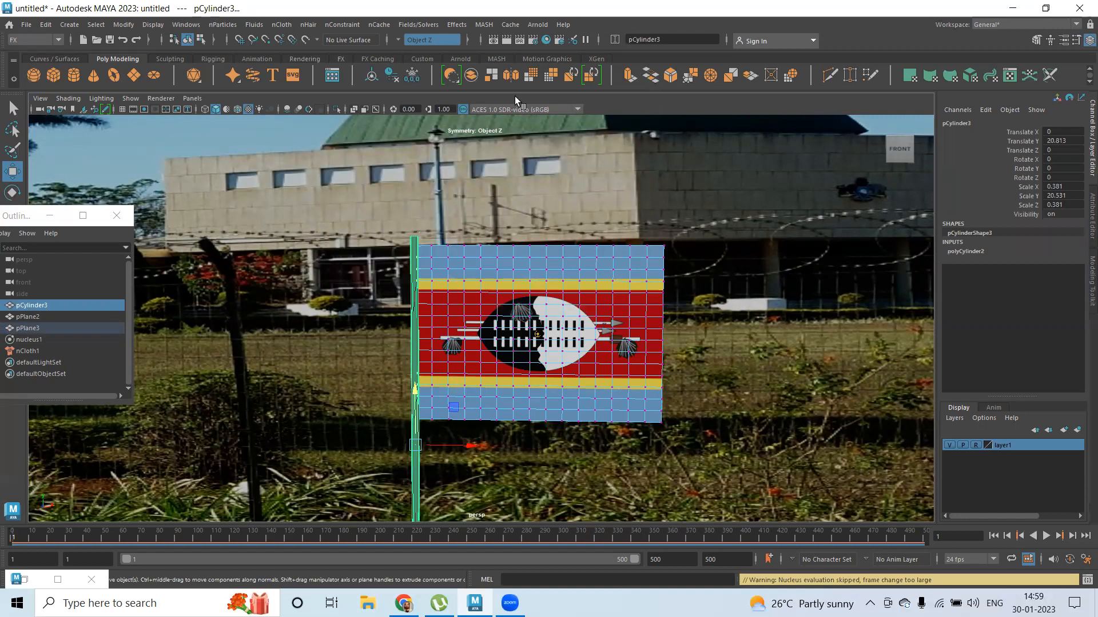
{"action": "left_click", "coordinate": [342, 24]}
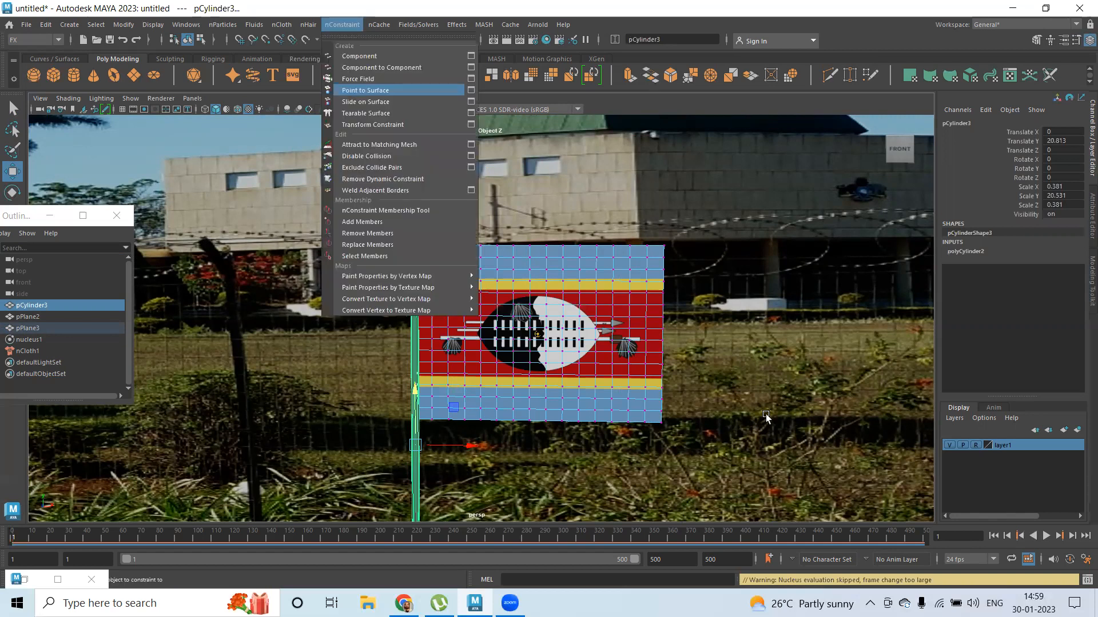
{"action": "left_click", "coordinate": [394, 90]}
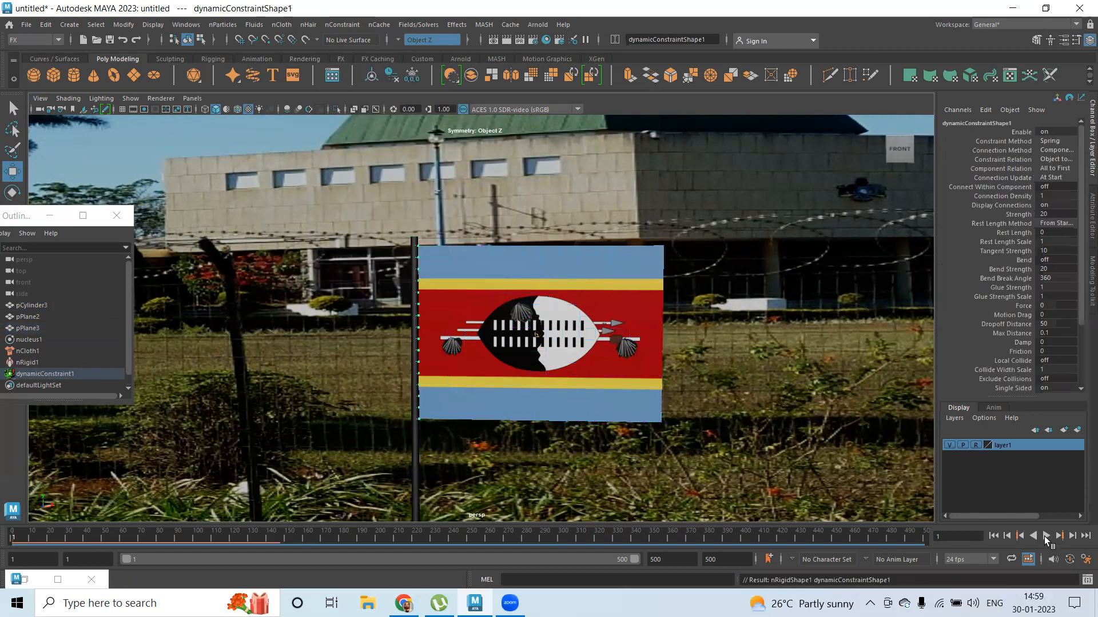
Play the cloth simulation and examine how the constrained flag hangs from the pole
{"action": "key", "text": "alt+v"}
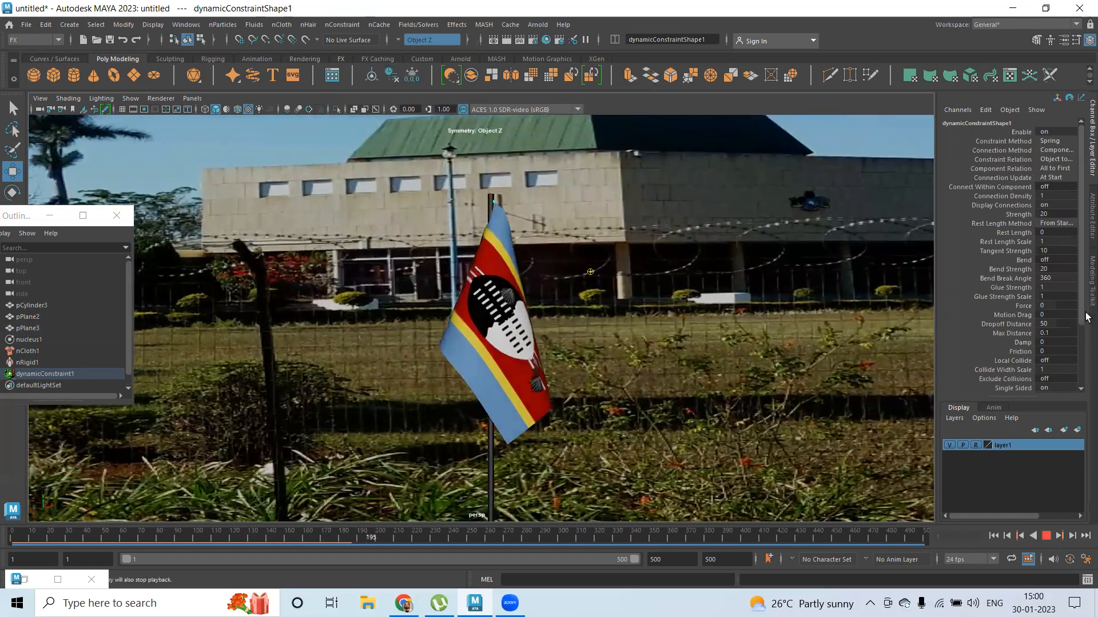
{"action": "left_click", "coordinate": [1063, 40]}
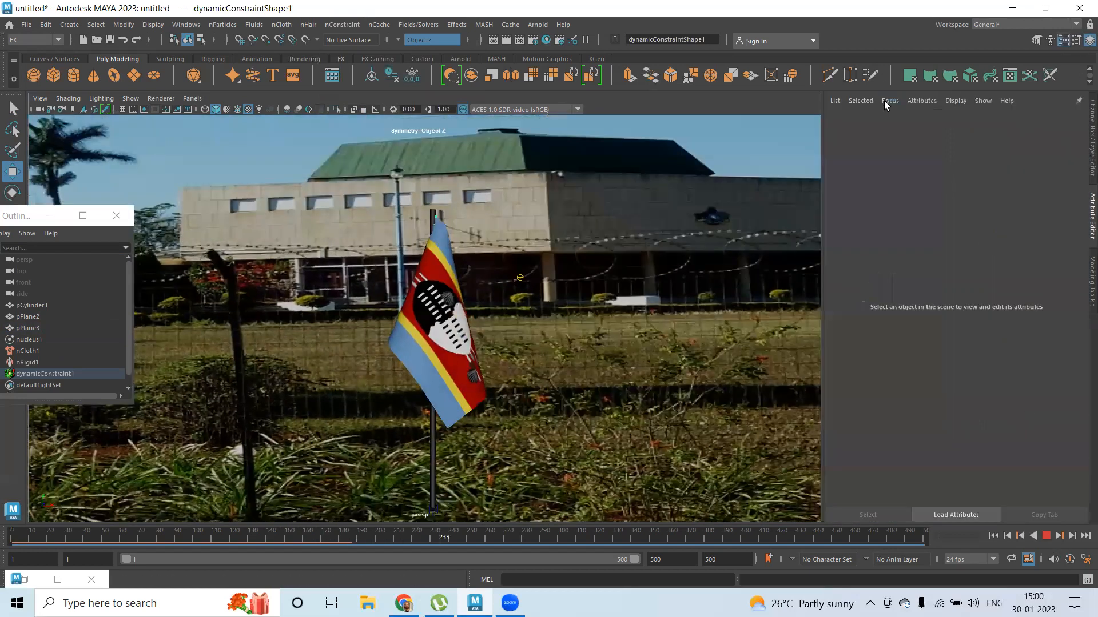
{"action": "left_click", "coordinate": [1035, 40]}
{"action": "left_click", "coordinate": [524, 345]}
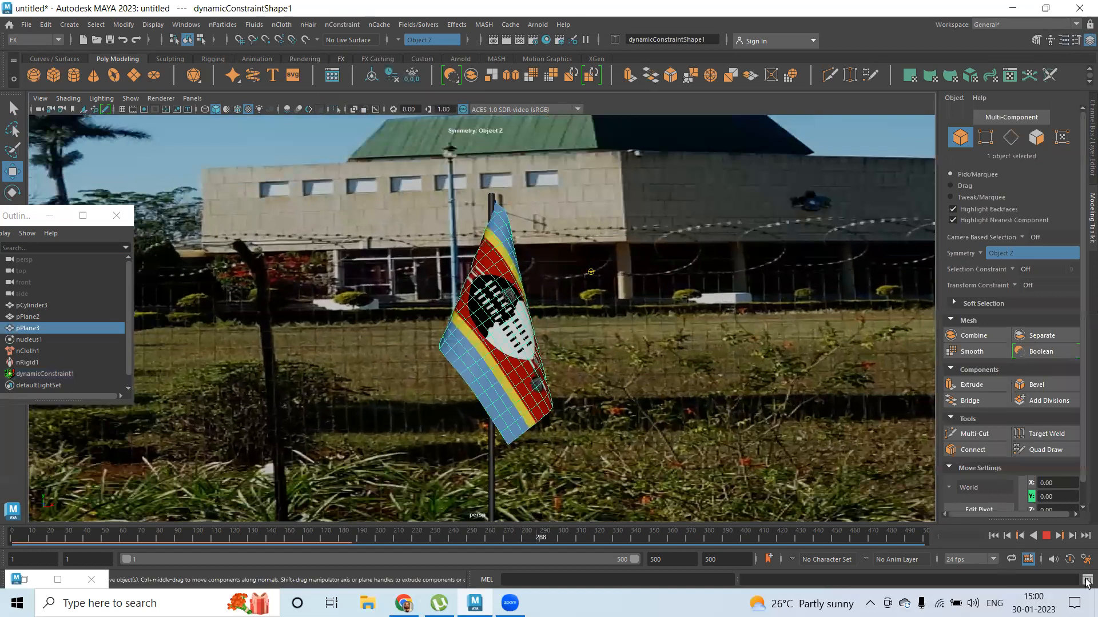
Stop the playback, return to frame 1 and open the flag's nClothShape1 attributes
{"action": "left_click", "coordinate": [1047, 536]}
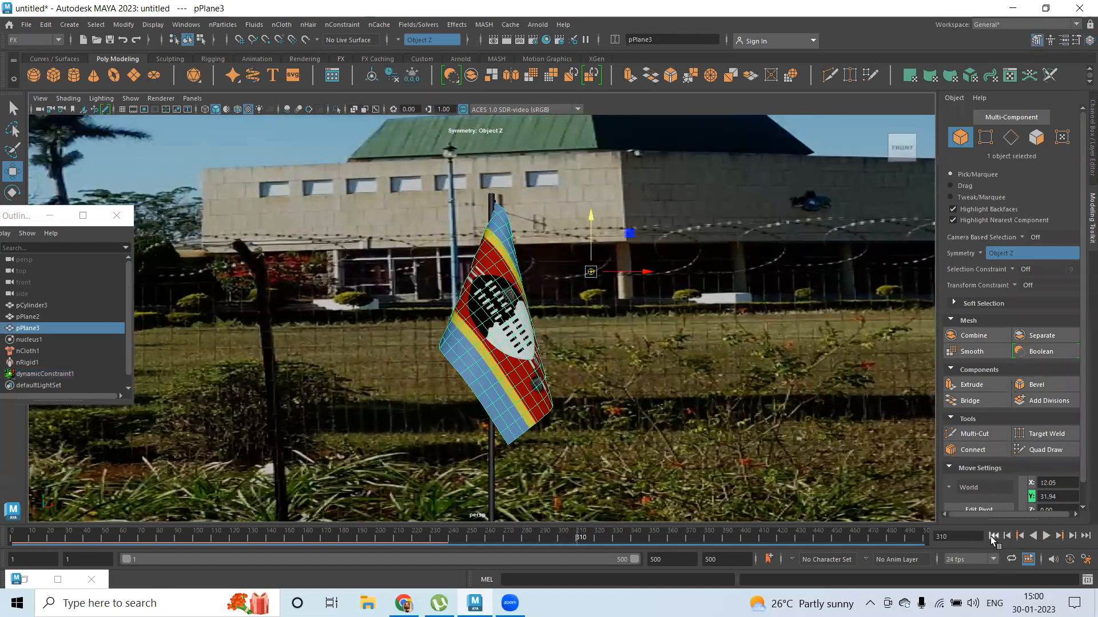
{"action": "left_click", "coordinate": [994, 537]}
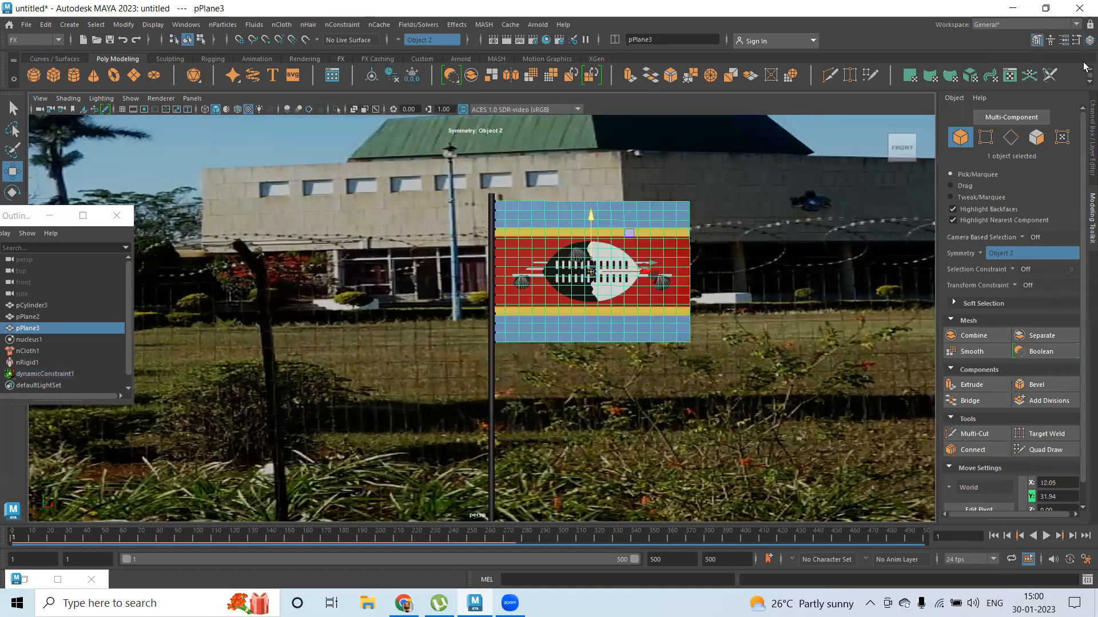
{"action": "left_click", "coordinate": [1064, 41]}
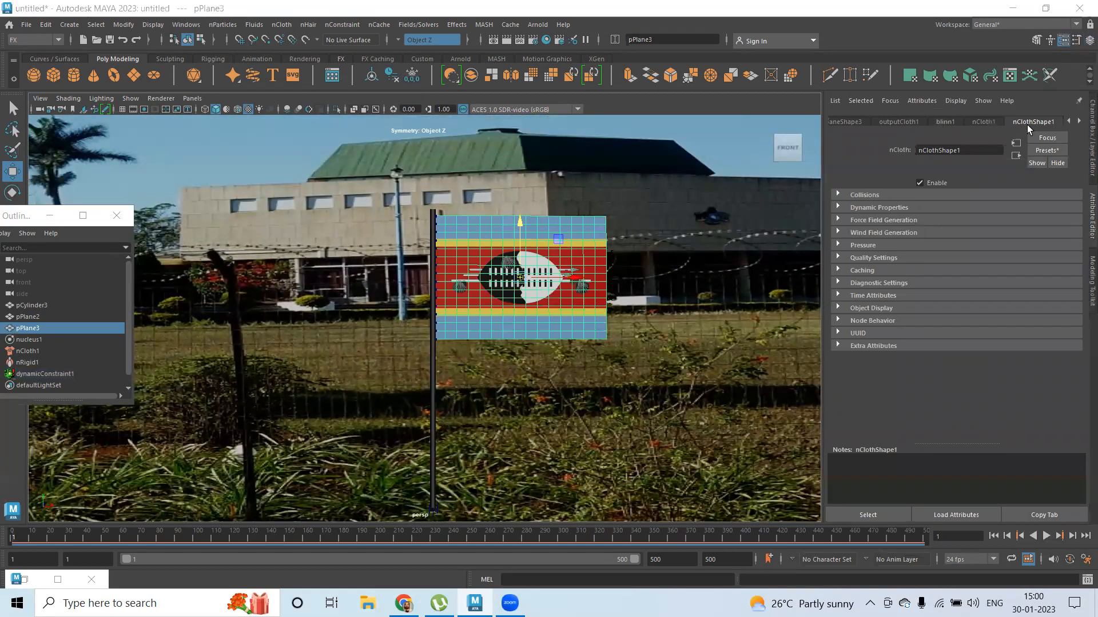
Set the flag's nucleus1 Wind Speed to 4.891 and play the cloth simulation
{"action": "left_click", "coordinate": [1078, 121]}
{"action": "left_click", "coordinate": [966, 122]}
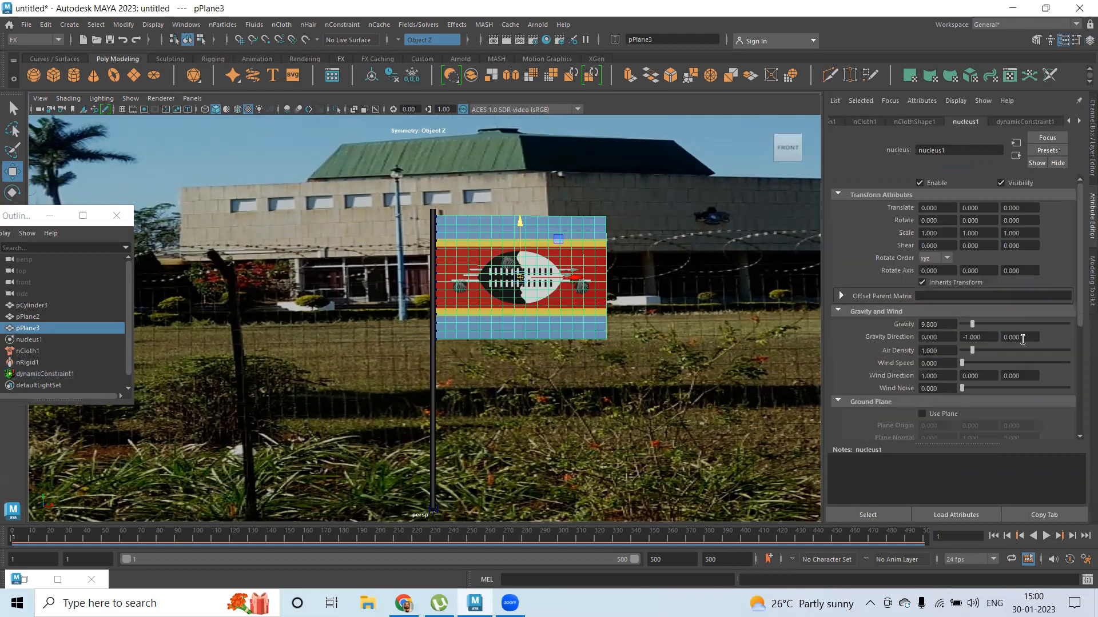
{"action": "left_click_drag", "start_coordinate": [967, 362], "coordinate": [973, 363]}
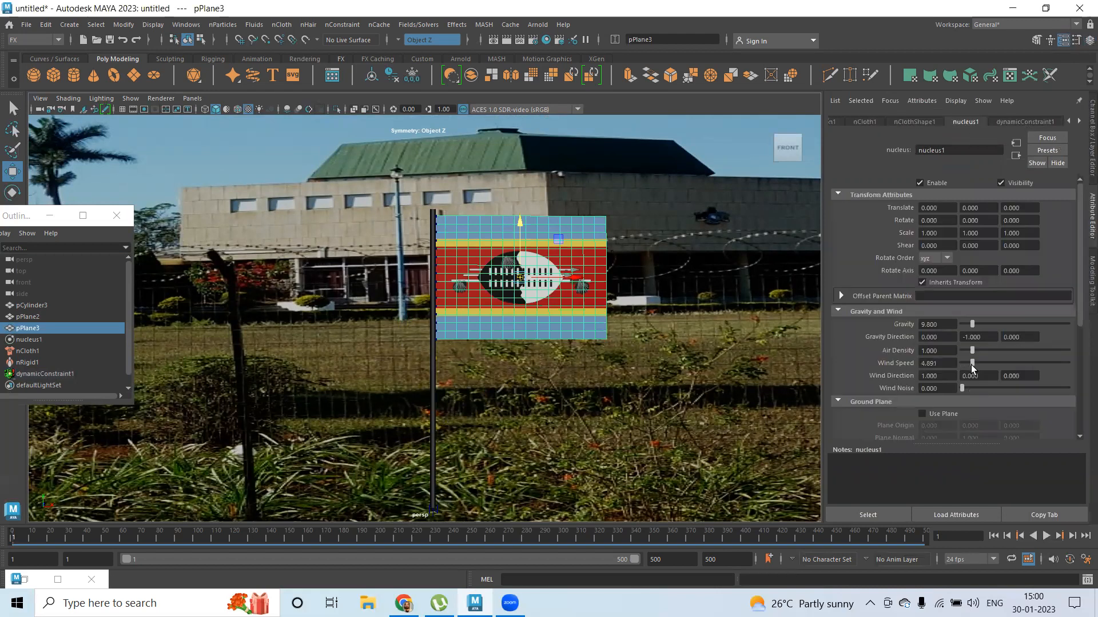
{"action": "left_click", "coordinate": [1046, 536]}
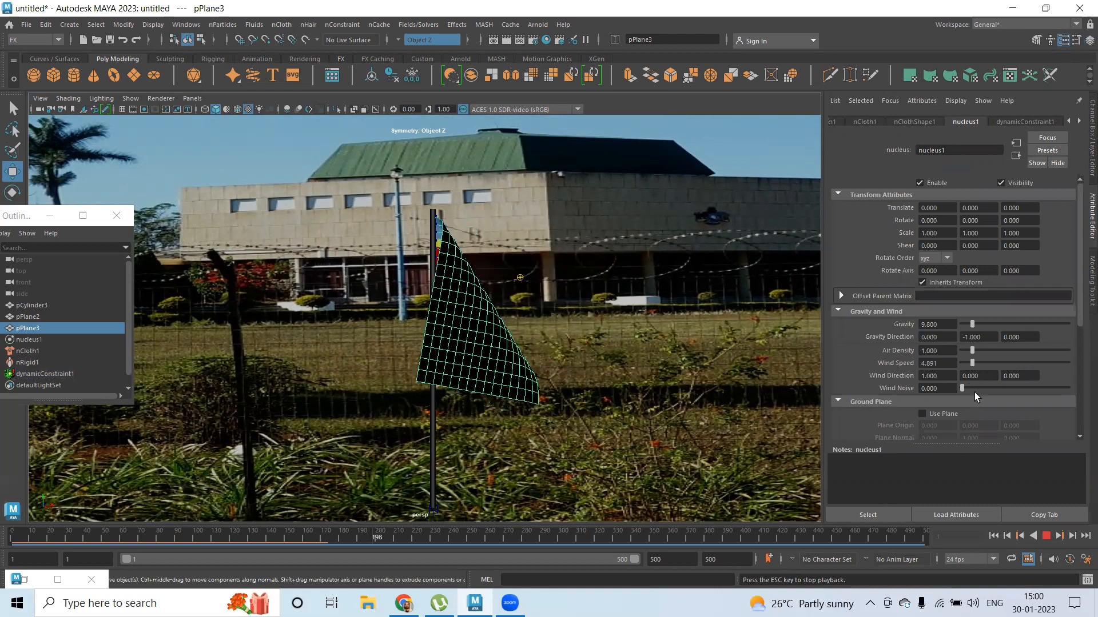
Raise the nucleus Wind Speed to 18.207, replay the cloth simulation, and return to frame 1
{"action": "left_click", "coordinate": [999, 364]}
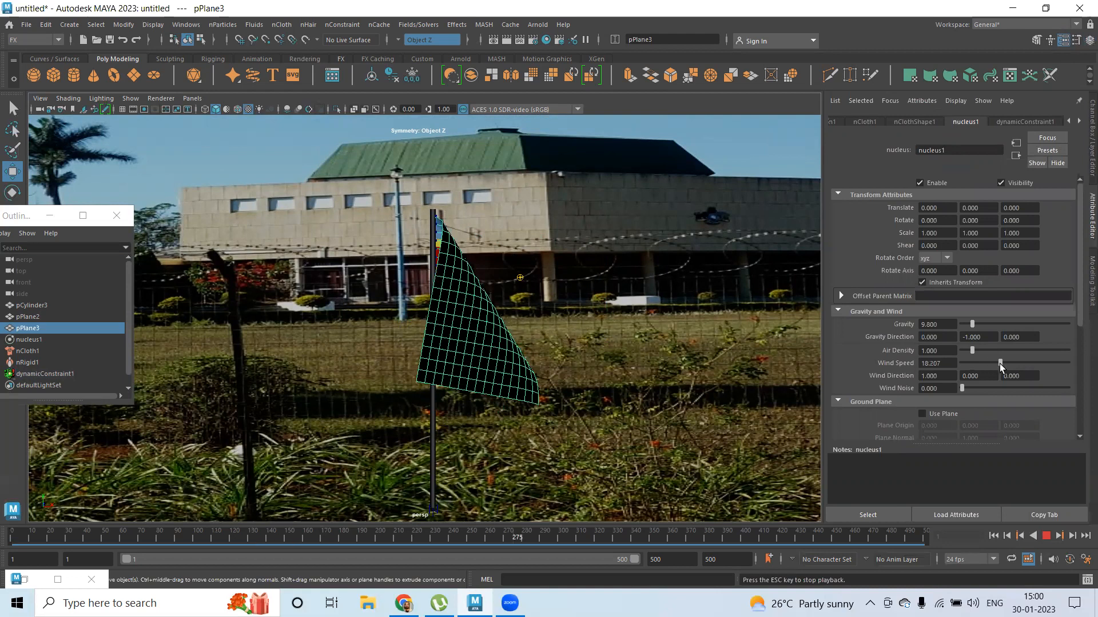
{"action": "left_click", "coordinate": [1044, 538]}
{"action": "left_click", "coordinate": [1047, 536]}
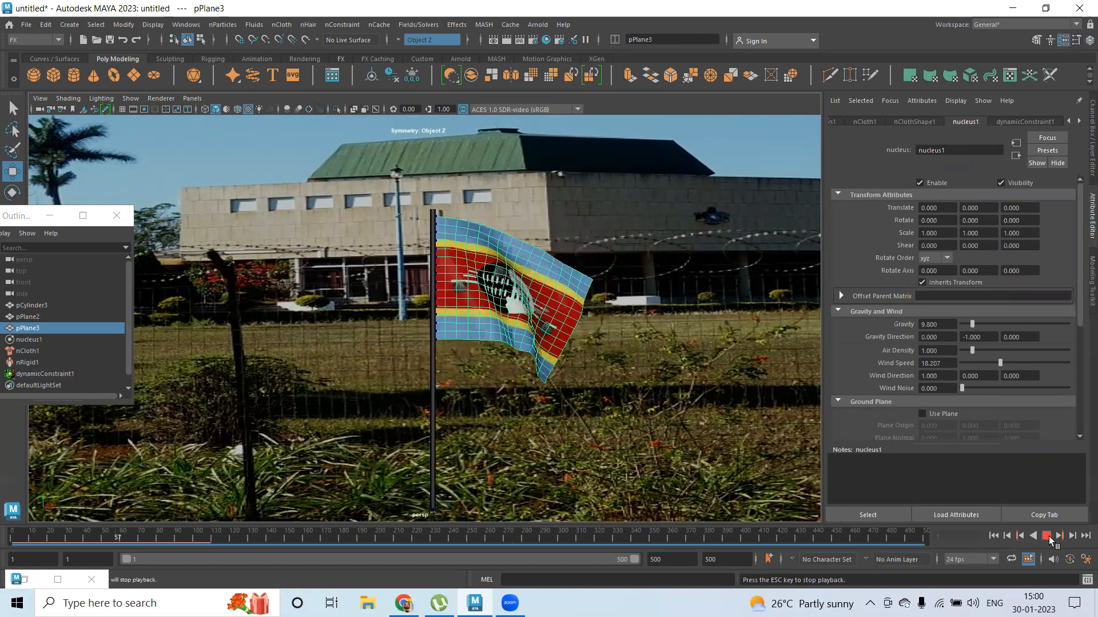
{"action": "left_click", "coordinate": [1047, 536]}
{"action": "left_click", "coordinate": [993, 536]}
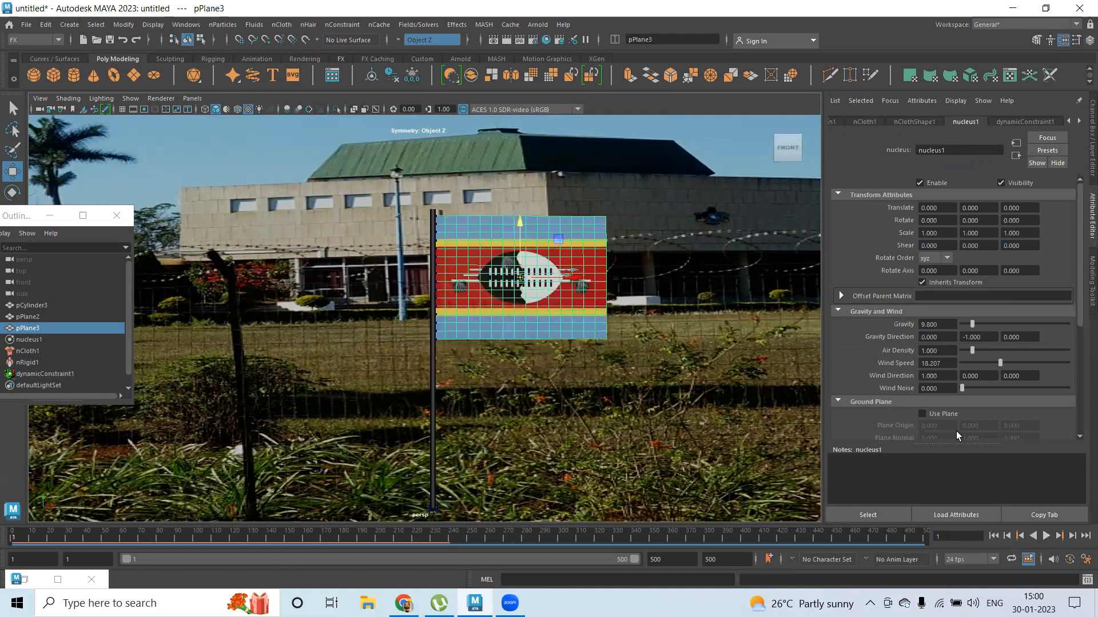
Reduce the nucleus Wind Speed to 1.630
{"action": "scroll", "coordinate": [946, 357], "scroll_direction": "down", "scroll_amount": 5}
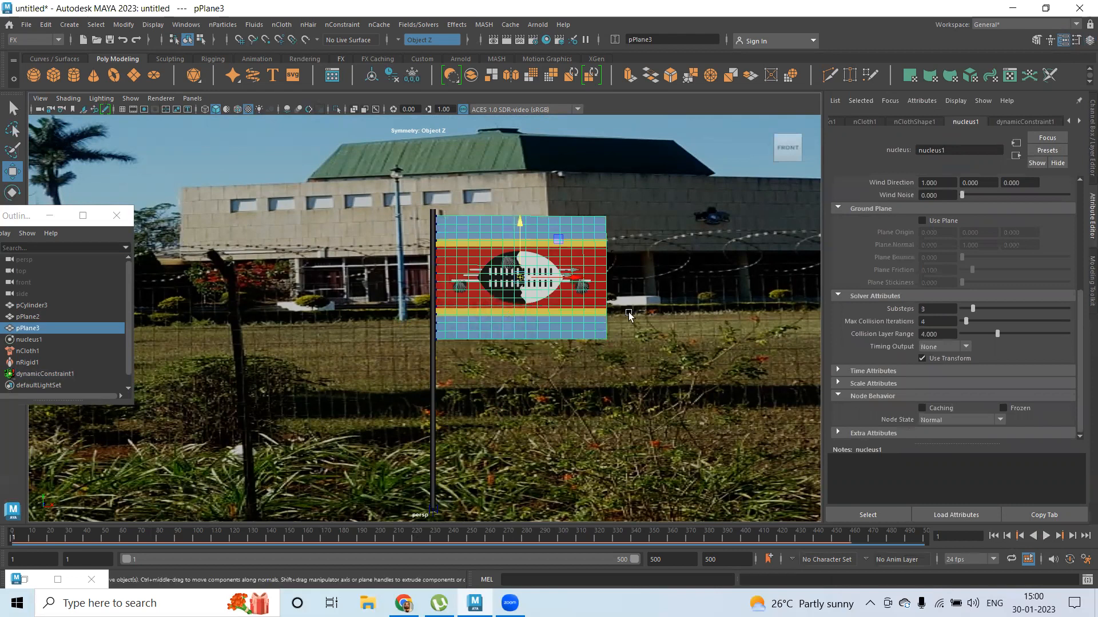
{"action": "scroll", "coordinate": [960, 309], "scroll_direction": "up", "scroll_amount": 4}
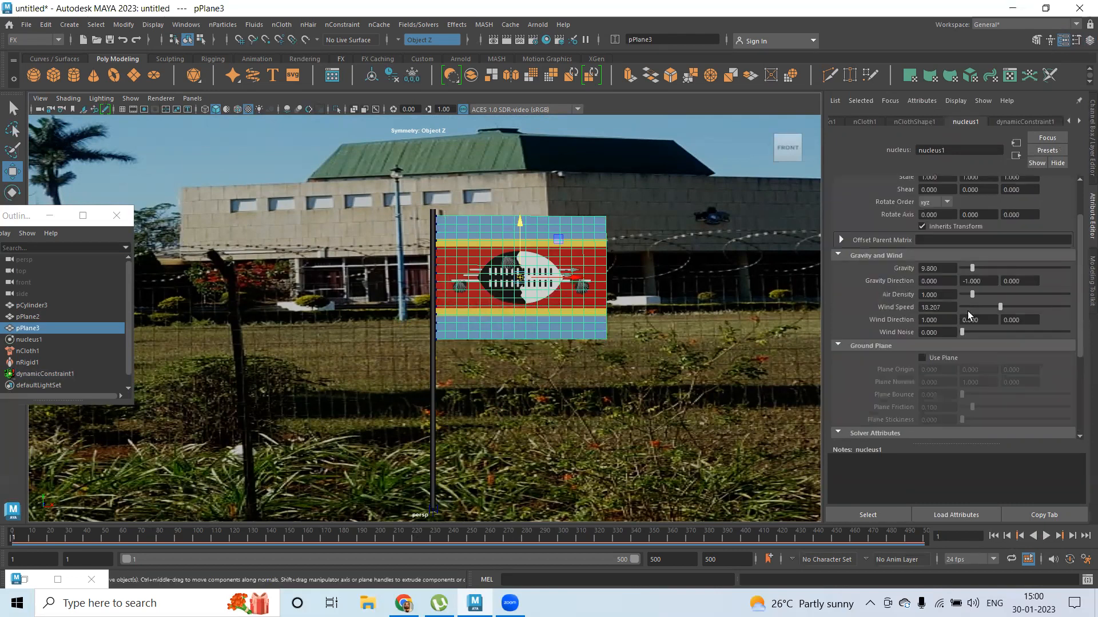
{"action": "left_click", "coordinate": [965, 307]}
Add a Turbulence field to the flag plane
{"action": "left_click", "coordinate": [561, 295]}
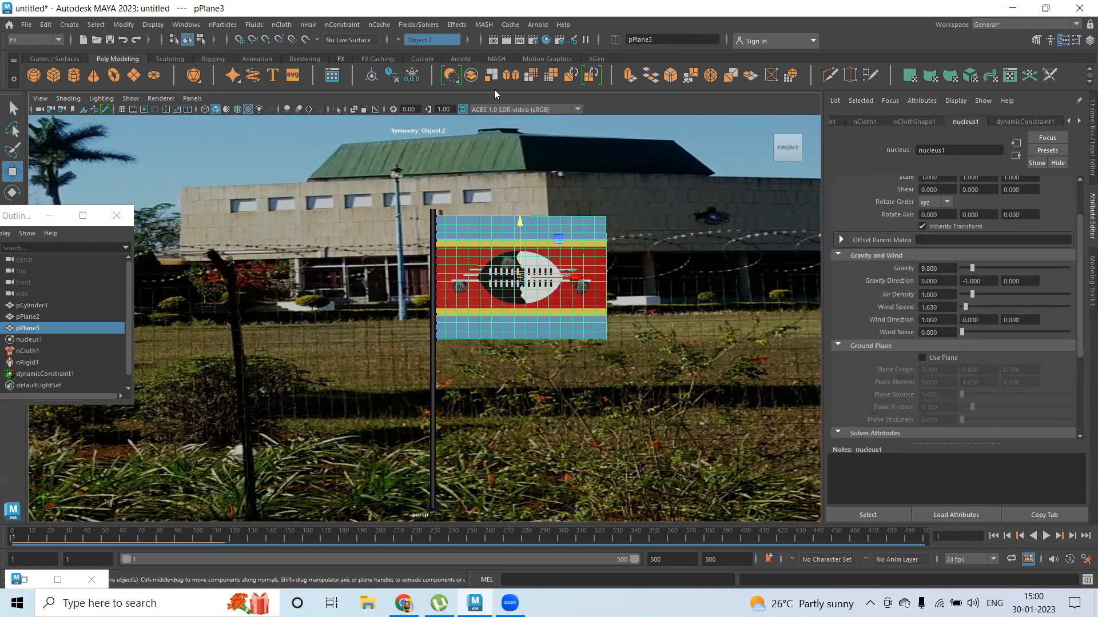
{"action": "left_click", "coordinate": [419, 25]}
{"action": "left_click", "coordinate": [435, 113]}
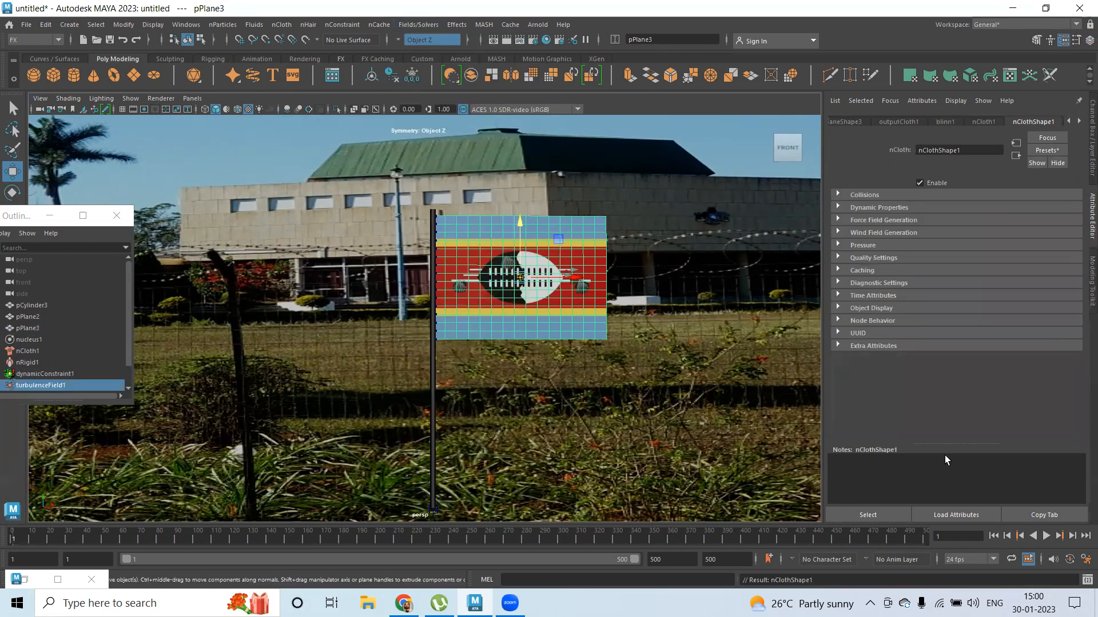
Set the turbulence field's Magnitude to 34.783 during playback, and return to frame 1
{"action": "left_click", "coordinate": [1048, 537]}
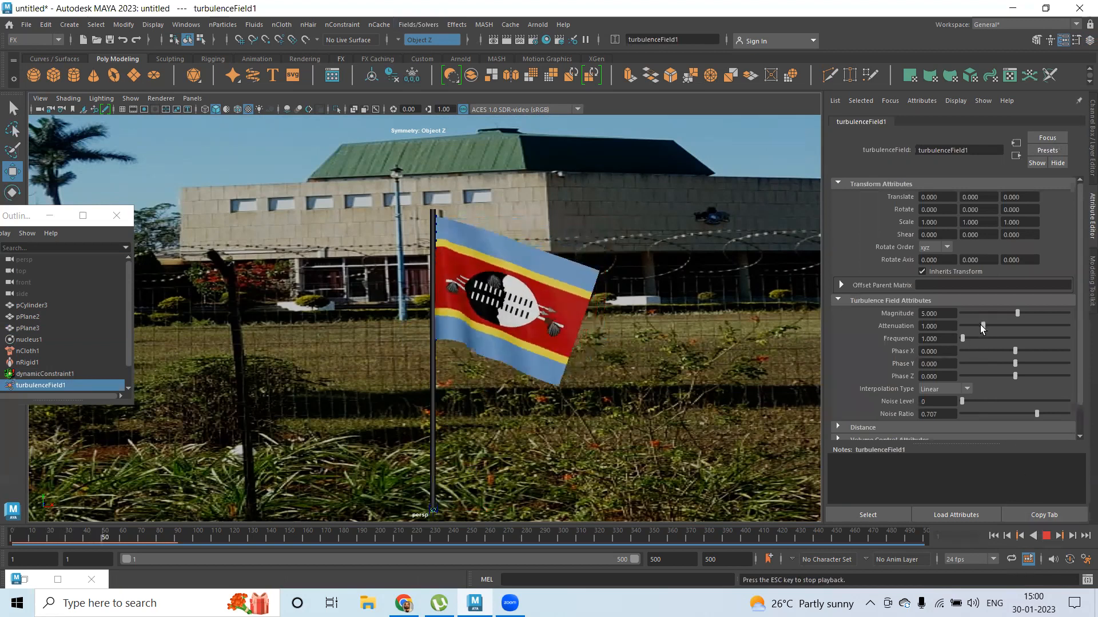
{"action": "left_click", "coordinate": [1032, 313]}
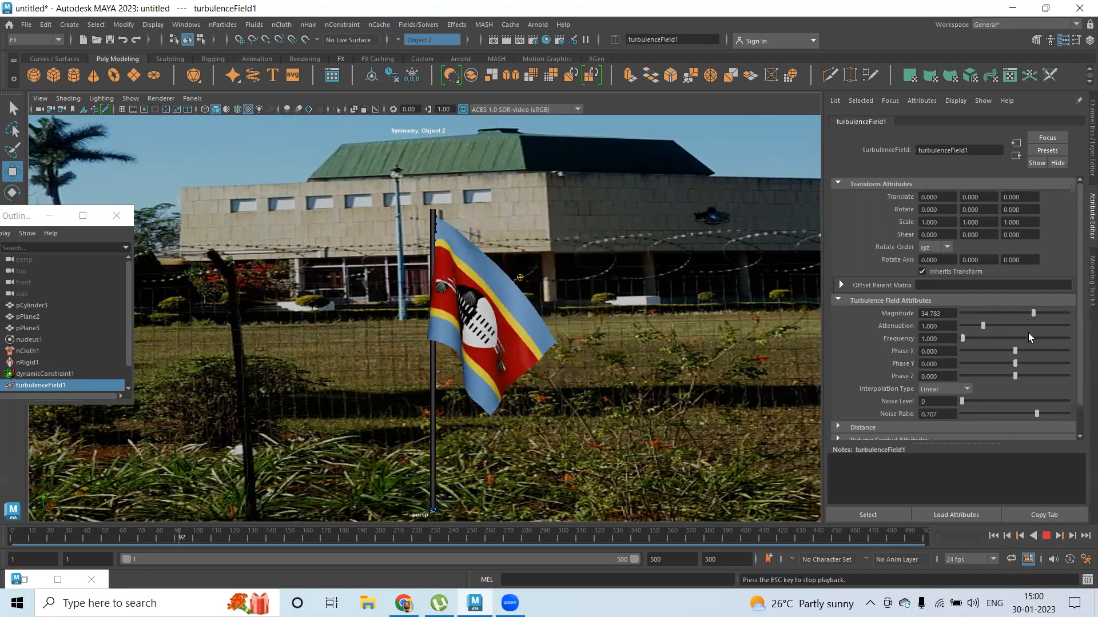
{"action": "left_click", "coordinate": [1046, 535]}
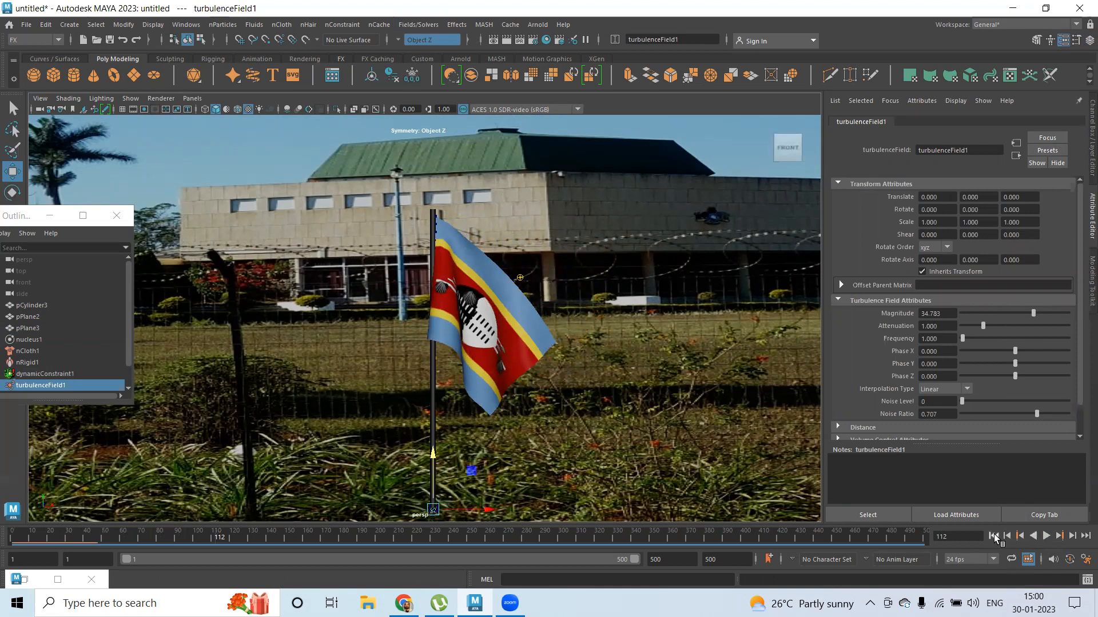
{"action": "left_click", "coordinate": [993, 536]}
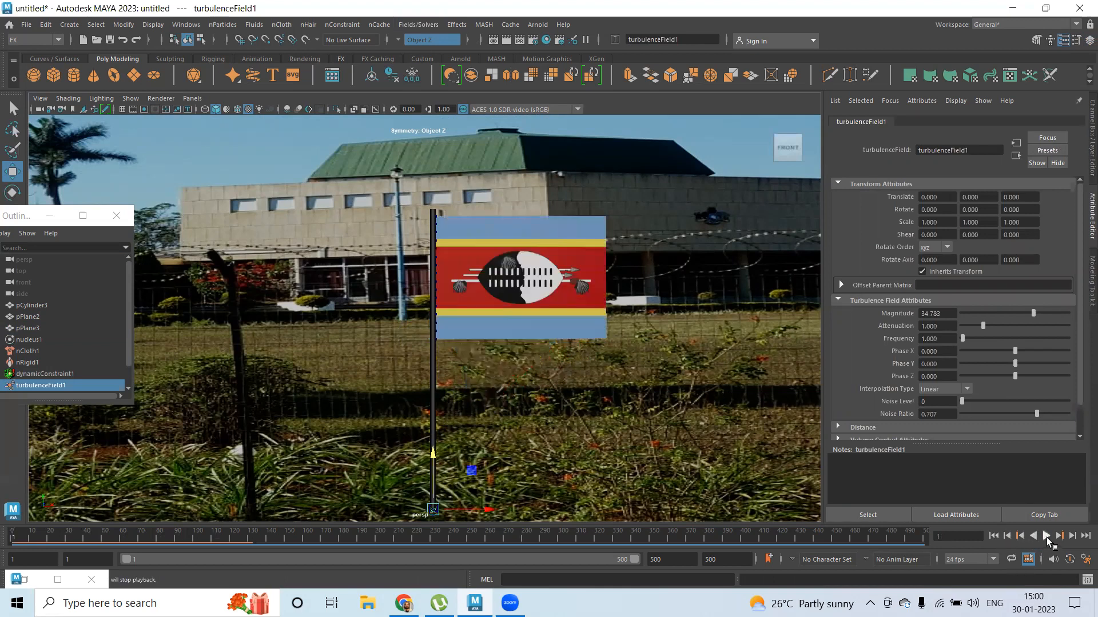
Reduce the turbulence field's Attenuation to 0.272 while the simulation plays, then stop and rewind to frame 1
{"action": "left_click", "coordinate": [1046, 536]}
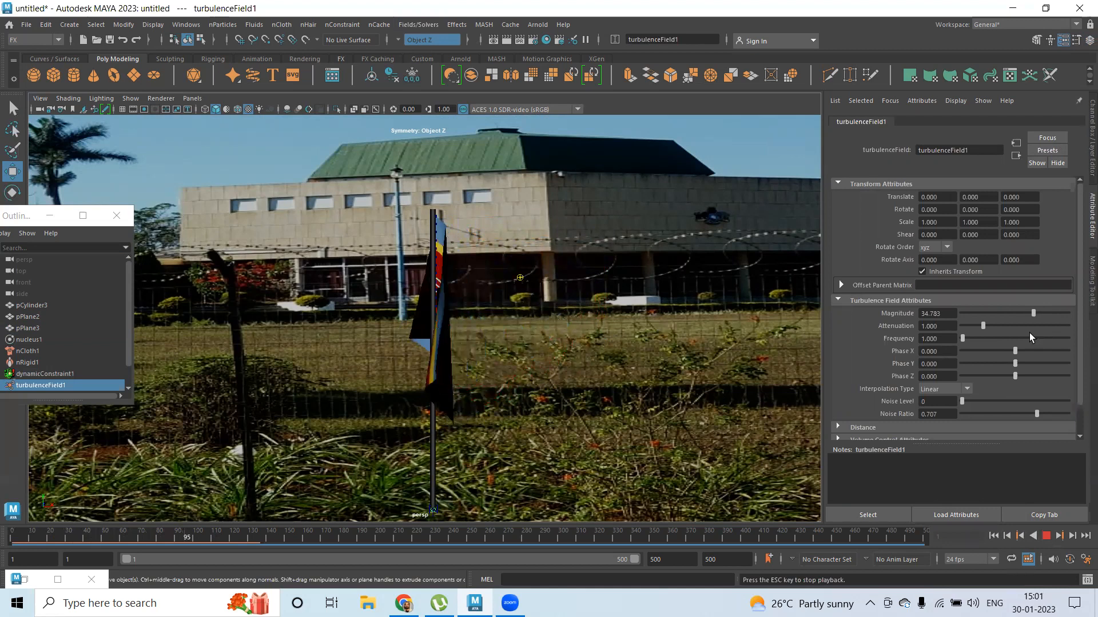
{"action": "left_click_drag", "start_coordinate": [982, 325], "coordinate": [967, 326]}
{"action": "left_click", "coordinate": [1046, 536]}
{"action": "left_click", "coordinate": [993, 535]}
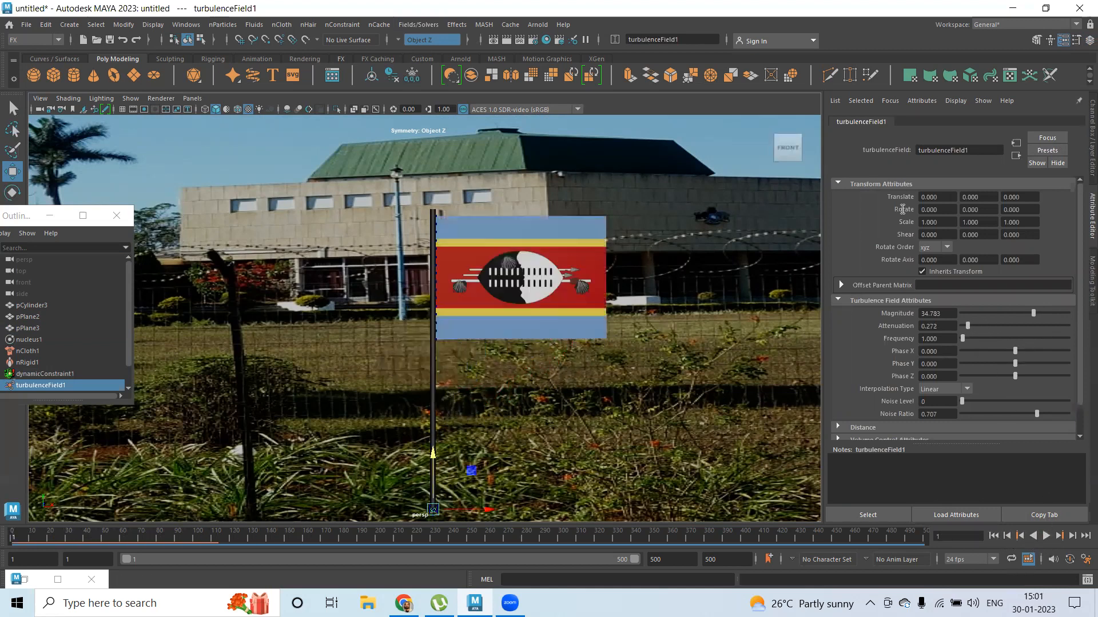
Open the flag's nucleus1 attributes and set Wind Noise to 0.293
{"action": "left_click", "coordinate": [578, 275]}
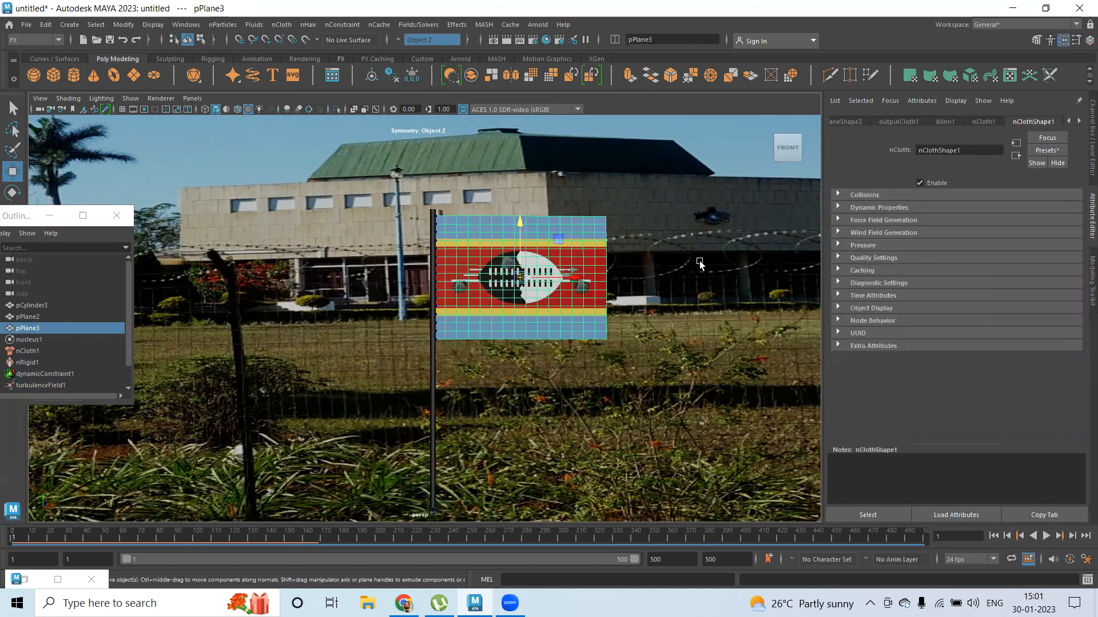
{"action": "left_click", "coordinate": [983, 122]}
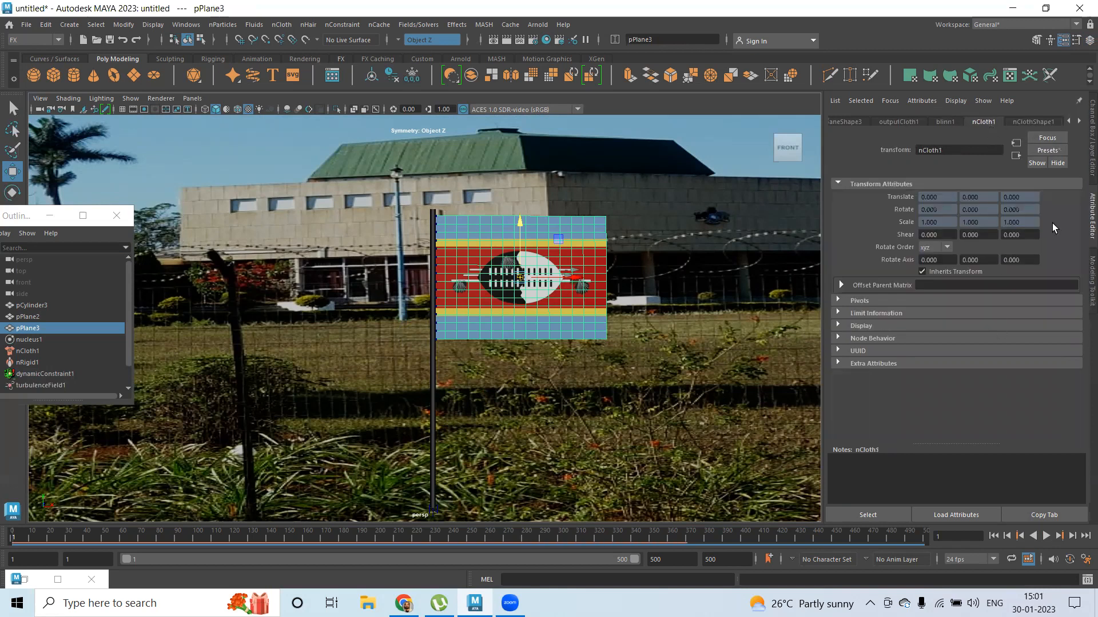
{"action": "left_click", "coordinate": [1076, 120]}
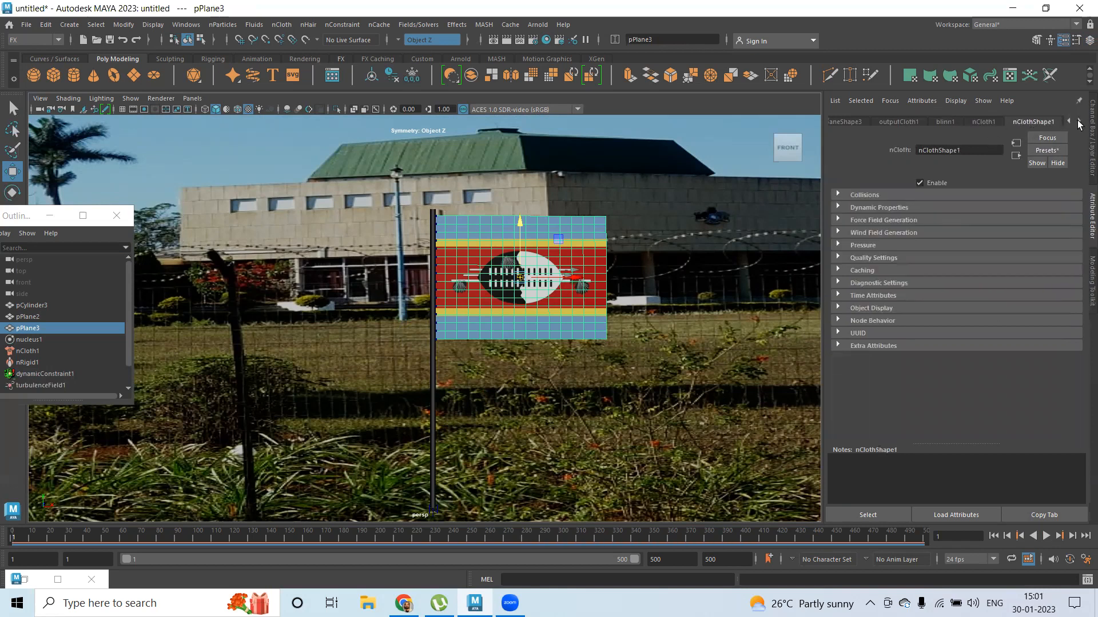
{"action": "left_click", "coordinate": [1077, 120]}
{"action": "left_click", "coordinate": [965, 122]}
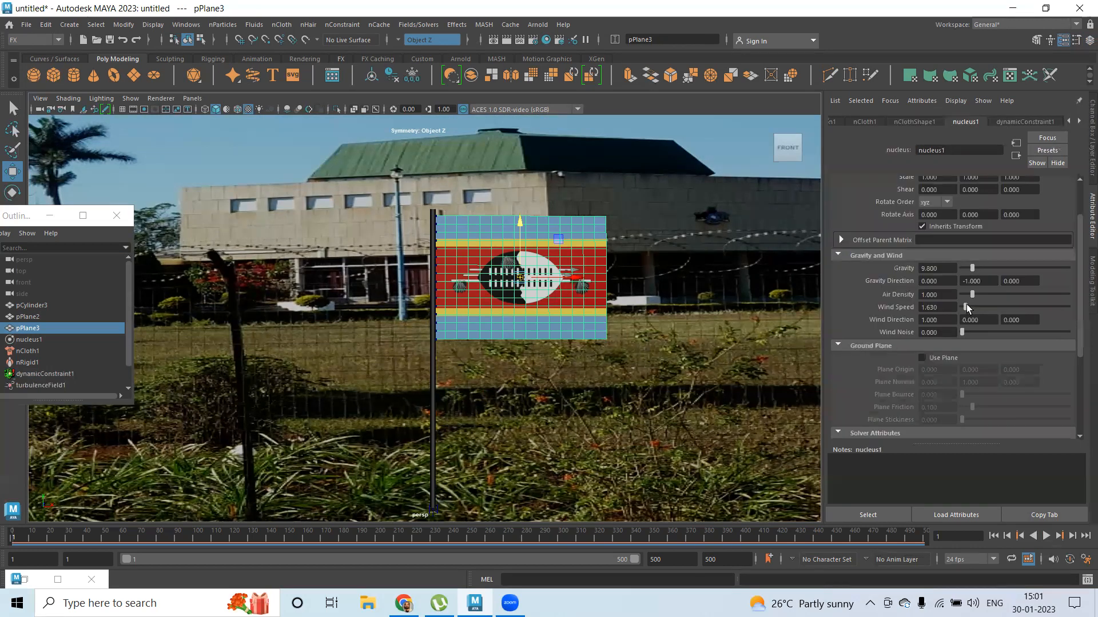
{"action": "scroll", "coordinate": [957, 323], "scroll_direction": "down", "scroll_amount": 5}
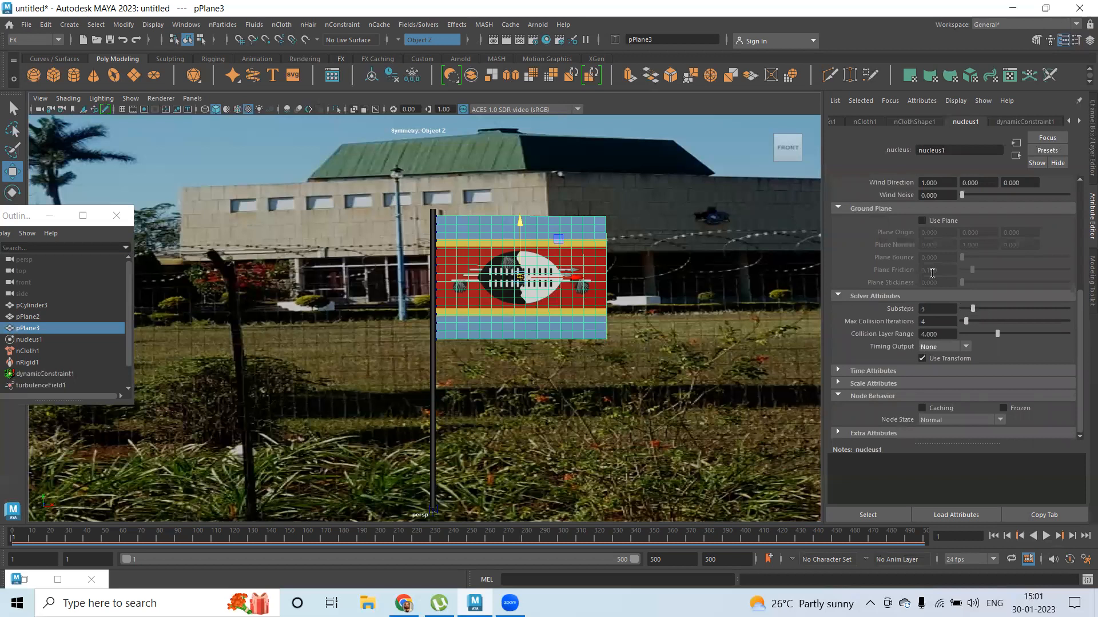
{"action": "scroll", "coordinate": [949, 291], "scroll_direction": "up", "scroll_amount": 3}
{"action": "left_click_drag", "start_coordinate": [961, 298], "coordinate": [993, 298]}
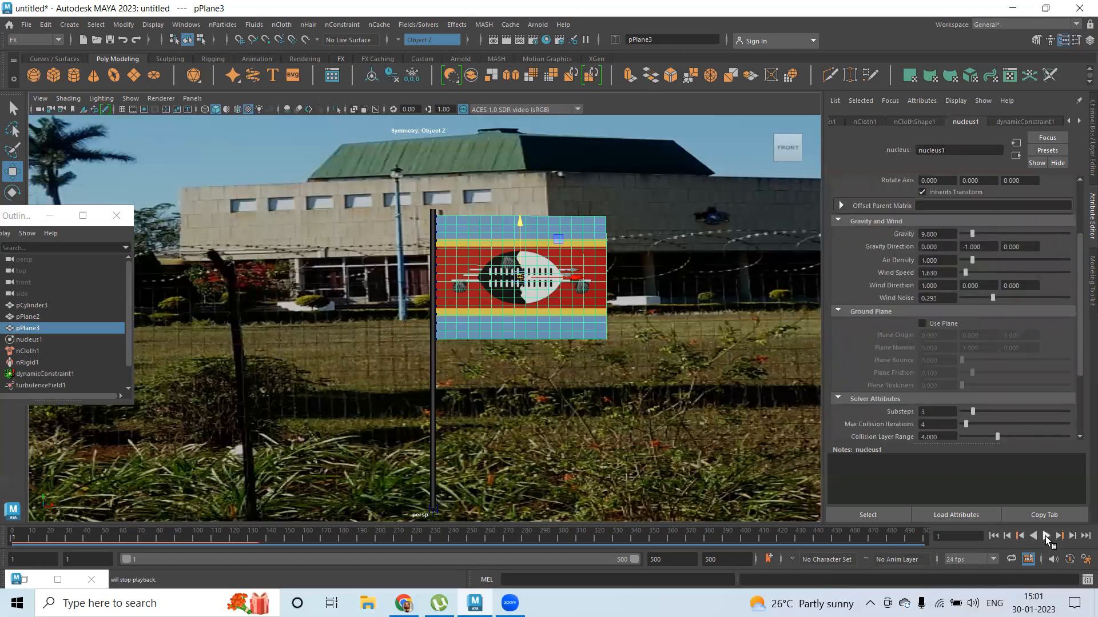
Raise the nucleus Wind Noise to 0.565 during playback, and replay the simulation from frame 1
{"action": "left_click", "coordinate": [1046, 536]}
{"action": "left_click_drag", "start_coordinate": [992, 298], "coordinate": [1021, 298]}
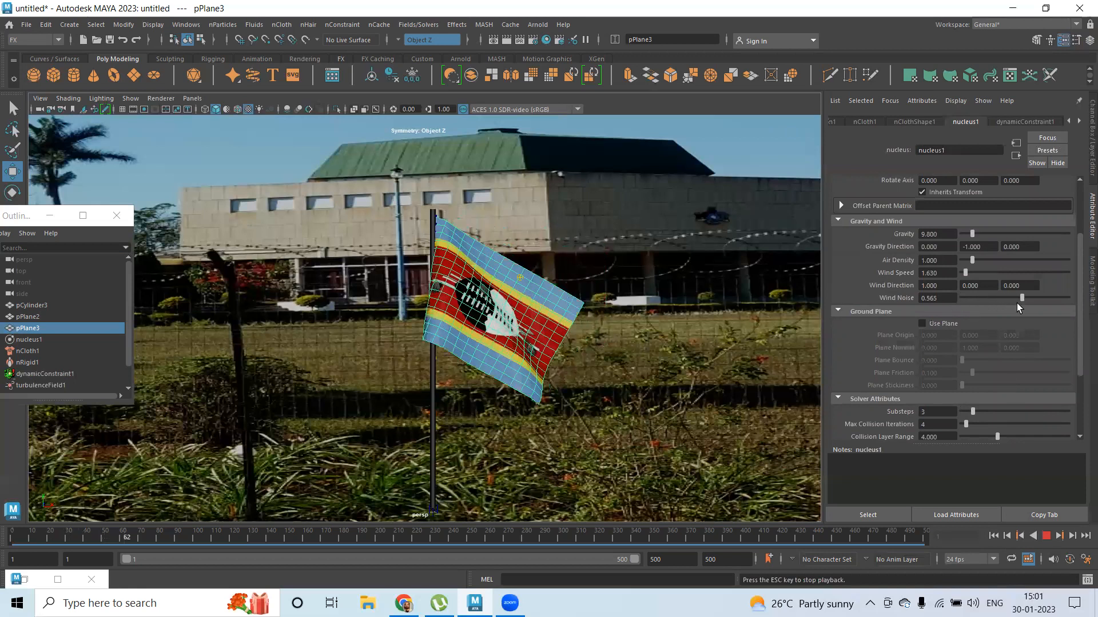
{"action": "left_click", "coordinate": [1047, 537]}
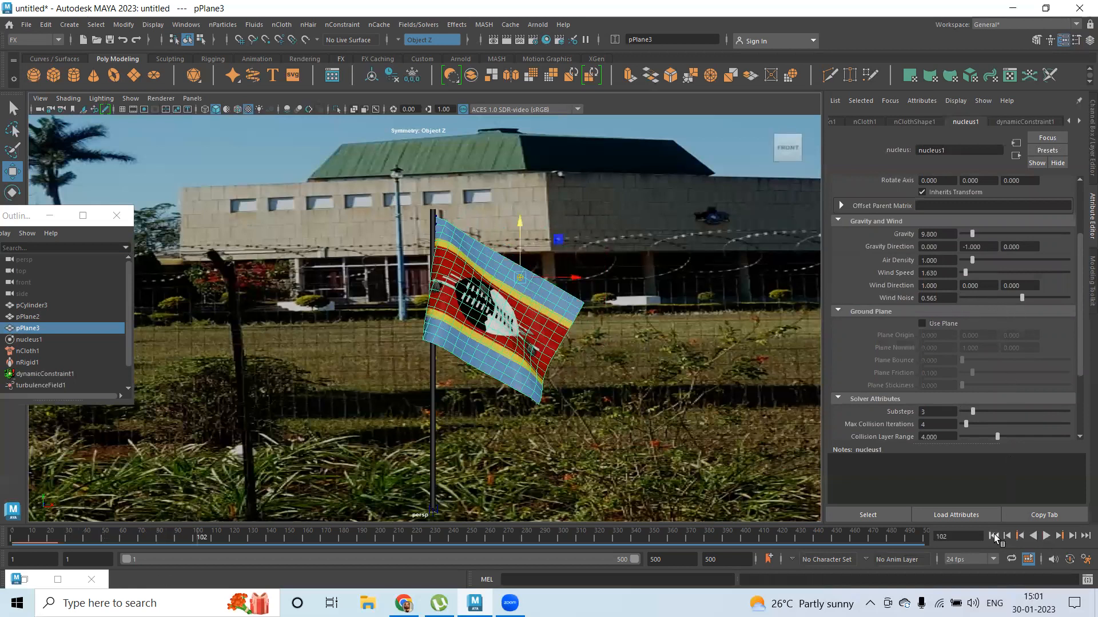
{"action": "left_click", "coordinate": [993, 536]}
{"action": "left_click", "coordinate": [1046, 538]}
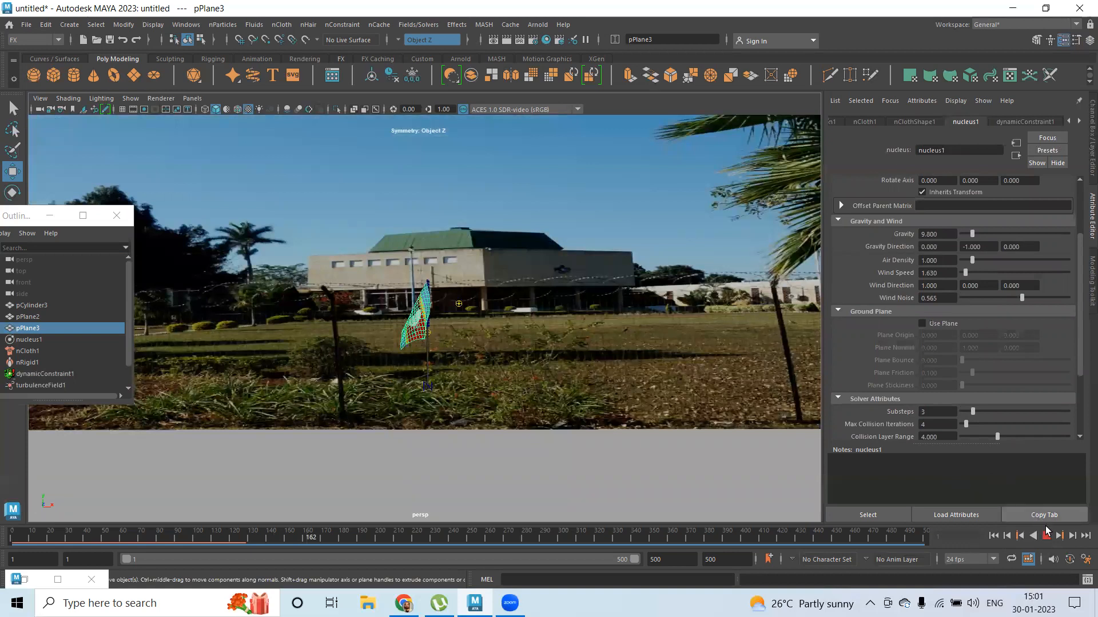
{"action": "left_click", "coordinate": [993, 536]}
Set the nucleus Wind Speed to 16.304, play the simulation, and view the waving flag up close with nothing selected
{"action": "left_click_drag", "start_coordinate": [970, 274], "coordinate": [1005, 297]}
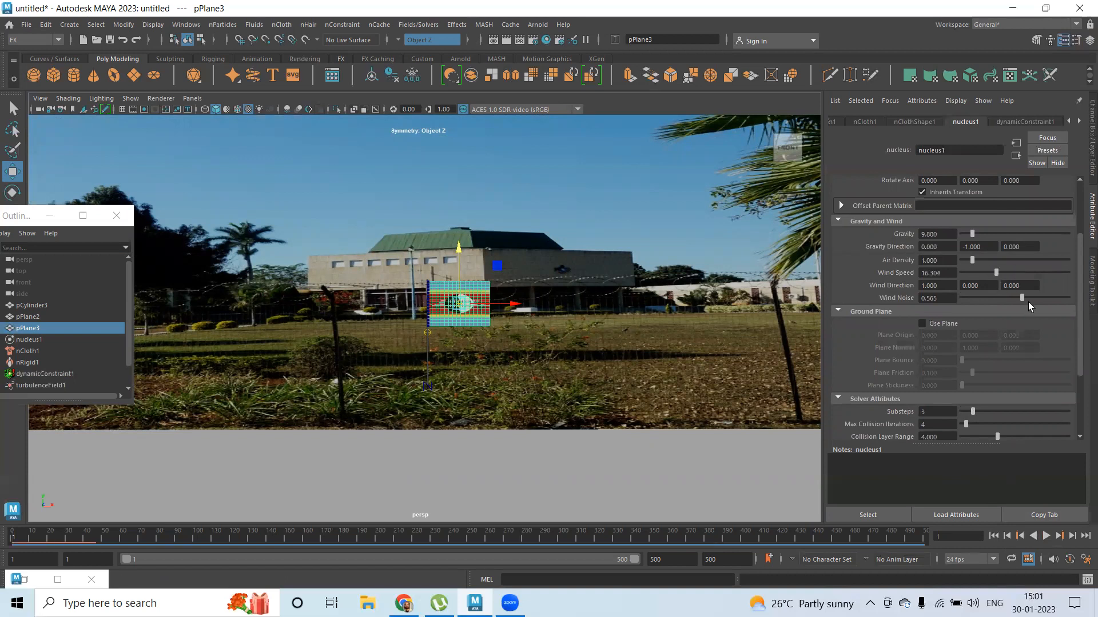
{"action": "left_click", "coordinate": [1033, 536]}
{"action": "left_click", "coordinate": [1045, 535]}
{"action": "scroll", "coordinate": [515, 336], "scroll_direction": "up", "scroll_amount": 5}
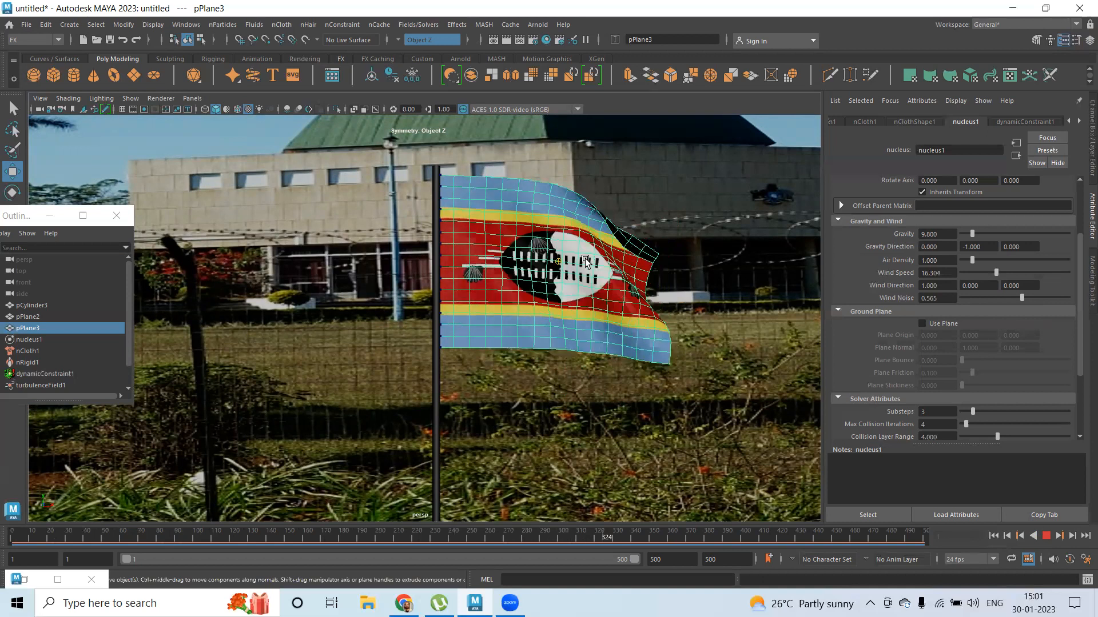
{"action": "left_click", "coordinate": [726, 176]}
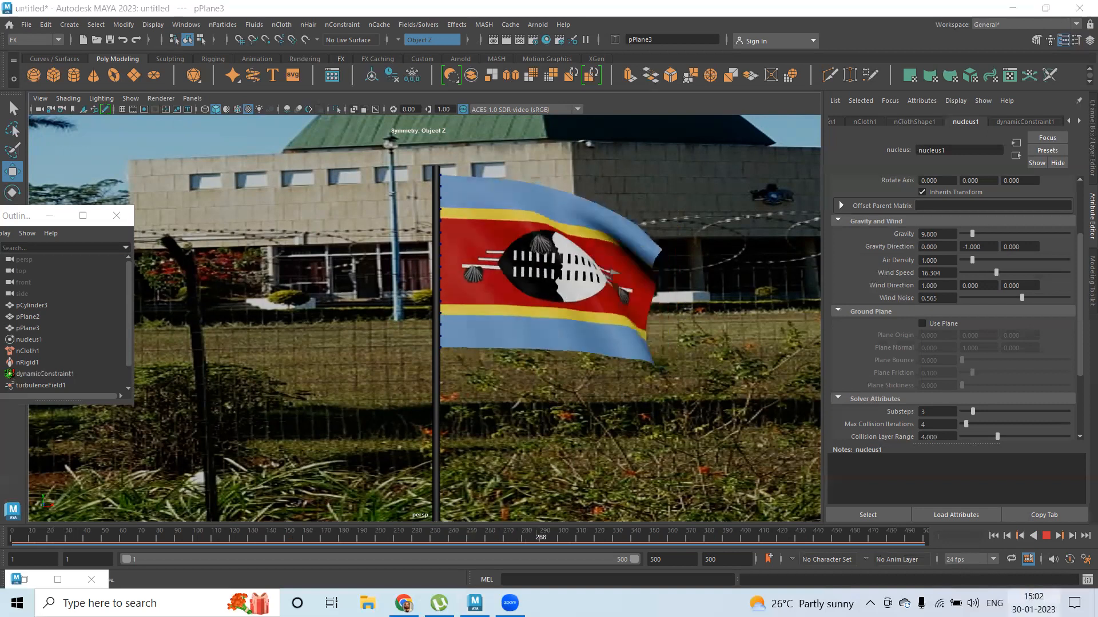
{"action": "left_click", "coordinate": [1033, 603]}
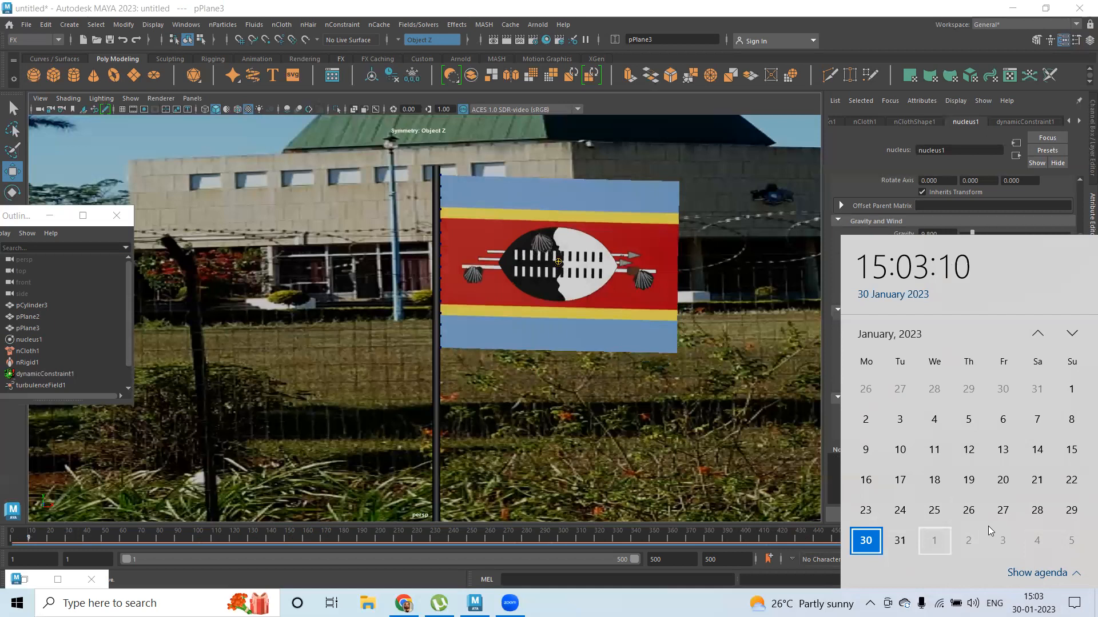
{"action": "scroll", "coordinate": [1022, 439], "scroll_direction": "down", "scroll_amount": 1}
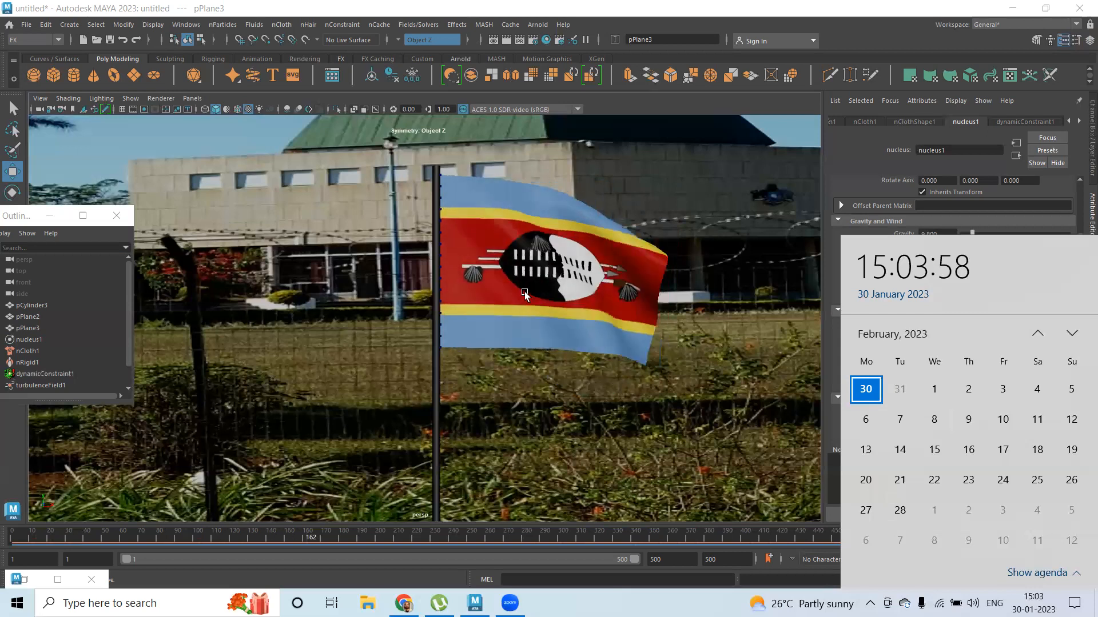
{"action": "left_click", "coordinate": [670, 103]}
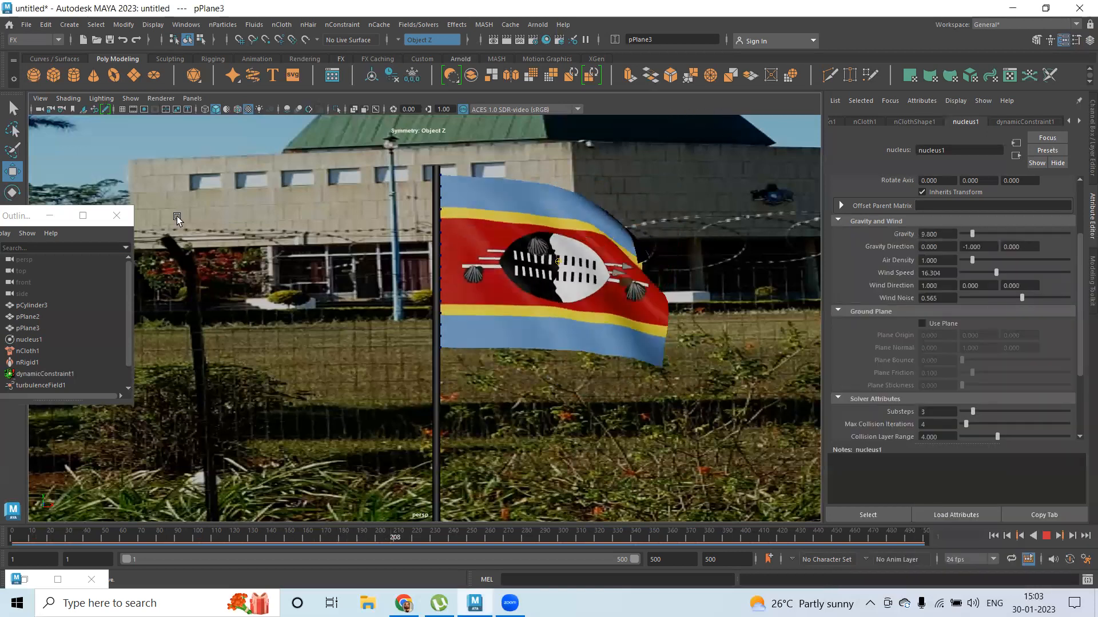